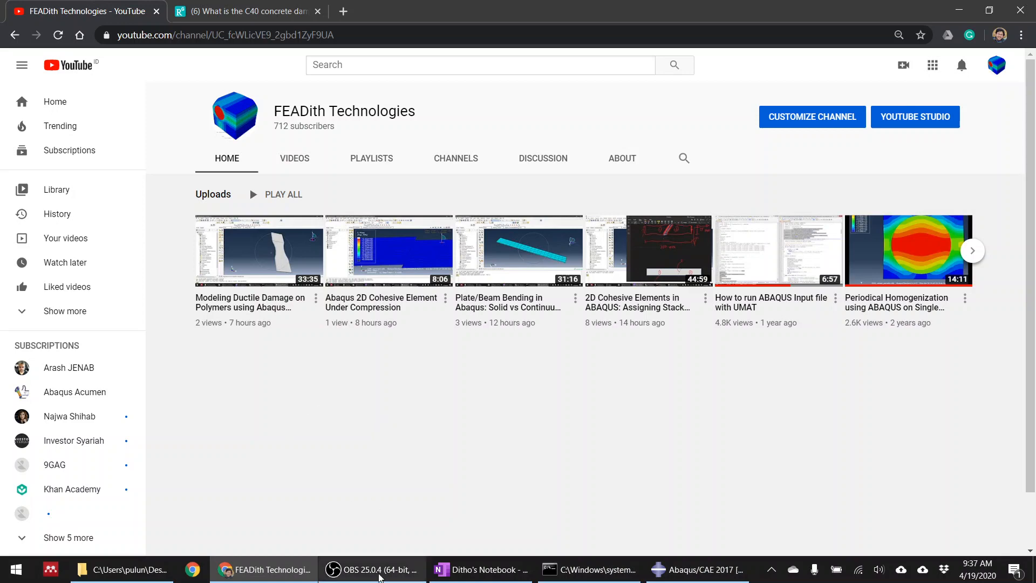
Switch to OneNote and draw a long horizontal rectangle freehand in red ink as the plate outline
{"action": "left_click", "coordinate": [351, 578]}
{"action": "left_click", "coordinate": [349, 579]}
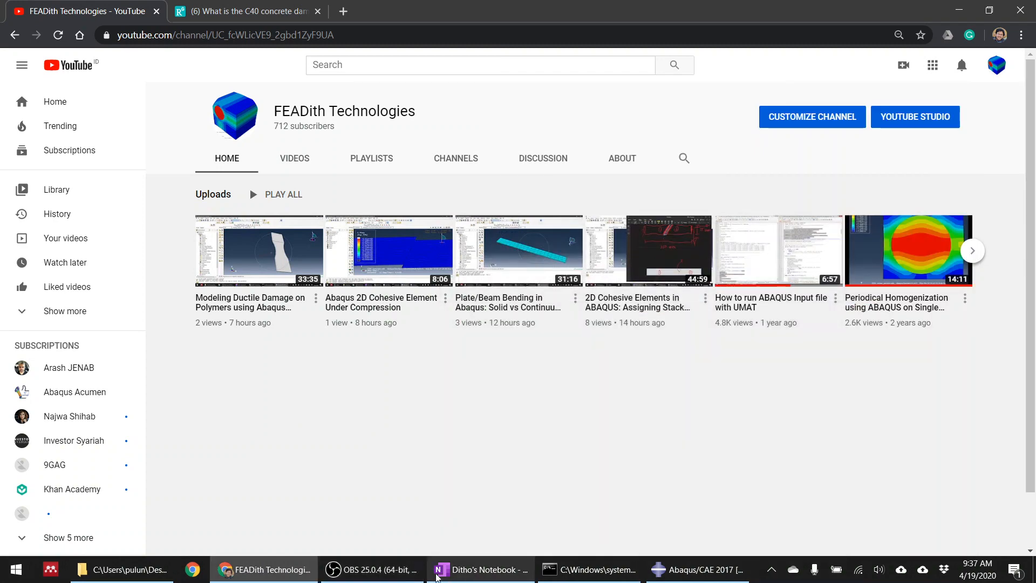
{"action": "left_click", "coordinate": [455, 577]}
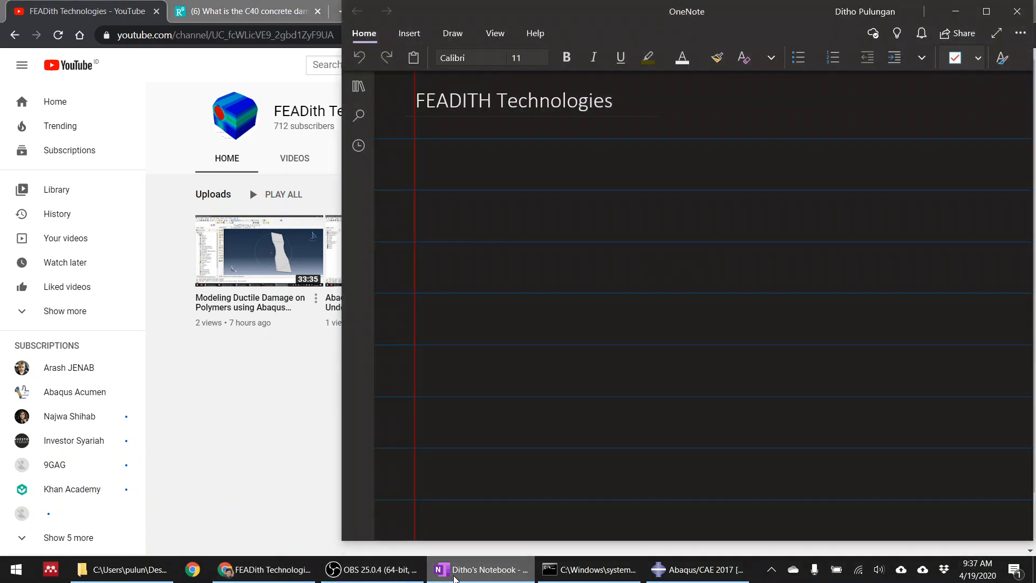
{"action": "mouse_move", "coordinate": [523, 208]}
{"action": "left_mouse_down"}
{"action": "mouse_move", "coordinate": [522, 271]}
{"action": "mouse_move", "coordinate": [557, 205]}
{"action": "mouse_move", "coordinate": [847, 214]}
{"action": "left_mouse_up"}
{"action": "mouse_move", "coordinate": [523, 265]}
{"action": "left_mouse_down"}
{"action": "mouse_move", "coordinate": [522, 291]}
{"action": "mouse_move", "coordinate": [855, 287]}
{"action": "left_mouse_up"}
{"action": "left_click_drag", "start_coordinate": [845, 207], "coordinate": [847, 277]}
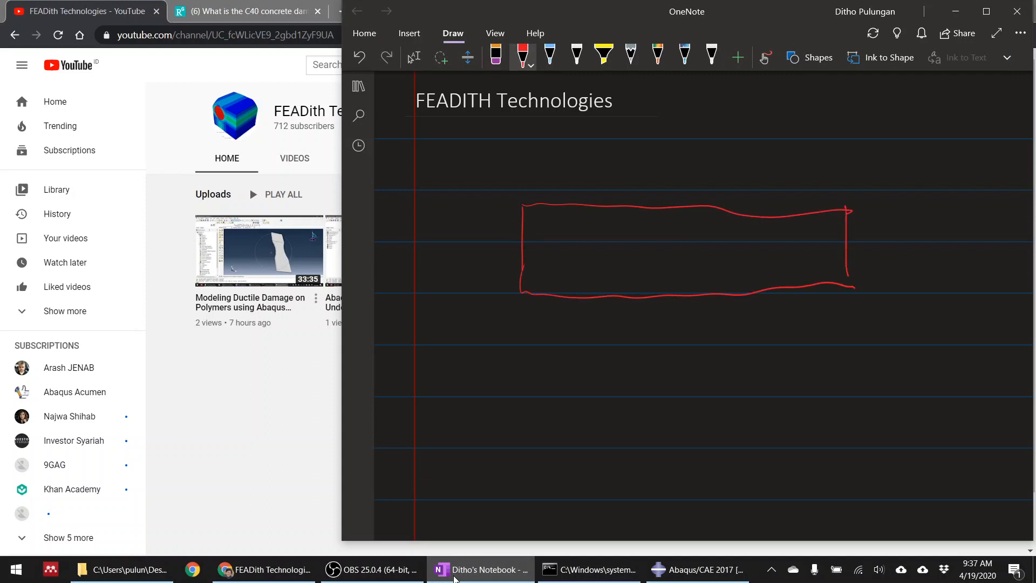
Draw a hatched circular hole at the centre of the plate and an outward load arrow at each end
{"action": "mouse_move", "coordinate": [672, 232]}
{"action": "left_mouse_down"}
{"action": "mouse_move", "coordinate": [657, 259]}
{"action": "mouse_move", "coordinate": [664, 233]}
{"action": "mouse_move", "coordinate": [669, 254]}
{"action": "mouse_move", "coordinate": [686, 243]}
{"action": "left_mouse_up"}
{"action": "mouse_move", "coordinate": [515, 249]}
{"action": "left_mouse_down"}
{"action": "mouse_move", "coordinate": [457, 248]}
{"action": "mouse_move", "coordinate": [458, 258]}
{"action": "left_mouse_up"}
{"action": "left_click_drag", "start_coordinate": [463, 230], "coordinate": [463, 263]}
{"action": "left_click_drag", "start_coordinate": [865, 247], "coordinate": [929, 252]}
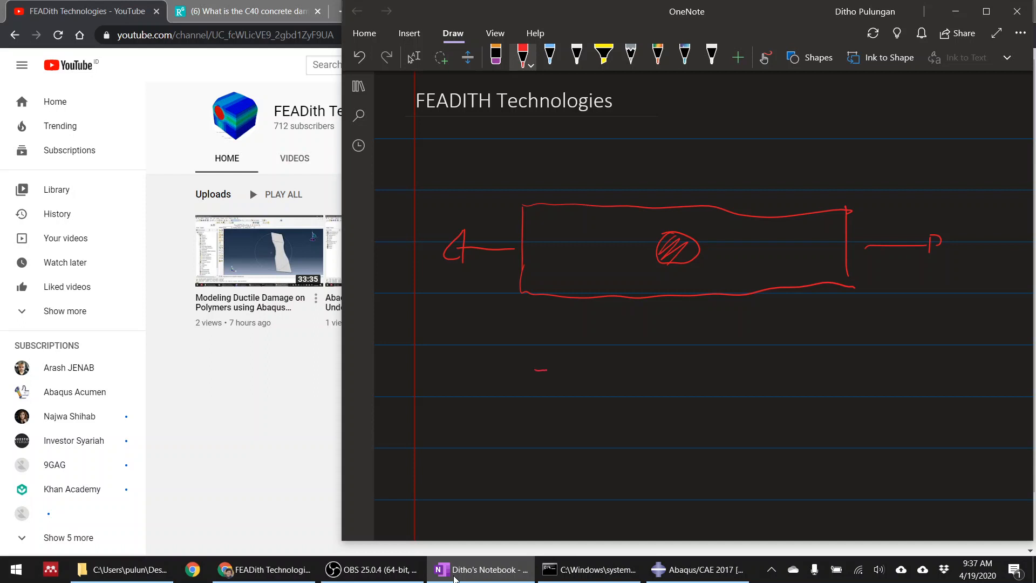
Draw the deformed plate below with necked edges and a central hole, hatching and circling the damaged zones above and beneath the hole
{"action": "mouse_move", "coordinate": [548, 370]}
{"action": "left_mouse_down"}
{"action": "mouse_move", "coordinate": [700, 376]}
{"action": "mouse_move", "coordinate": [840, 361]}
{"action": "mouse_move", "coordinate": [537, 398]}
{"action": "mouse_move", "coordinate": [545, 438]}
{"action": "mouse_move", "coordinate": [620, 450]}
{"action": "mouse_move", "coordinate": [822, 444]}
{"action": "left_mouse_up"}
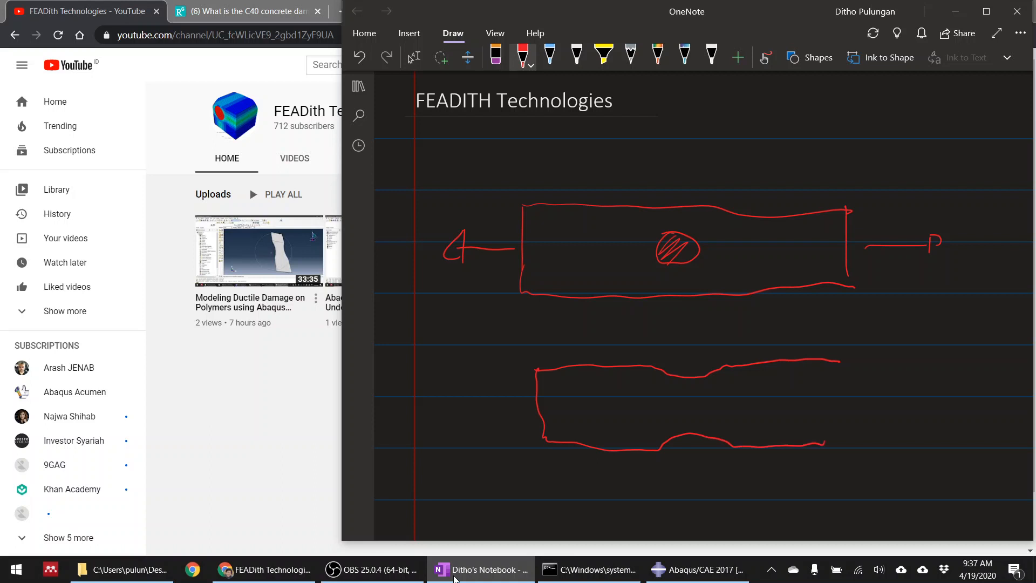
{"action": "left_click_drag", "start_coordinate": [840, 362], "coordinate": [826, 452]}
{"action": "mouse_move", "coordinate": [678, 395]}
{"action": "left_mouse_down"}
{"action": "mouse_move", "coordinate": [685, 380]}
{"action": "mouse_move", "coordinate": [704, 378]}
{"action": "left_mouse_up"}
{"action": "left_click_drag", "start_coordinate": [669, 436], "coordinate": [702, 420]}
{"action": "left_click_drag", "start_coordinate": [684, 435], "coordinate": [699, 425]}
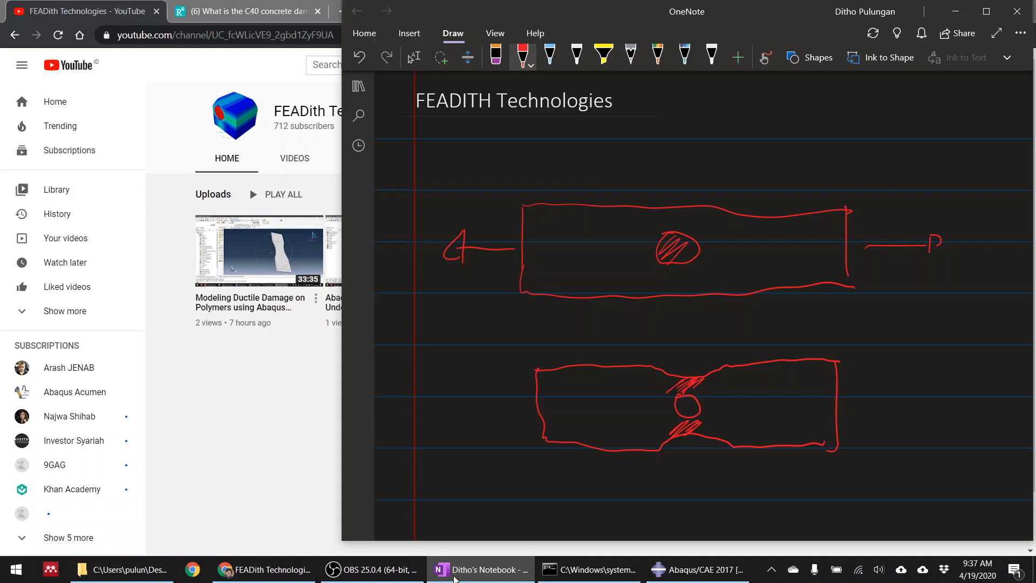
{"action": "mouse_move", "coordinate": [701, 374]}
{"action": "left_mouse_down"}
{"action": "mouse_move", "coordinate": [686, 362]}
{"action": "mouse_move", "coordinate": [704, 368]}
{"action": "left_mouse_up"}
{"action": "left_click_drag", "start_coordinate": [701, 415], "coordinate": [705, 419]}
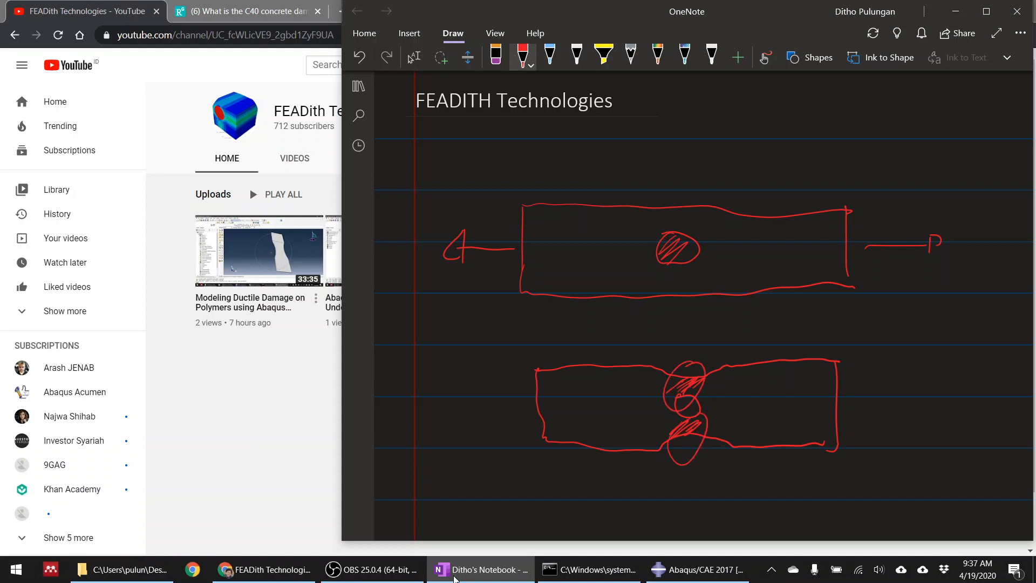
{"action": "mouse_move", "coordinate": [156, 575]}
{"action": "scroll", "coordinate": [325, 528], "scroll_direction": "down", "scroll_amount": 1}
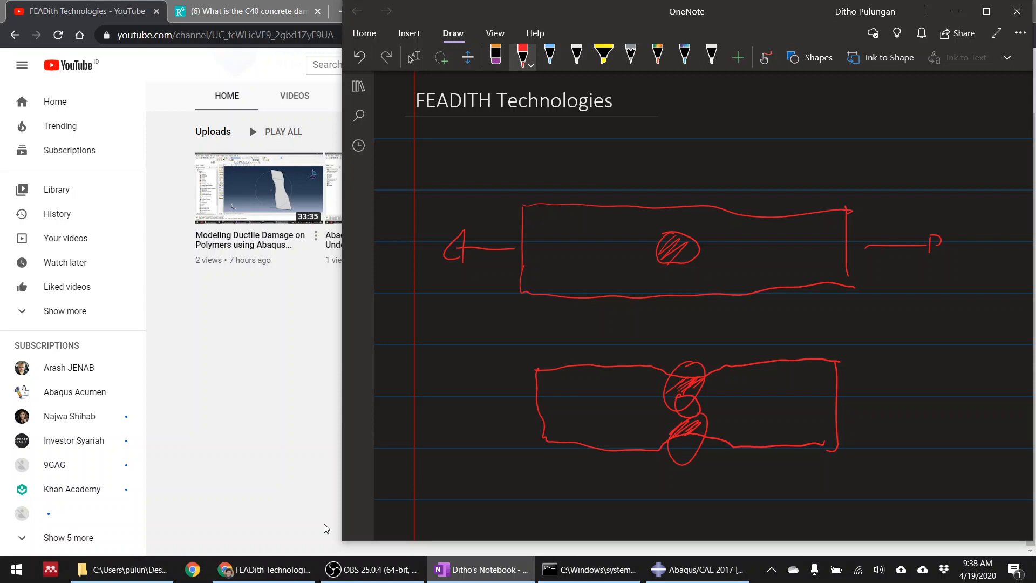
Draw a vertical partition line on each side of the upper plate's hole and diagonal lines radiating outward from the hole
{"action": "left_click_drag", "start_coordinate": [629, 221], "coordinate": [632, 346]}
{"action": "left_click_drag", "start_coordinate": [718, 200], "coordinate": [734, 335]}
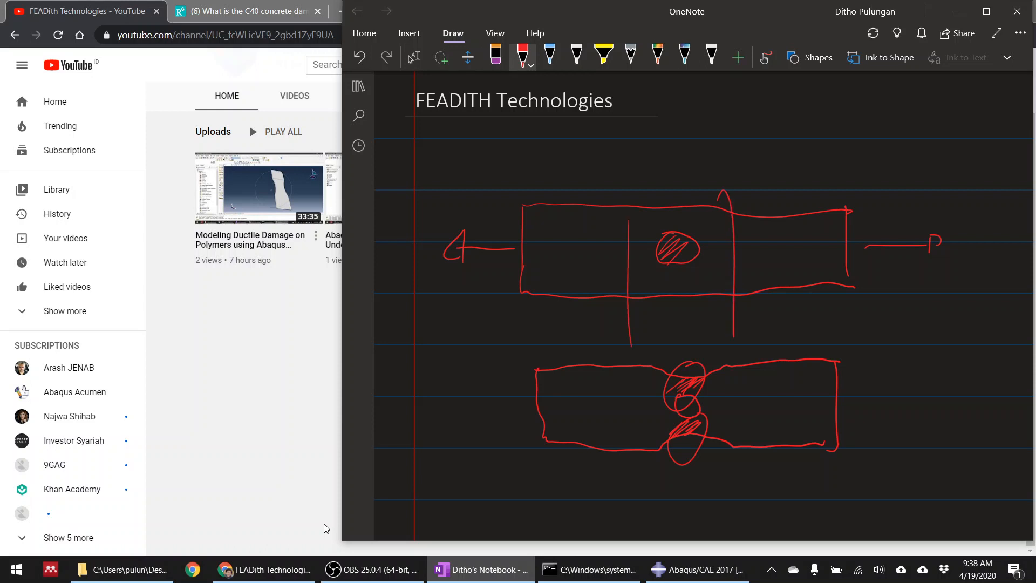
{"action": "mouse_move", "coordinate": [697, 247]}
{"action": "left_mouse_down"}
{"action": "mouse_move", "coordinate": [737, 204]}
{"action": "mouse_move", "coordinate": [740, 309]}
{"action": "left_mouse_up"}
{"action": "left_click_drag", "start_coordinate": [658, 261], "coordinate": [617, 316]}
{"action": "left_click_drag", "start_coordinate": [657, 238], "coordinate": [607, 196]}
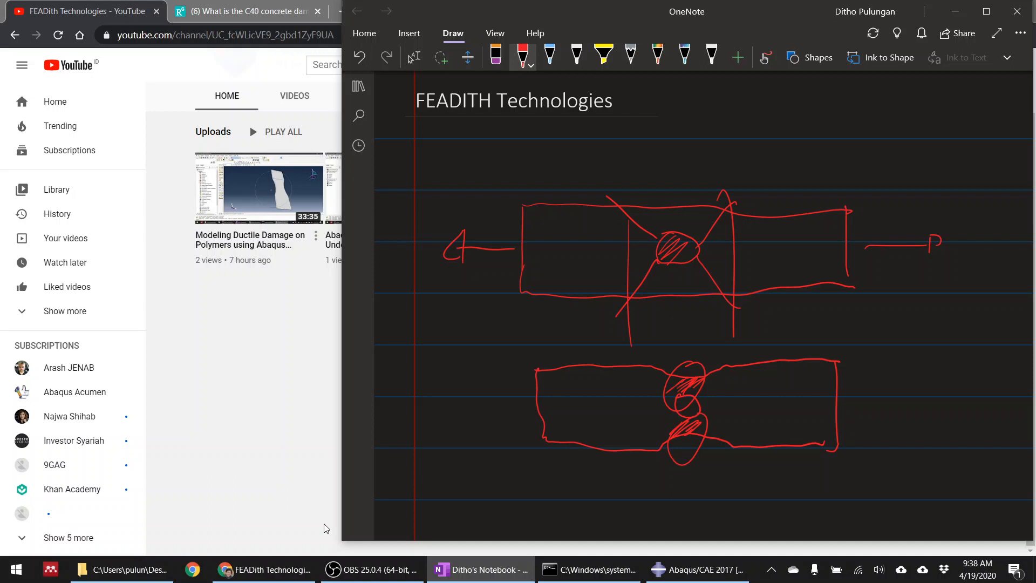
Switch to Abaqus/CAE and create a new model database with a Standard/Explicit model
{"action": "left_click", "coordinate": [414, 57]}
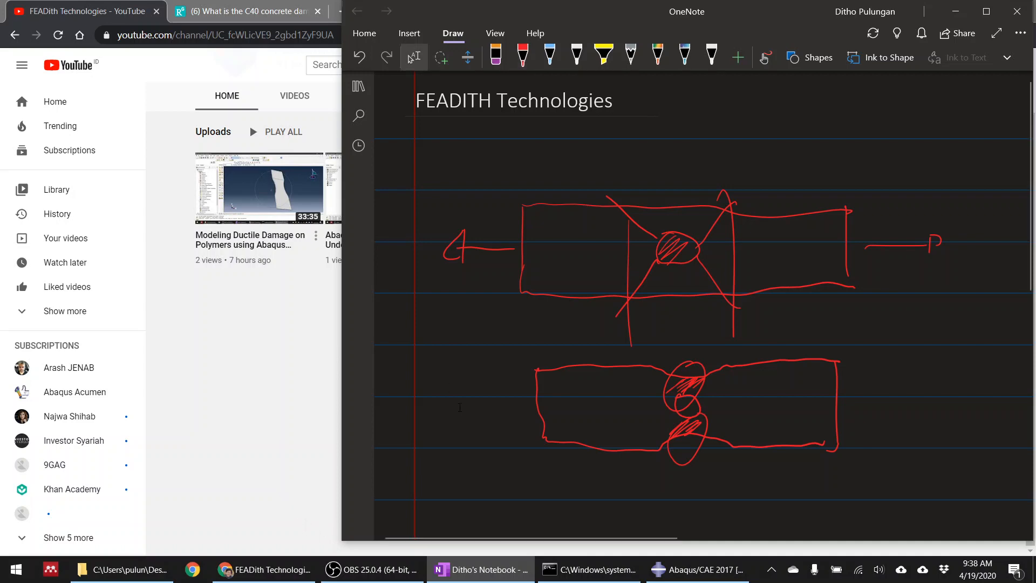
{"action": "left_click", "coordinate": [302, 378]}
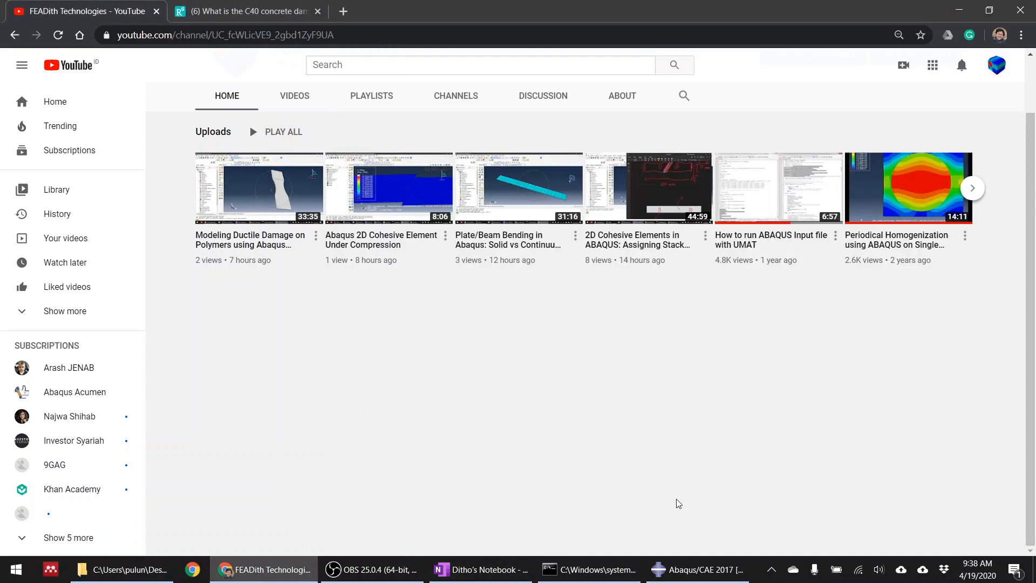
{"action": "left_click", "coordinate": [697, 570]}
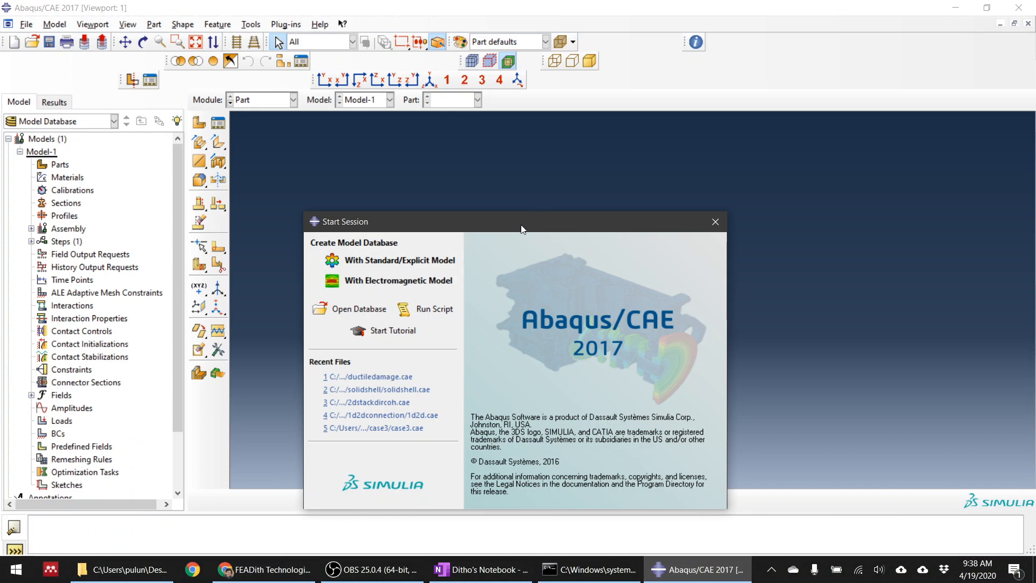
{"action": "left_click_drag", "start_coordinate": [523, 228], "coordinate": [522, 157]}
{"action": "left_click", "coordinate": [401, 190]}
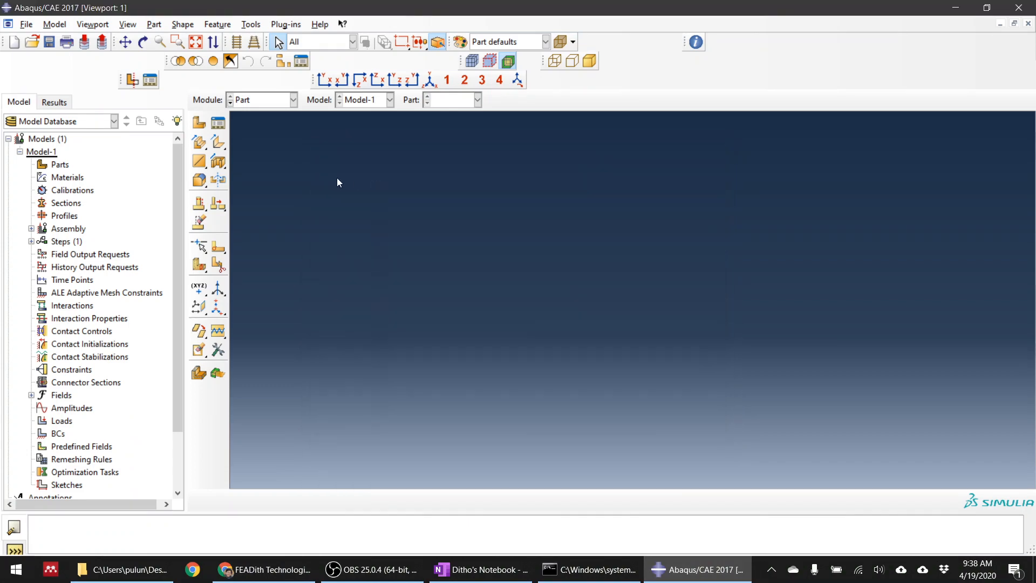
{"action": "left_click", "coordinate": [198, 125]}
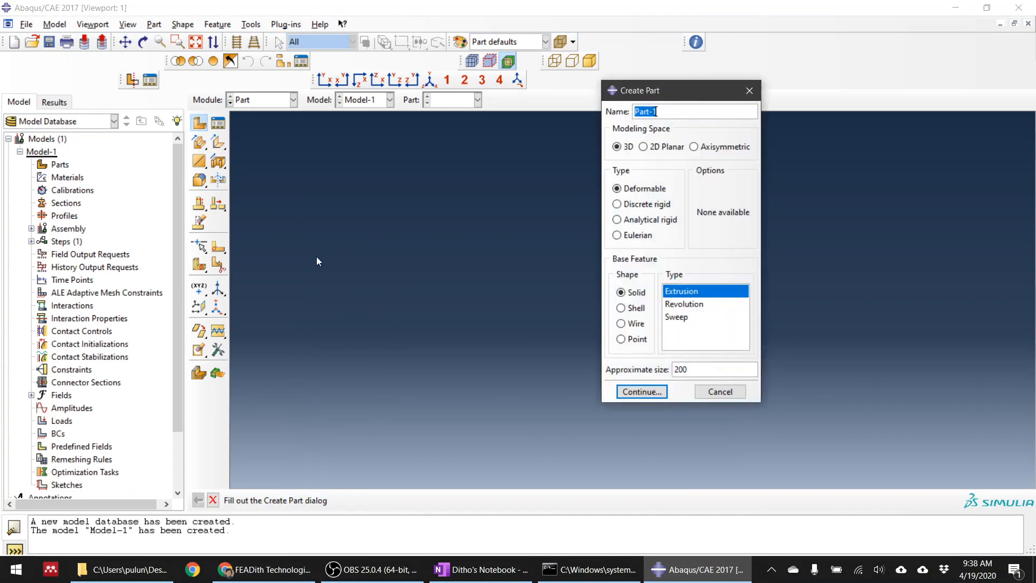
{"action": "left_click", "coordinate": [619, 150]}
{"action": "left_click", "coordinate": [636, 295]}
{"action": "left_click_drag", "start_coordinate": [669, 93], "coordinate": [535, 96]}
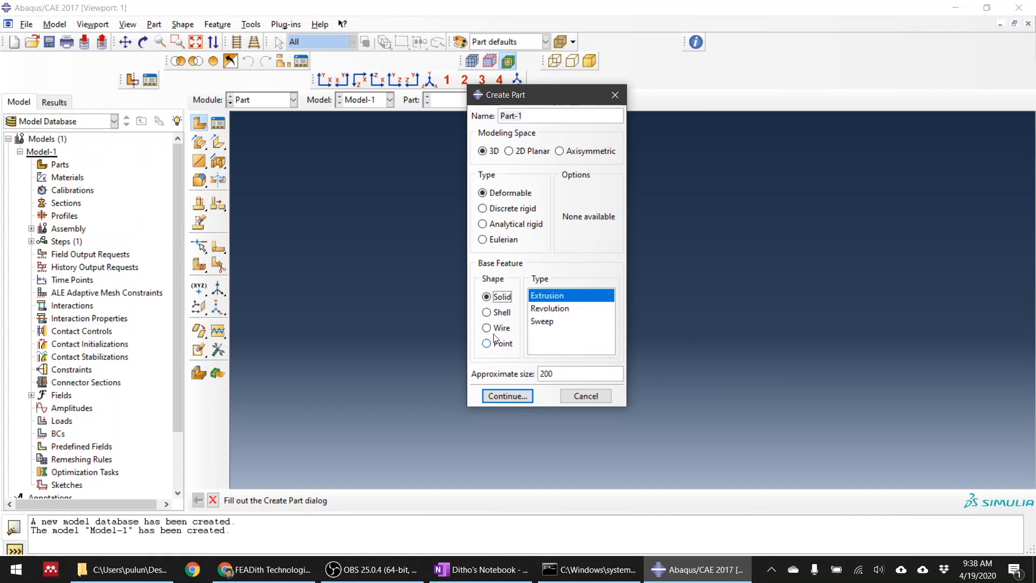
{"action": "left_click", "coordinate": [486, 312]}
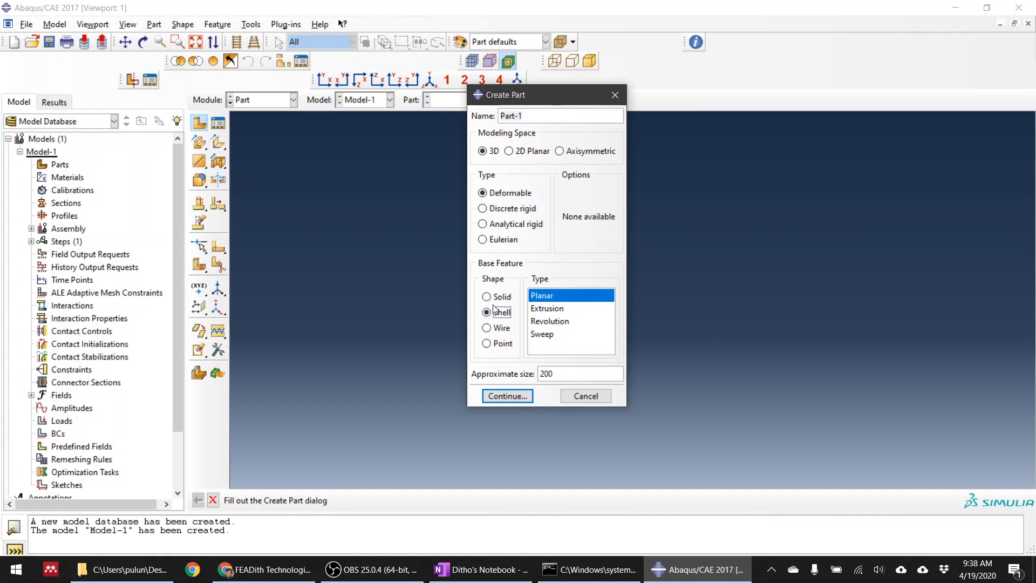
{"action": "left_click", "coordinate": [494, 303]}
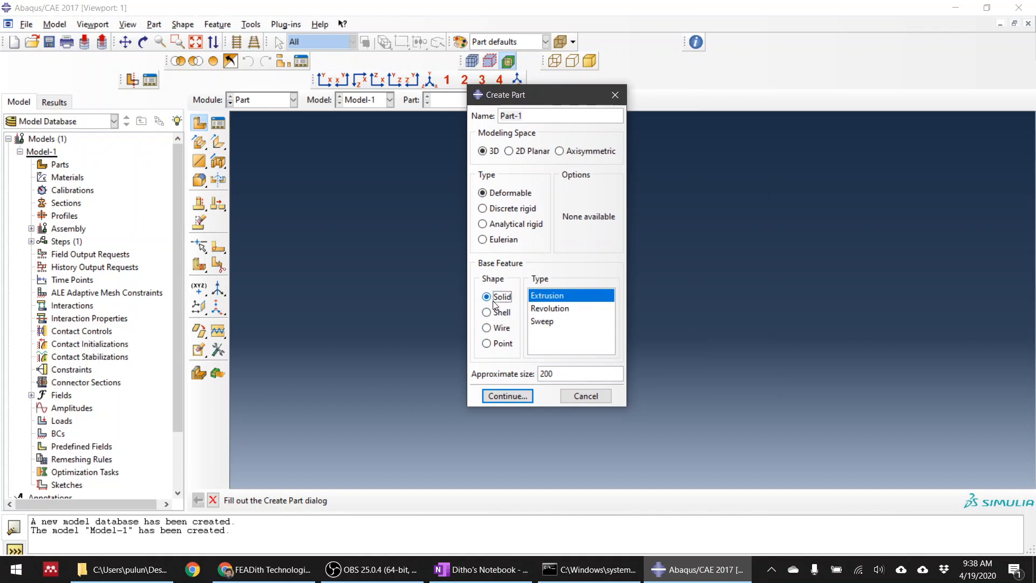
{"action": "left_click", "coordinate": [508, 396]}
{"action": "scroll", "coordinate": [326, 365], "scroll_direction": "down", "scroll_amount": 2}
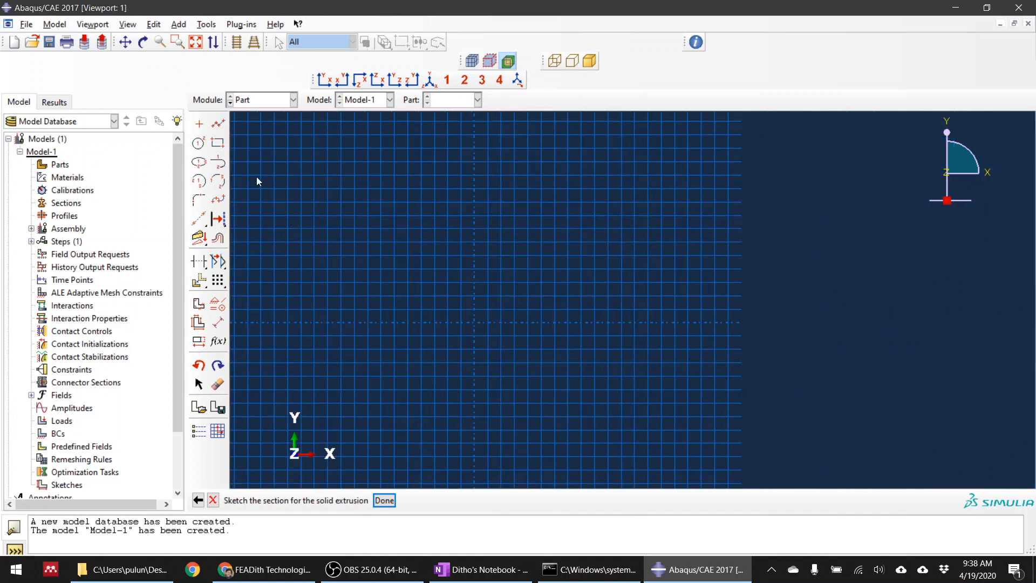
{"action": "left_click", "coordinate": [218, 142]}
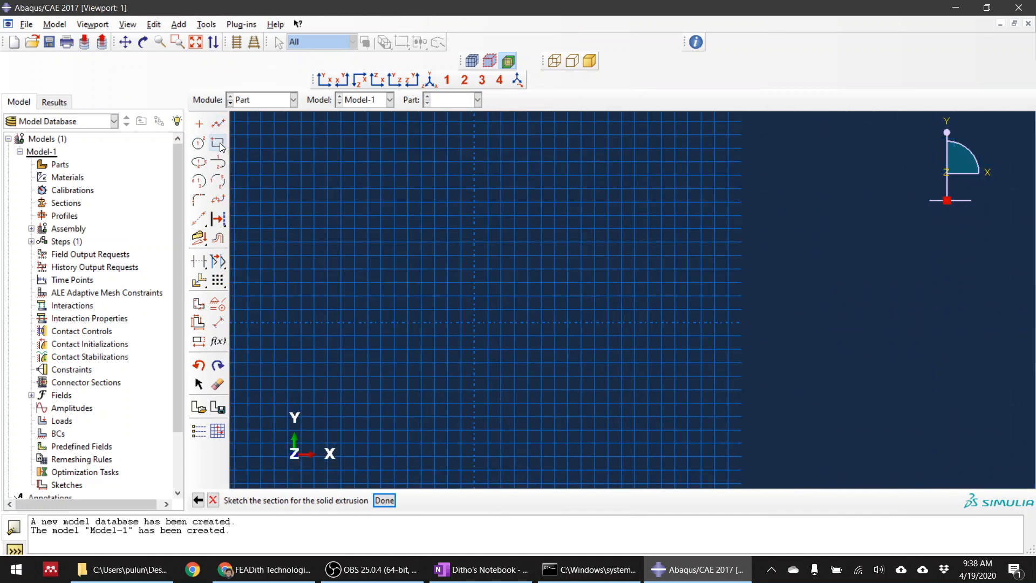
{"action": "left_click", "coordinate": [475, 324]}
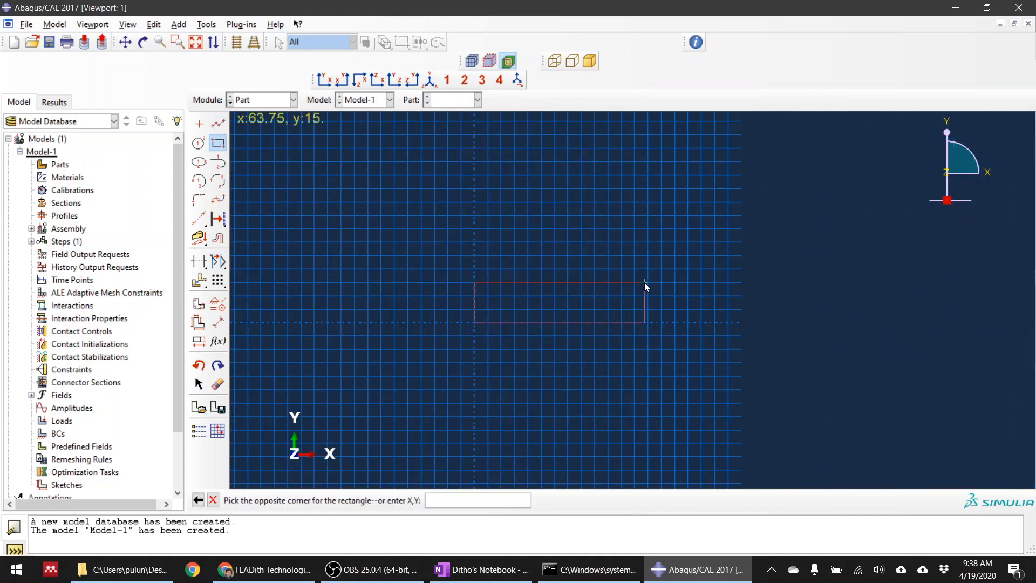
{"action": "type", "text": "200,25"}
{"action": "key", "text": "Return"}
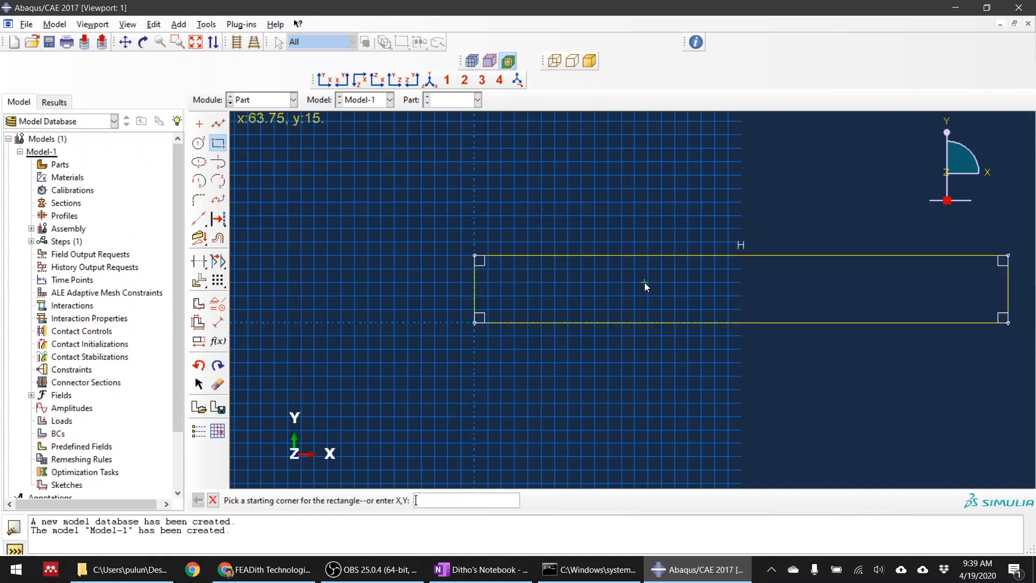
{"action": "left_click", "coordinate": [215, 499]}
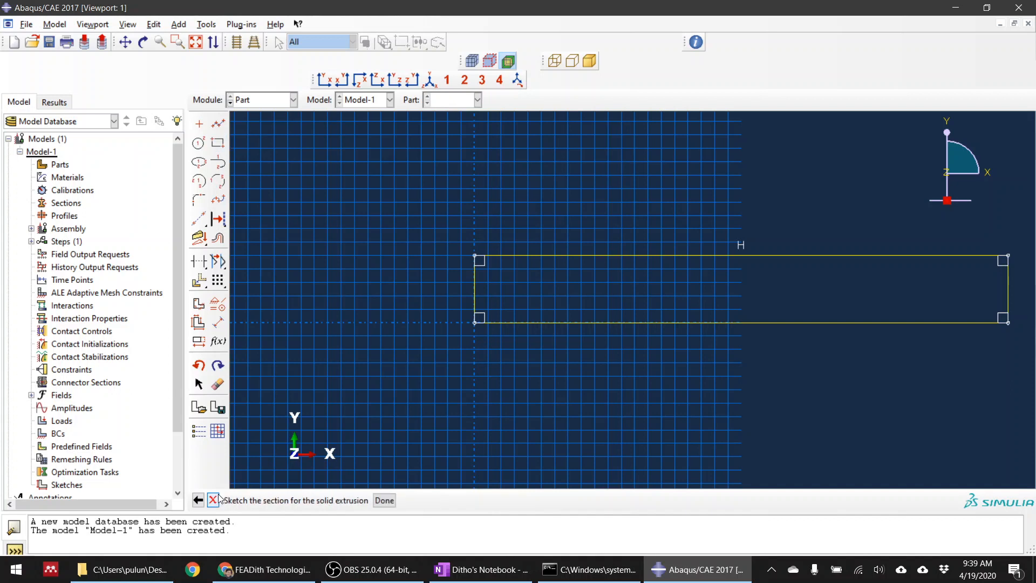
{"action": "left_click", "coordinate": [385, 500]}
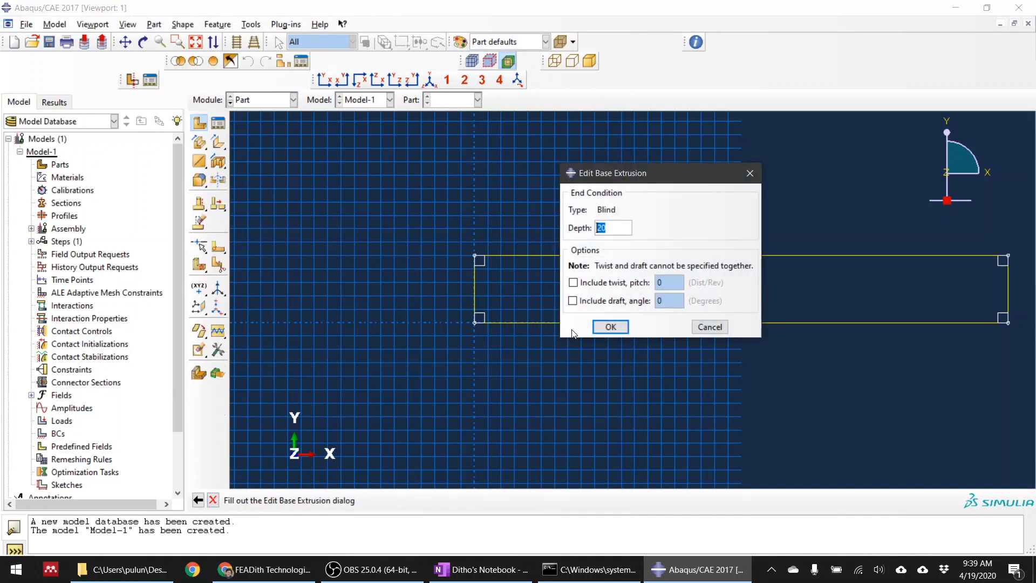
{"action": "left_click", "coordinate": [710, 328]}
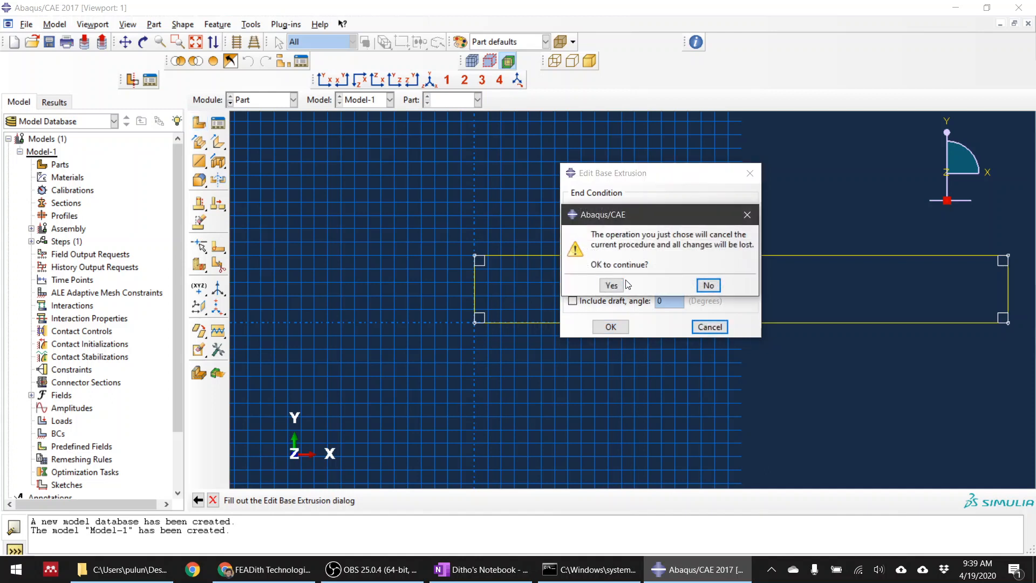
{"action": "left_click", "coordinate": [710, 287]}
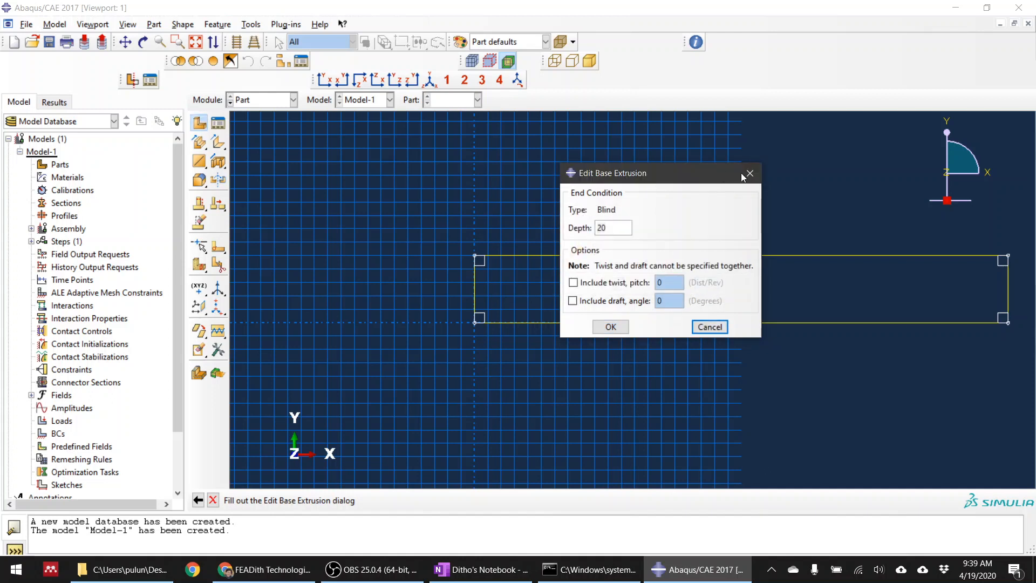
{"action": "left_click", "coordinate": [710, 326]}
{"action": "left_click", "coordinate": [614, 284]}
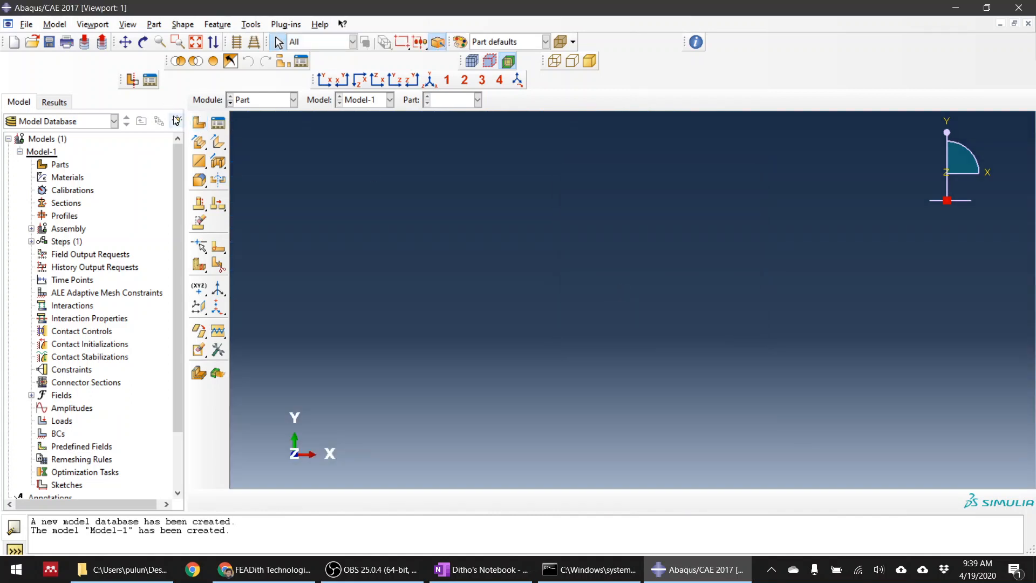
Create a 3D deformable solid extrusion part named Part-1 and sketch a rectangle from the origin to 200,25
{"action": "left_click", "coordinate": [200, 124]}
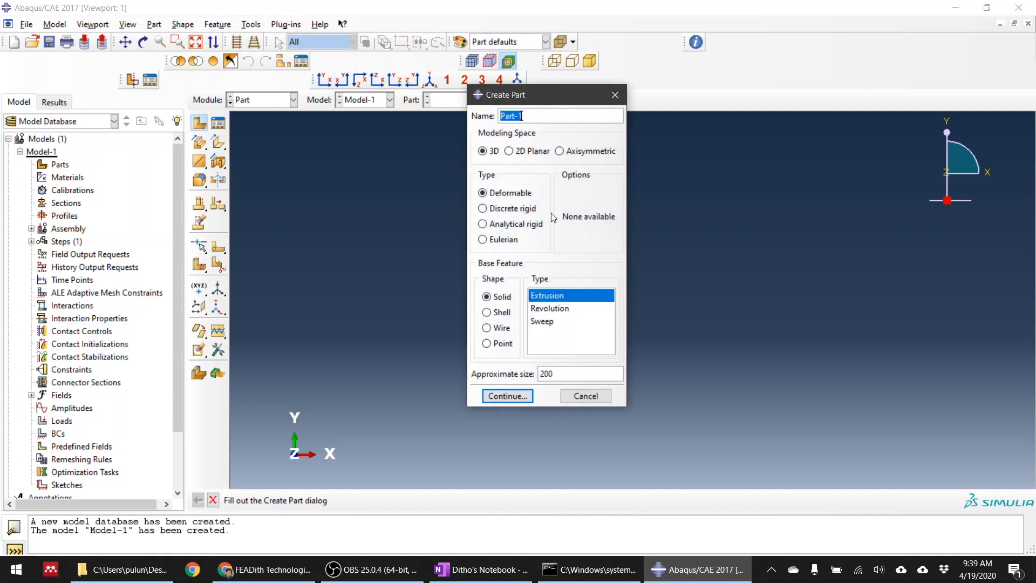
{"action": "left_click", "coordinate": [504, 394]}
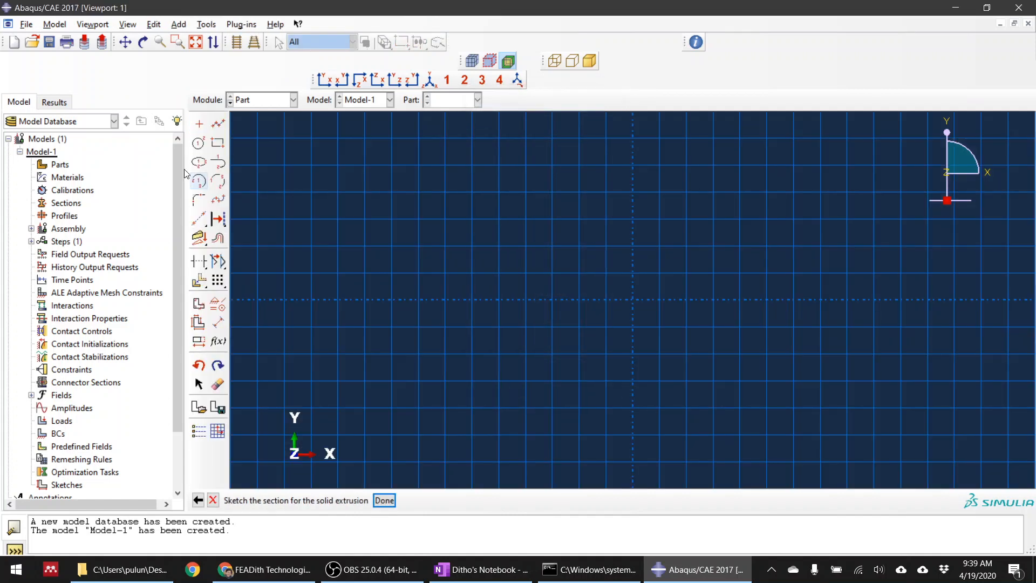
{"action": "left_click", "coordinate": [218, 143]}
{"action": "left_click", "coordinate": [632, 299]}
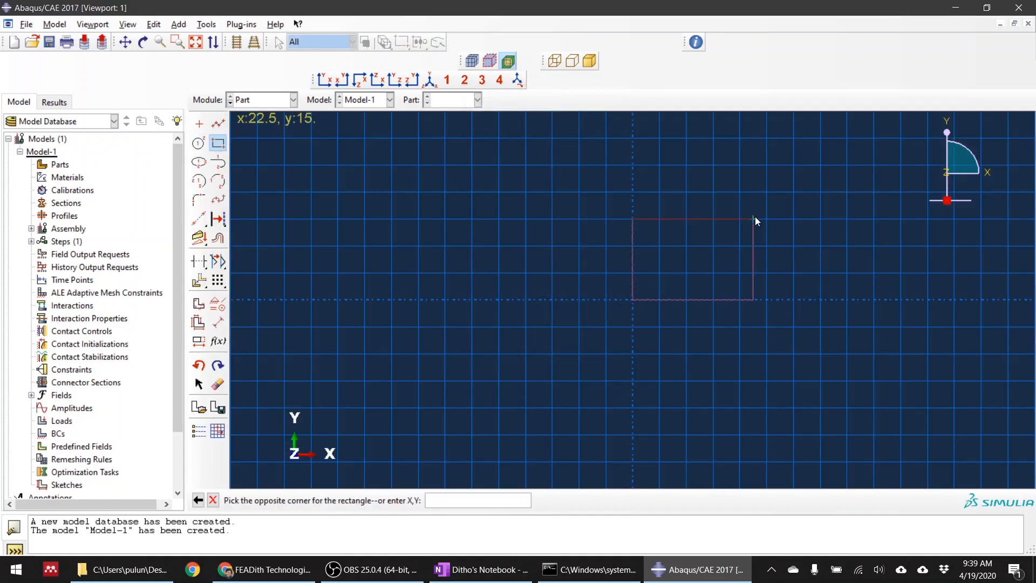
{"action": "type", "text": "200,25"}
{"action": "key", "text": "Return"}
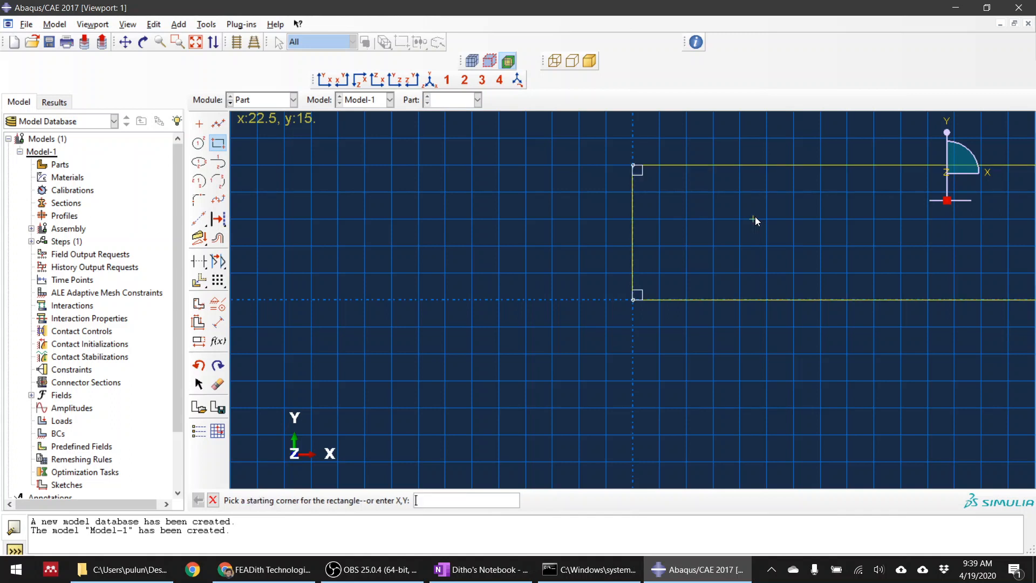
{"action": "scroll", "coordinate": [475, 286], "scroll_direction": "down", "scroll_amount": 1}
{"action": "scroll", "coordinate": [470, 283], "scroll_direction": "down", "scroll_amount": 1}
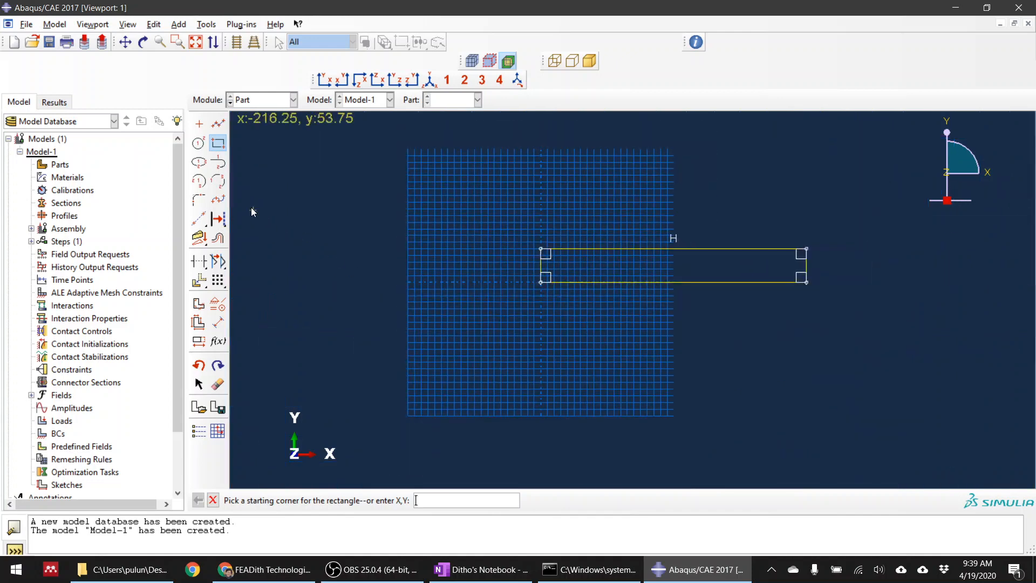
Sketch a small circular hole inside the rectangle, midway between its long edges and slightly off the middle of its length
{"action": "left_click", "coordinate": [199, 144]}
{"action": "scroll", "coordinate": [702, 287], "scroll_direction": "up", "scroll_amount": 1}
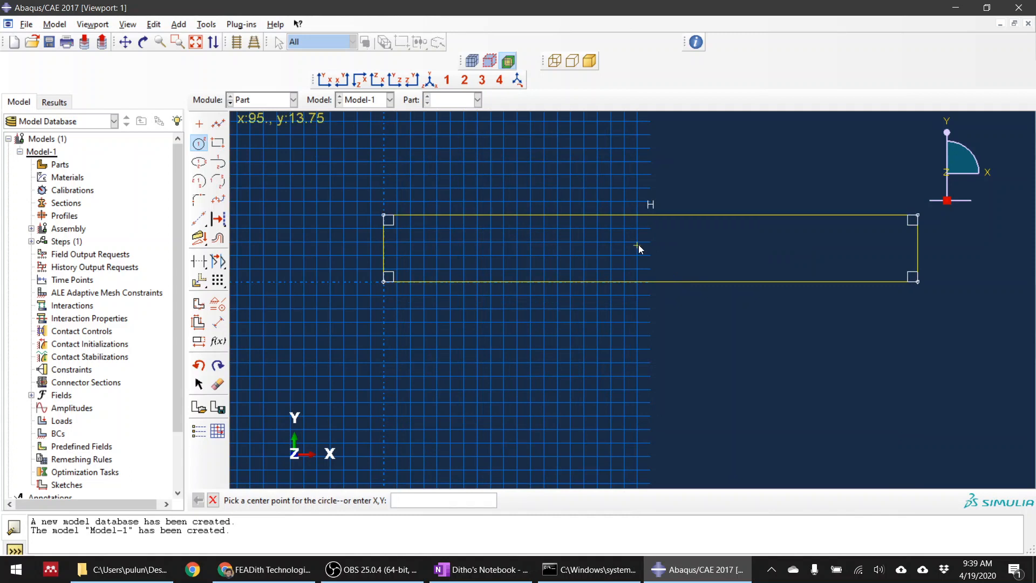
{"action": "left_click", "coordinate": [637, 242]}
{"action": "left_click", "coordinate": [637, 255]}
Apply a fixed constraint to the rectangle's corner at the sketch origin
{"action": "left_click", "coordinate": [218, 308]}
{"action": "left_click", "coordinate": [28, 160]}
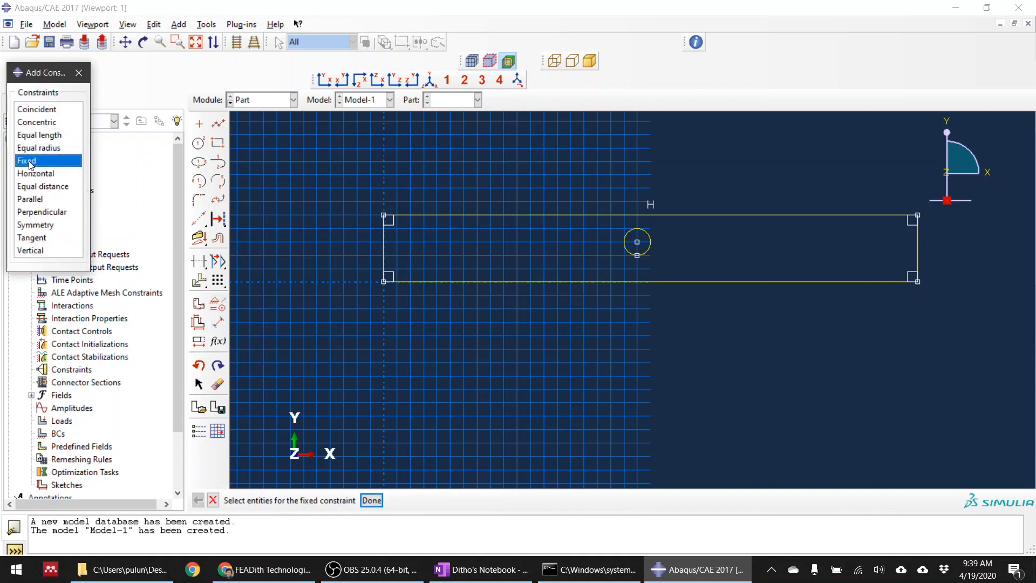
{"action": "left_click", "coordinate": [384, 281]}
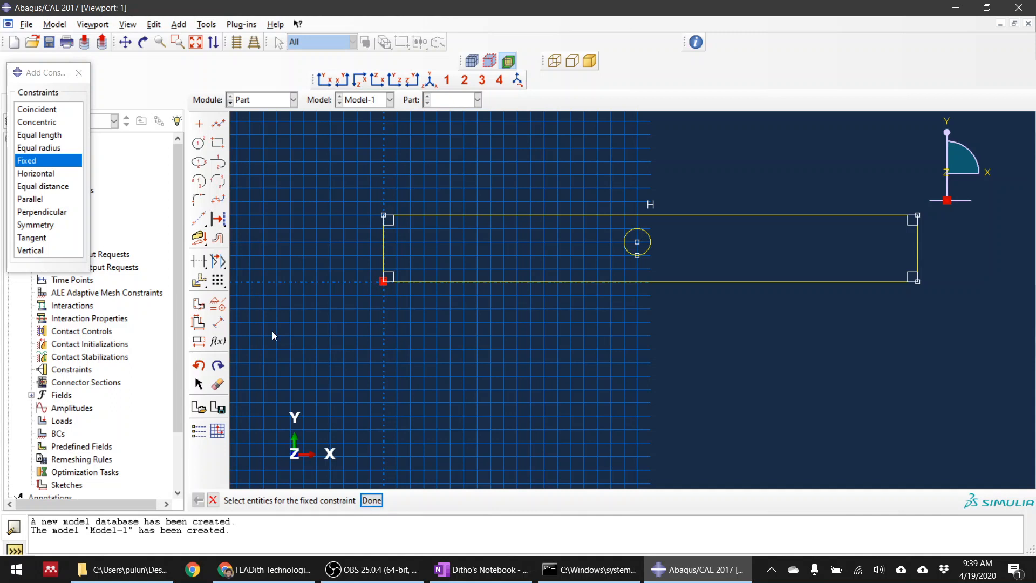
{"action": "left_click", "coordinate": [372, 501]}
Dimension the vertical distance from the rectangle's lower edge to the circle's perimeter point as 7.5
{"action": "left_click", "coordinate": [219, 323]}
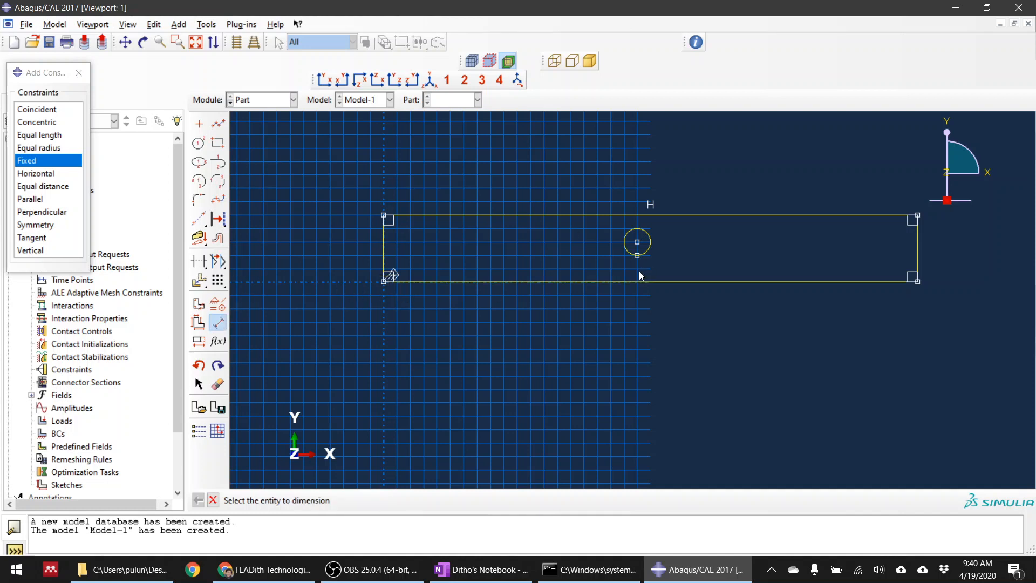
{"action": "left_click", "coordinate": [638, 257]}
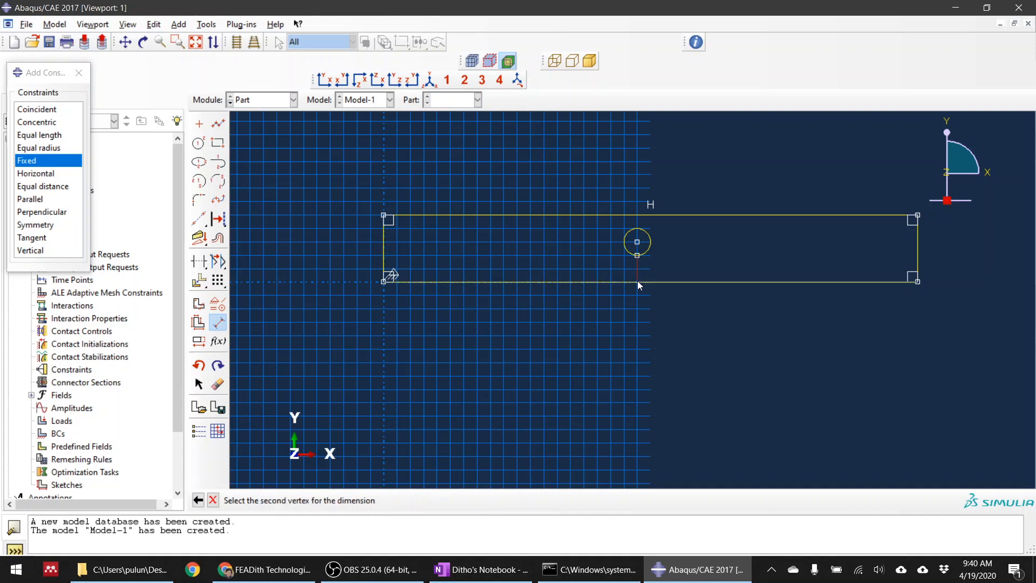
{"action": "left_click", "coordinate": [647, 283]}
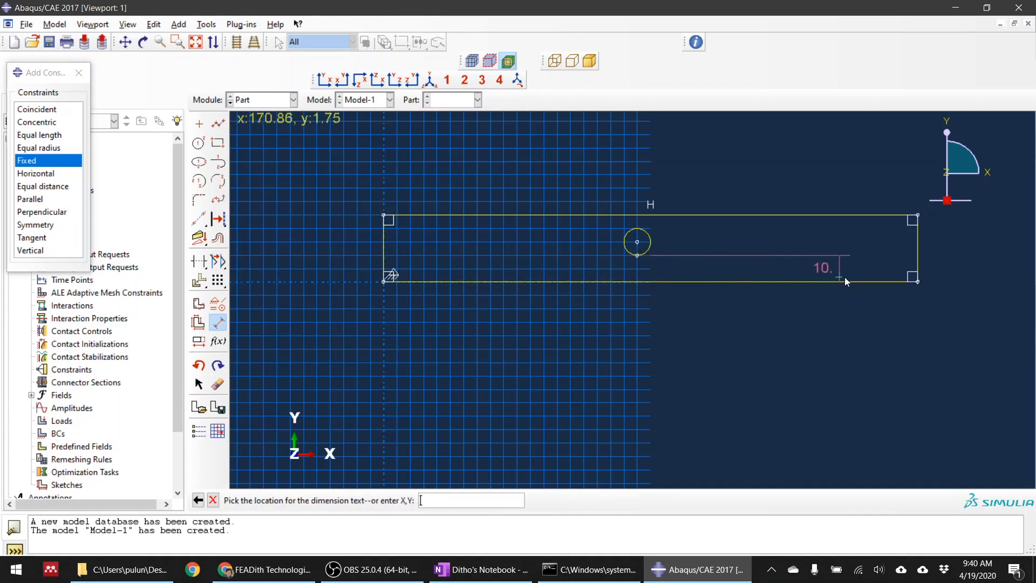
{"action": "left_click", "coordinate": [324, 267]}
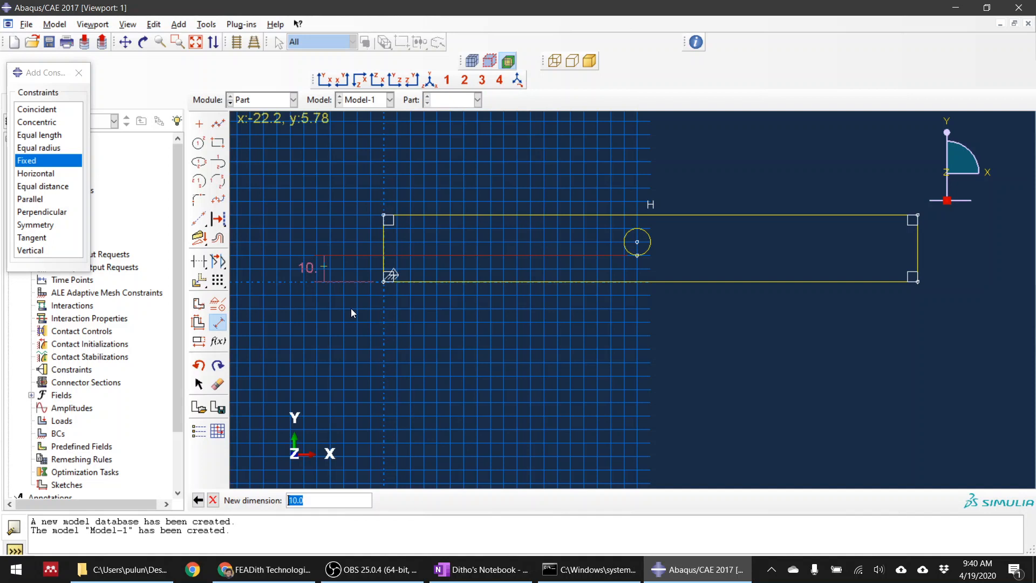
{"action": "type", "text": "7.5"}
{"action": "key", "text": "Return"}
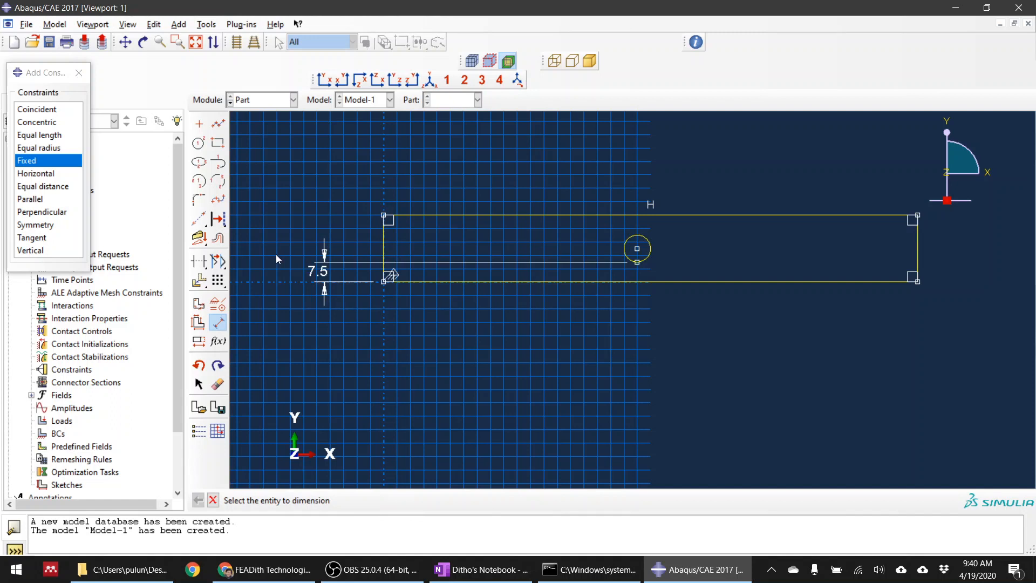
Dimension the horizontal distance from the rectangle's left edge to the circle's center as 100
{"action": "left_click", "coordinate": [638, 250]}
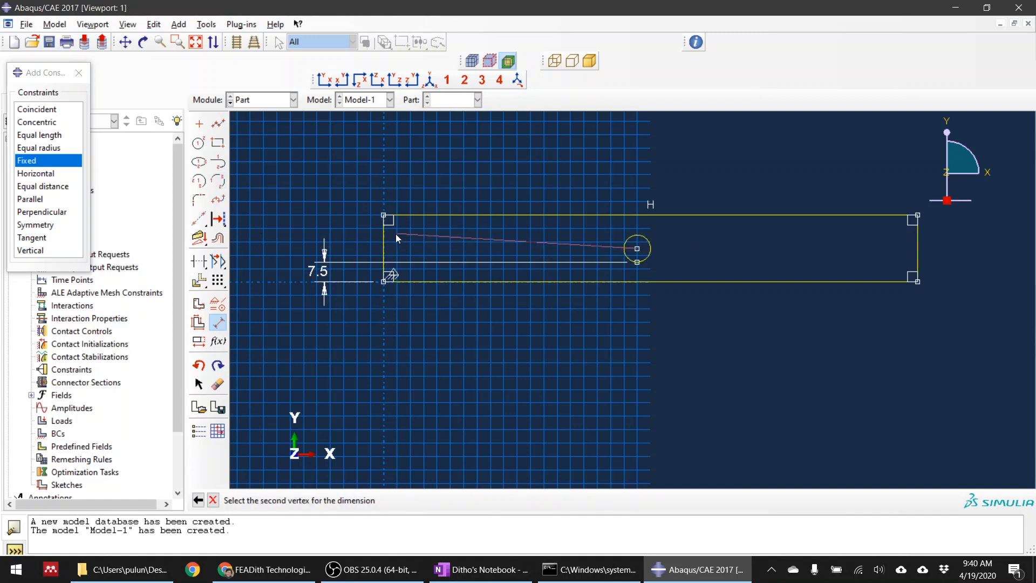
{"action": "left_click", "coordinate": [384, 242]}
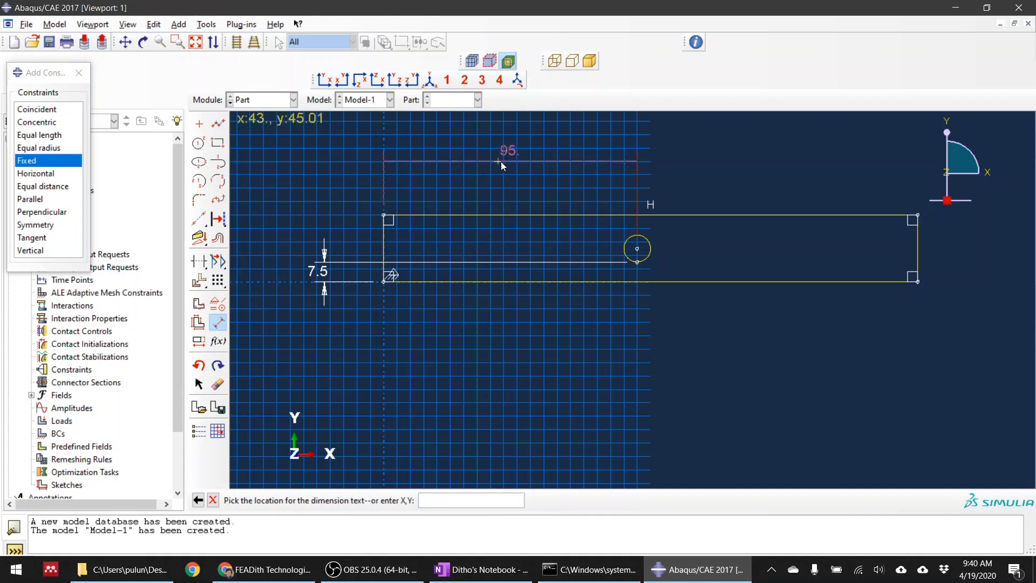
{"action": "left_click", "coordinate": [524, 160]}
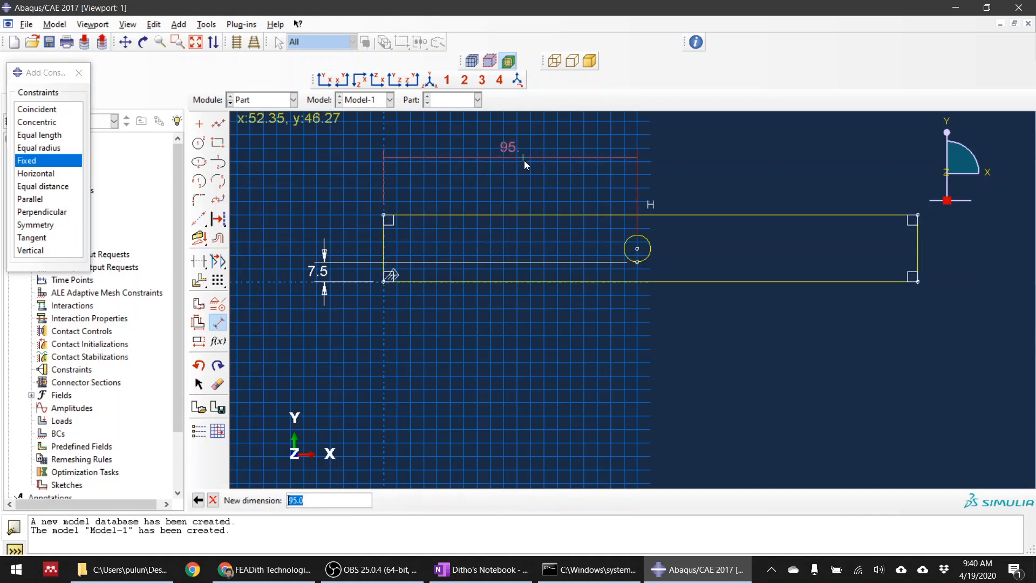
{"action": "type", "text": "100"}
{"action": "key", "text": "Return"}
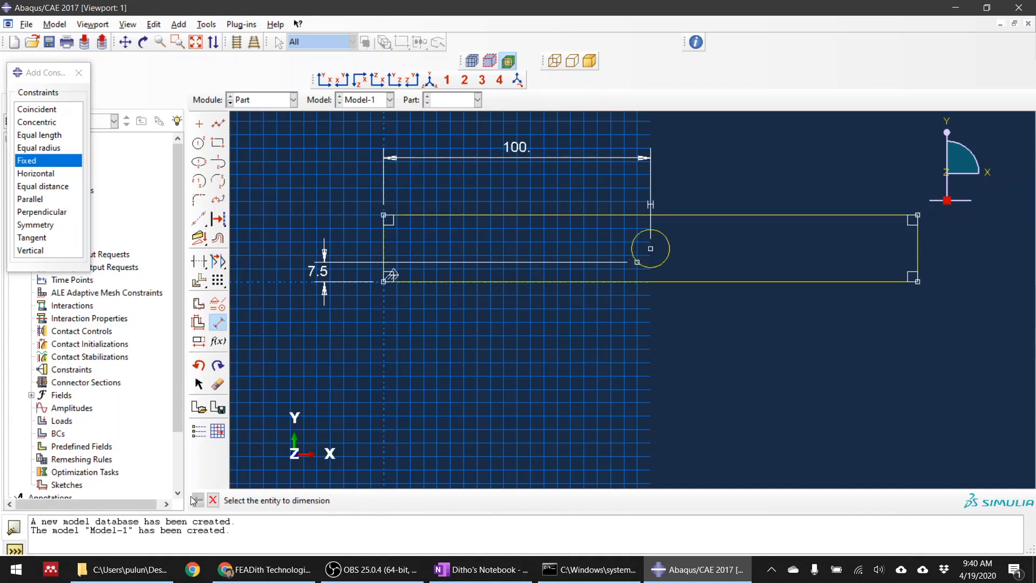
{"action": "left_click", "coordinate": [214, 500]}
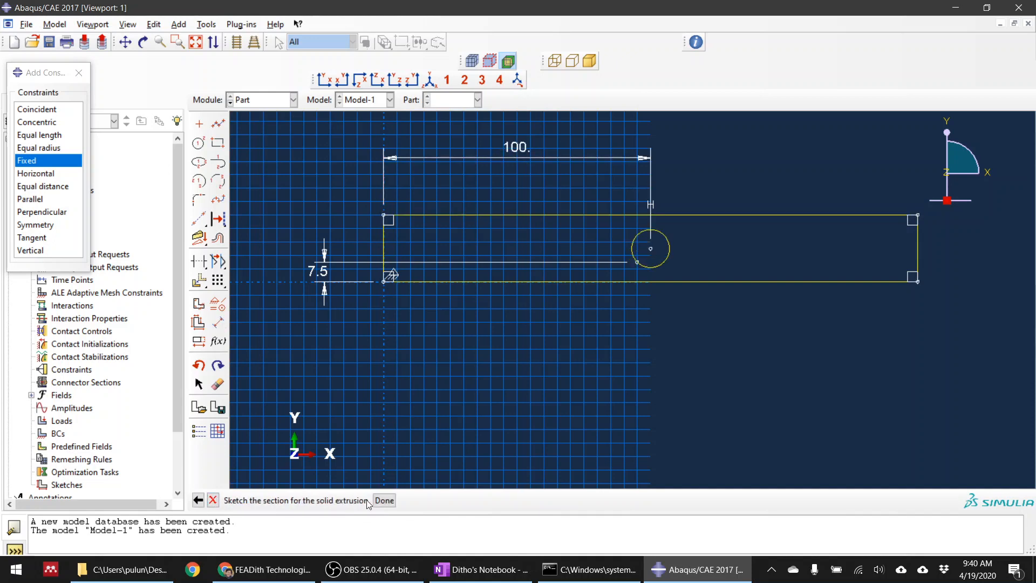
Finish the section sketch and extrude it to a depth of 2
{"action": "left_click", "coordinate": [385, 501]}
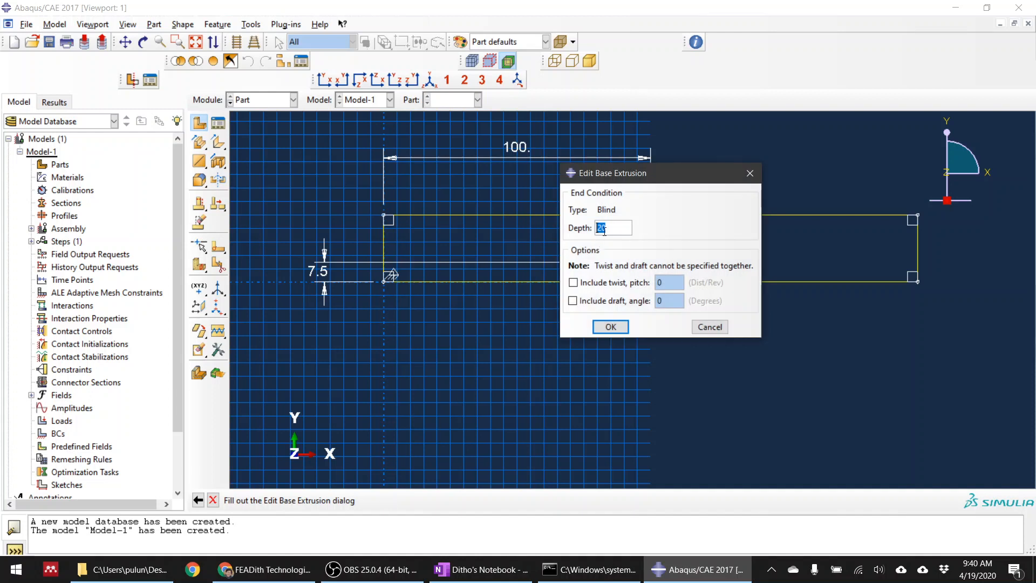
{"action": "type", "text": "2"}
{"action": "left_click", "coordinate": [611, 327]}
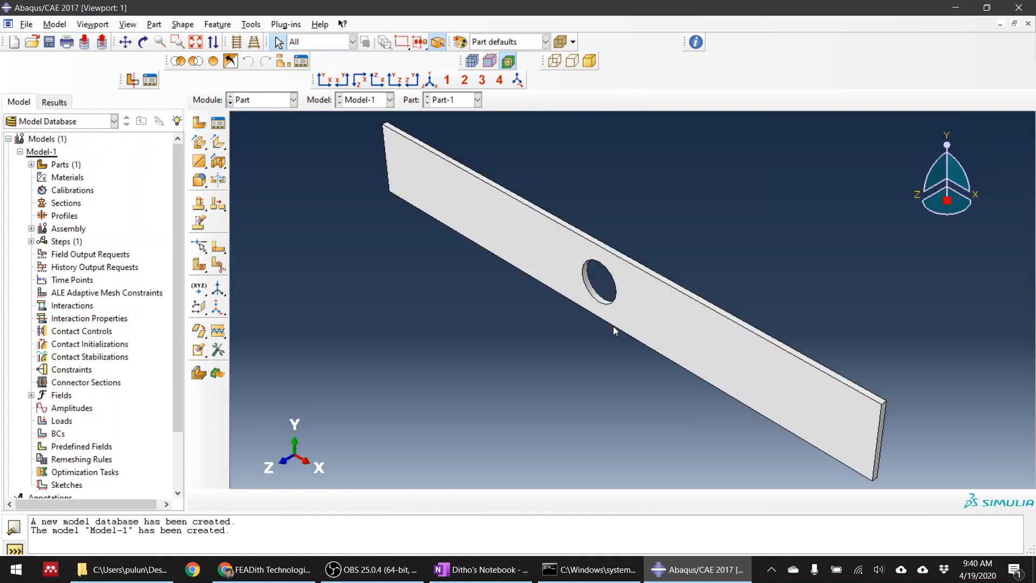
Create two datum planes offset 90 and 110 from the YZ principal plane, one on each side of the hole
{"action": "left_click", "coordinate": [323, 81]}
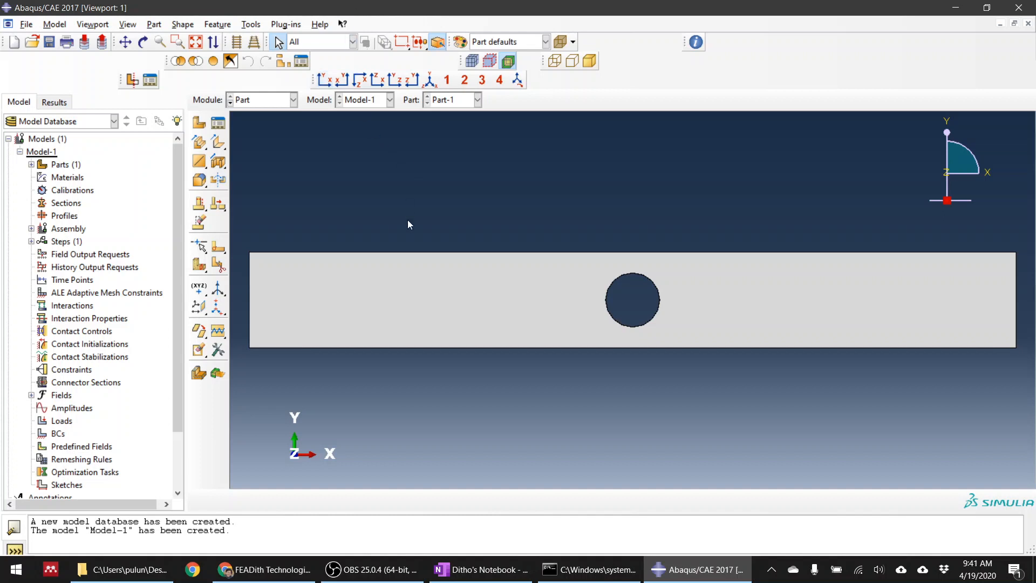
{"action": "scroll", "coordinate": [407, 219], "scroll_direction": "up", "scroll_amount": 1}
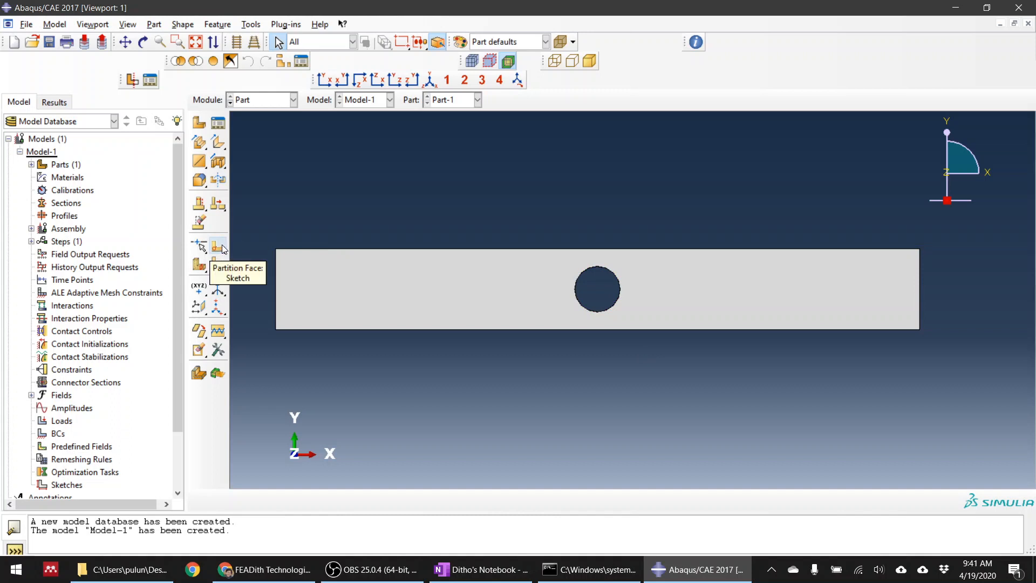
{"action": "left_click", "coordinate": [198, 308]}
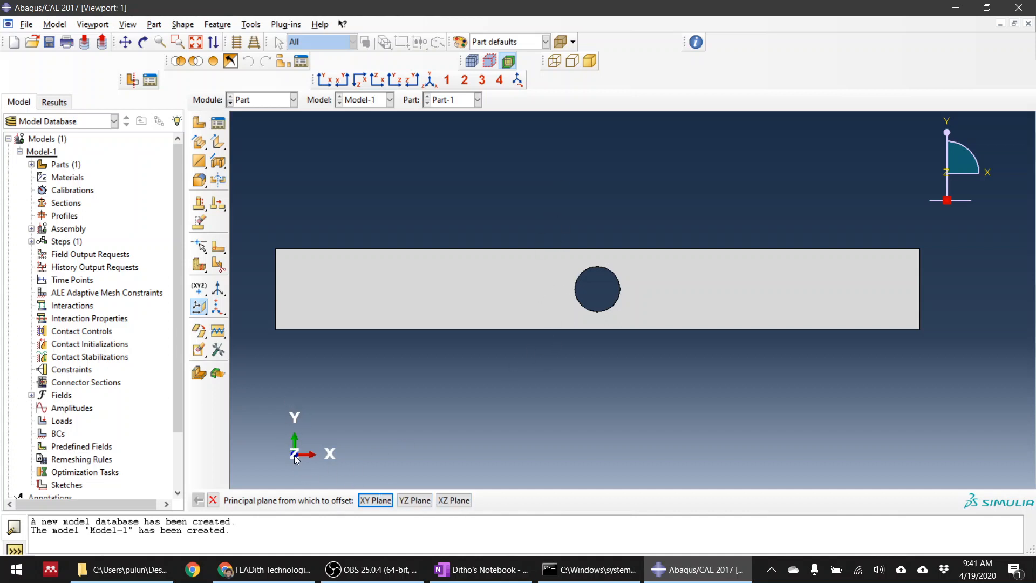
{"action": "left_click", "coordinate": [419, 501]}
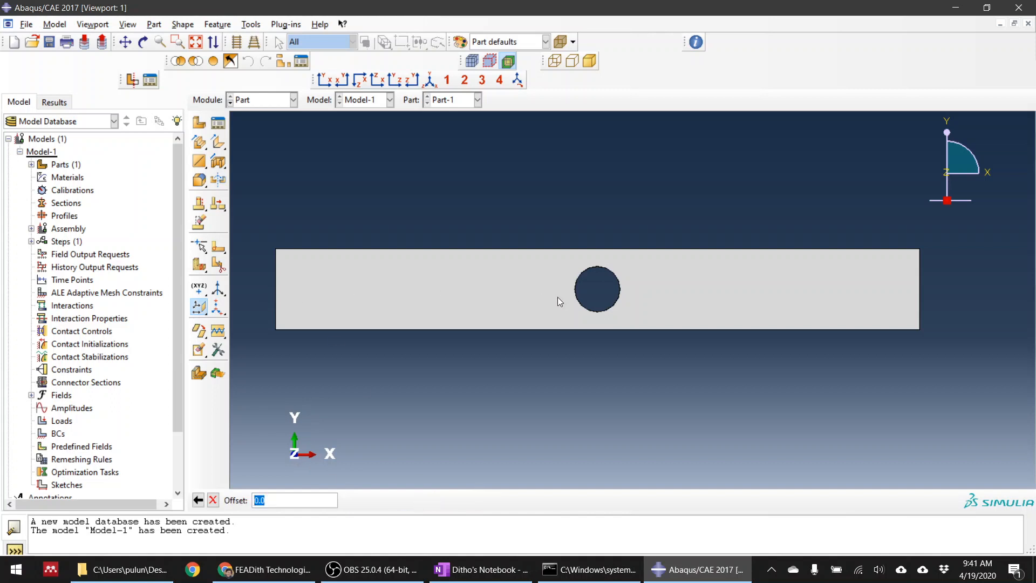
{"action": "type", "text": "90"}
{"action": "key", "text": "Return"}
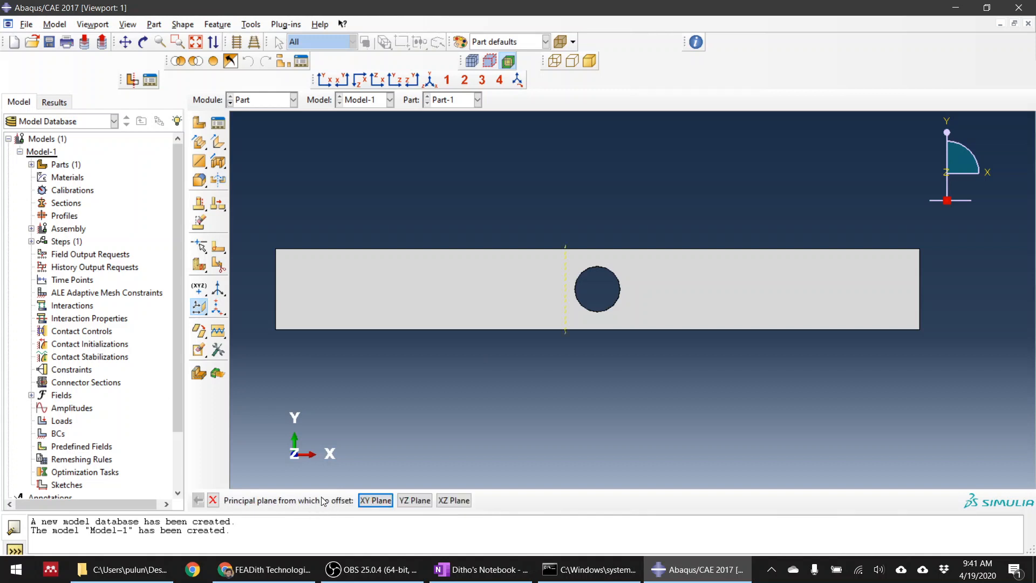
{"action": "left_click", "coordinate": [406, 501]}
{"action": "type", "text": "110"}
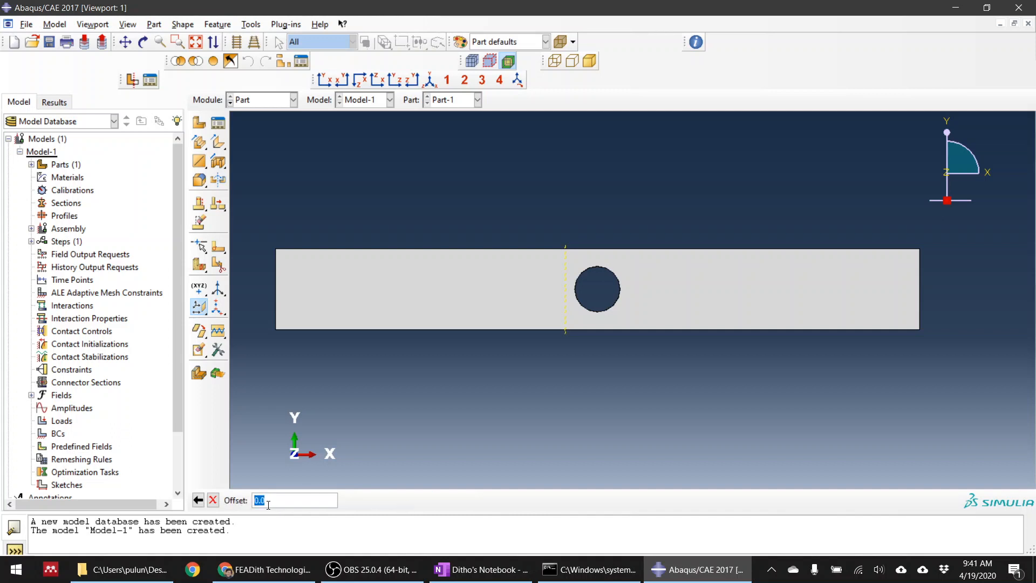
{"action": "key", "text": "Return"}
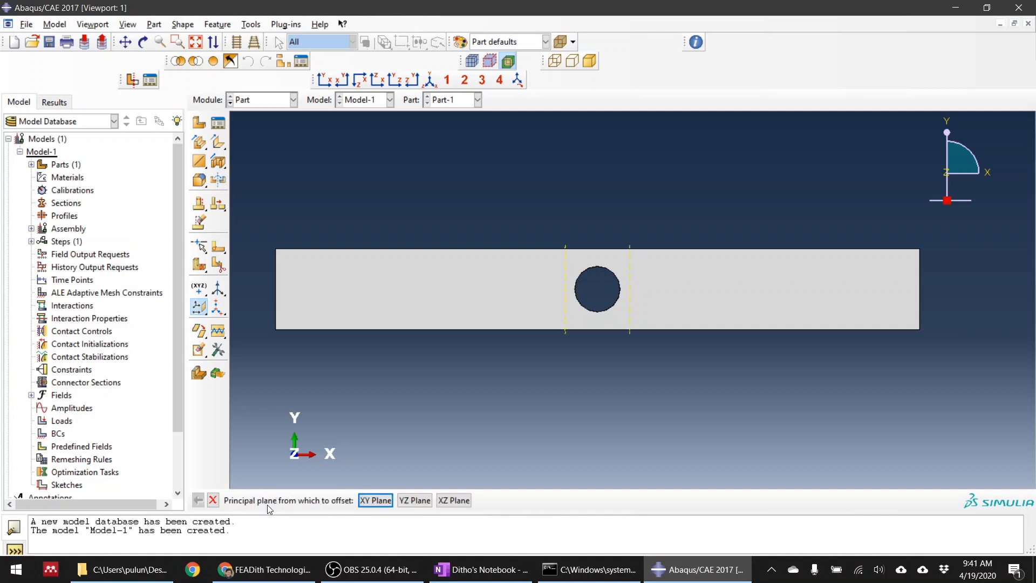
{"action": "left_click", "coordinate": [213, 501]}
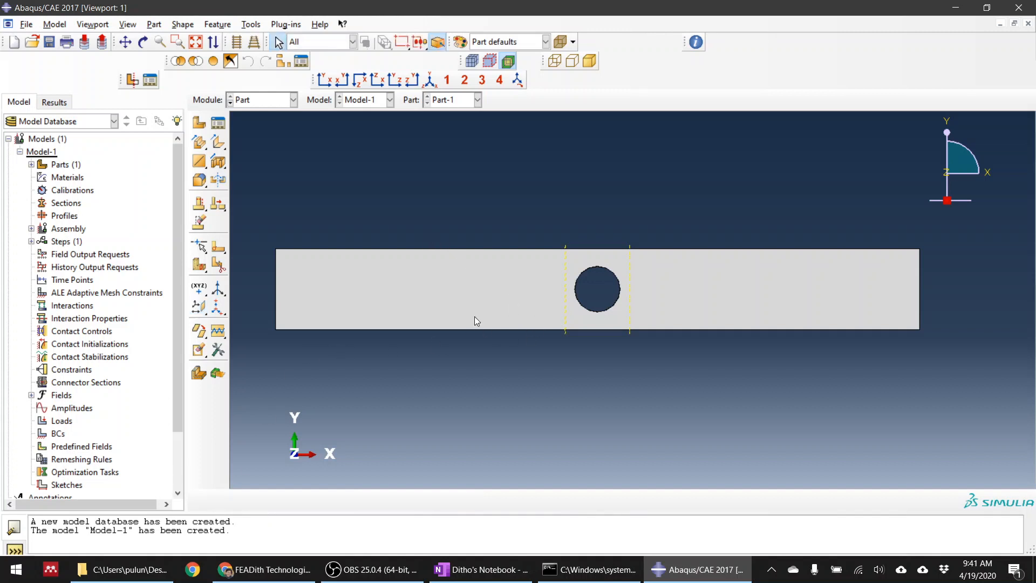
Partition the plate cell with the datum plane at offset 90, left of the hole
{"action": "left_click_drag", "start_coordinate": [568, 396], "coordinate": [579, 334], "text": "ctrl+alt"}
{"action": "scroll", "coordinate": [617, 298], "scroll_direction": "up", "scroll_amount": 3}
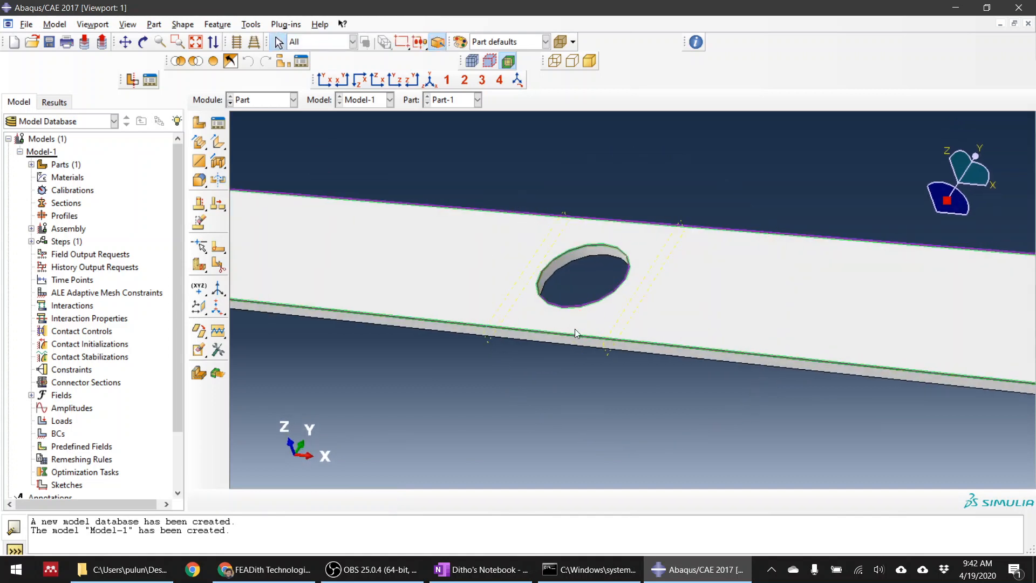
{"action": "left_click", "coordinate": [200, 272]}
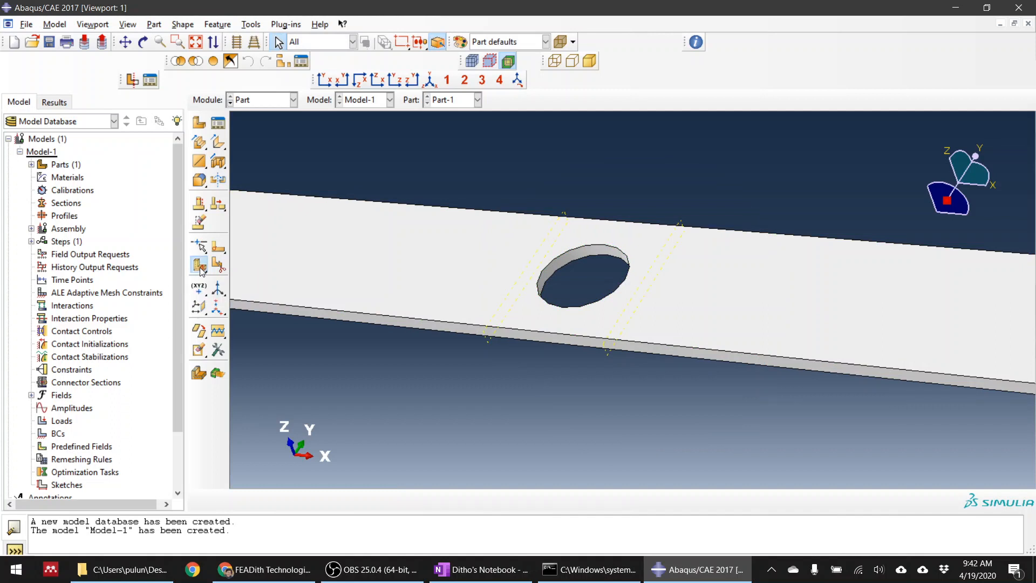
{"action": "left_click", "coordinate": [199, 269]}
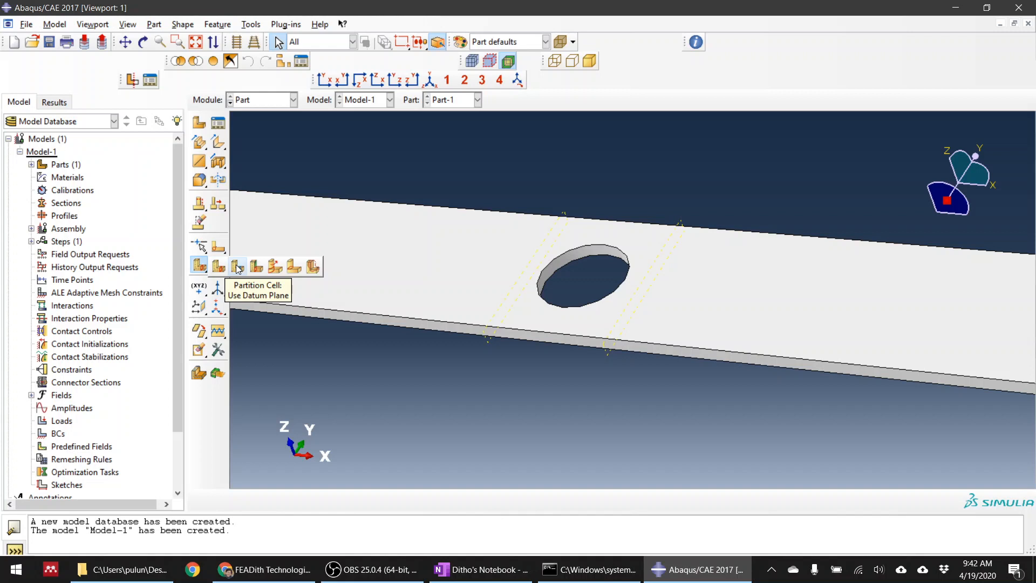
{"action": "left_click", "coordinate": [238, 267]}
{"action": "scroll", "coordinate": [486, 316], "scroll_direction": "down", "scroll_amount": 3}
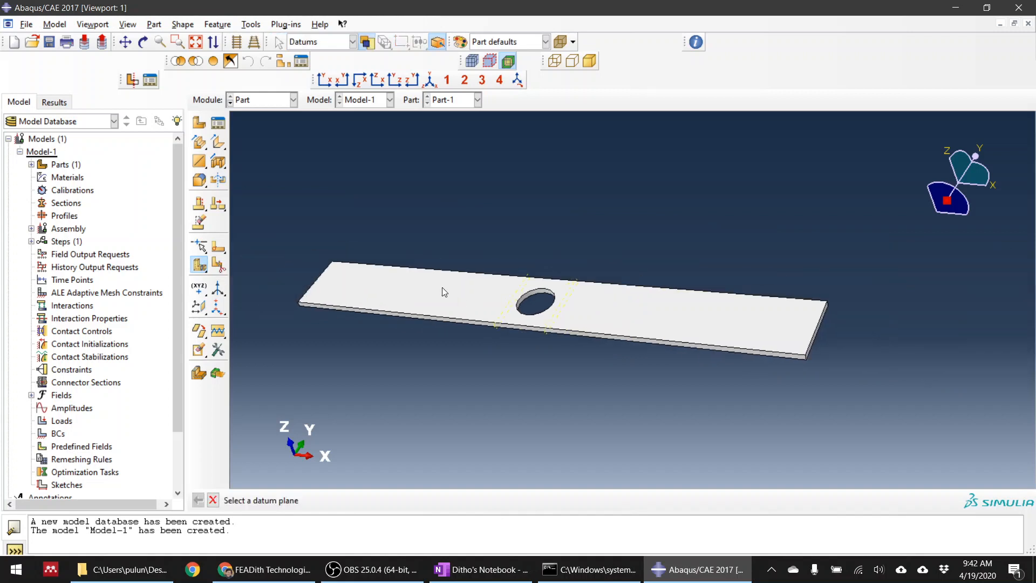
{"action": "scroll", "coordinate": [464, 323], "scroll_direction": "up", "scroll_amount": 3}
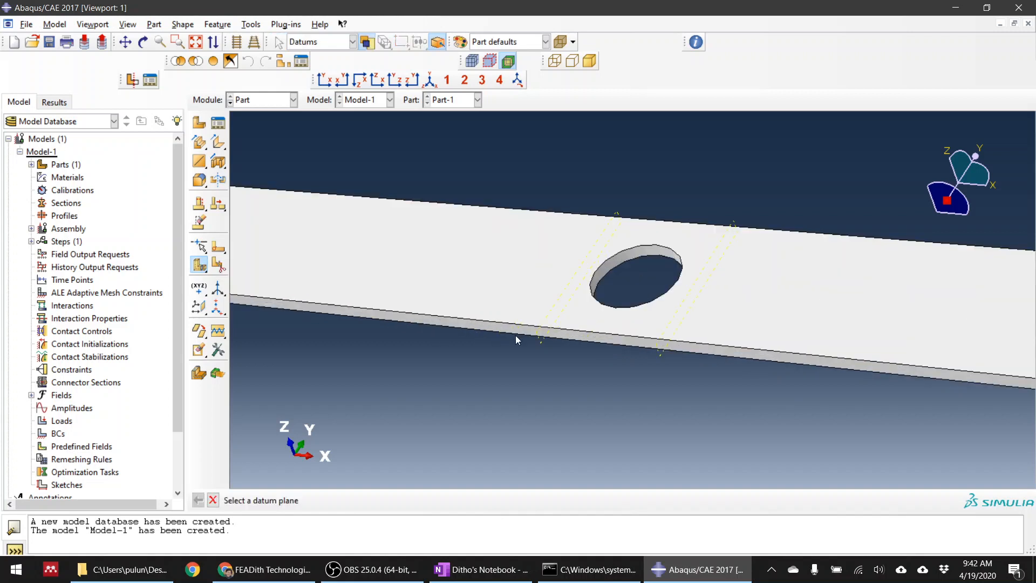
{"action": "left_click", "coordinate": [543, 343]}
{"action": "left_click", "coordinate": [361, 500]}
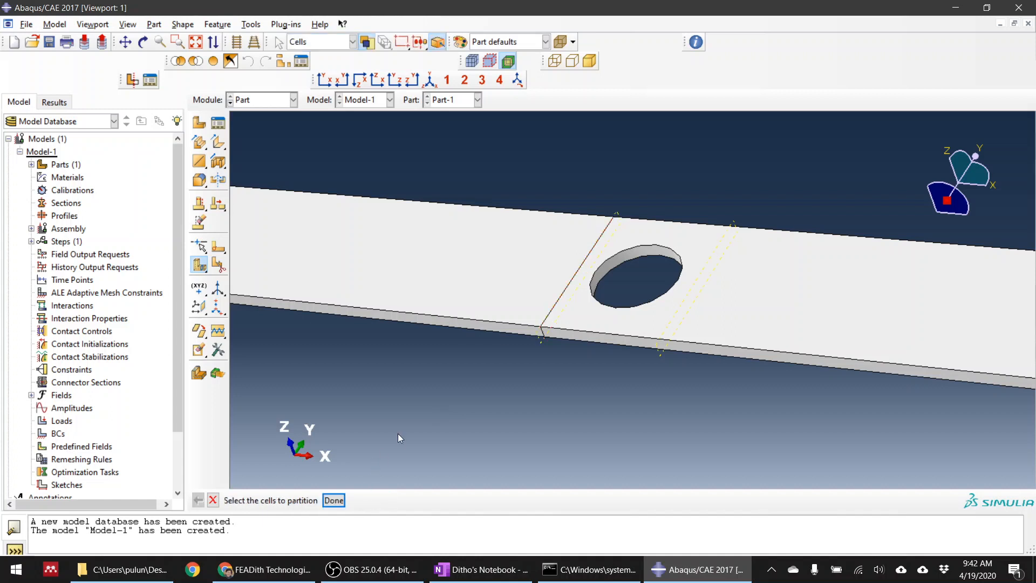
Partition the cell containing the hole with the datum plane at offset 110, right of the hole
{"action": "scroll", "coordinate": [432, 410], "scroll_direction": "down", "scroll_amount": 3}
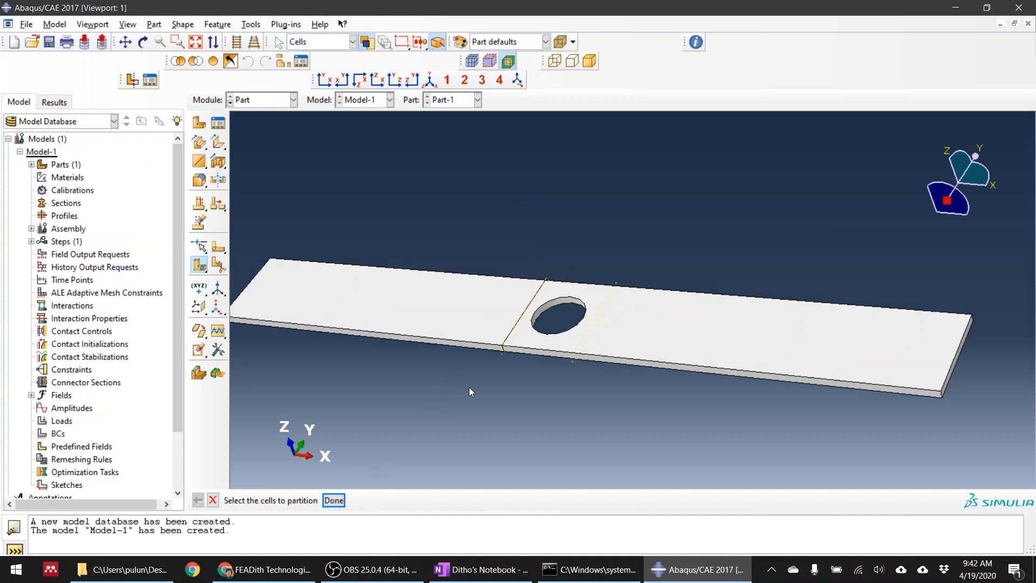
{"action": "left_click", "coordinate": [686, 346]}
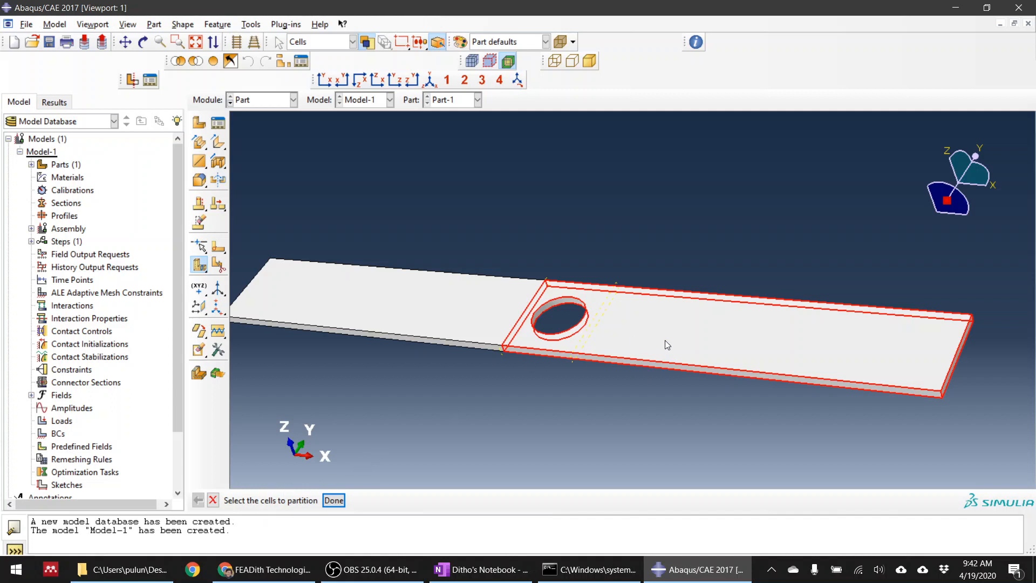
{"action": "left_click", "coordinate": [333, 499]}
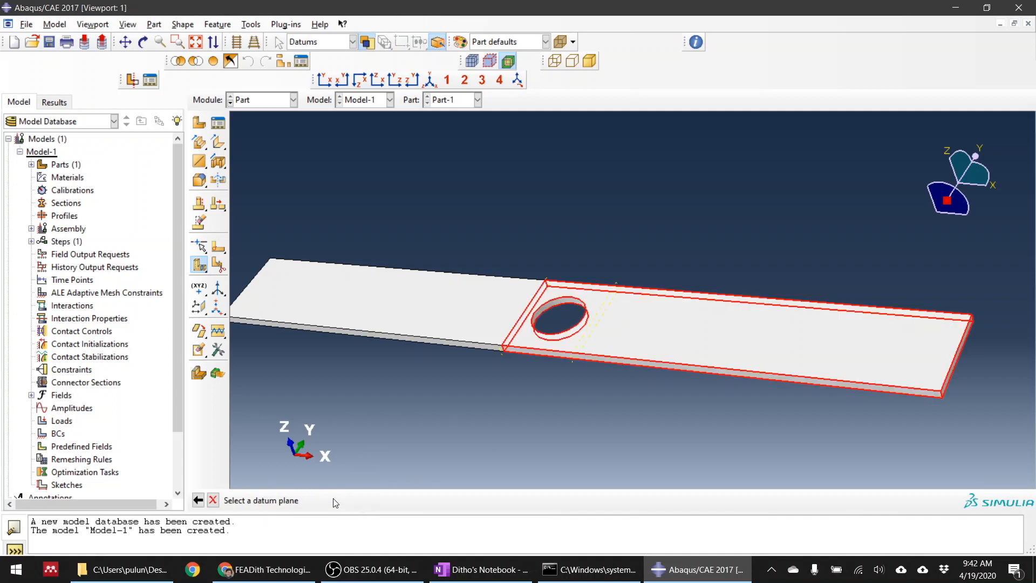
{"action": "scroll", "coordinate": [606, 365], "scroll_direction": "up", "scroll_amount": 5}
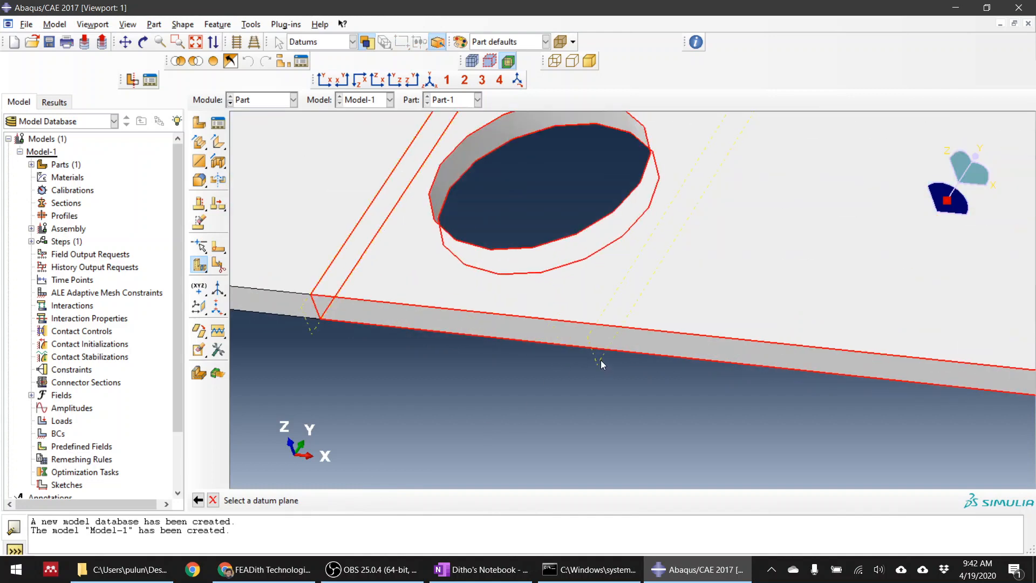
{"action": "left_click", "coordinate": [603, 365]}
{"action": "left_click", "coordinate": [379, 501]}
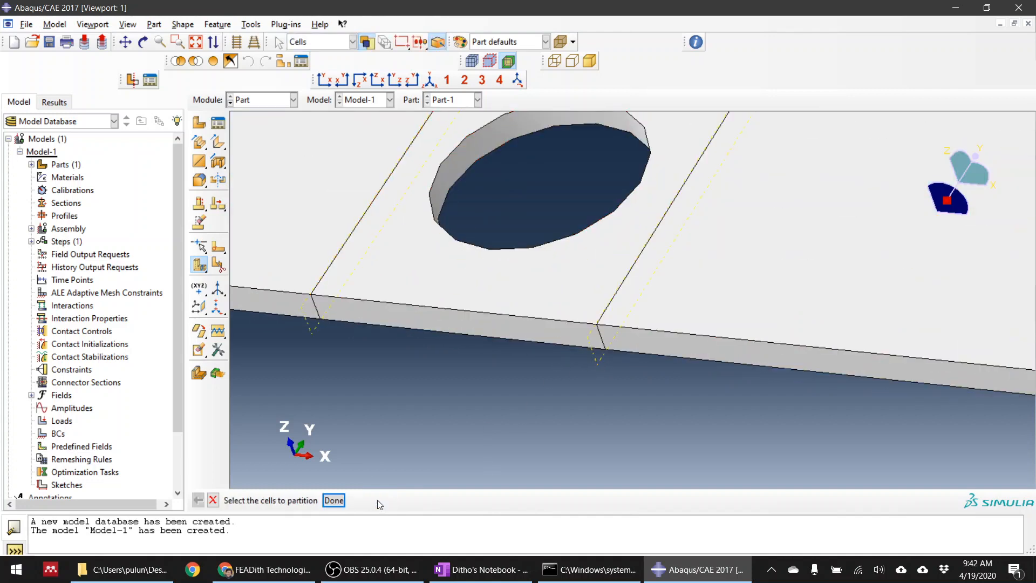
{"action": "scroll", "coordinate": [482, 360], "scroll_direction": "down", "scroll_amount": 5}
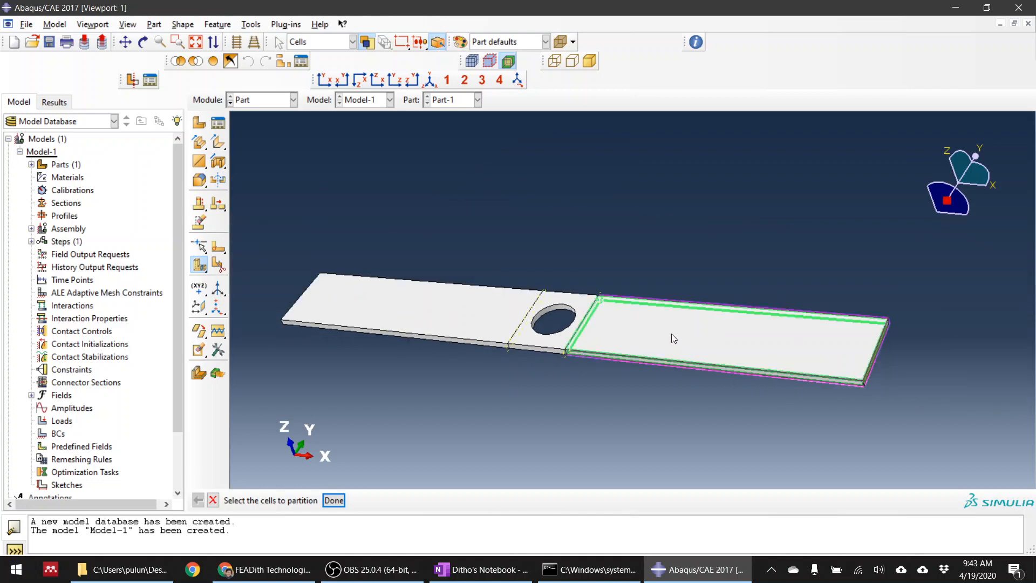
{"action": "left_click_drag", "start_coordinate": [674, 338], "coordinate": [594, 387], "text": "ctrl+alt"}
{"action": "scroll", "coordinate": [588, 367], "scroll_direction": "up", "scroll_amount": 5}
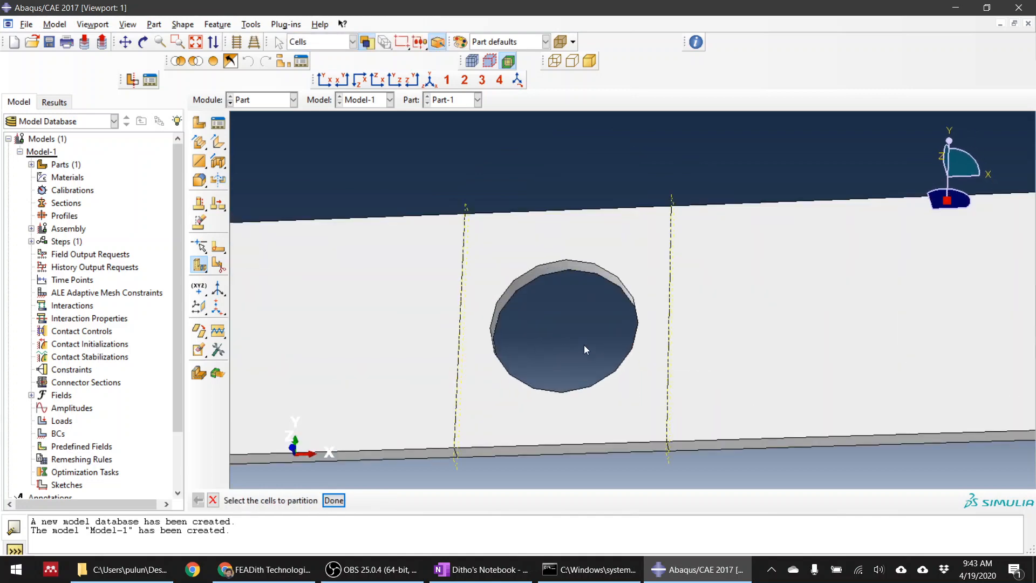
{"action": "left_click_drag", "start_coordinate": [584, 345], "coordinate": [567, 320], "text": "ctrl+alt"}
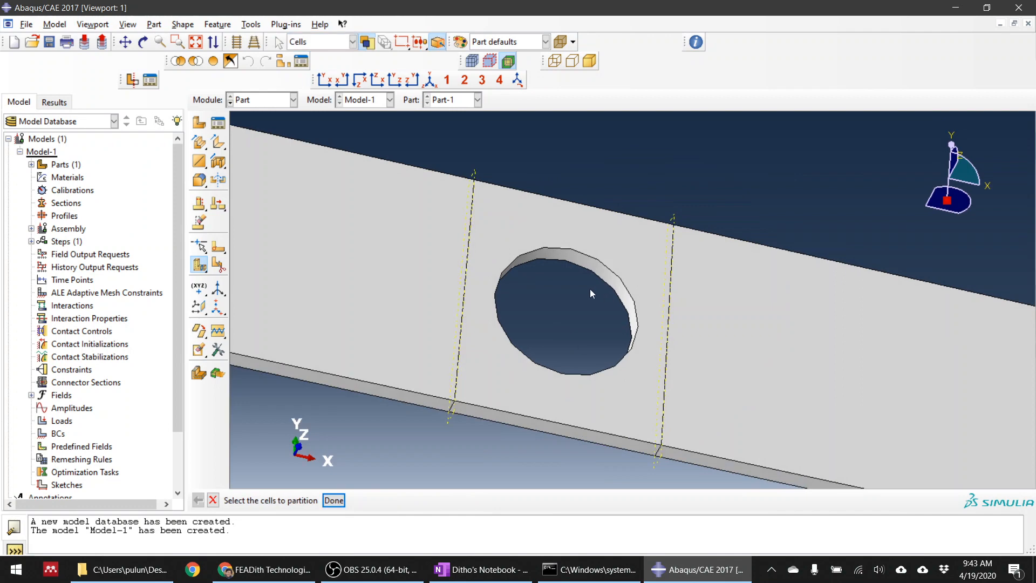
Partition the cell containing the hole with a three-point cutting plane through the hole's two centre points and the midpoint of the cell's upper edge
{"action": "left_click_drag", "start_coordinate": [747, 302], "coordinate": [677, 272], "text": "ctrl+alt"}
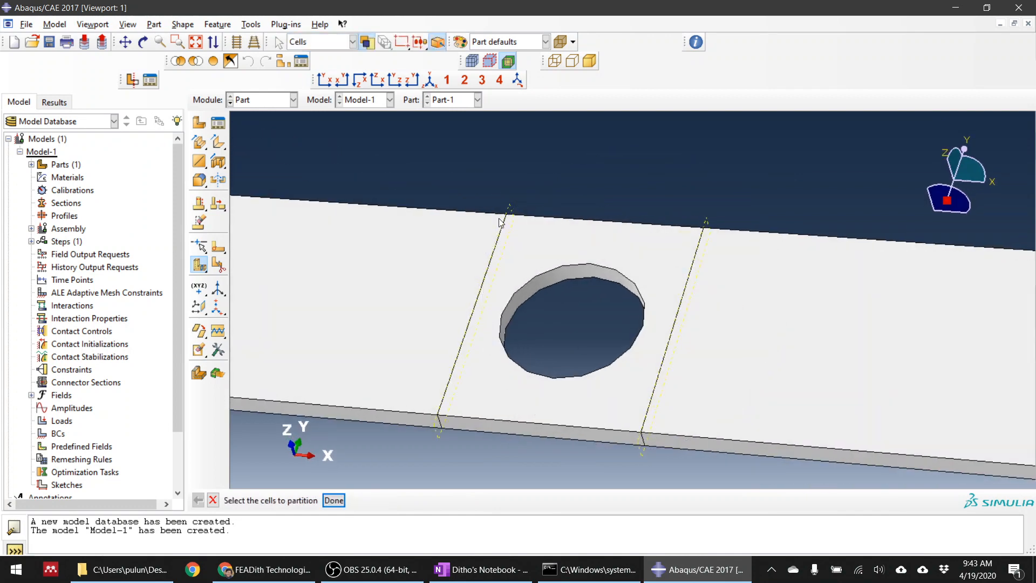
{"action": "scroll", "coordinate": [596, 313], "scroll_direction": "up", "scroll_amount": 2}
{"action": "scroll", "coordinate": [597, 307], "scroll_direction": "down", "scroll_amount": 2}
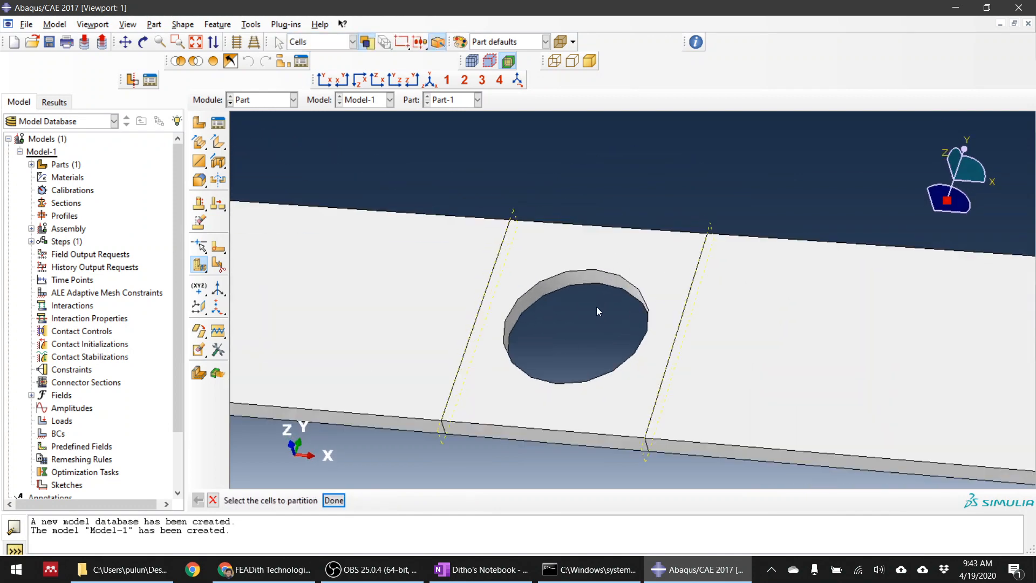
{"action": "left_click", "coordinate": [203, 268]}
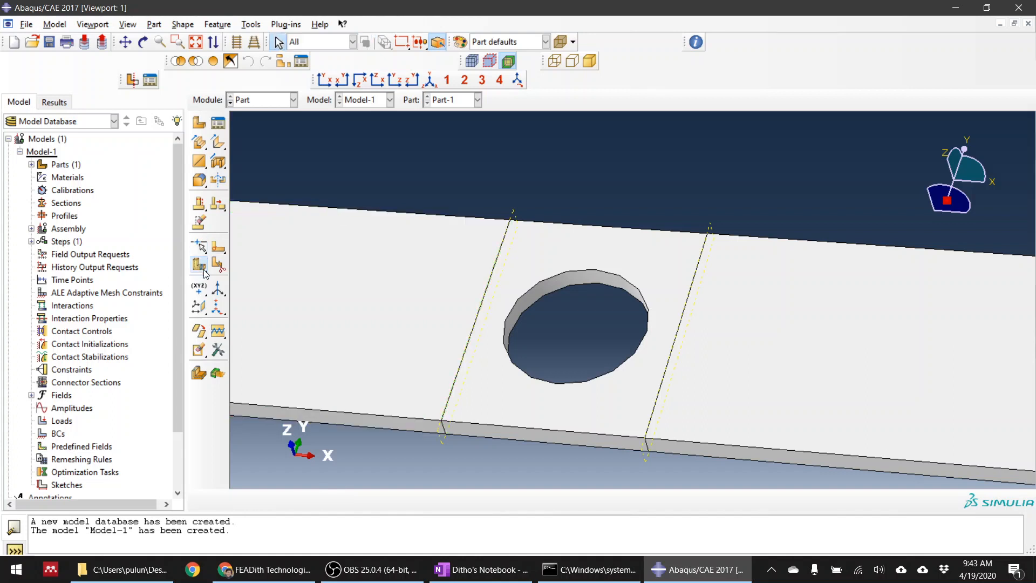
{"action": "left_click", "coordinate": [204, 271]}
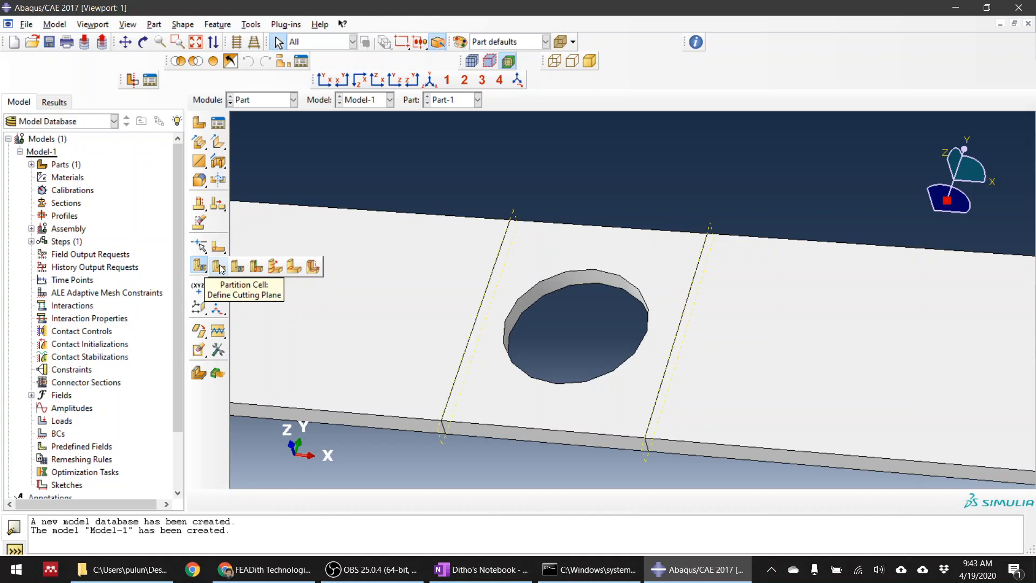
{"action": "left_click", "coordinate": [219, 266]}
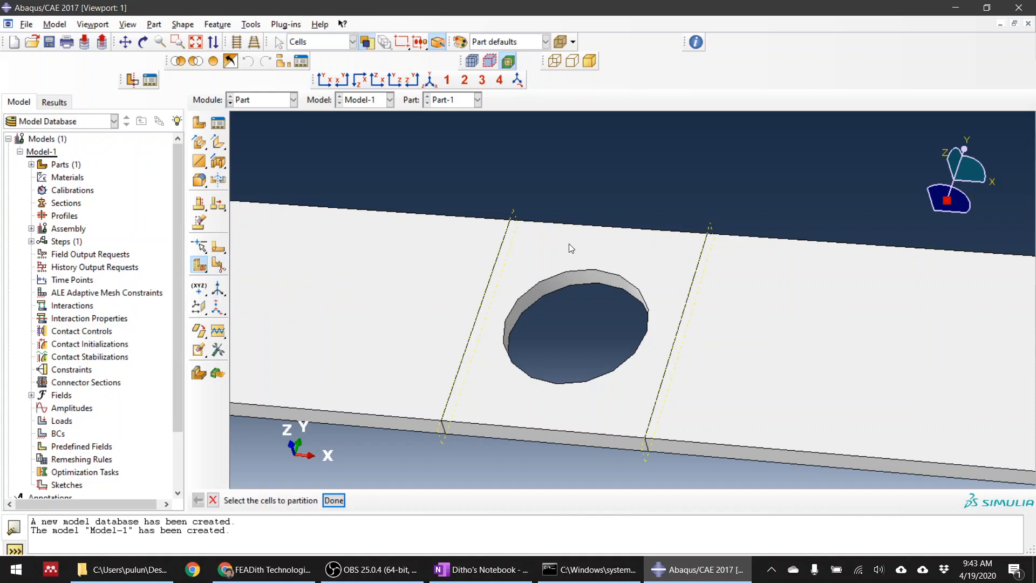
{"action": "left_click", "coordinate": [569, 244]}
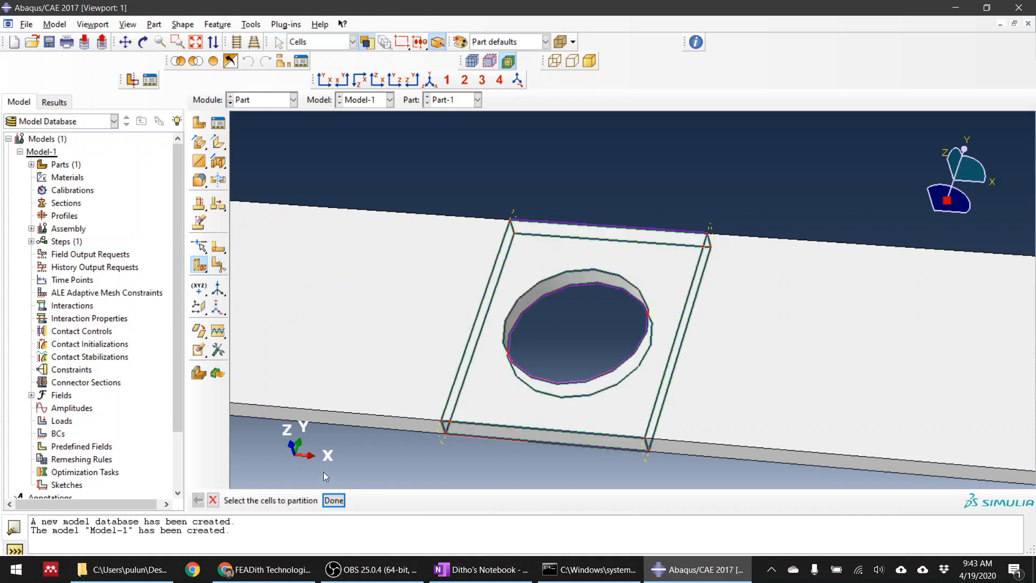
{"action": "left_click", "coordinate": [335, 500]}
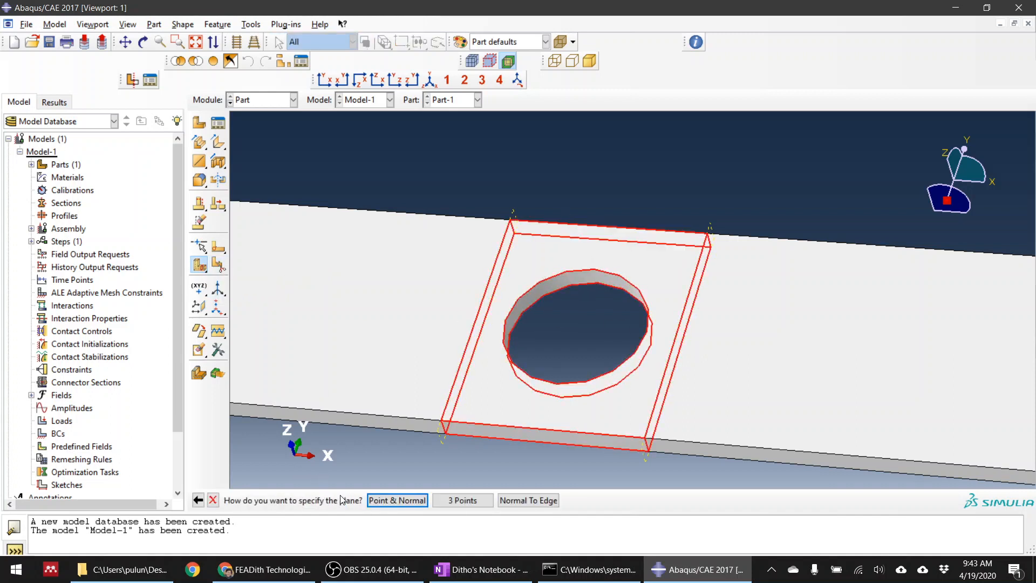
{"action": "left_click", "coordinate": [477, 501]}
{"action": "scroll", "coordinate": [636, 277], "scroll_direction": "up", "scroll_amount": 3}
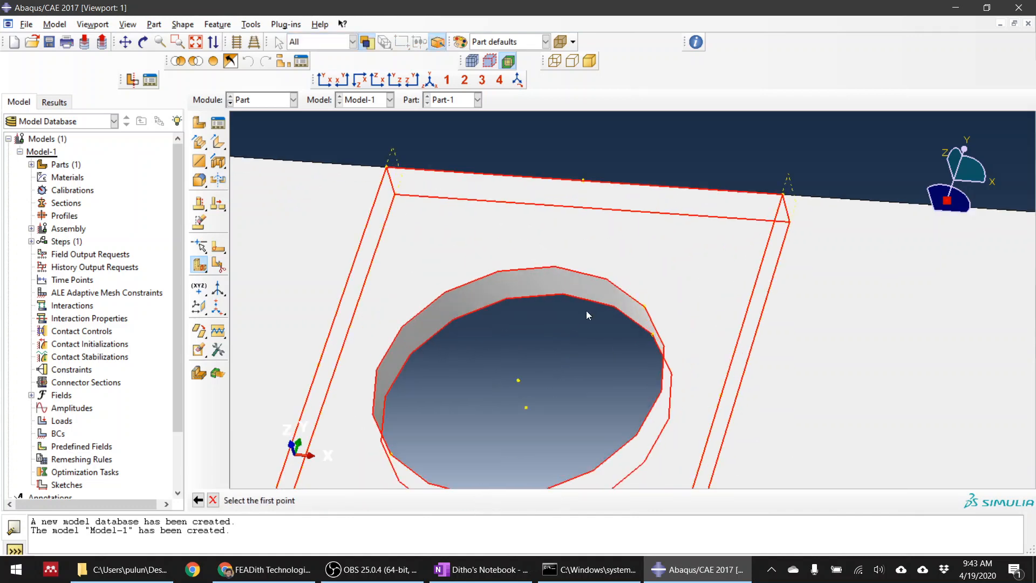
{"action": "scroll", "coordinate": [556, 281], "scroll_direction": "down", "scroll_amount": 3}
{"action": "scroll", "coordinate": [560, 316], "scroll_direction": "up", "scroll_amount": 1}
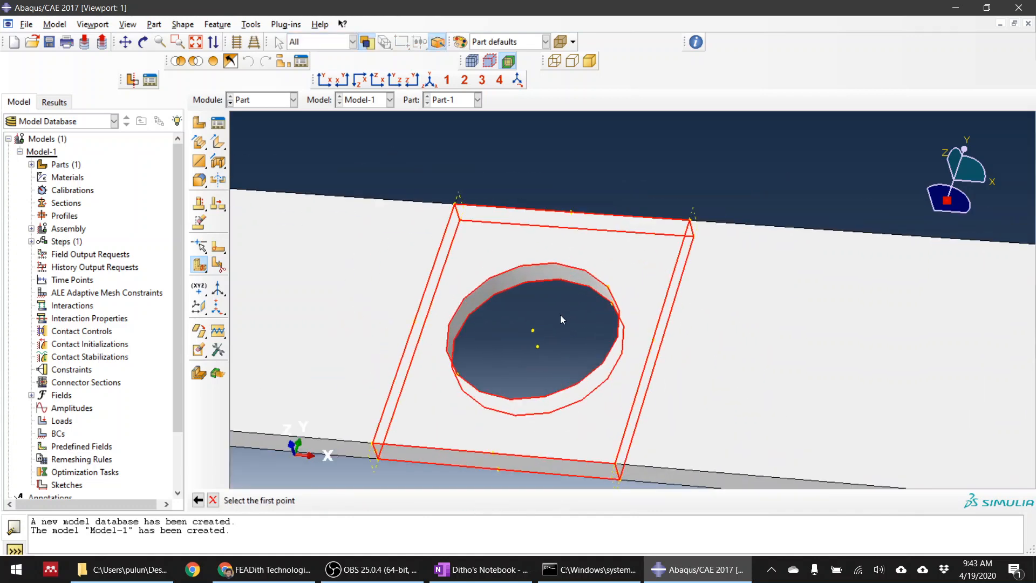
{"action": "left_click", "coordinate": [534, 332]}
{"action": "left_click", "coordinate": [573, 212]}
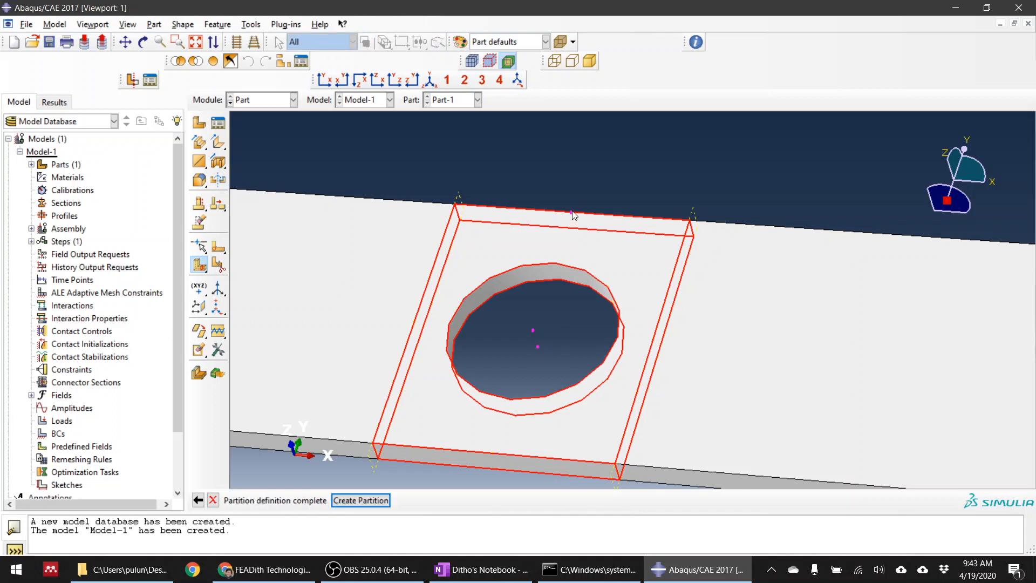
{"action": "left_click", "coordinate": [374, 501]}
Partition the half cell right of the hole with a three-point cutting plane through both hole centre points and its upper outer corner
{"action": "scroll", "coordinate": [552, 326], "scroll_direction": "up", "scroll_amount": 2}
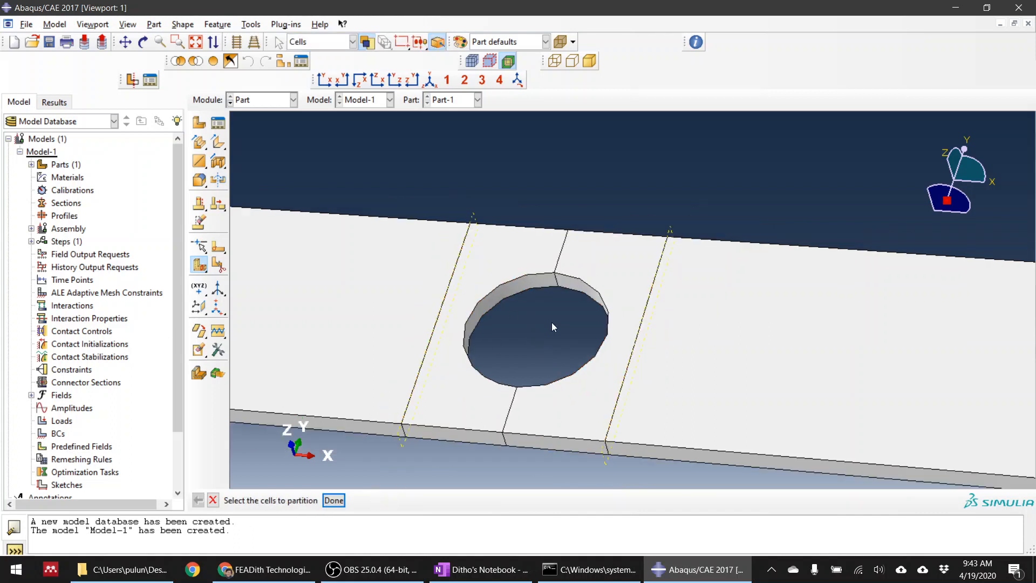
{"action": "left_click_drag", "start_coordinate": [553, 299], "coordinate": [625, 293], "text": "ctrl+alt"}
{"action": "scroll", "coordinate": [640, 287], "scroll_direction": "down", "scroll_amount": 3}
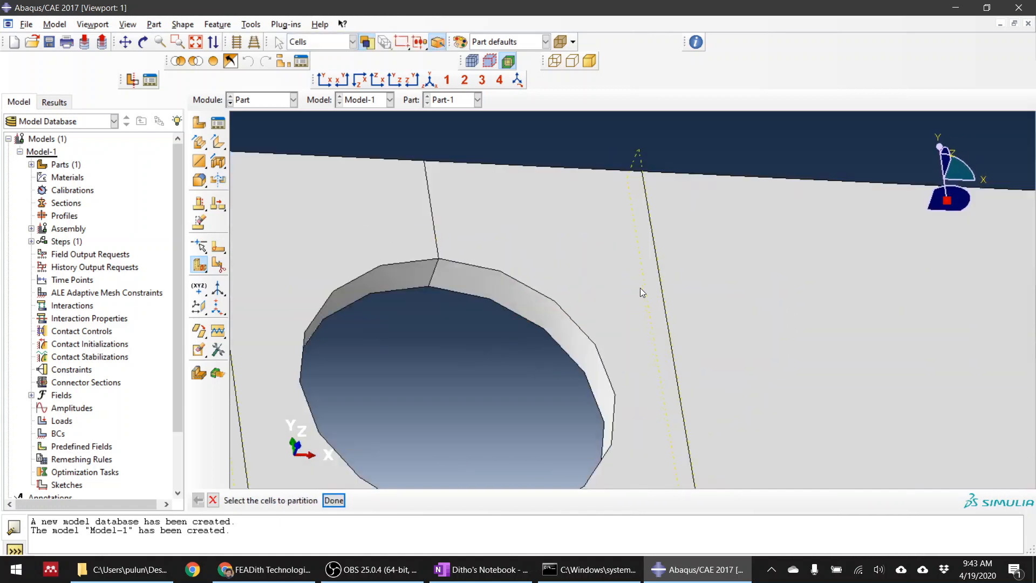
{"action": "scroll", "coordinate": [562, 255], "scroll_direction": "up", "scroll_amount": 5}
{"action": "scroll", "coordinate": [549, 274], "scroll_direction": "down", "scroll_amount": 2}
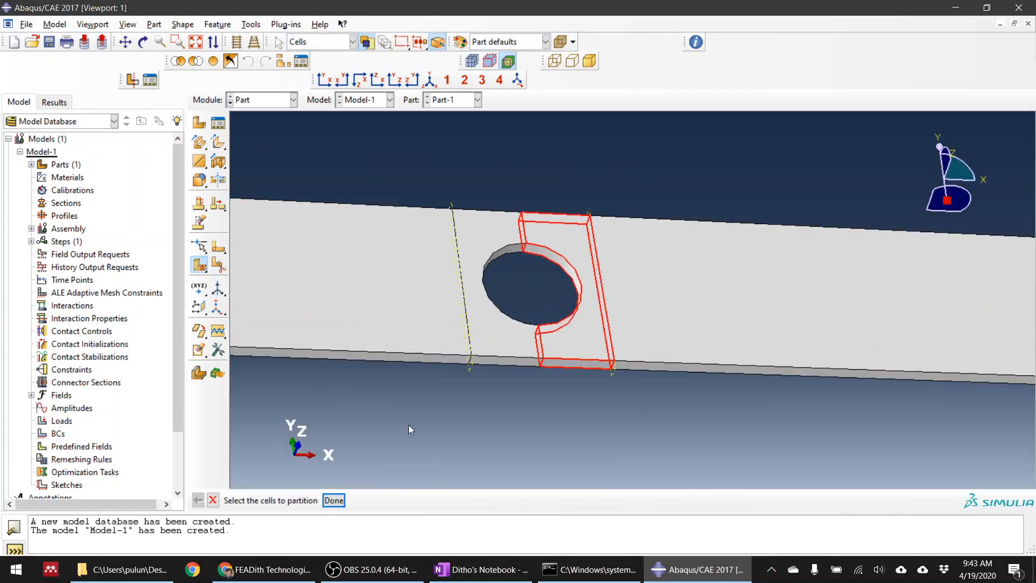
{"action": "left_click", "coordinate": [549, 274]}
{"action": "middle_click", "coordinate": [546, 276]}
{"action": "scroll", "coordinate": [545, 277], "scroll_direction": "down", "scroll_amount": 3}
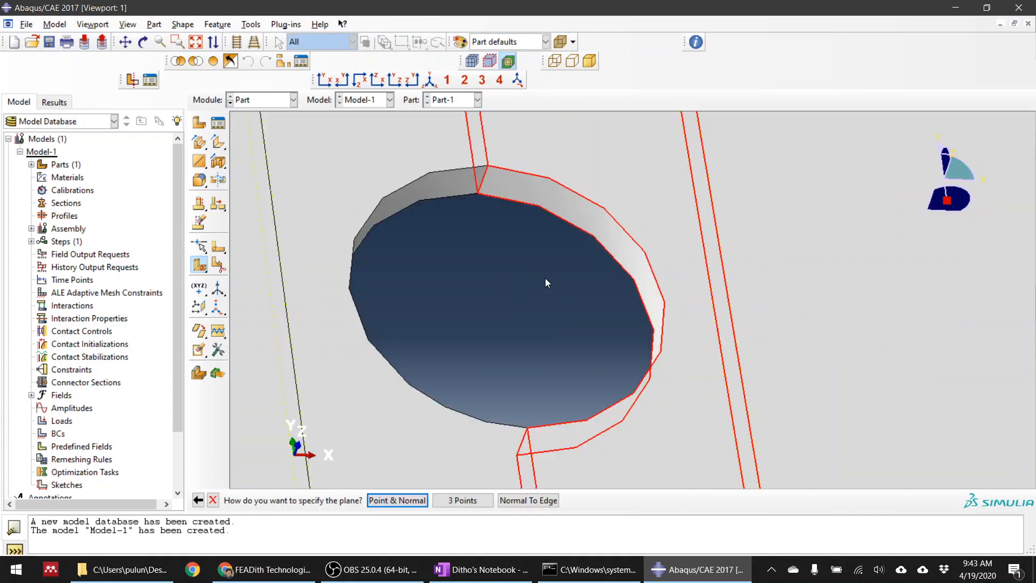
{"action": "left_click", "coordinate": [463, 500]}
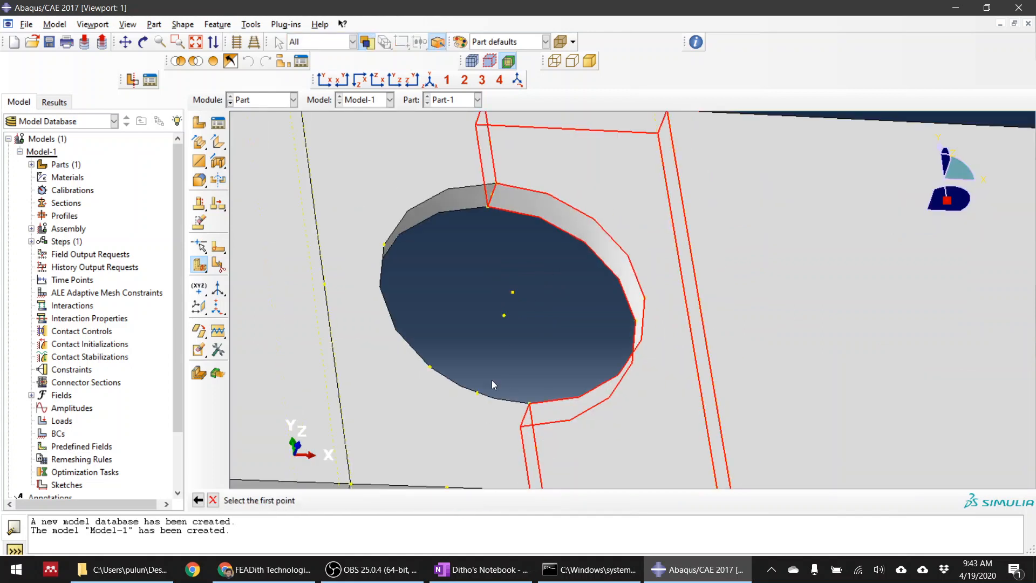
{"action": "left_click", "coordinate": [504, 316]}
{"action": "left_click", "coordinate": [513, 292]}
{"action": "scroll", "coordinate": [529, 340], "scroll_direction": "up", "scroll_amount": 3}
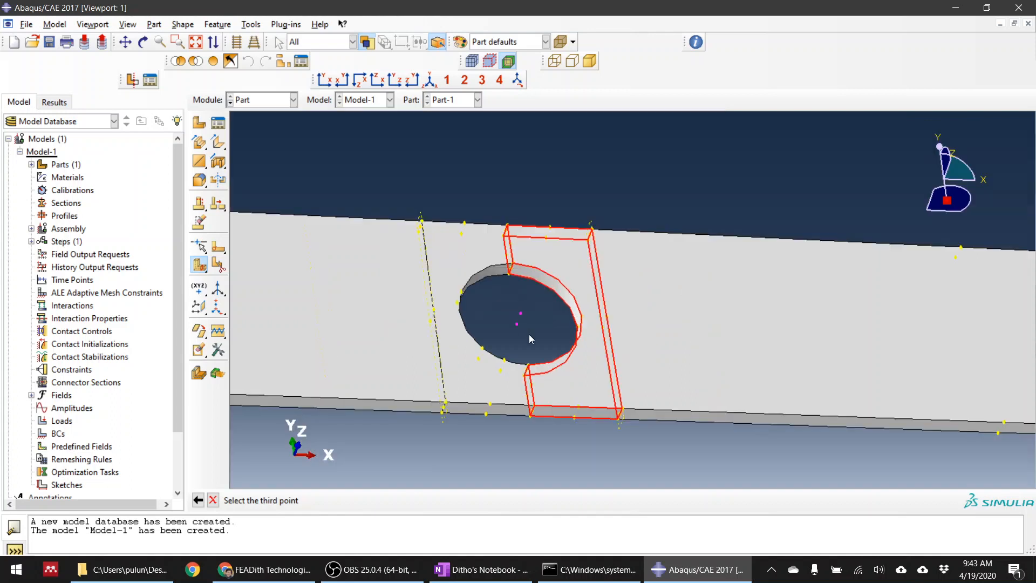
{"action": "scroll", "coordinate": [574, 260], "scroll_direction": "down", "scroll_amount": 4}
{"action": "left_click", "coordinate": [572, 272]}
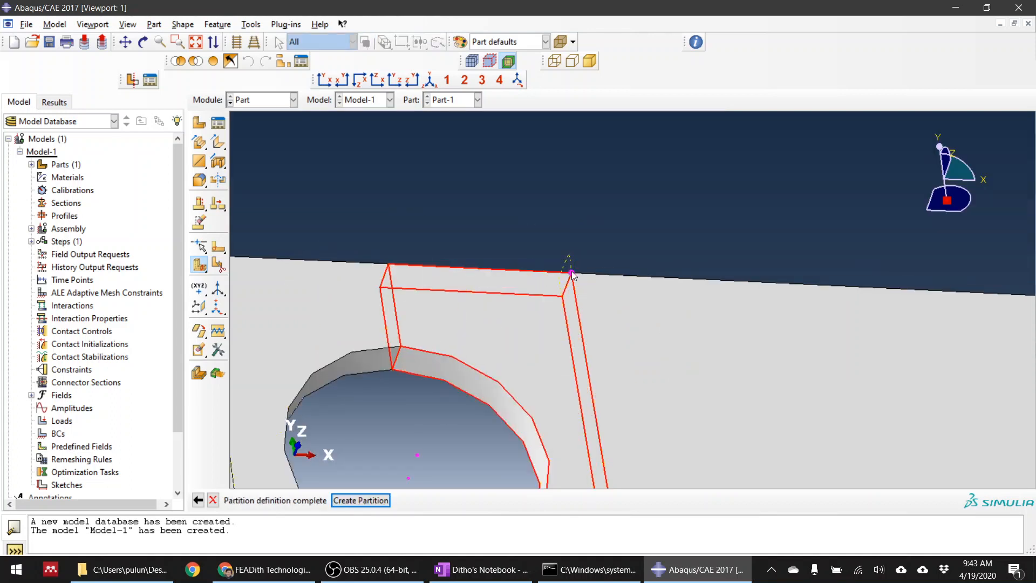
{"action": "left_click", "coordinate": [371, 500]}
Partition the remaining lower cell right of the hole with a three-point plane through both hole centre points and its lower outer corner
{"action": "scroll", "coordinate": [484, 286], "scroll_direction": "up", "scroll_amount": 3}
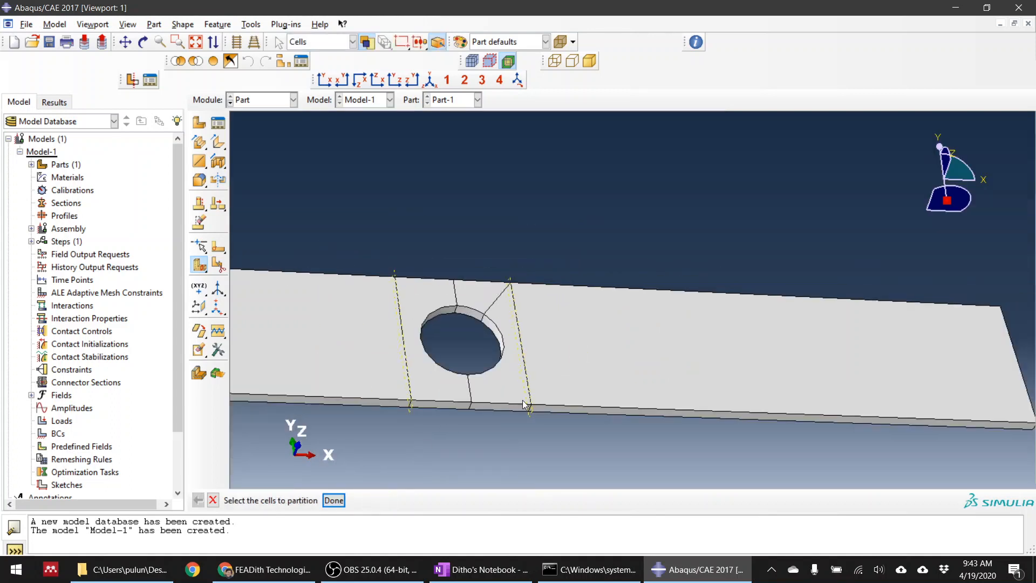
{"action": "left_click", "coordinate": [498, 390]}
{"action": "left_click", "coordinate": [334, 500]}
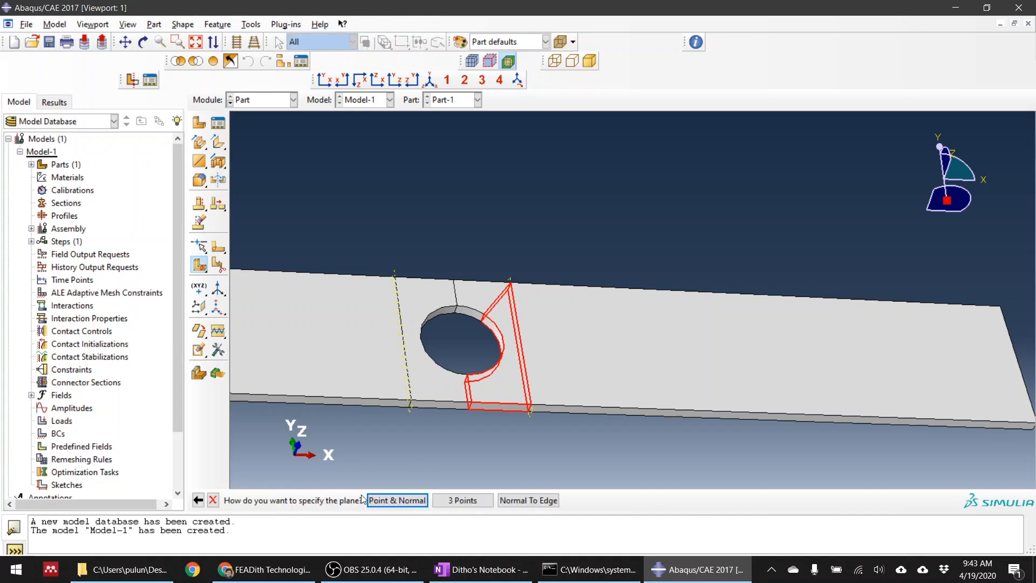
{"action": "left_click", "coordinate": [463, 501]}
{"action": "scroll", "coordinate": [453, 280], "scroll_direction": "down", "scroll_amount": 3}
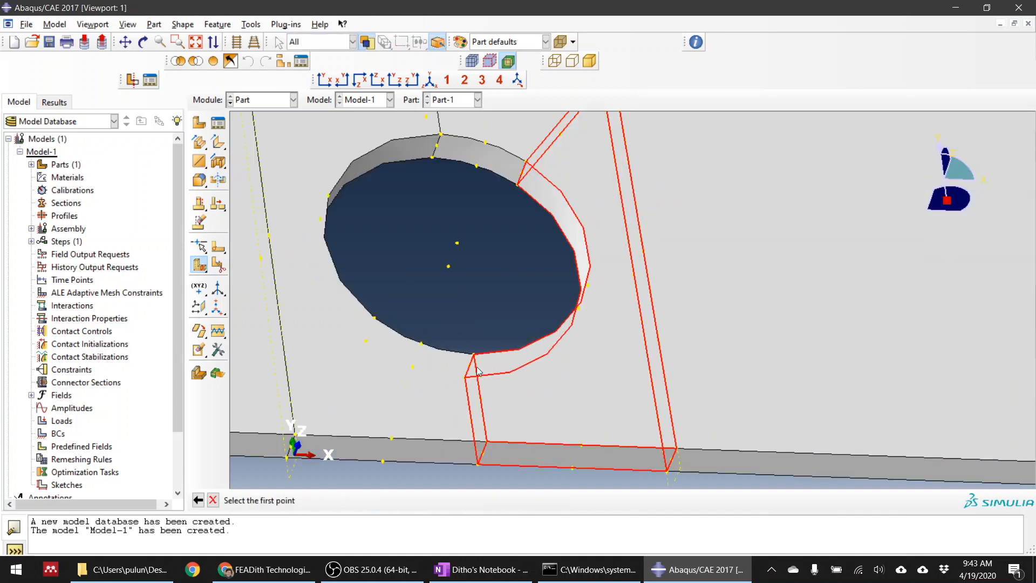
{"action": "left_click", "coordinate": [449, 266]}
{"action": "left_click", "coordinate": [457, 243]}
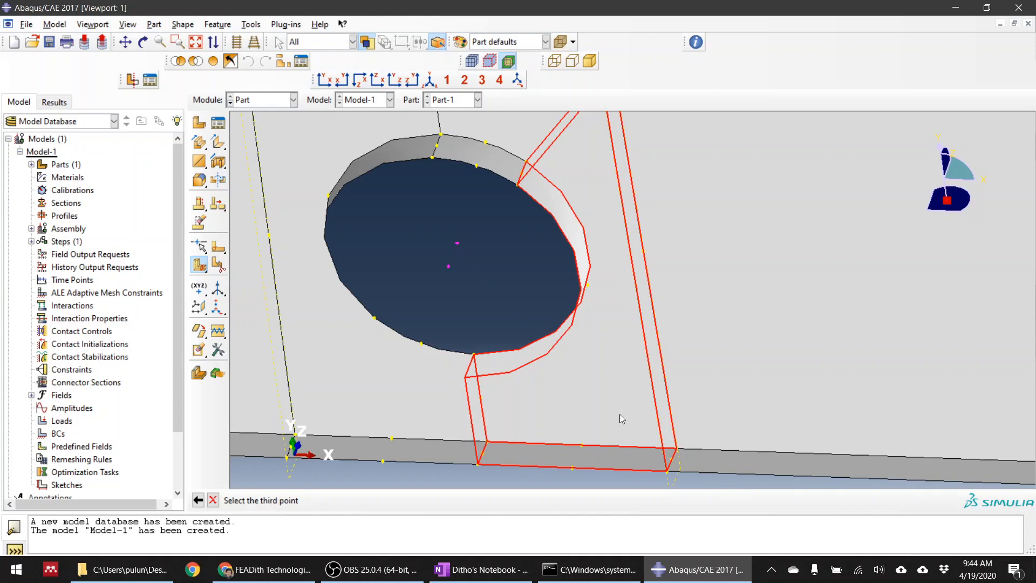
{"action": "left_click", "coordinate": [678, 450]}
{"action": "left_click", "coordinate": [373, 501]}
Partition the half cell left of the hole with a three-point cutting plane through both hole centre points and its upper outer corner
{"action": "scroll", "coordinate": [522, 373], "scroll_direction": "up", "scroll_amount": 5}
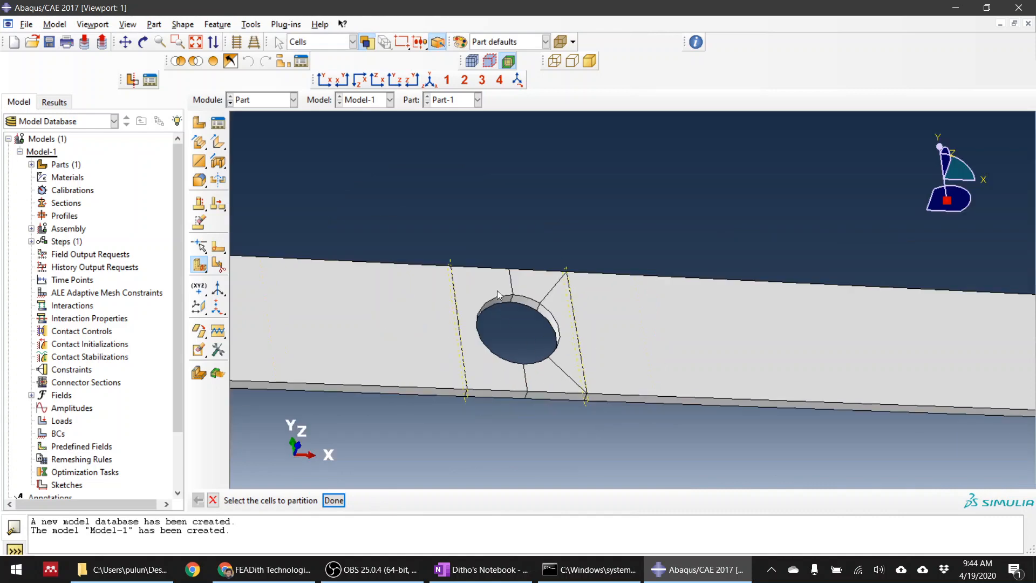
{"action": "left_click", "coordinate": [477, 287]}
{"action": "left_click", "coordinate": [334, 501]}
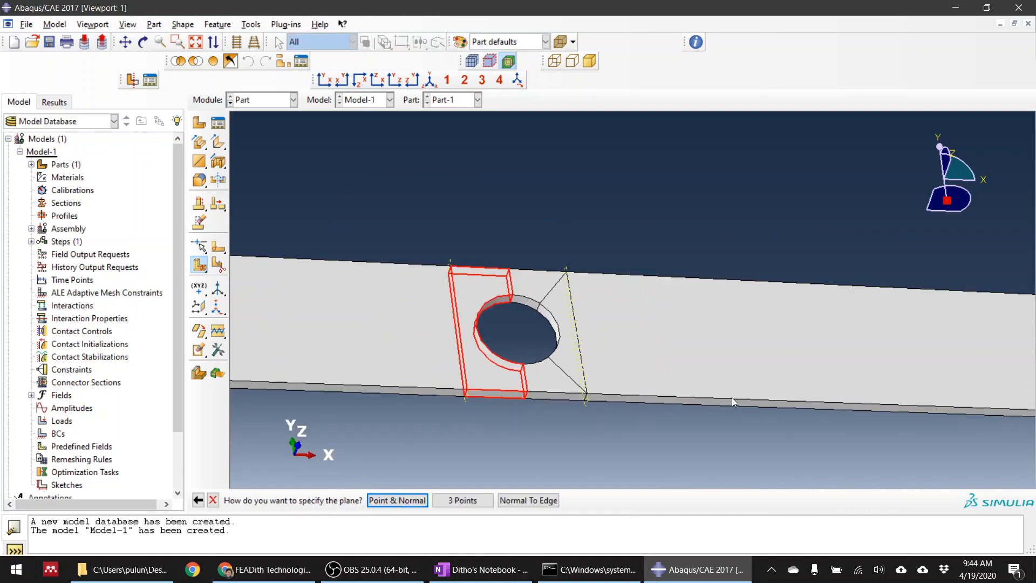
{"action": "left_click_drag", "start_coordinate": [733, 399], "coordinate": [550, 305], "text": "ctrl+alt"}
{"action": "scroll", "coordinate": [551, 305], "scroll_direction": "down", "scroll_amount": 3}
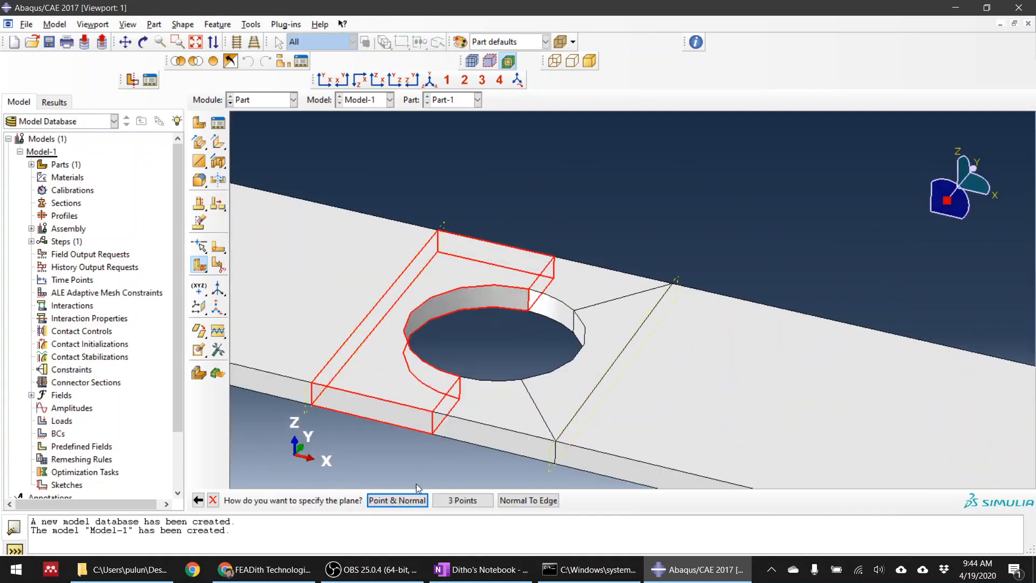
{"action": "left_click", "coordinate": [462, 501]}
{"action": "scroll", "coordinate": [484, 335], "scroll_direction": "down", "scroll_amount": 5}
{"action": "left_click", "coordinate": [515, 390]}
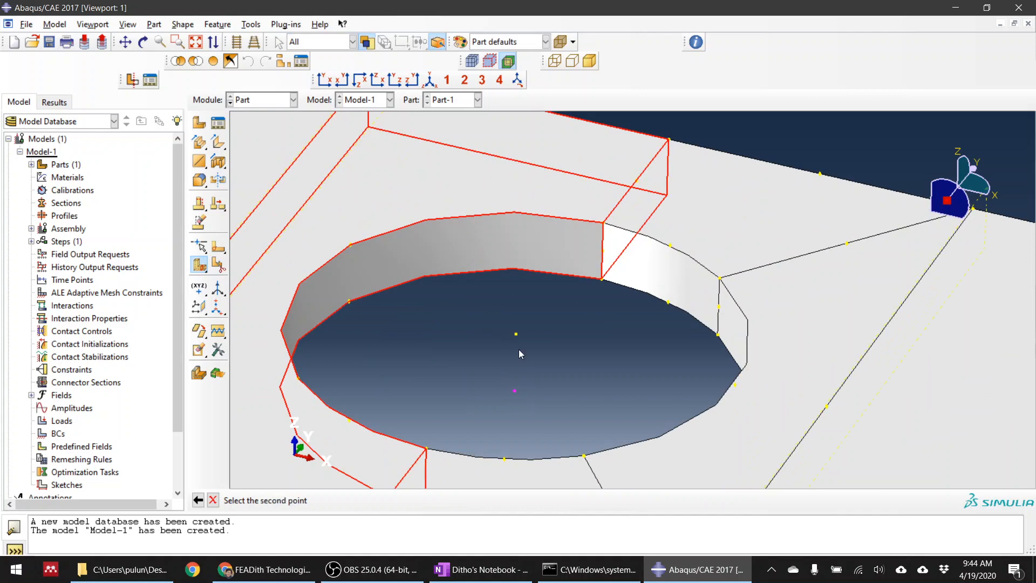
{"action": "left_click", "coordinate": [516, 335]}
{"action": "scroll", "coordinate": [511, 339], "scroll_direction": "up", "scroll_amount": 3}
{"action": "scroll", "coordinate": [466, 263], "scroll_direction": "down", "scroll_amount": 4}
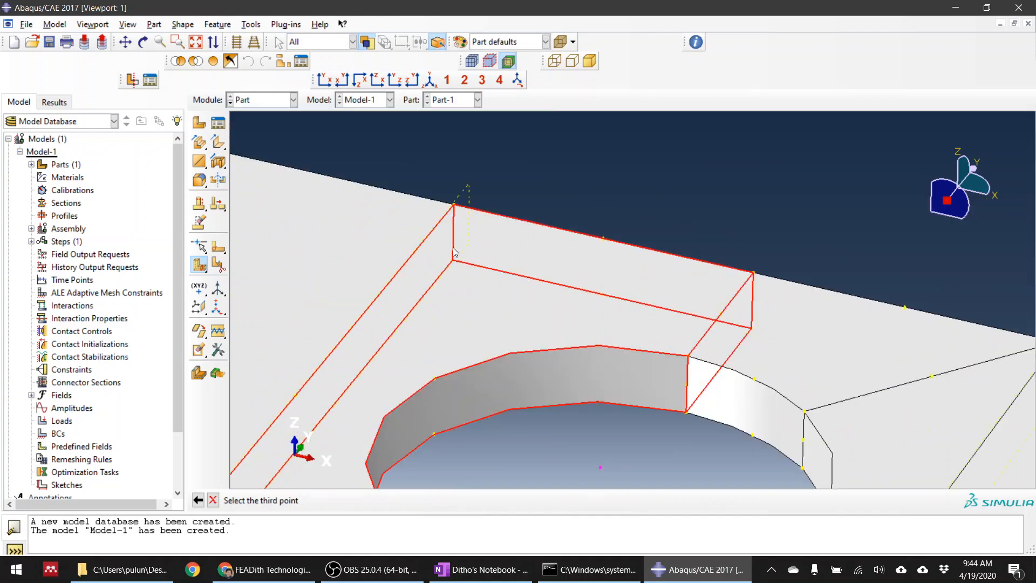
{"action": "left_click", "coordinate": [454, 205]}
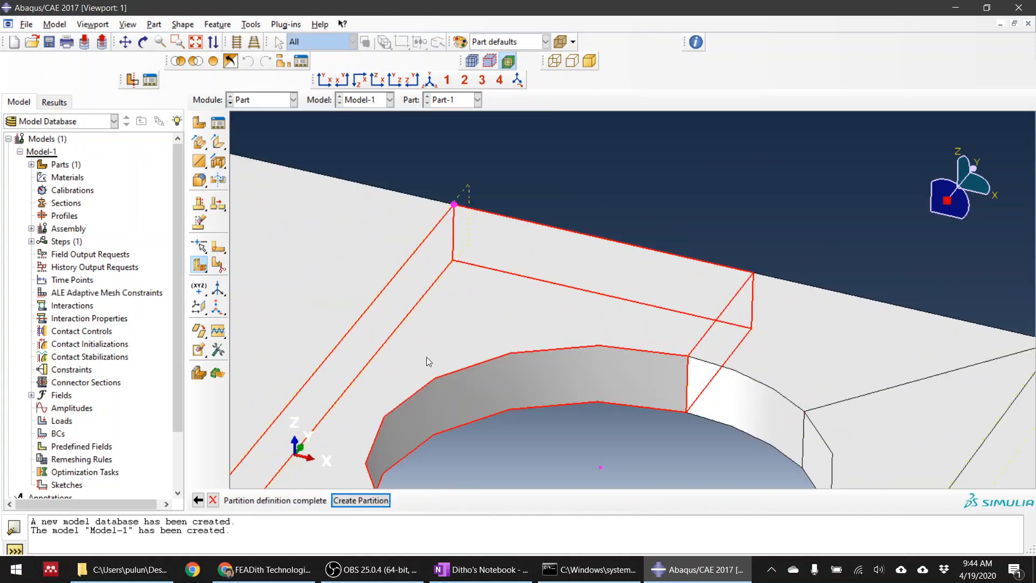
{"action": "left_click", "coordinate": [361, 500]}
Partition the remaining lower cell left of the hole through both hole centre points and its lower outer corner, and finish partitioning
{"action": "mouse_move", "coordinate": [578, 313]}
{"action": "left_mouse_down", "text": "ctrl+alt"}
{"action": "mouse_move", "coordinate": [608, 319]}
{"action": "mouse_move", "coordinate": [525, 375]}
{"action": "mouse_move", "coordinate": [585, 306]}
{"action": "left_mouse_up", "text": "ctrl+alt"}
{"action": "scroll", "coordinate": [579, 316], "scroll_direction": "down", "scroll_amount": 3}
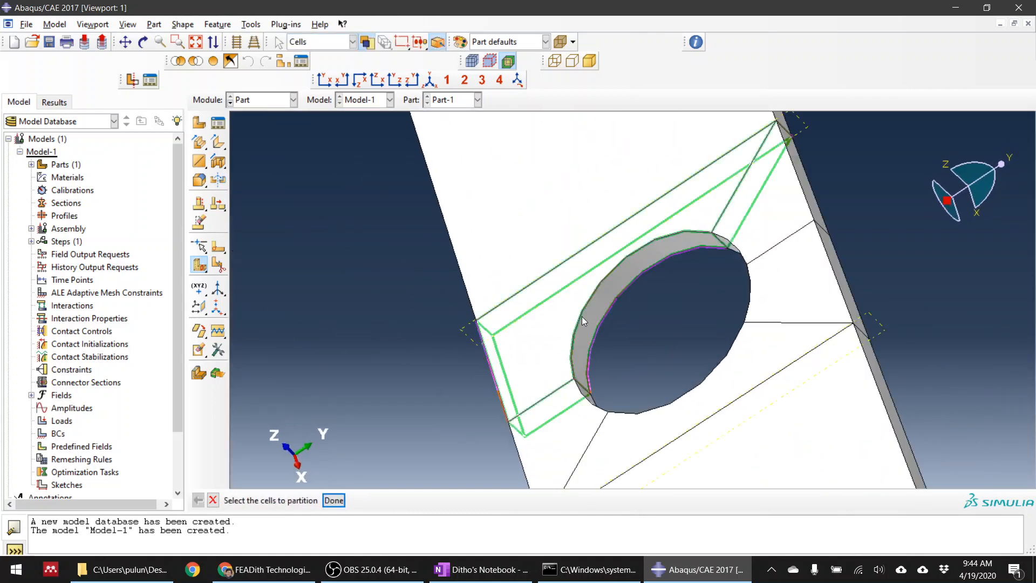
{"action": "left_click", "coordinate": [582, 316]}
{"action": "middle_click", "coordinate": [413, 364]}
{"action": "left_click", "coordinate": [478, 500]}
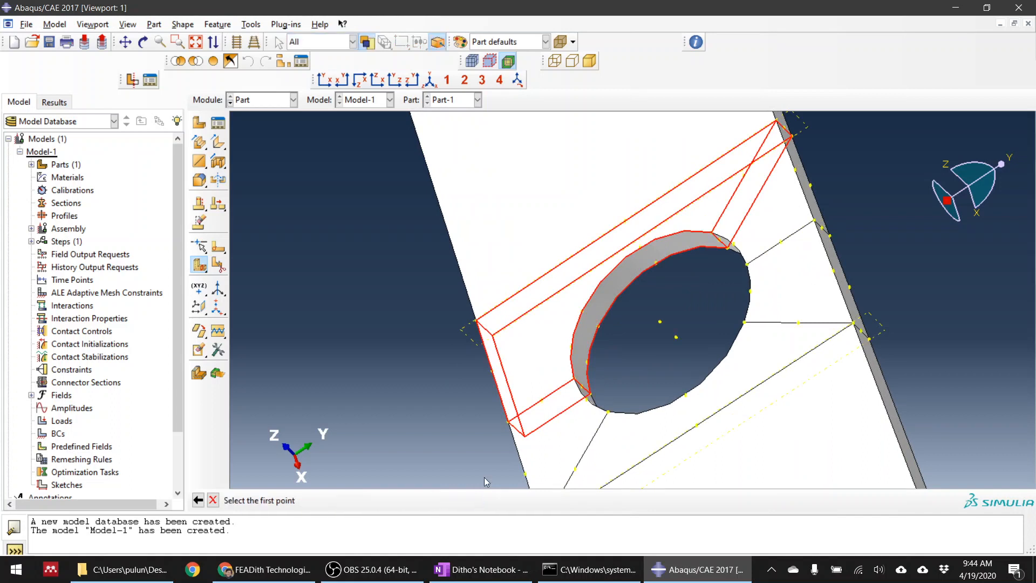
{"action": "left_click", "coordinate": [676, 338]}
{"action": "left_click", "coordinate": [660, 322]}
{"action": "left_click", "coordinate": [476, 322]}
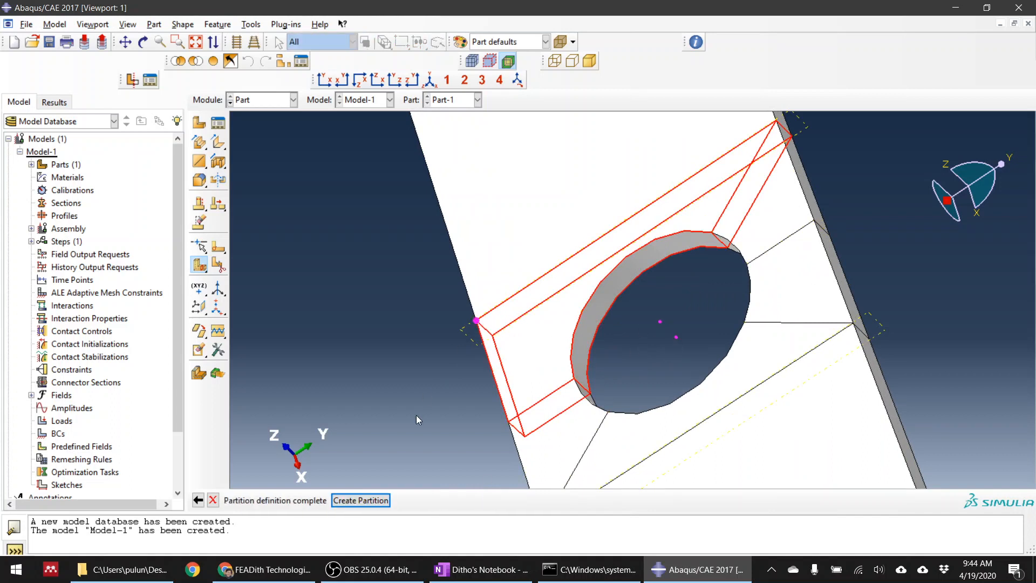
{"action": "left_click", "coordinate": [360, 501]}
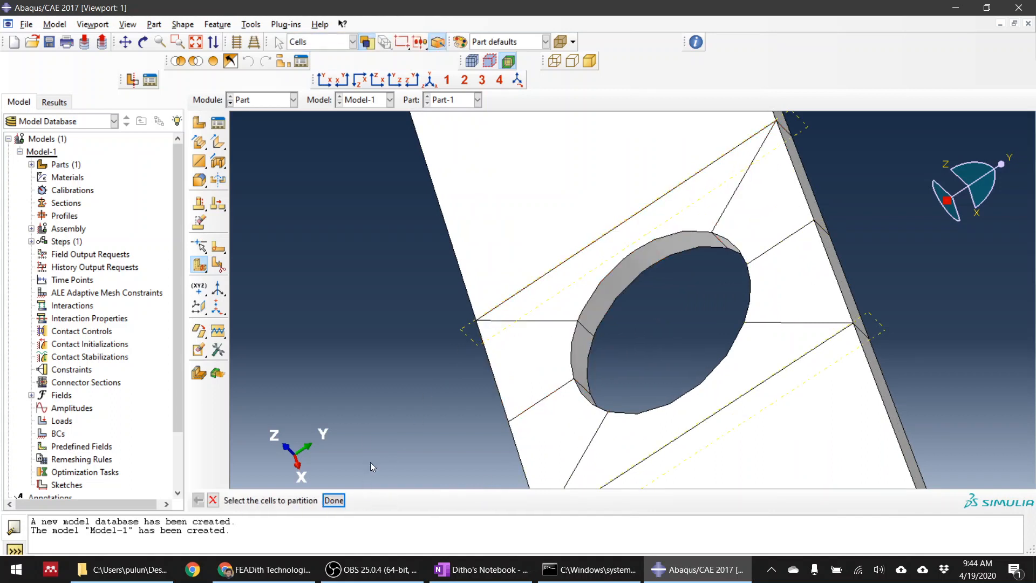
{"action": "left_click", "coordinate": [334, 500]}
Switch from the Part module to the Property module
{"action": "scroll", "coordinate": [394, 305], "scroll_direction": "up", "scroll_amount": 4}
{"action": "left_click_drag", "start_coordinate": [407, 388], "coordinate": [567, 348], "text": "ctrl+alt"}
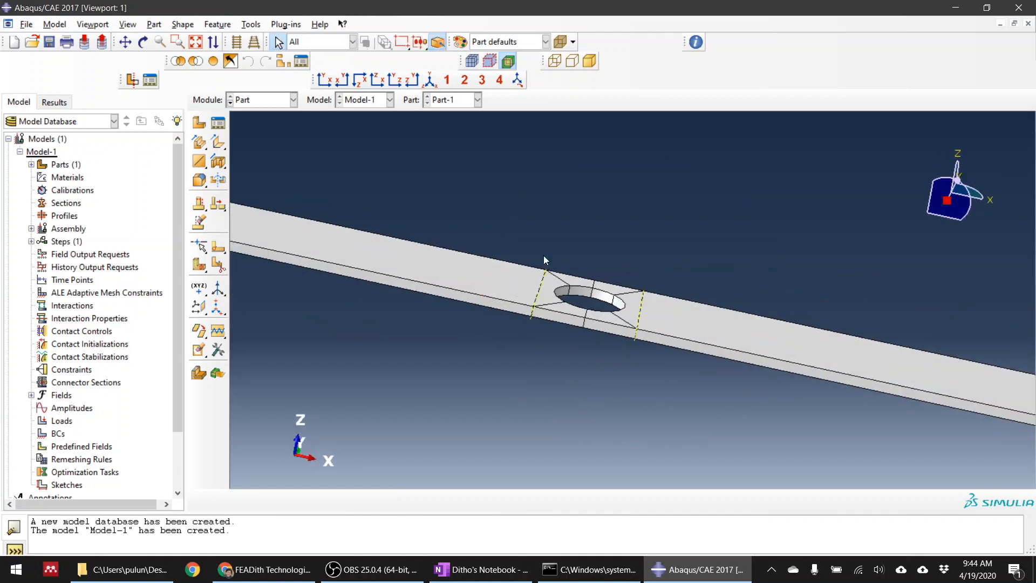
{"action": "left_click_drag", "start_coordinate": [543, 255], "coordinate": [540, 300], "text": "ctrl+alt"}
{"action": "left_click", "coordinate": [248, 100]}
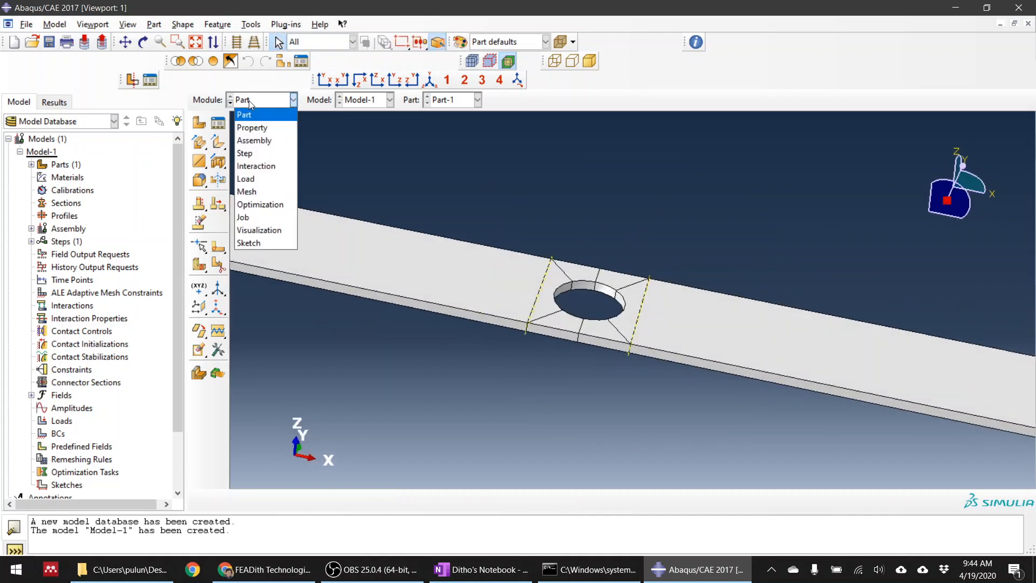
{"action": "left_click", "coordinate": [255, 124]}
Create a new material with an Elastic behavior and set its elastic type to Engineering Constants
{"action": "left_click", "coordinate": [203, 122]}
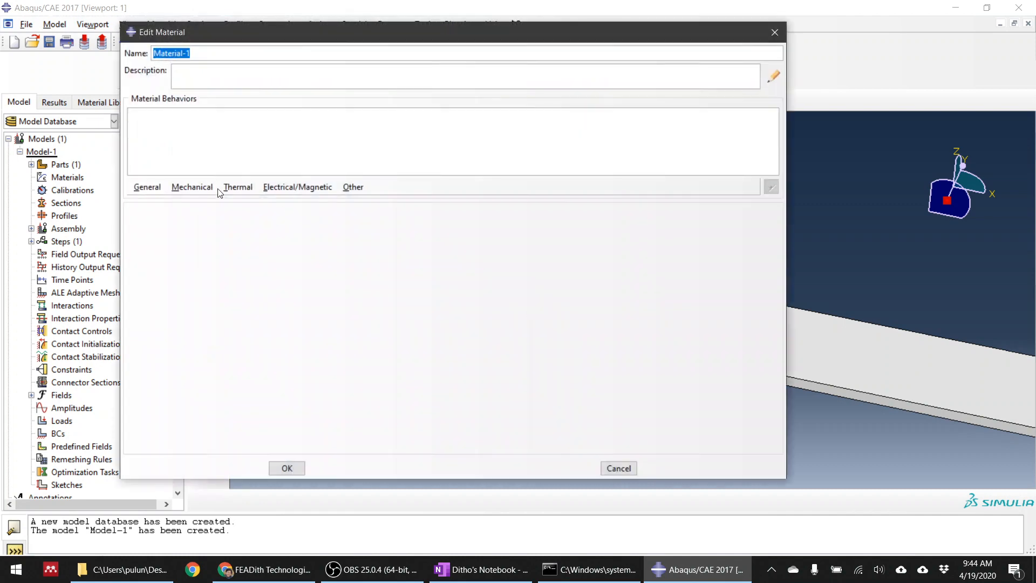
{"action": "left_click", "coordinate": [194, 187]}
{"action": "mouse_move", "coordinate": [226, 201]}
{"action": "left_click", "coordinate": [386, 208]}
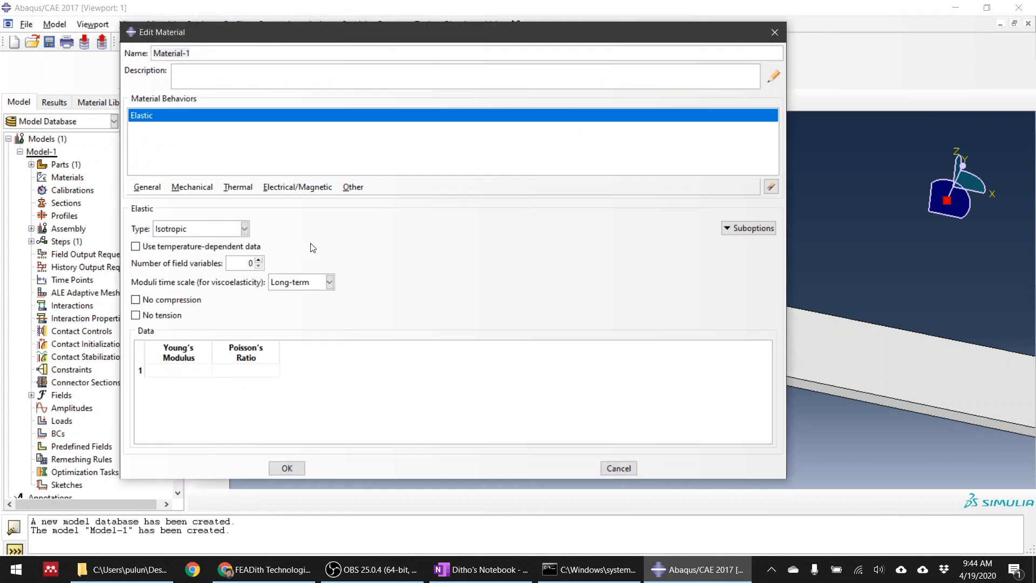
{"action": "left_click", "coordinate": [181, 232]}
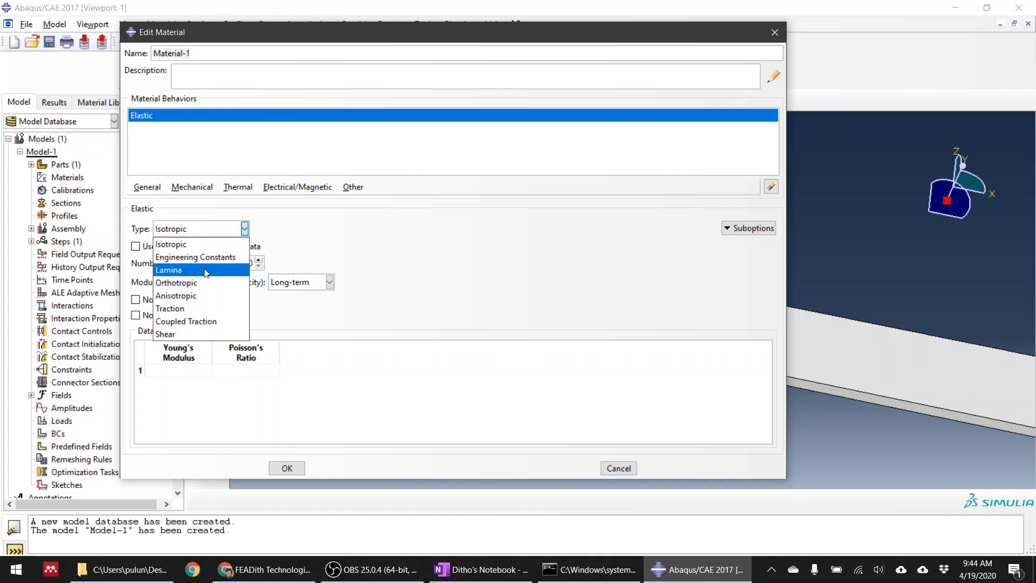
{"action": "left_click", "coordinate": [200, 283]}
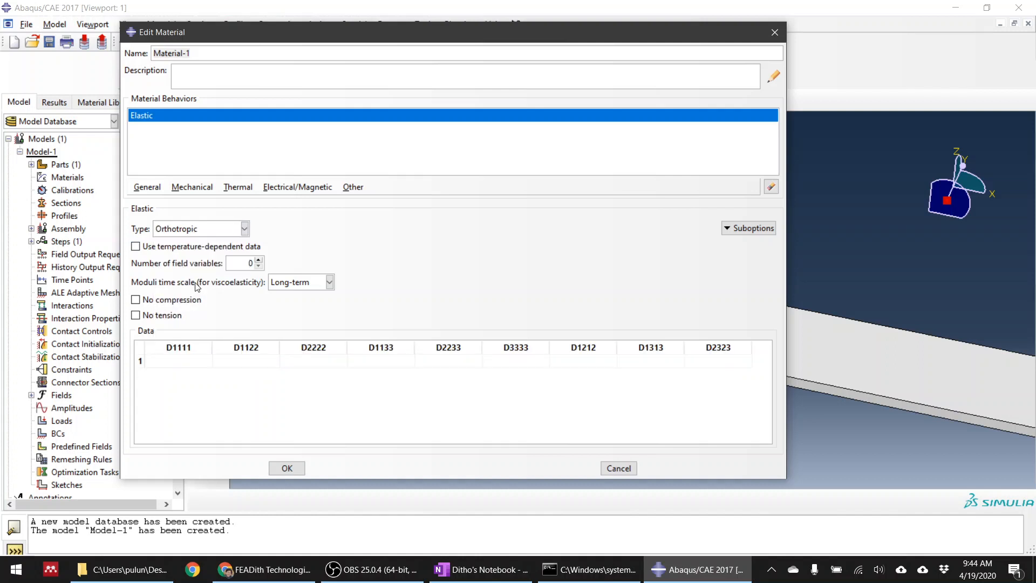
{"action": "left_click", "coordinate": [196, 229]}
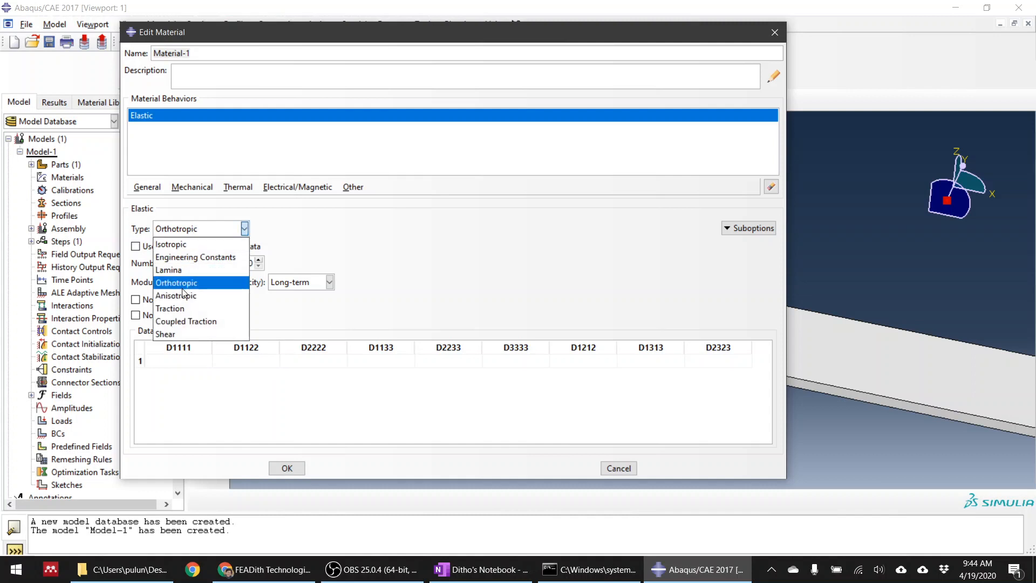
{"action": "left_click", "coordinate": [190, 257]}
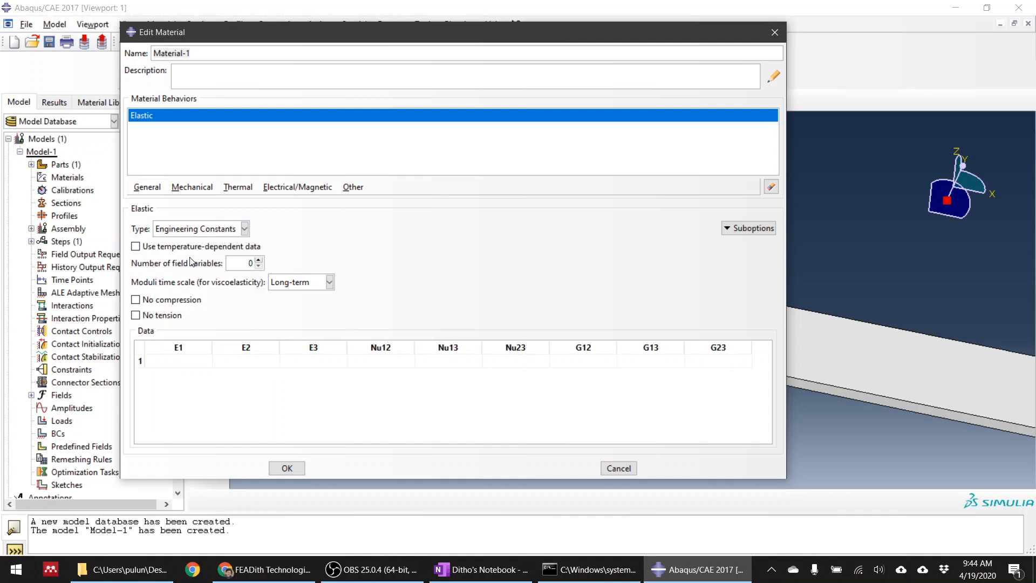
{"action": "left_click", "coordinate": [187, 366]}
{"action": "mouse_move", "coordinate": [265, 569]}
{"action": "left_click", "coordinate": [278, 572]}
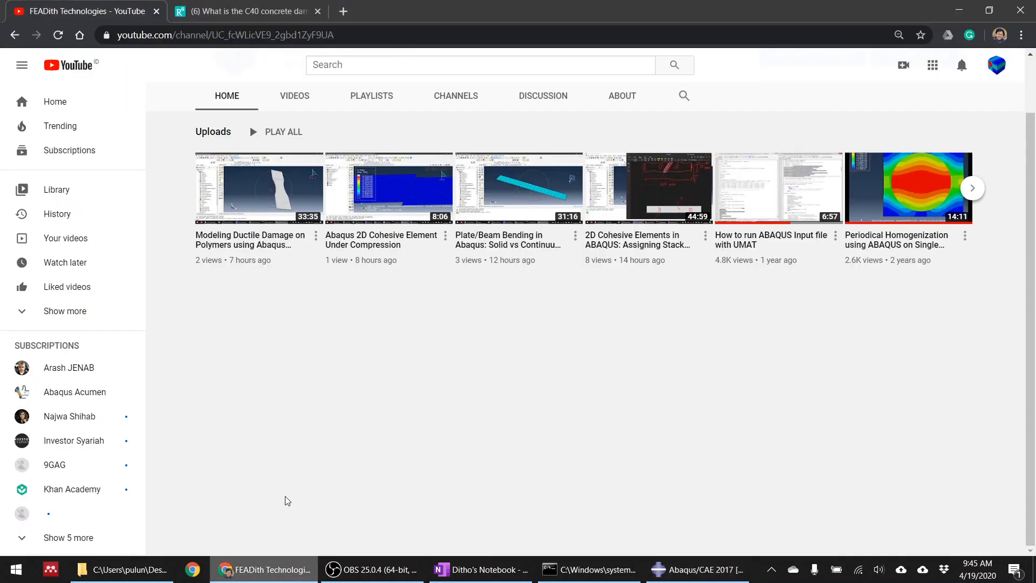
{"action": "left_click", "coordinate": [343, 12]}
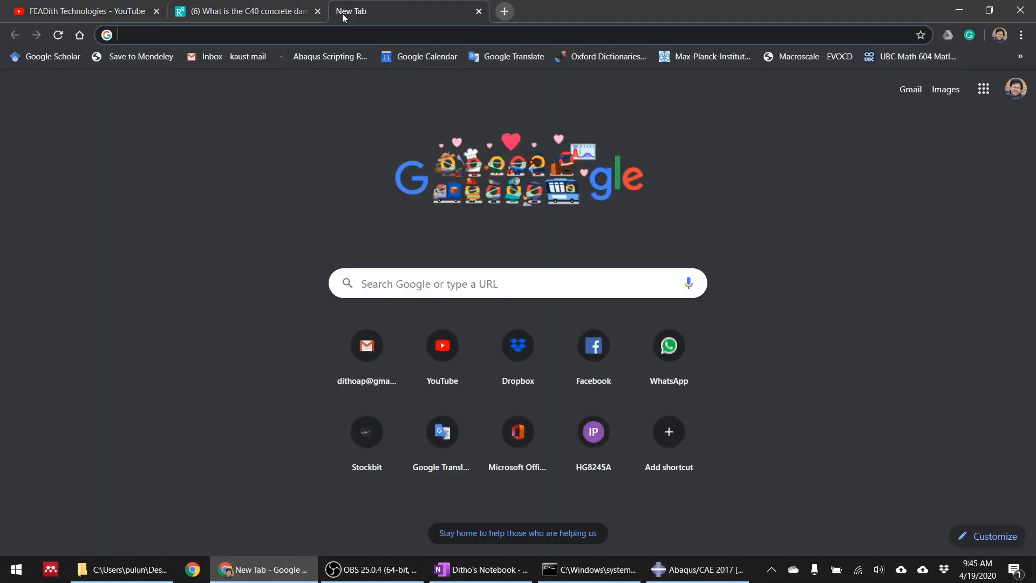
{"action": "left_click", "coordinate": [479, 12]}
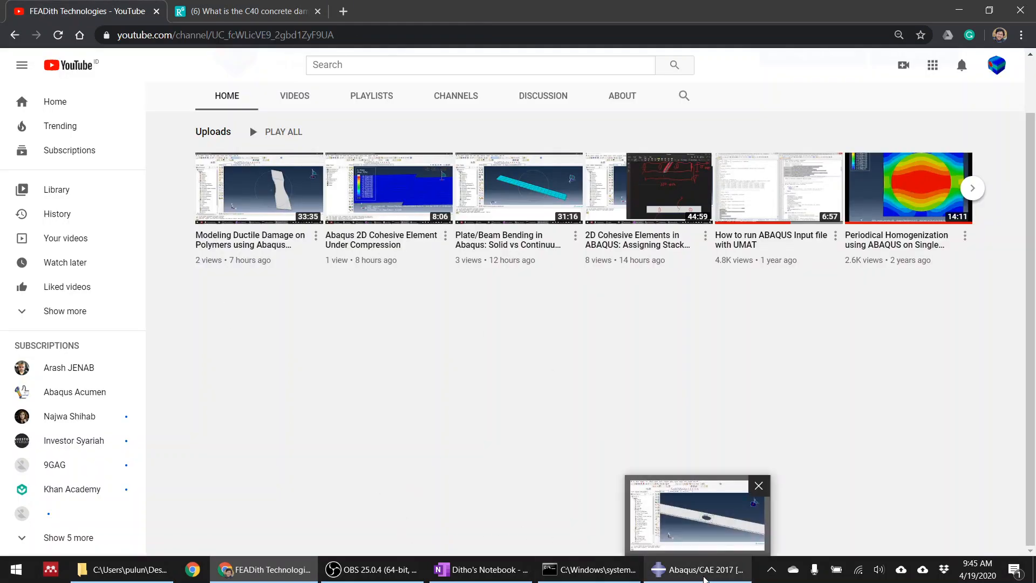
{"action": "left_click", "coordinate": [687, 580]}
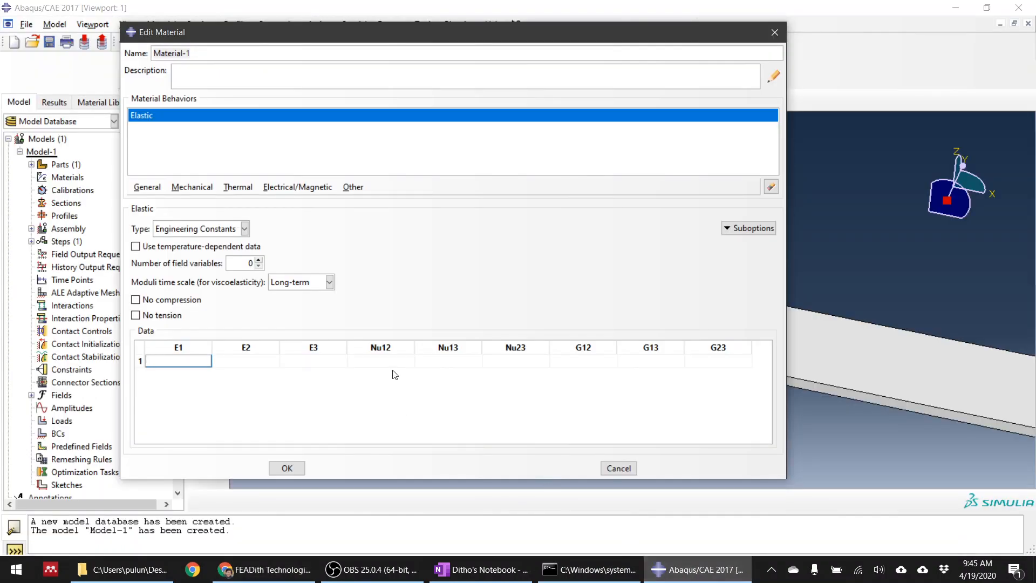
Enter the material's Young's moduli as E1 34600, E2 4300 and E3 4300
{"action": "type", "text": "34600"}
{"action": "key", "text": "Tab"}
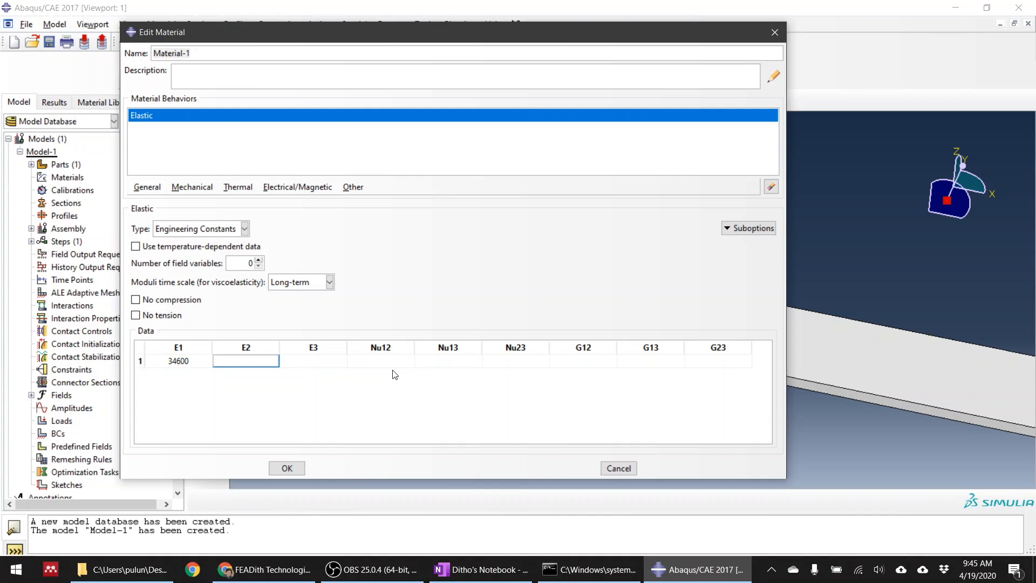
{"action": "type", "text": "4300"}
{"action": "key", "text": "Tab"}
{"action": "key", "text": "Tab"}
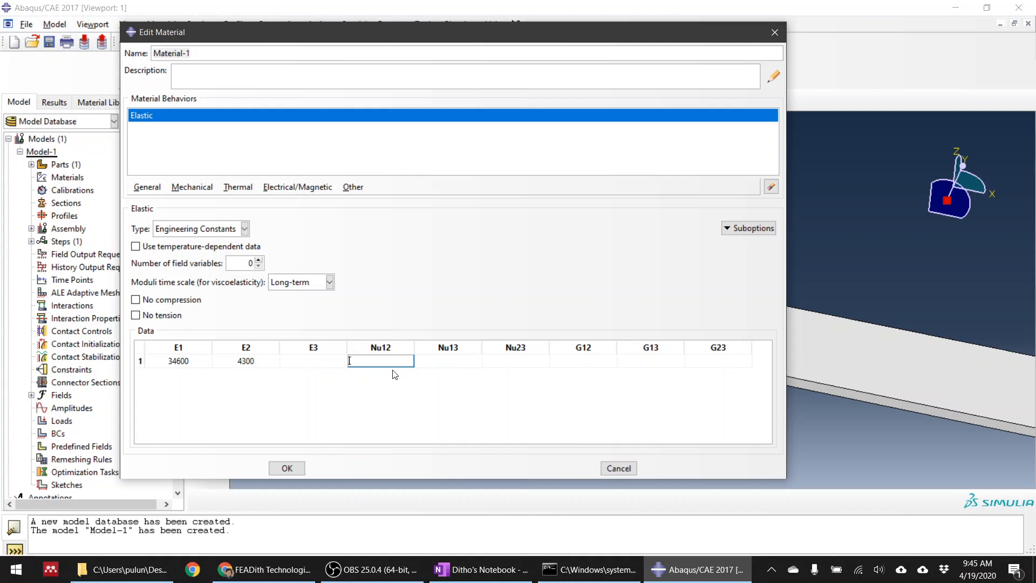
{"action": "left_click", "coordinate": [320, 363]}
{"action": "type", "text": "4300"}
{"action": "key", "text": "Tab"}
Enter the Poisson's ratios as Nu12 0.38, Nu13 0.38 and Nu23 0.4
{"action": "type", "text": "0.38"}
{"action": "key", "text": "Tab"}
{"action": "type", "text": "0.38"}
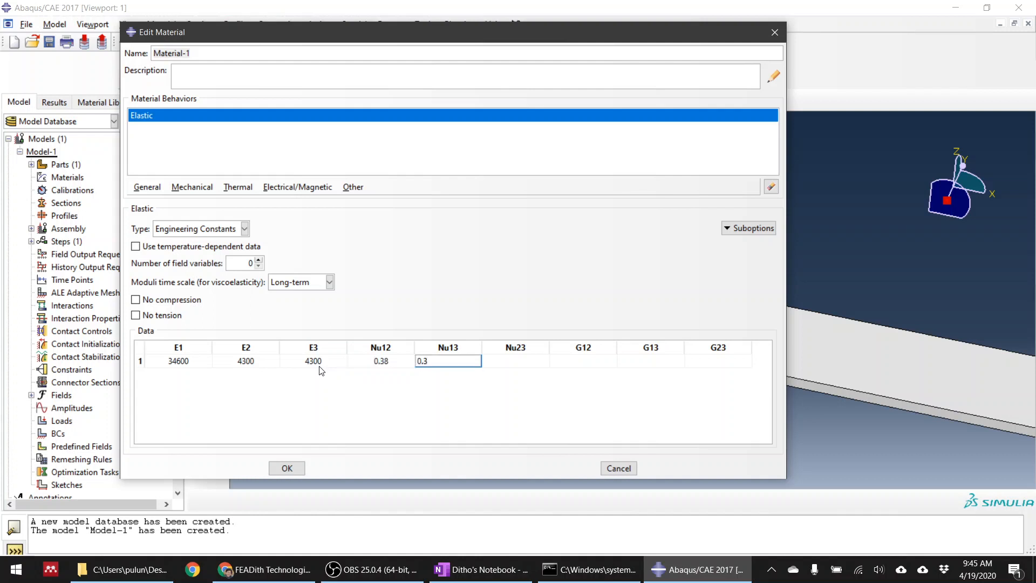
{"action": "key", "text": "Tab"}
{"action": "type", "text": "0.4"}
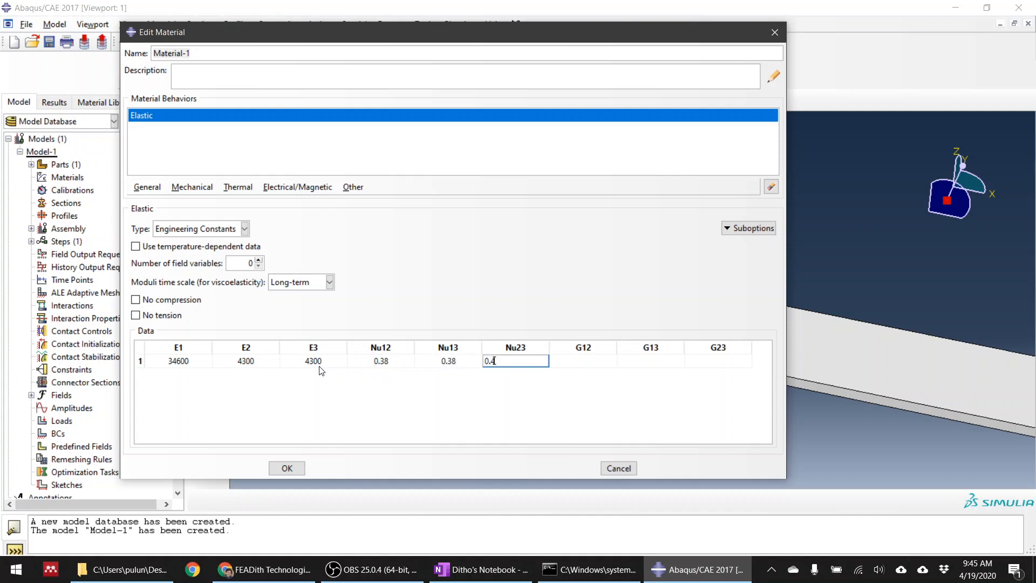
Enter the shear moduli as G12 1700, G13 1700 and G23 1450
{"action": "key", "text": "Tab"}
{"action": "type", "text": "1700"}
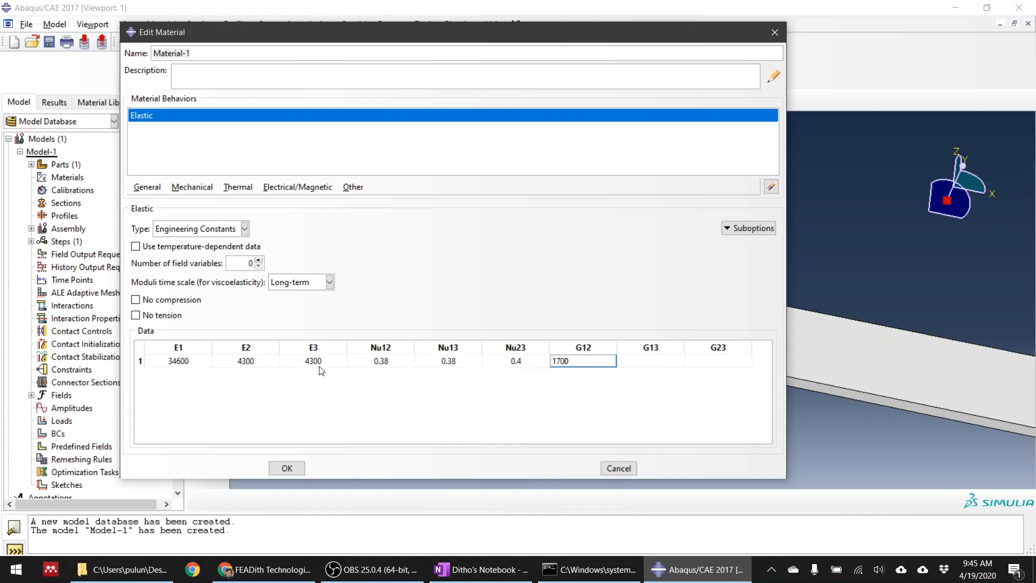
{"action": "key", "text": "Tab"}
{"action": "type", "text": "1700"}
{"action": "key", "text": "Tab"}
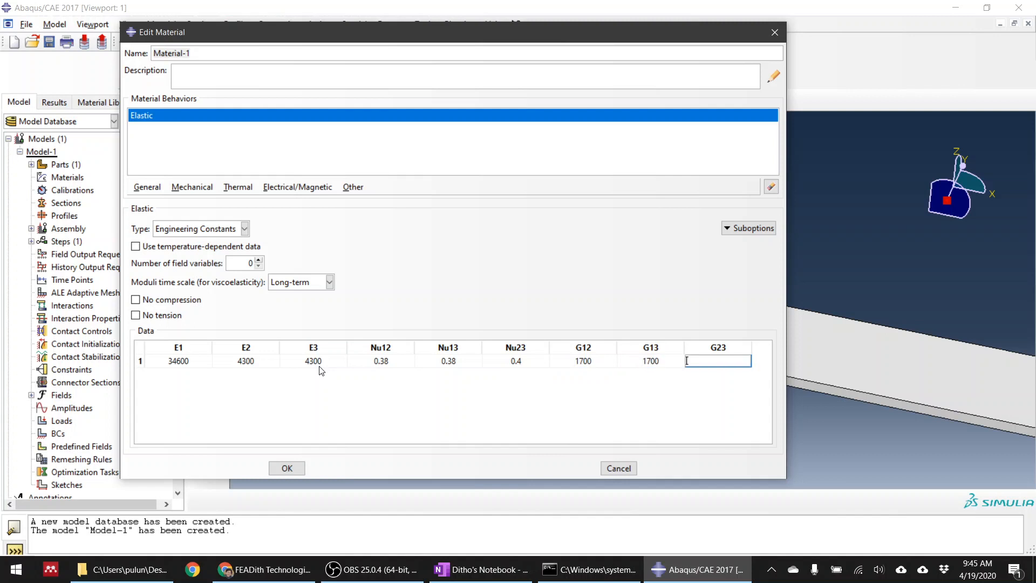
{"action": "type", "text": "1450"}
{"action": "key", "text": "Return"}
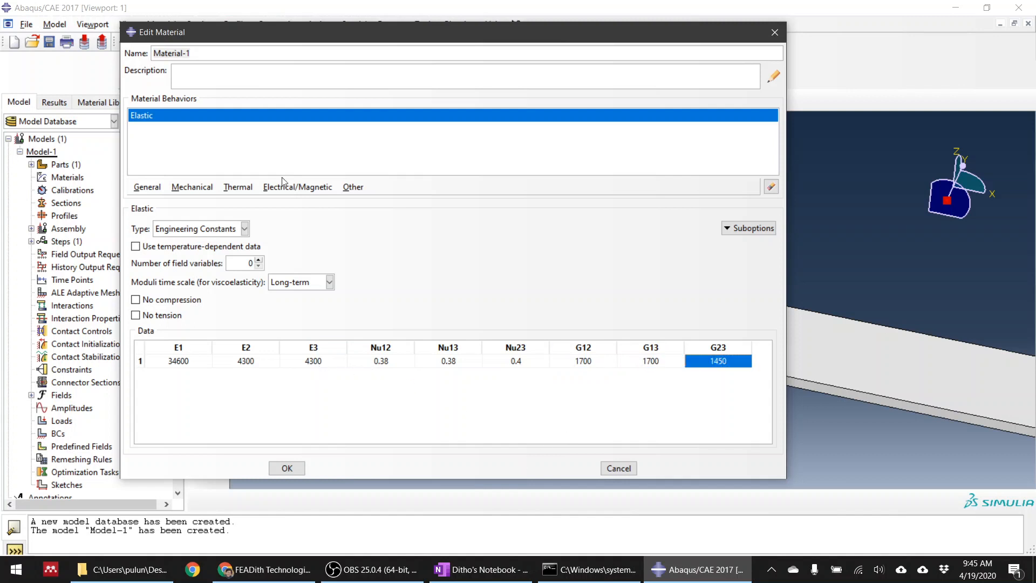
{"action": "left_click", "coordinate": [734, 230]}
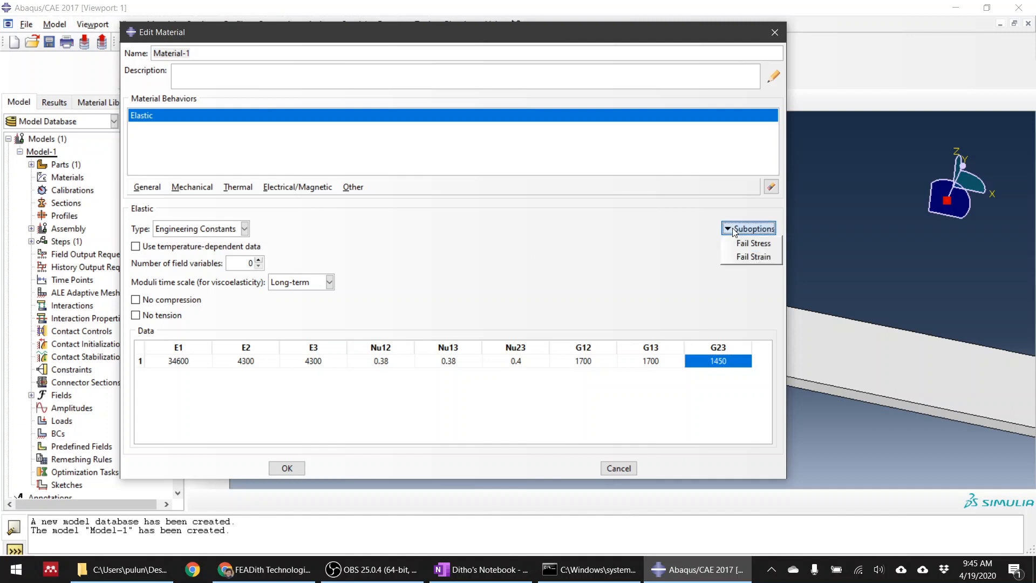
{"action": "left_click", "coordinate": [734, 230]}
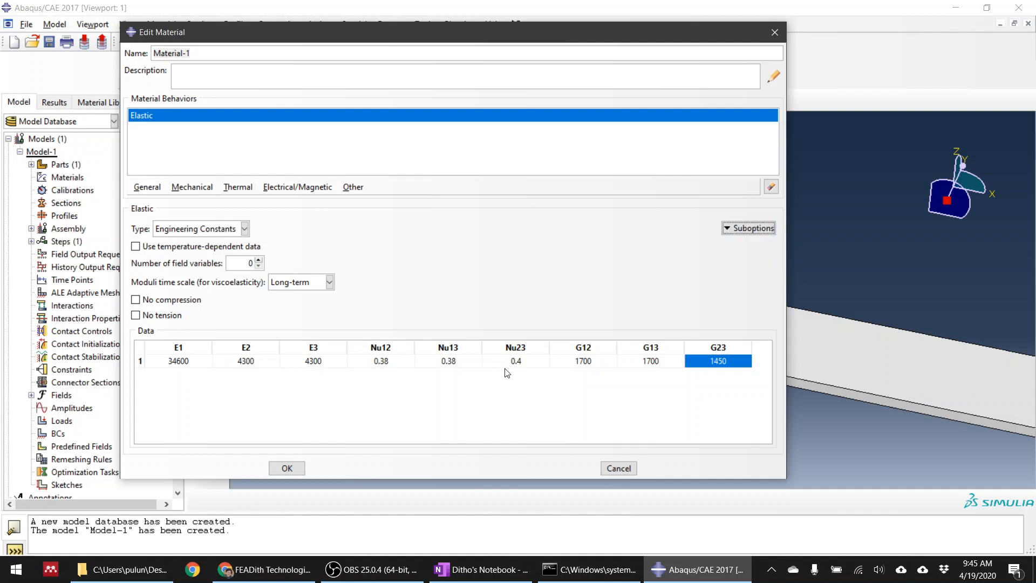
{"action": "left_click", "coordinate": [176, 188]}
{"action": "mouse_move", "coordinate": [245, 219]}
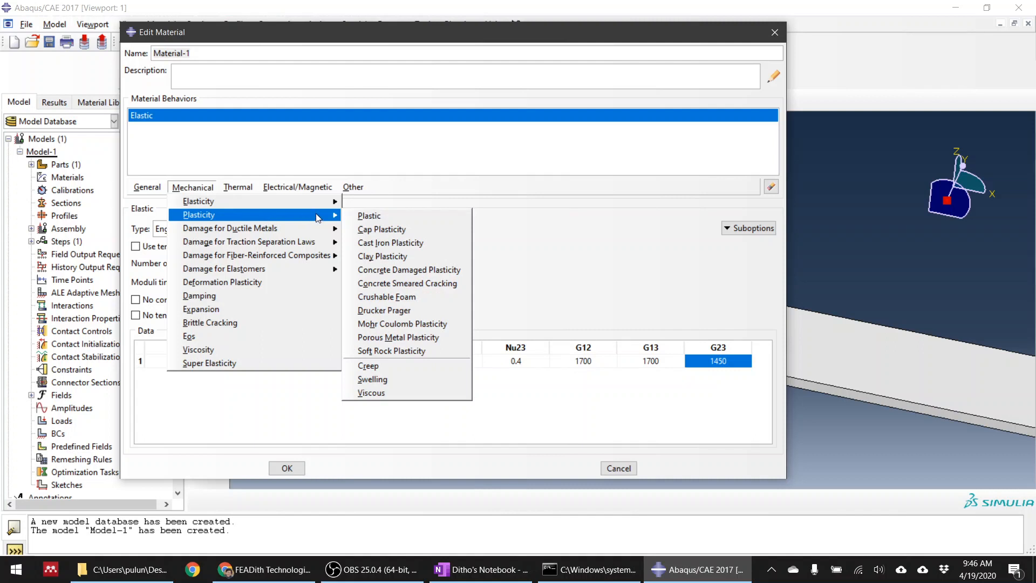
{"action": "left_click", "coordinate": [368, 569]}
{"action": "left_click", "coordinate": [368, 569]}
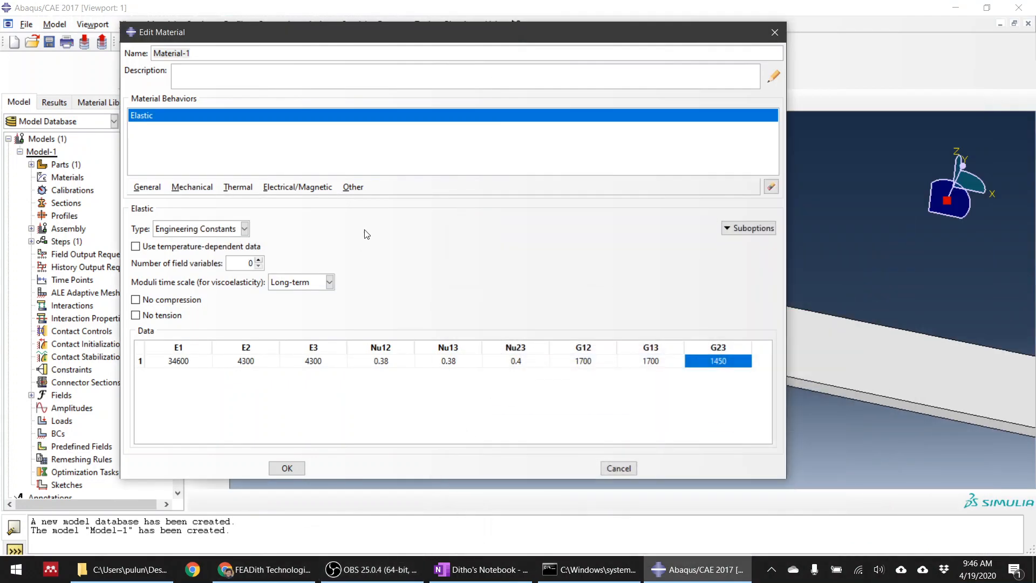
Add the Hashin Damage behavior for fiber-reinforced composites to the material and widen the Longitudinal Tensile Strength column to show its full heading
{"action": "left_click", "coordinate": [193, 187]}
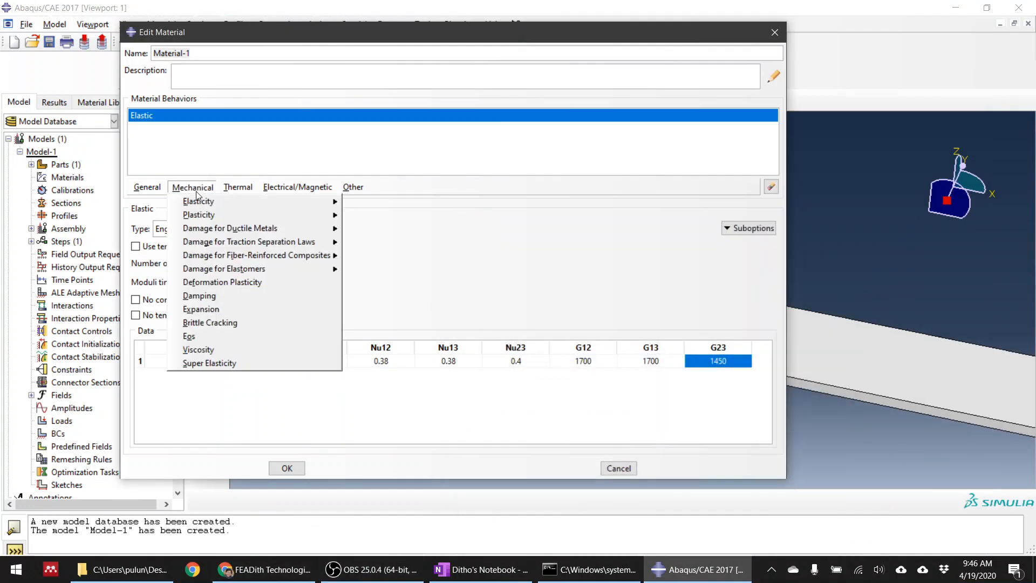
{"action": "mouse_move", "coordinate": [209, 202]}
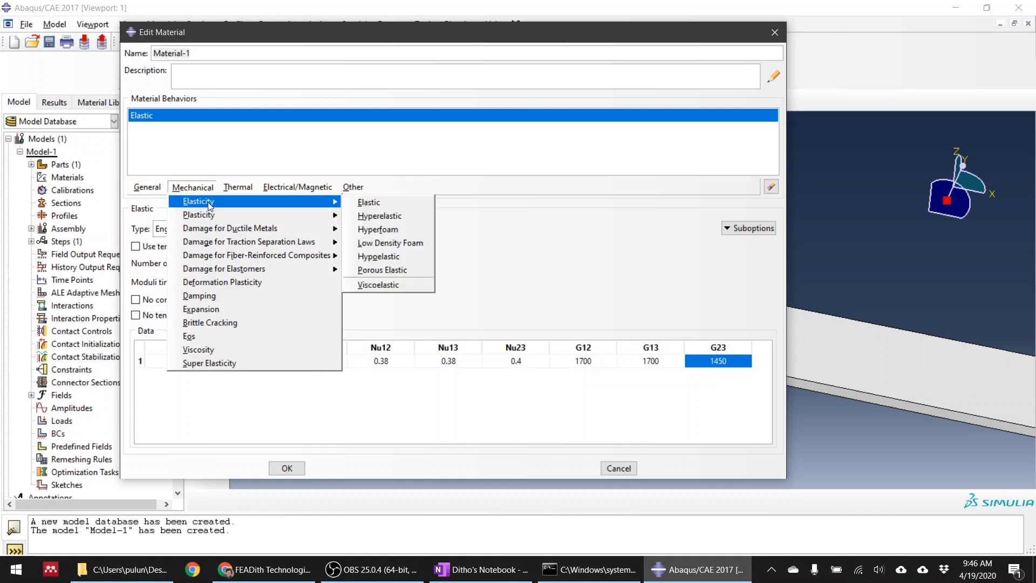
{"action": "mouse_move", "coordinate": [277, 247]}
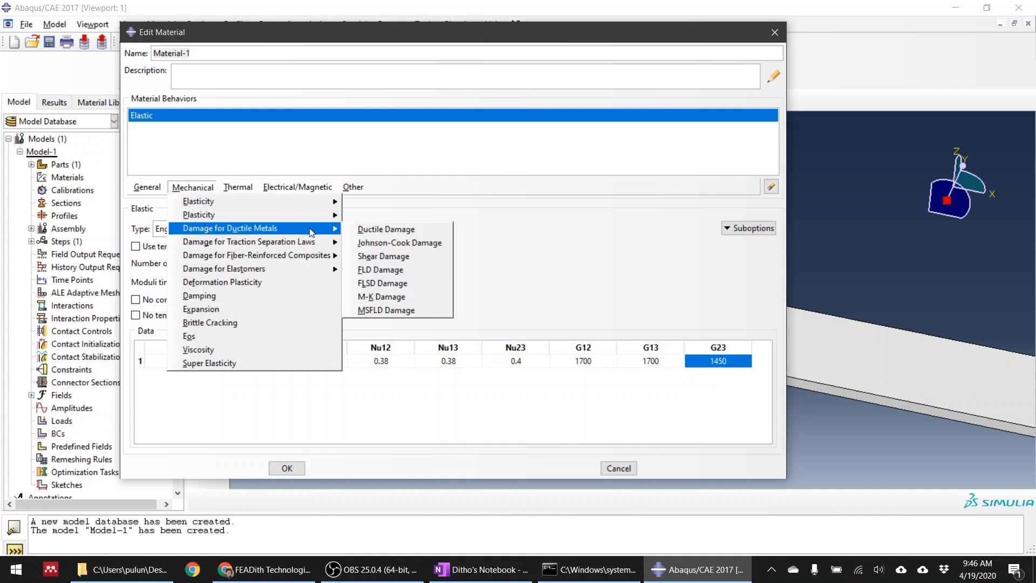
{"action": "mouse_move", "coordinate": [310, 254]}
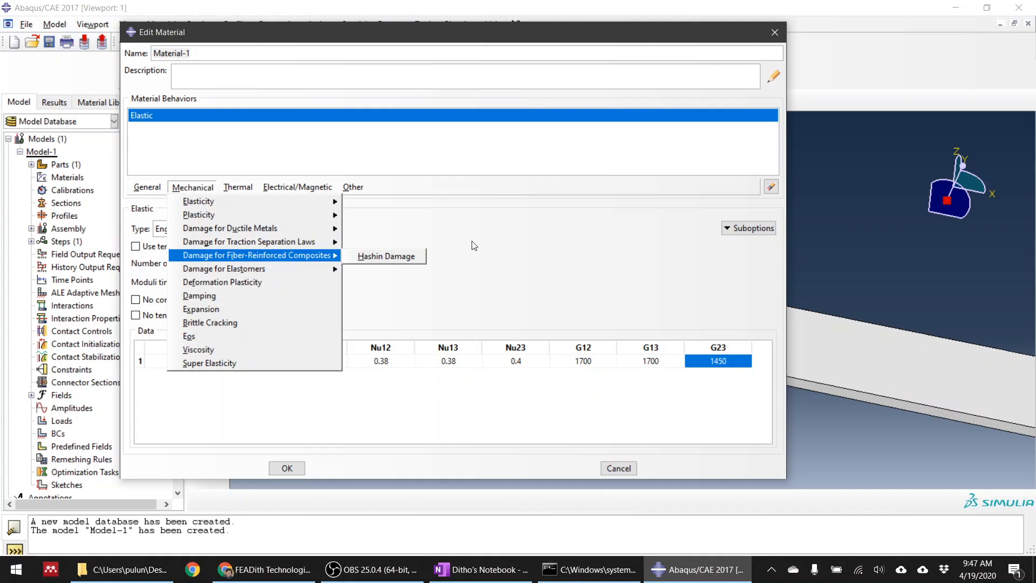
{"action": "left_click", "coordinate": [397, 258]}
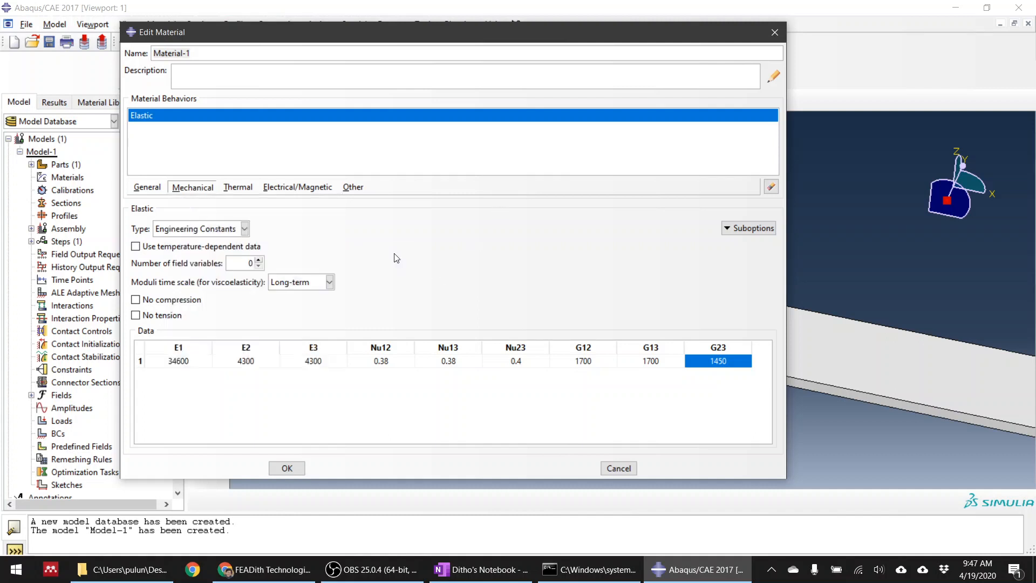
{"action": "left_click", "coordinate": [186, 318]}
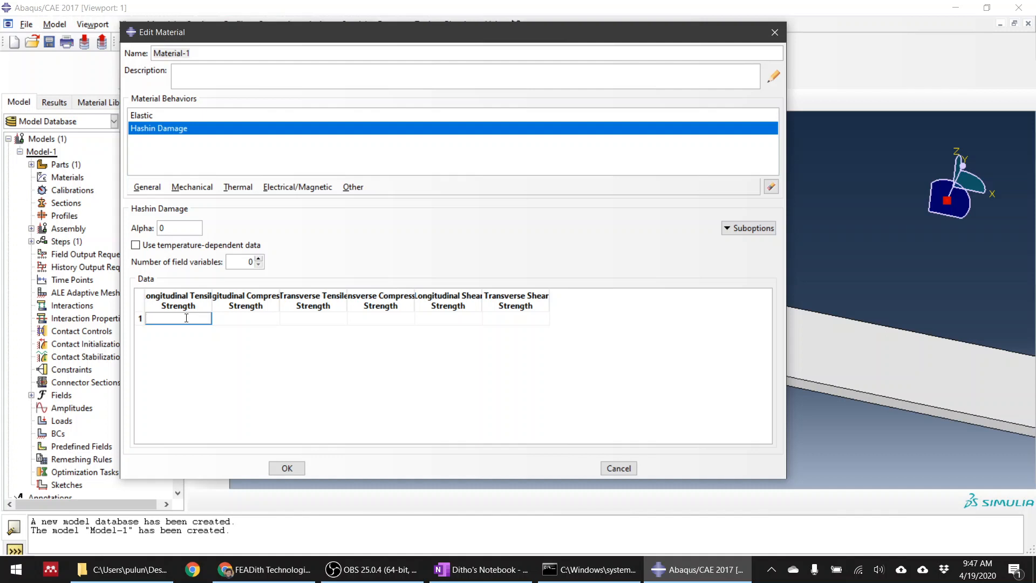
{"action": "left_click_drag", "start_coordinate": [212, 301], "coordinate": [238, 301]}
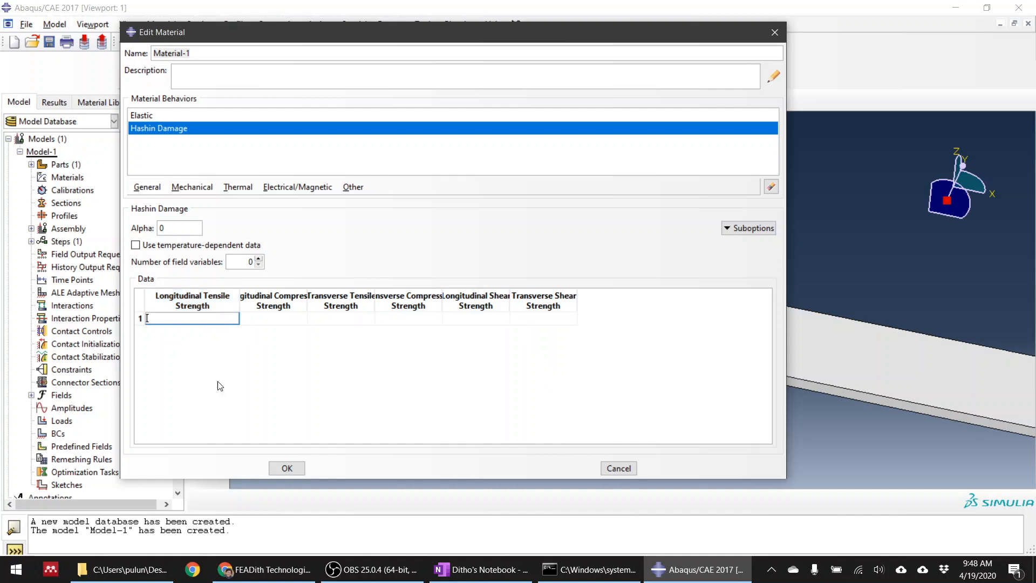
Switch to the OneNote notebook and sketch the outline of a long slanted strip in red pen on an empty area
{"action": "left_click", "coordinate": [265, 569]}
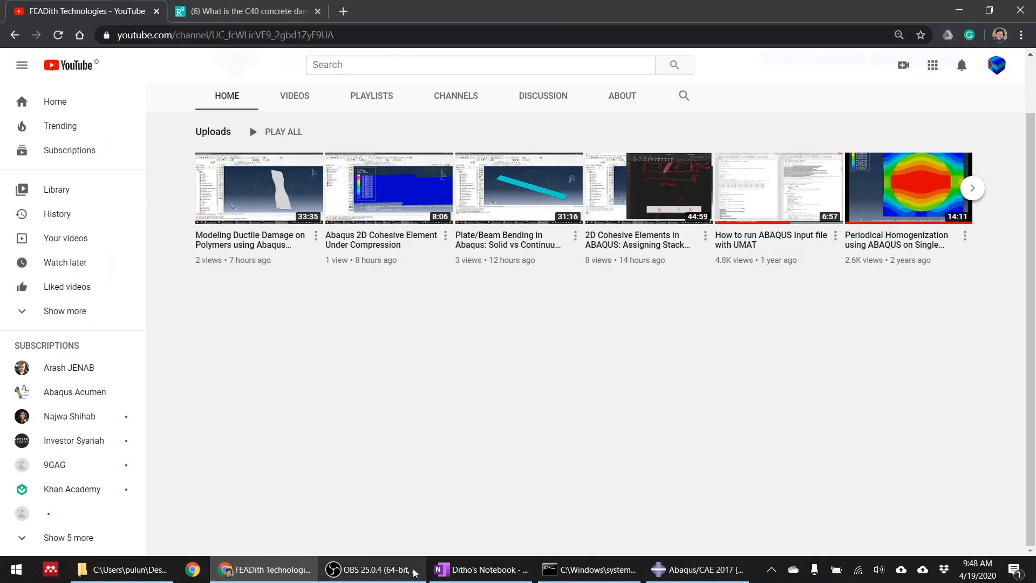
{"action": "left_click", "coordinate": [475, 569]}
{"action": "scroll", "coordinate": [721, 294], "scroll_direction": "down", "scroll_amount": 10}
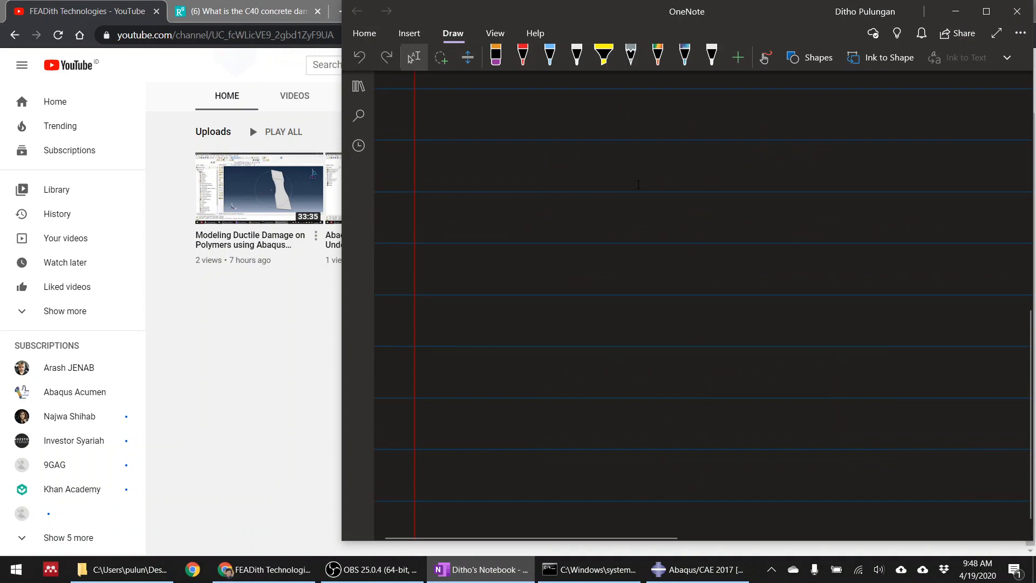
{"action": "left_click", "coordinate": [523, 54]}
{"action": "mouse_move", "coordinate": [614, 162]}
{"action": "left_mouse_down"}
{"action": "mouse_move", "coordinate": [493, 417]}
{"action": "mouse_move", "coordinate": [587, 425]}
{"action": "left_mouse_up"}
{"action": "left_click_drag", "start_coordinate": [711, 154], "coordinate": [587, 445]}
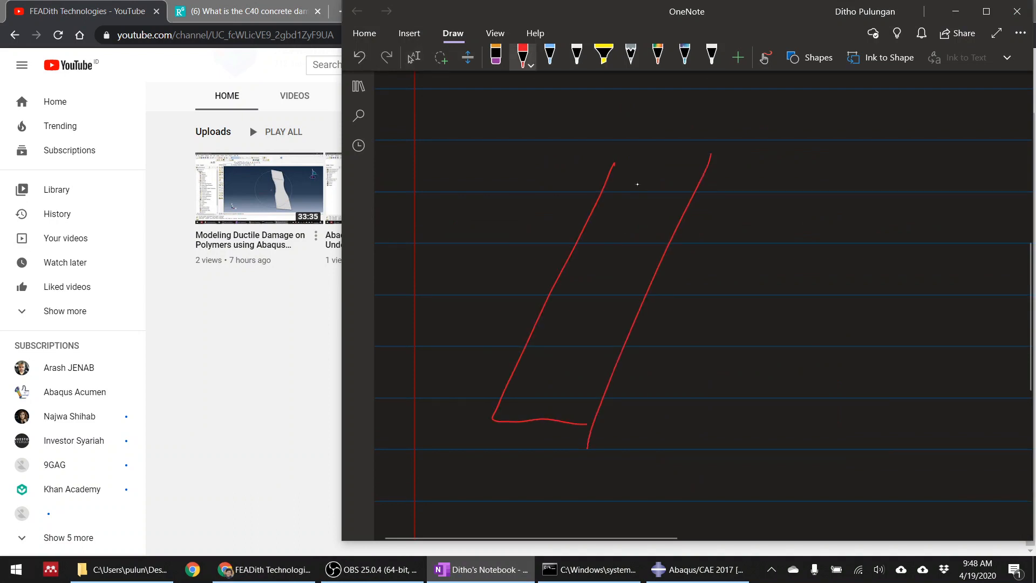
{"action": "left_click_drag", "start_coordinate": [616, 152], "coordinate": [703, 170]}
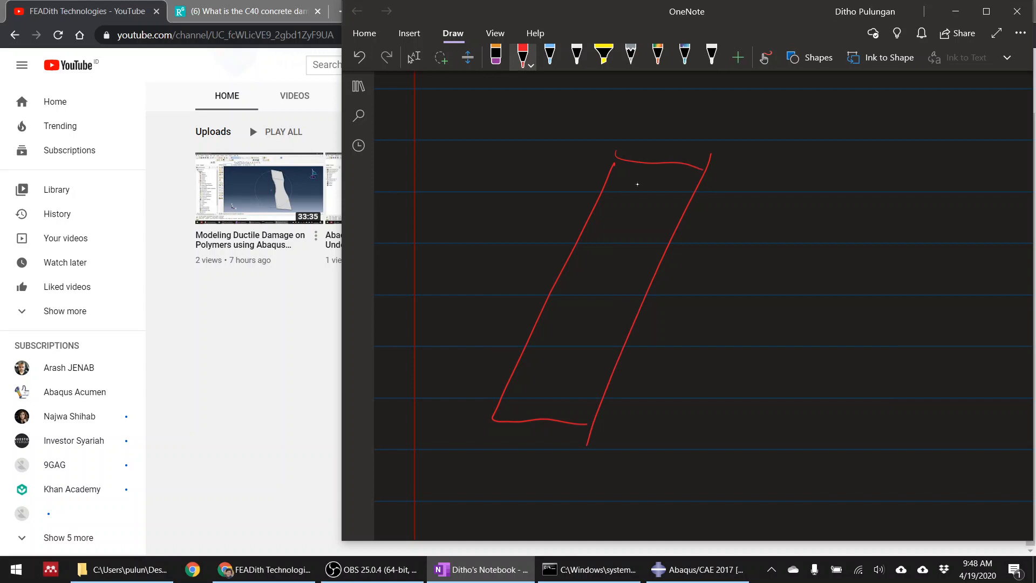
Draw lengthwise fibre lines inside the slanted strip and an outward tensile load arrow at each end
{"action": "left_click_drag", "start_coordinate": [618, 191], "coordinate": [557, 341]}
{"action": "left_click_drag", "start_coordinate": [641, 190], "coordinate": [609, 258]}
{"action": "left_click_drag", "start_coordinate": [587, 307], "coordinate": [573, 342]}
{"action": "left_click_drag", "start_coordinate": [661, 181], "coordinate": [584, 340]}
{"action": "left_click_drag", "start_coordinate": [669, 183], "coordinate": [603, 316]}
{"action": "left_click_drag", "start_coordinate": [617, 251], "coordinate": [594, 295]}
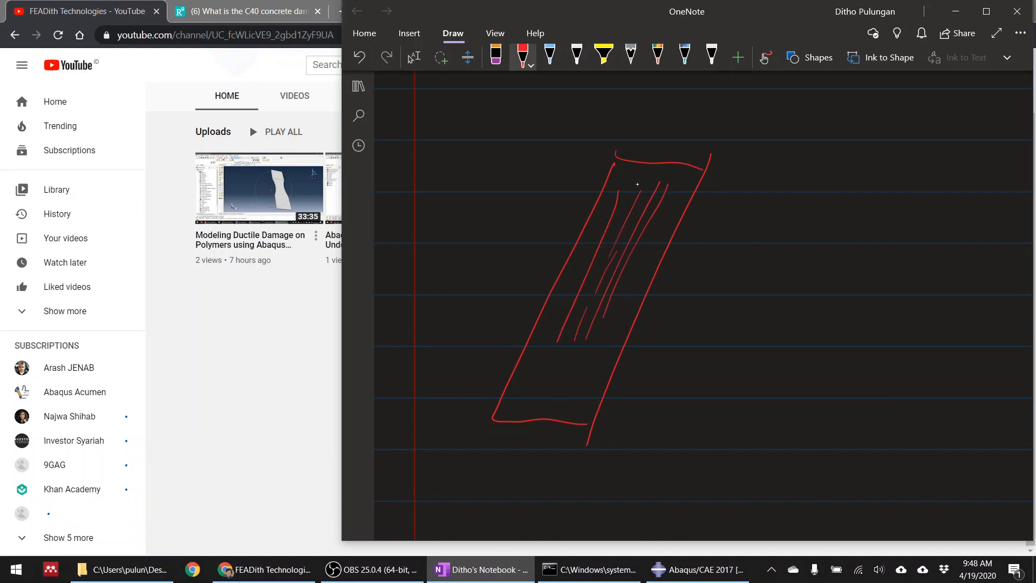
{"action": "left_click_drag", "start_coordinate": [669, 160], "coordinate": [688, 114]}
{"action": "mouse_move", "coordinate": [541, 434]}
{"action": "left_mouse_down"}
{"action": "mouse_move", "coordinate": [516, 482]}
{"action": "mouse_move", "coordinate": [528, 480]}
{"action": "left_mouse_up"}
Sketch a pair of axes with arrowheads beside the strip and a curve rising from the origin to a peak and dropping sharply
{"action": "mouse_move", "coordinate": [764, 238]}
{"action": "left_mouse_down"}
{"action": "mouse_move", "coordinate": [777, 375]}
{"action": "mouse_move", "coordinate": [953, 353]}
{"action": "left_mouse_up"}
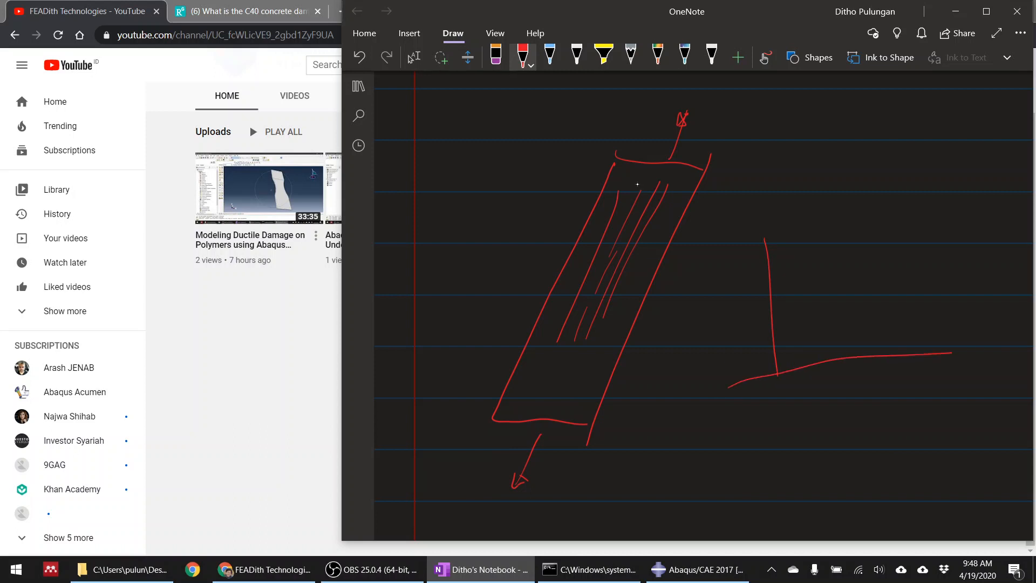
{"action": "left_click_drag", "start_coordinate": [752, 244], "coordinate": [766, 238]}
{"action": "mouse_move", "coordinate": [951, 347]}
{"action": "left_mouse_down"}
{"action": "mouse_move", "coordinate": [971, 354]}
{"action": "mouse_move", "coordinate": [958, 370]}
{"action": "left_mouse_up"}
{"action": "left_click_drag", "start_coordinate": [955, 350], "coordinate": [957, 369]}
{"action": "mouse_move", "coordinate": [778, 372]}
{"action": "left_mouse_down"}
{"action": "mouse_move", "coordinate": [871, 216]}
{"action": "mouse_move", "coordinate": [883, 371]}
{"action": "left_mouse_up"}
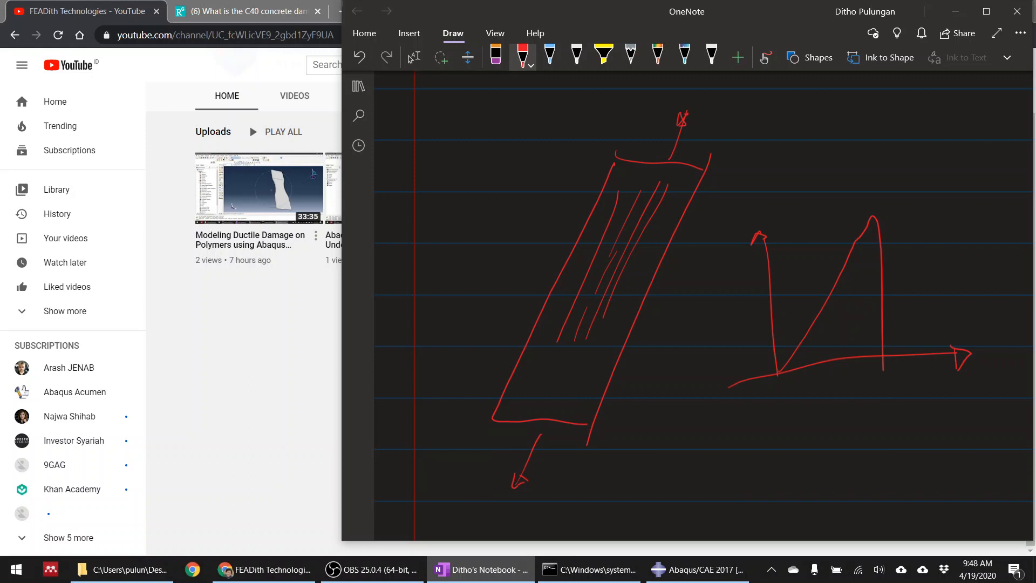
Draw a break line across the strip, label the graph axes σ and ε, and mark the curve's peak level as σmax
{"action": "left_click_drag", "start_coordinate": [528, 275], "coordinate": [740, 294]}
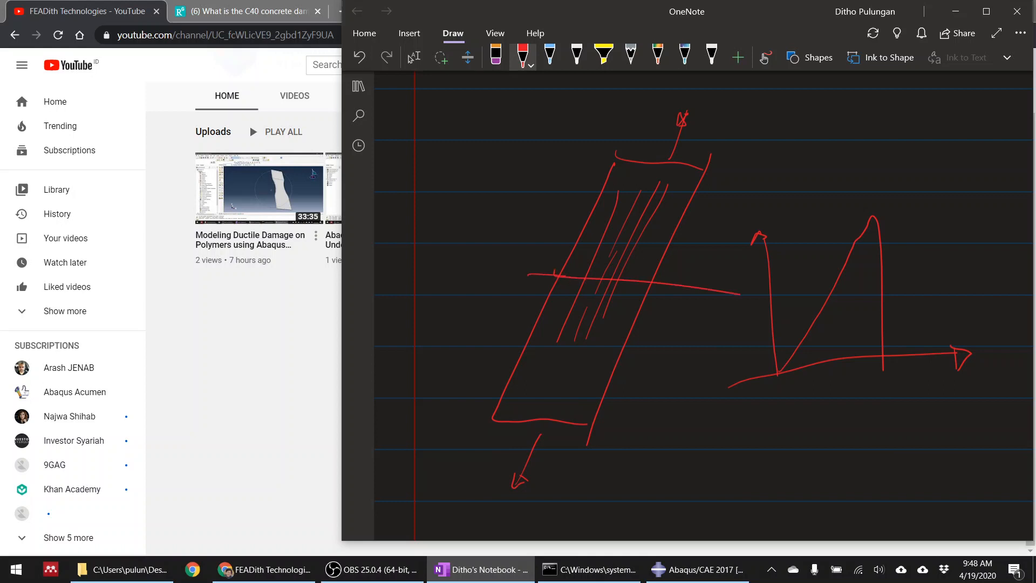
{"action": "left_click_drag", "start_coordinate": [713, 225], "coordinate": [709, 238]}
{"action": "left_click_drag", "start_coordinate": [988, 374], "coordinate": [990, 408]}
{"action": "left_click_drag", "start_coordinate": [765, 226], "coordinate": [941, 219]}
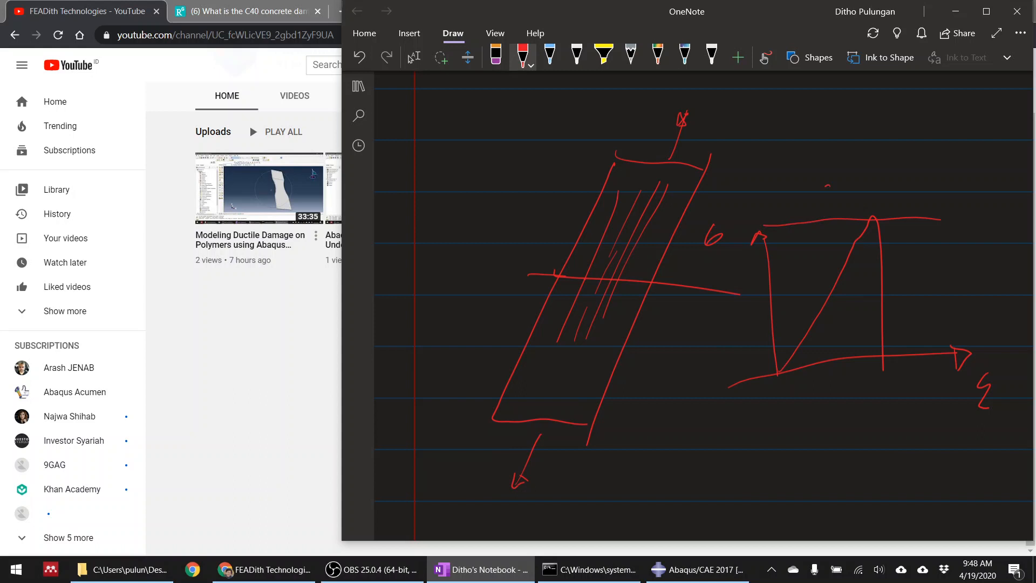
{"action": "mouse_move", "coordinate": [778, 178]}
{"action": "left_mouse_down"}
{"action": "mouse_move", "coordinate": [763, 206]}
{"action": "mouse_move", "coordinate": [800, 199]}
{"action": "left_mouse_up"}
Hatch the area under the curve and add an arrow below it leading to the handwritten note "energy"
{"action": "mouse_move", "coordinate": [878, 243]}
{"action": "left_mouse_down"}
{"action": "mouse_move", "coordinate": [841, 286]}
{"action": "mouse_move", "coordinate": [849, 354]}
{"action": "mouse_move", "coordinate": [870, 350]}
{"action": "left_mouse_up"}
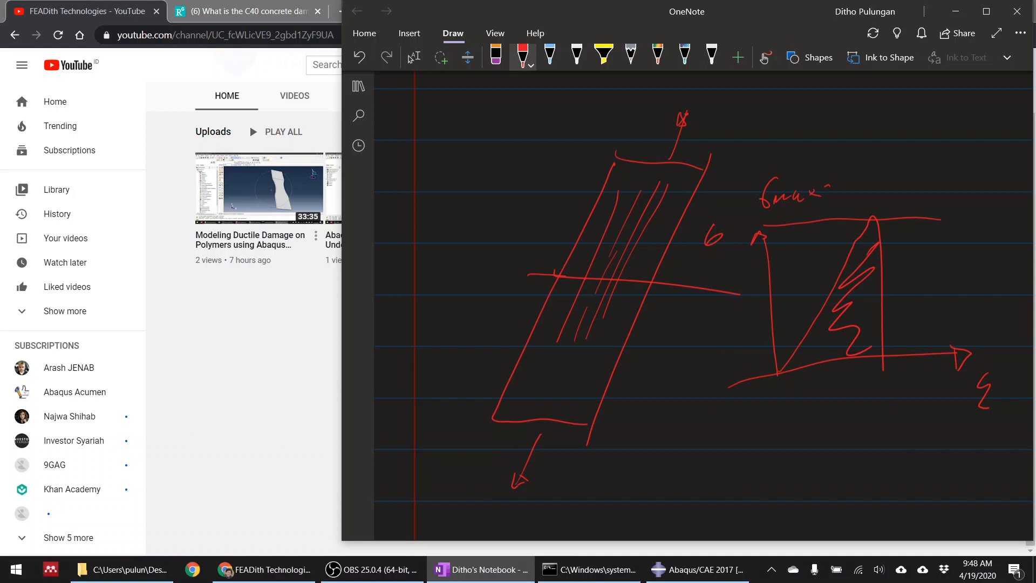
{"action": "mouse_move", "coordinate": [837, 380]}
{"action": "left_mouse_down"}
{"action": "mouse_move", "coordinate": [819, 415]}
{"action": "mouse_move", "coordinate": [847, 414]}
{"action": "left_mouse_up"}
{"action": "mouse_move", "coordinate": [812, 455]}
{"action": "left_mouse_down"}
{"action": "mouse_move", "coordinate": [804, 468]}
{"action": "mouse_move", "coordinate": [847, 459]}
{"action": "mouse_move", "coordinate": [884, 487]}
{"action": "left_mouse_up"}
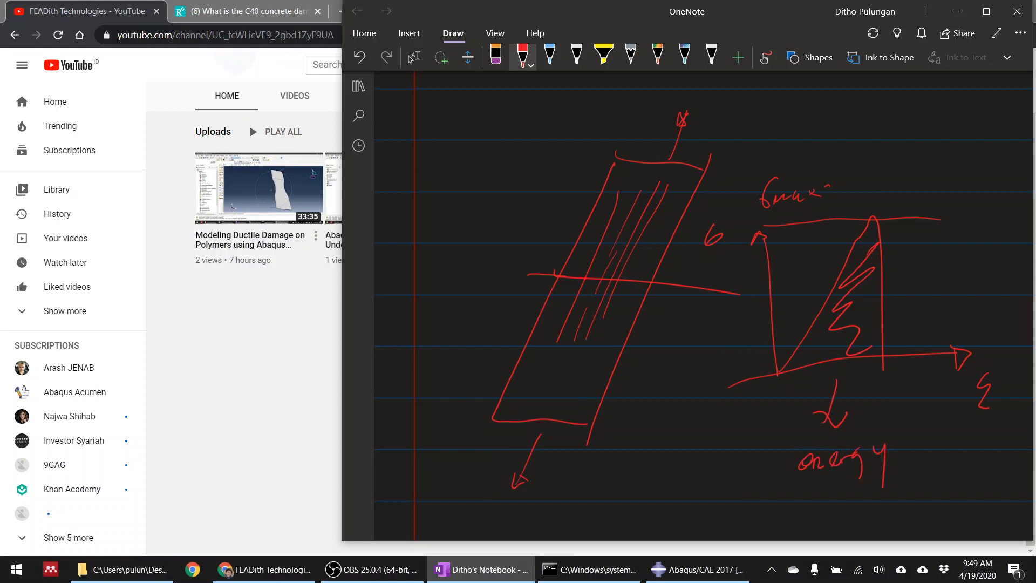
{"action": "left_click", "coordinate": [411, 57]}
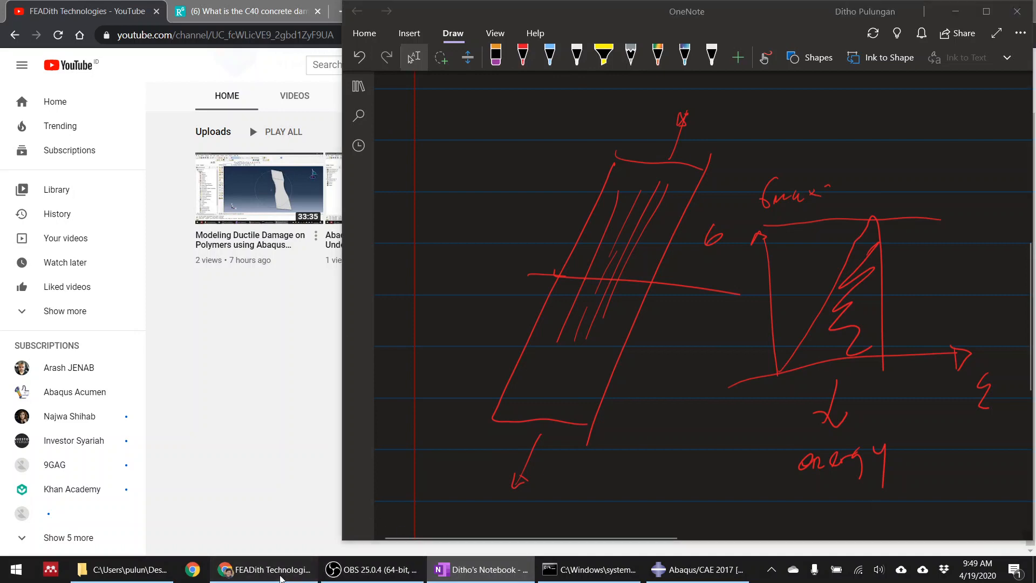
Switch to Abaqus/CAE and set the Hashin Damage longitudinal tensile strength to 700
{"action": "left_click", "coordinate": [281, 572]}
{"action": "left_click", "coordinate": [698, 569]}
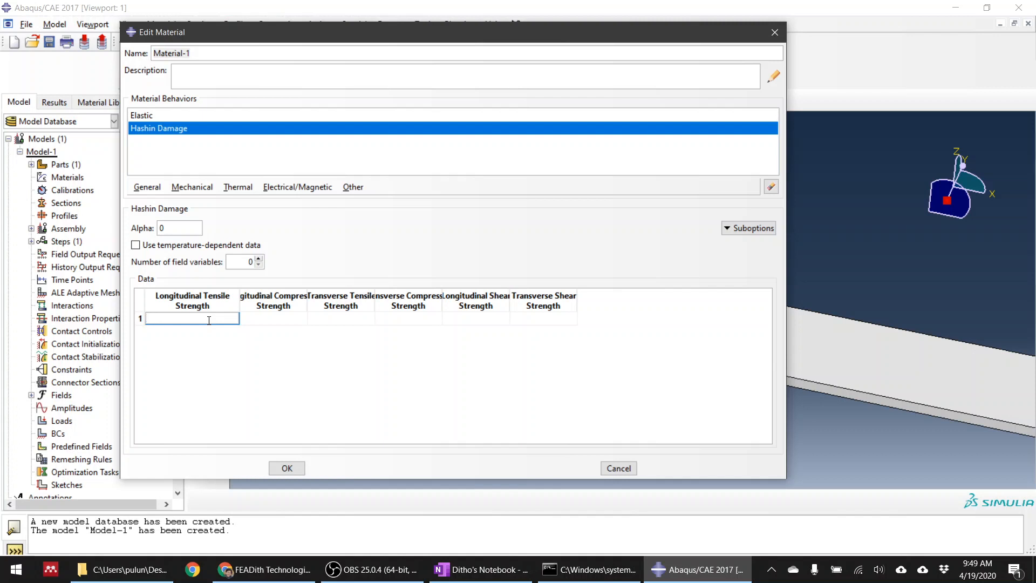
{"action": "type", "text": "700"}
{"action": "left_click", "coordinate": [267, 317]}
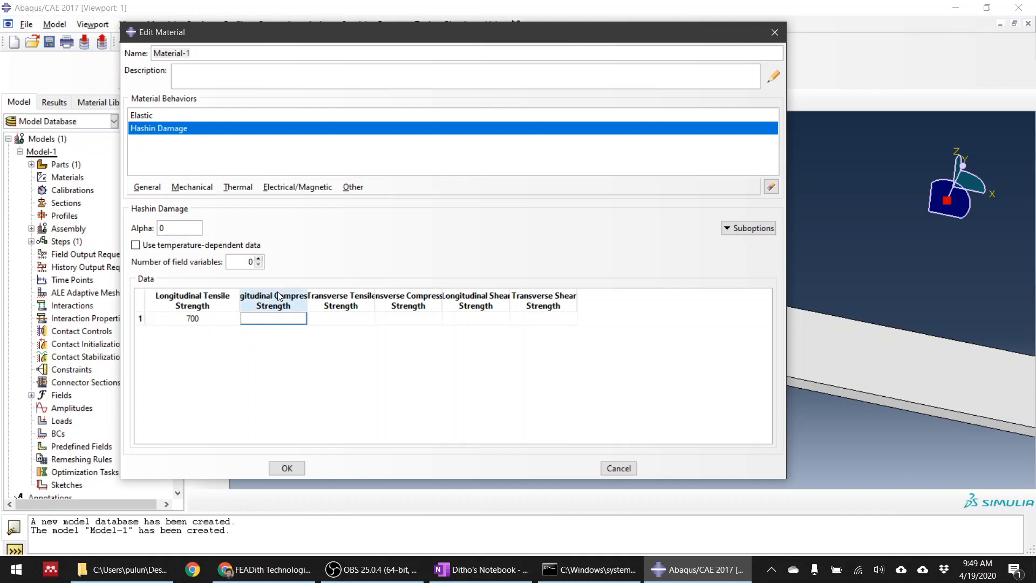
Switch to OneNote and draw three inward compressive load arrows in blue pen at each end of the strip
{"action": "left_click", "coordinate": [466, 579]}
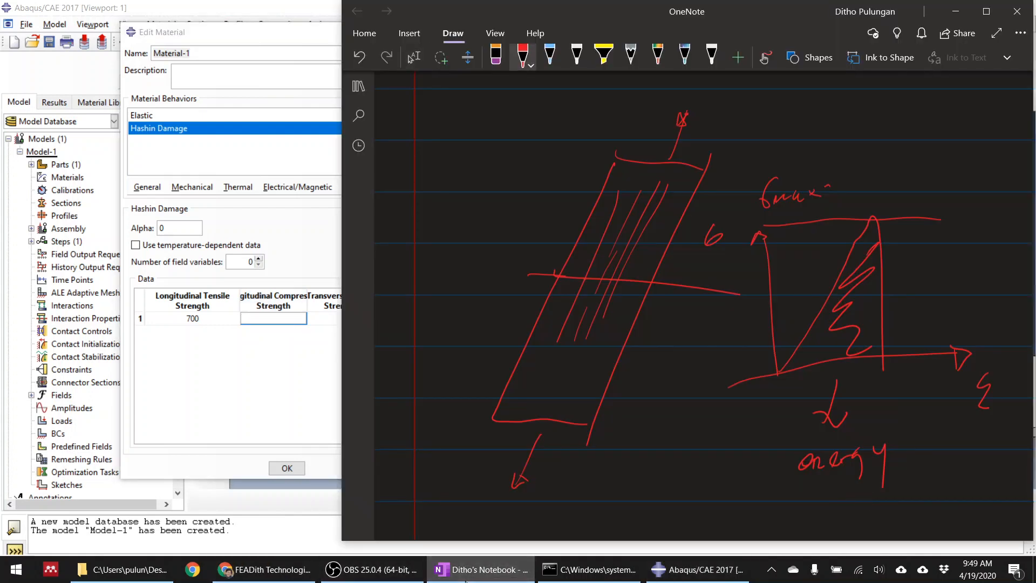
{"action": "left_click", "coordinate": [550, 54]}
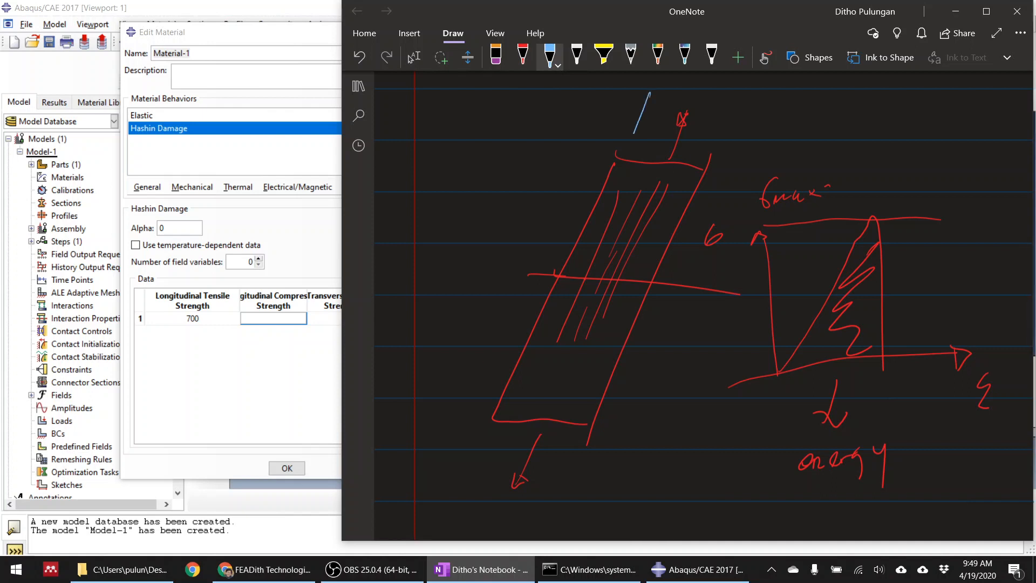
{"action": "left_click_drag", "start_coordinate": [650, 92], "coordinate": [647, 132]}
{"action": "mouse_move", "coordinate": [687, 92]}
{"action": "left_mouse_down"}
{"action": "mouse_move", "coordinate": [678, 140]}
{"action": "mouse_move", "coordinate": [718, 141]}
{"action": "left_mouse_up"}
{"action": "left_click_drag", "start_coordinate": [476, 492], "coordinate": [499, 435]}
{"action": "left_click_drag", "start_coordinate": [492, 446], "coordinate": [506, 438]}
{"action": "left_click_drag", "start_coordinate": [516, 491], "coordinate": [540, 439]}
{"action": "left_click_drag", "start_coordinate": [549, 489], "coordinate": [560, 442]}
{"action": "mouse_move", "coordinate": [553, 460]}
{"action": "left_mouse_down"}
{"action": "mouse_move", "coordinate": [559, 441]}
{"action": "mouse_move", "coordinate": [551, 457]}
{"action": "left_mouse_up"}
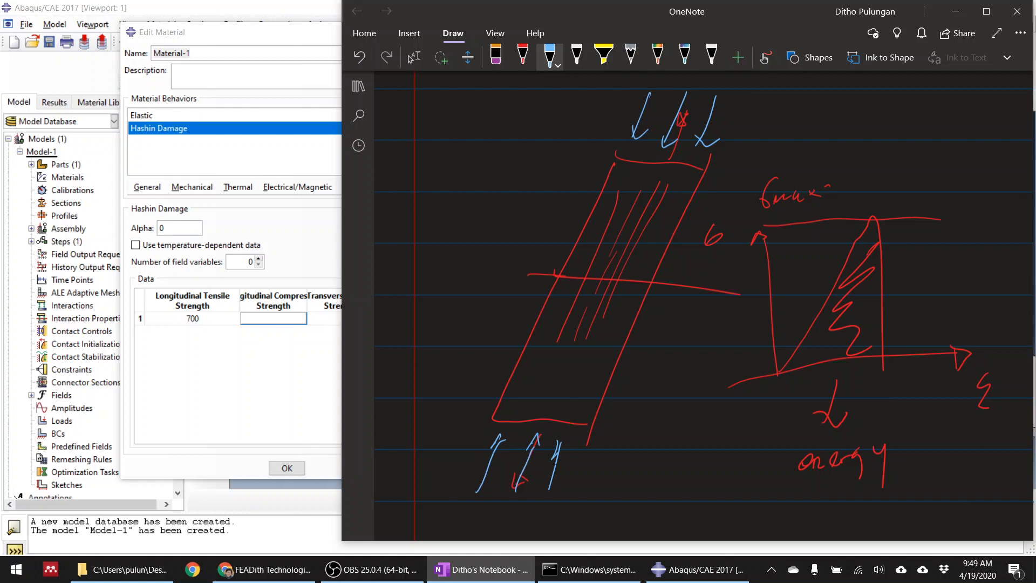
Draw a blue kink band across the strip, with a kinked fibre and a long straight fibre sketched beside it
{"action": "left_click_drag", "start_coordinate": [547, 296], "coordinate": [652, 274]}
{"action": "left_click_drag", "start_coordinate": [583, 290], "coordinate": [575, 298]}
{"action": "mouse_move", "coordinate": [548, 139]}
{"action": "left_mouse_down"}
{"action": "mouse_move", "coordinate": [514, 193]}
{"action": "mouse_move", "coordinate": [487, 272]}
{"action": "left_mouse_up"}
{"action": "left_click_drag", "start_coordinate": [566, 151], "coordinate": [487, 280]}
{"action": "left_click_drag", "start_coordinate": [509, 196], "coordinate": [546, 192]}
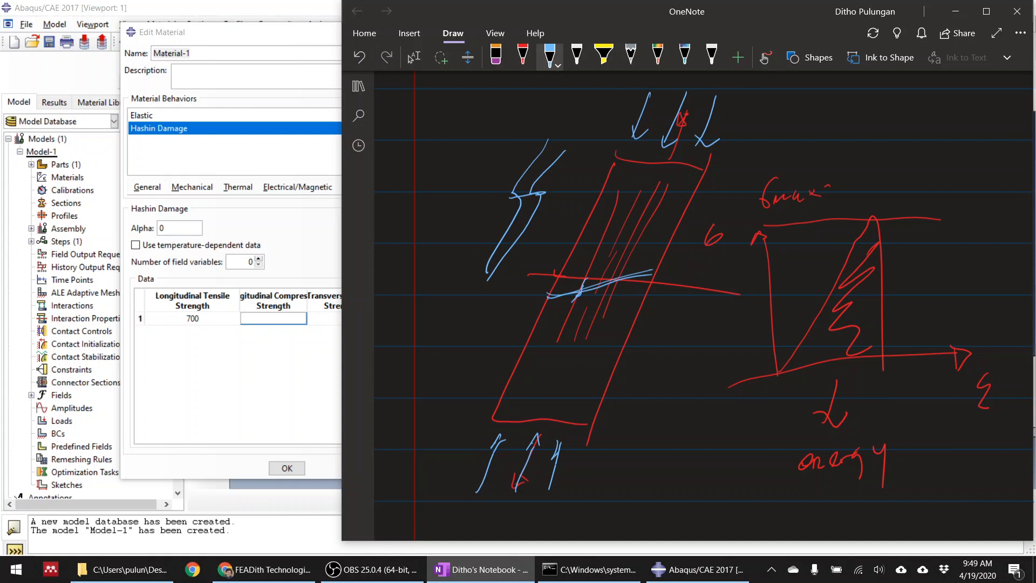
{"action": "left_click_drag", "start_coordinate": [498, 104], "coordinate": [398, 235]}
{"action": "left_click_drag", "start_coordinate": [497, 110], "coordinate": [376, 304]}
{"action": "left_click_drag", "start_coordinate": [473, 162], "coordinate": [462, 171]}
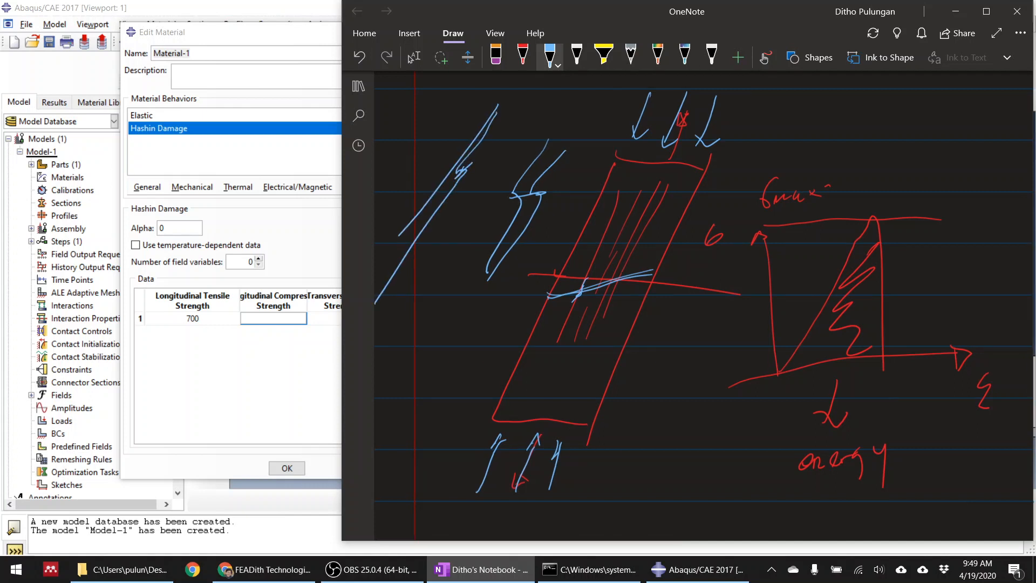
Draw an arrow leading down from the kink band and write the note "micro kinking" at its tip
{"action": "mouse_move", "coordinate": [551, 294]}
{"action": "left_mouse_down"}
{"action": "mouse_move", "coordinate": [647, 270]}
{"action": "mouse_move", "coordinate": [612, 369]}
{"action": "mouse_move", "coordinate": [622, 351]}
{"action": "left_mouse_up"}
{"action": "mouse_move", "coordinate": [607, 415]}
{"action": "left_mouse_down"}
{"action": "mouse_move", "coordinate": [610, 394]}
{"action": "mouse_move", "coordinate": [657, 371]}
{"action": "left_mouse_up"}
{"action": "left_click_drag", "start_coordinate": [663, 364], "coordinate": [663, 365]}
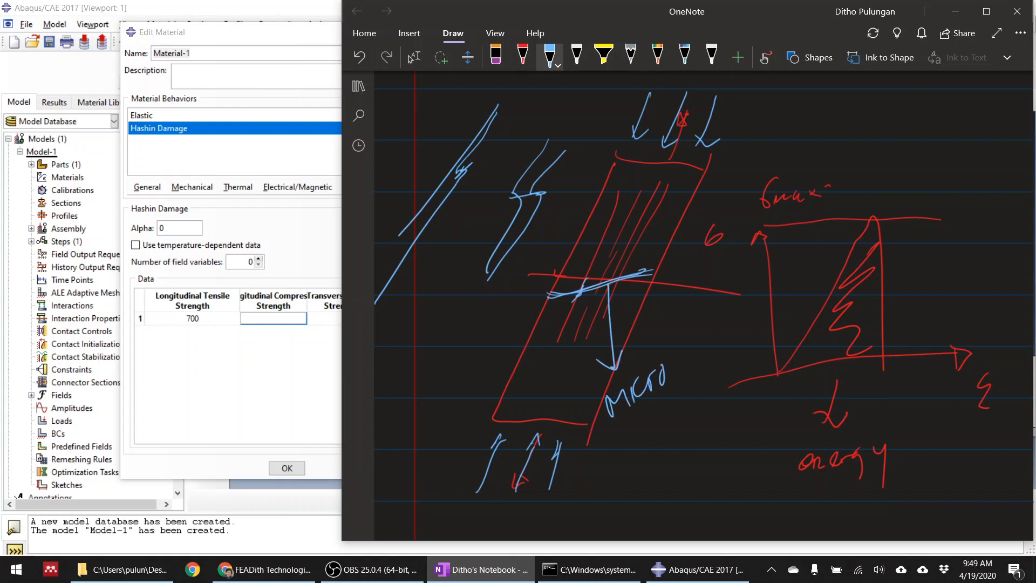
{"action": "mouse_move", "coordinate": [633, 436]}
{"action": "left_mouse_down"}
{"action": "mouse_move", "coordinate": [625, 464]}
{"action": "mouse_move", "coordinate": [652, 449]}
{"action": "left_mouse_up"}
{"action": "mouse_move", "coordinate": [654, 432]}
{"action": "left_mouse_down"}
{"action": "mouse_move", "coordinate": [652, 440]}
{"action": "mouse_move", "coordinate": [678, 419]}
{"action": "left_mouse_up"}
{"action": "left_click_drag", "start_coordinate": [679, 414], "coordinate": [705, 390]}
{"action": "mouse_move", "coordinate": [707, 402]}
{"action": "left_mouse_down"}
{"action": "mouse_move", "coordinate": [719, 388]}
{"action": "mouse_move", "coordinate": [733, 427]}
{"action": "left_mouse_up"}
{"action": "left_click_drag", "start_coordinate": [721, 384], "coordinate": [722, 385]}
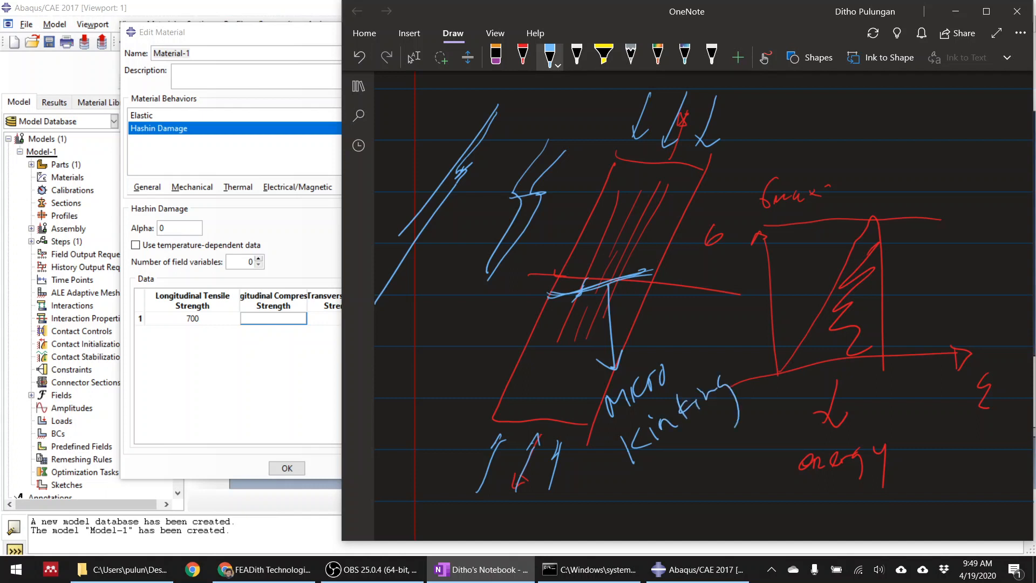
Write "= 700 MPa" after the σmax label, retrace the break across the strip and loop around the "kinking" note
{"action": "left_click_drag", "start_coordinate": [852, 183], "coordinate": [858, 182]}
{"action": "mouse_move", "coordinate": [849, 189]}
{"action": "left_mouse_down"}
{"action": "mouse_move", "coordinate": [895, 191]}
{"action": "mouse_move", "coordinate": [912, 172]}
{"action": "left_mouse_up"}
{"action": "left_click_drag", "start_coordinate": [930, 167], "coordinate": [927, 170]}
{"action": "left_click_drag", "start_coordinate": [986, 143], "coordinate": [982, 174]}
{"action": "left_click_drag", "start_coordinate": [970, 150], "coordinate": [1022, 126]}
{"action": "left_click_drag", "start_coordinate": [561, 277], "coordinate": [679, 288]}
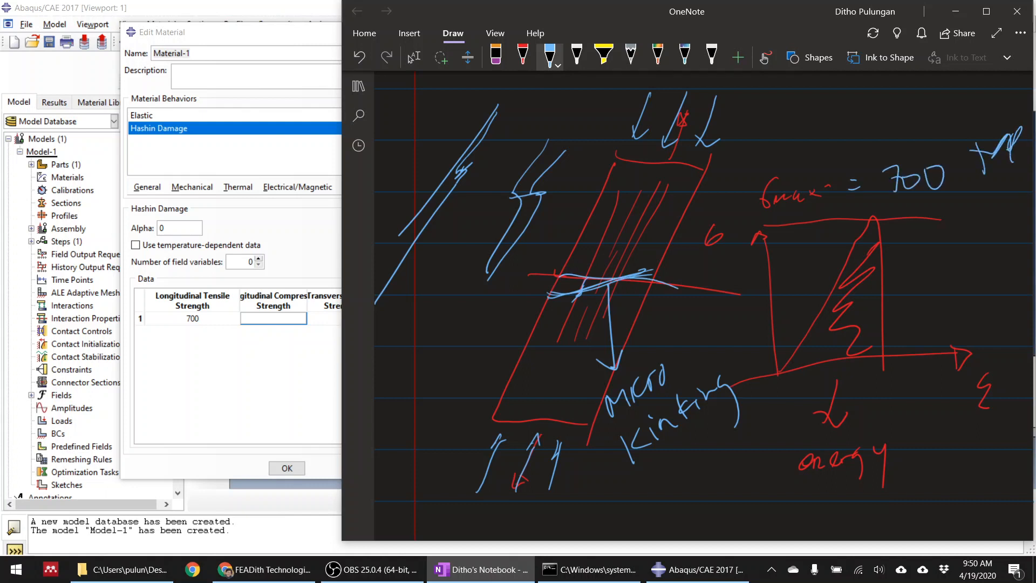
{"action": "mouse_move", "coordinate": [702, 352]}
{"action": "left_mouse_down"}
{"action": "mouse_move", "coordinate": [693, 350]}
{"action": "mouse_move", "coordinate": [723, 390]}
{"action": "left_mouse_up"}
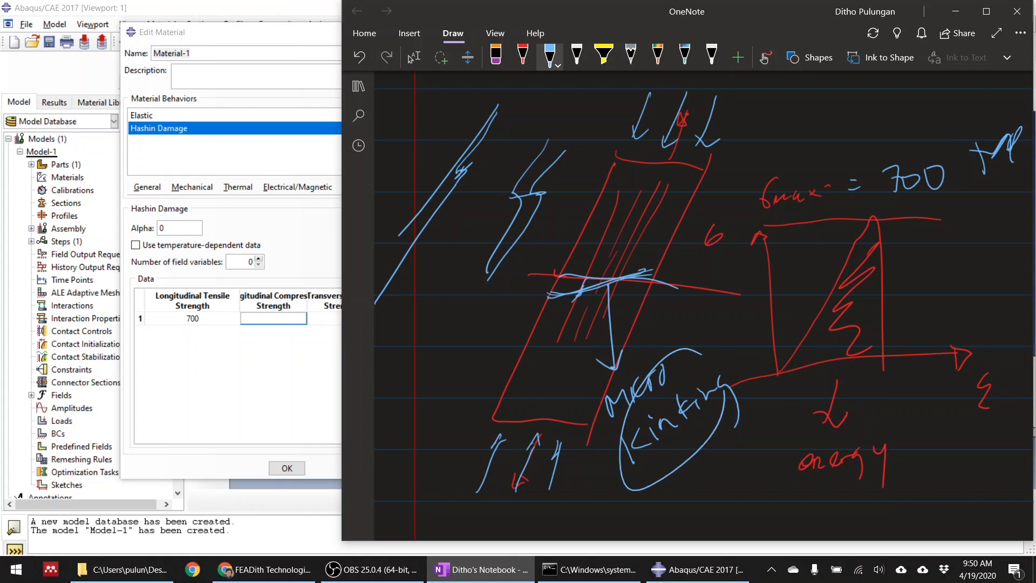
Underline and circle the handwritten 700 and write the factor range "0.5-0.7" below it
{"action": "left_click_drag", "start_coordinate": [907, 221], "coordinate": [974, 206]}
{"action": "left_click_drag", "start_coordinate": [900, 251], "coordinate": [923, 269]}
{"action": "left_click", "coordinate": [914, 266]}
{"action": "left_click_drag", "start_coordinate": [920, 247], "coordinate": [936, 242]}
{"action": "left_click_drag", "start_coordinate": [957, 257], "coordinate": [958, 243]}
{"action": "left_click_drag", "start_coordinate": [971, 255], "coordinate": [982, 261]}
{"action": "left_click_drag", "start_coordinate": [975, 245], "coordinate": [986, 242]}
{"action": "mouse_move", "coordinate": [910, 132]}
{"action": "left_mouse_down"}
{"action": "mouse_move", "coordinate": [949, 208]}
{"action": "mouse_move", "coordinate": [947, 139]}
{"action": "left_mouse_up"}
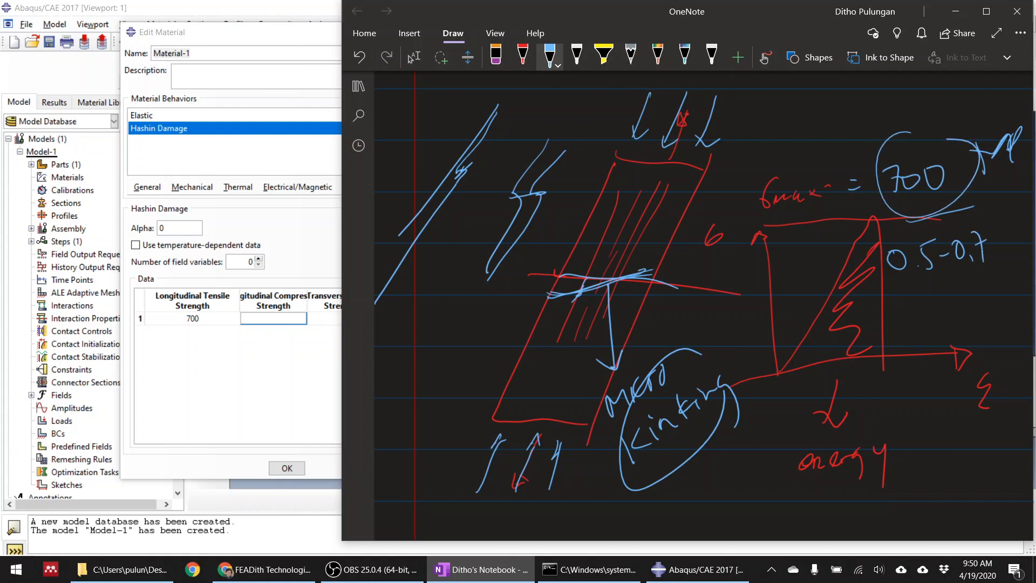
Return to Abaqus/CAE and set the longitudinal compressive strength to 400
{"action": "left_click", "coordinate": [414, 57]}
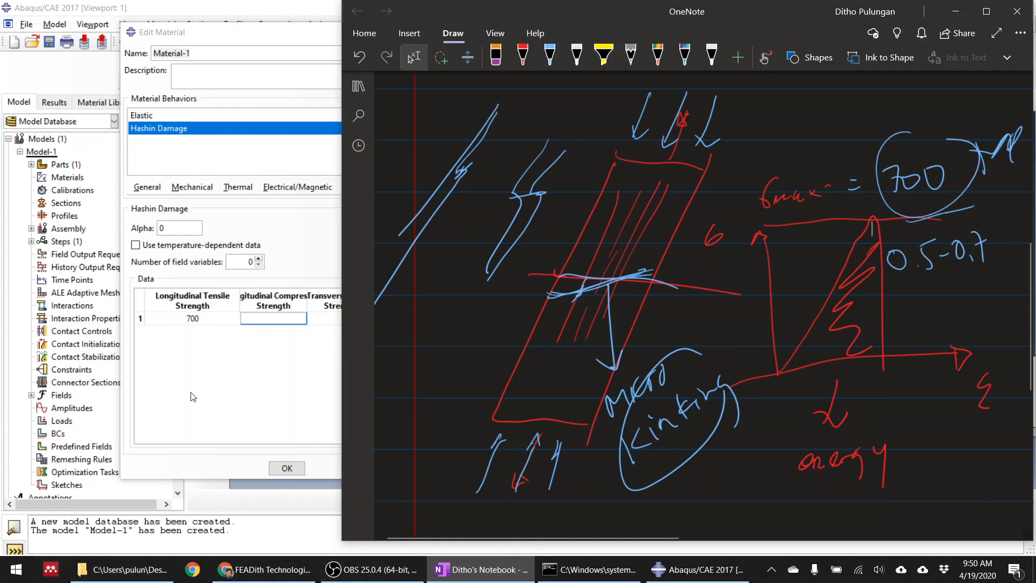
{"action": "left_click", "coordinate": [287, 320]}
{"action": "type", "text": "400"}
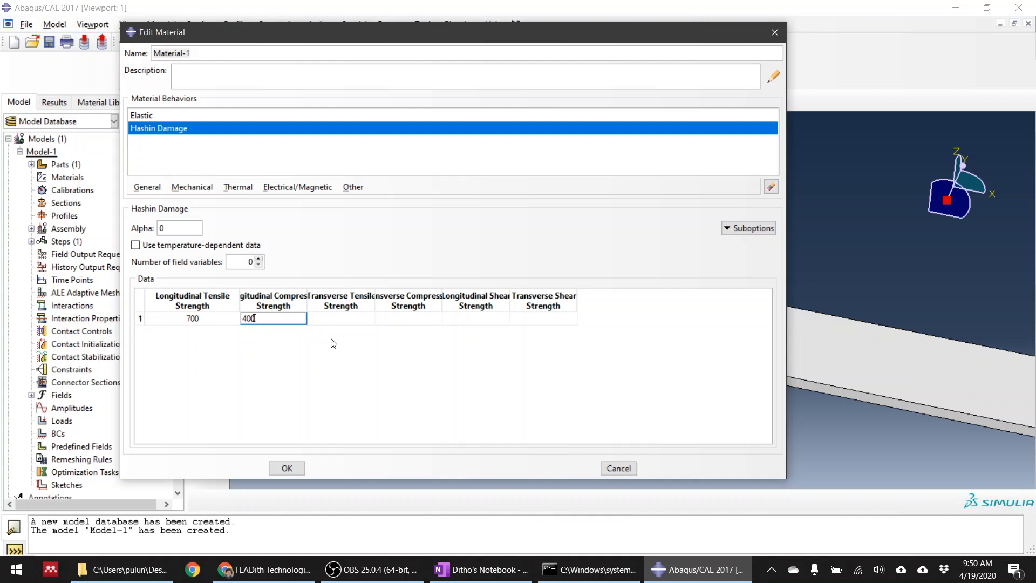
{"action": "key", "text": "Return"}
{"action": "left_click", "coordinate": [348, 320]}
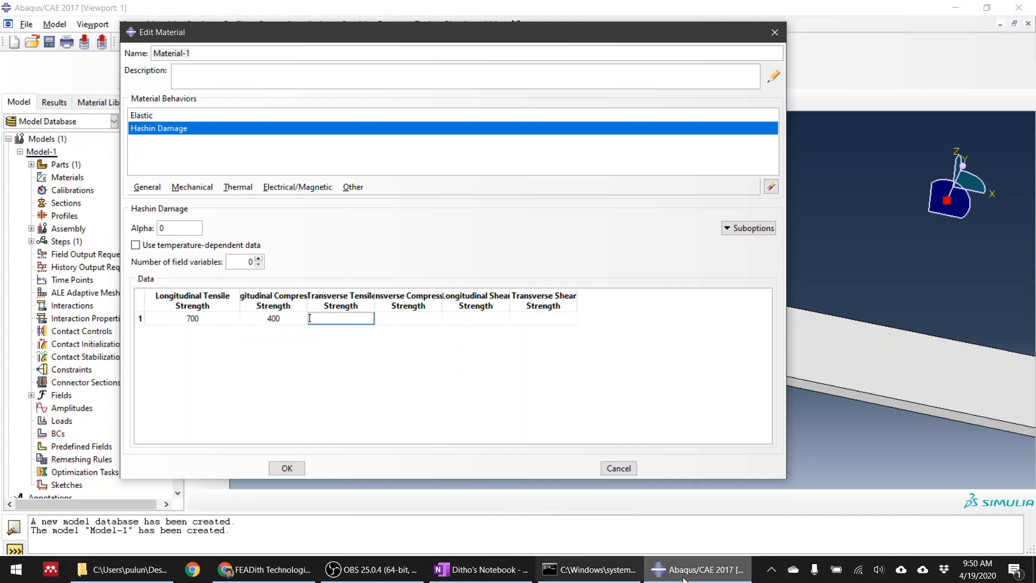
Switch to OneNote and outline a second slanted strip in red pen on an empty area below the first drawing
{"action": "left_click", "coordinate": [479, 576]}
{"action": "scroll", "coordinate": [707, 414], "scroll_direction": "down", "scroll_amount": 8}
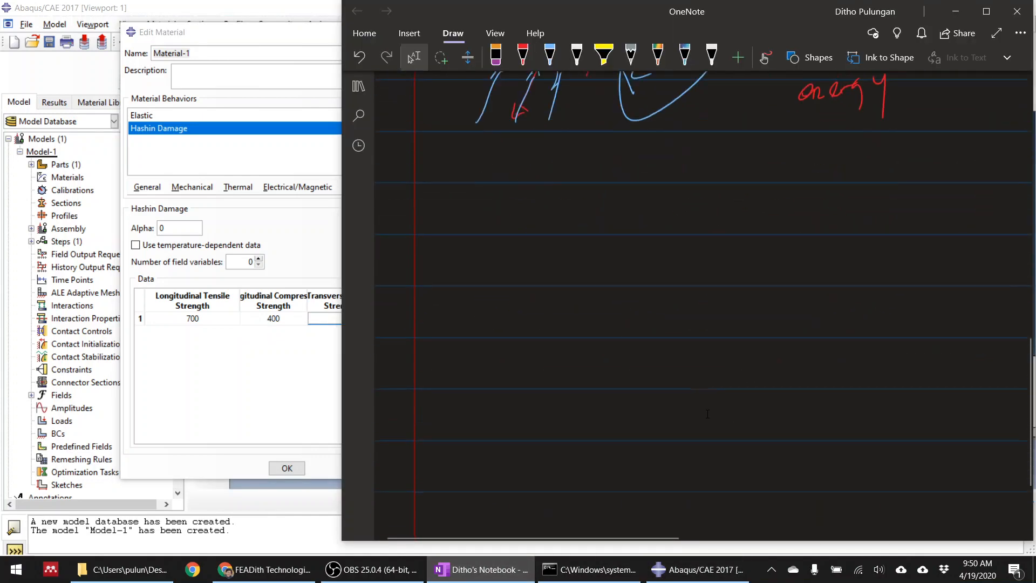
{"action": "left_click", "coordinate": [523, 54]}
{"action": "mouse_move", "coordinate": [609, 172]}
{"action": "left_mouse_down"}
{"action": "mouse_move", "coordinate": [498, 370]}
{"action": "mouse_move", "coordinate": [610, 382]}
{"action": "left_mouse_up"}
{"action": "left_click_drag", "start_coordinate": [744, 154], "coordinate": [603, 370]}
{"action": "left_click_drag", "start_coordinate": [646, 125], "coordinate": [608, 178]}
{"action": "left_click_drag", "start_coordinate": [618, 143], "coordinate": [755, 142]}
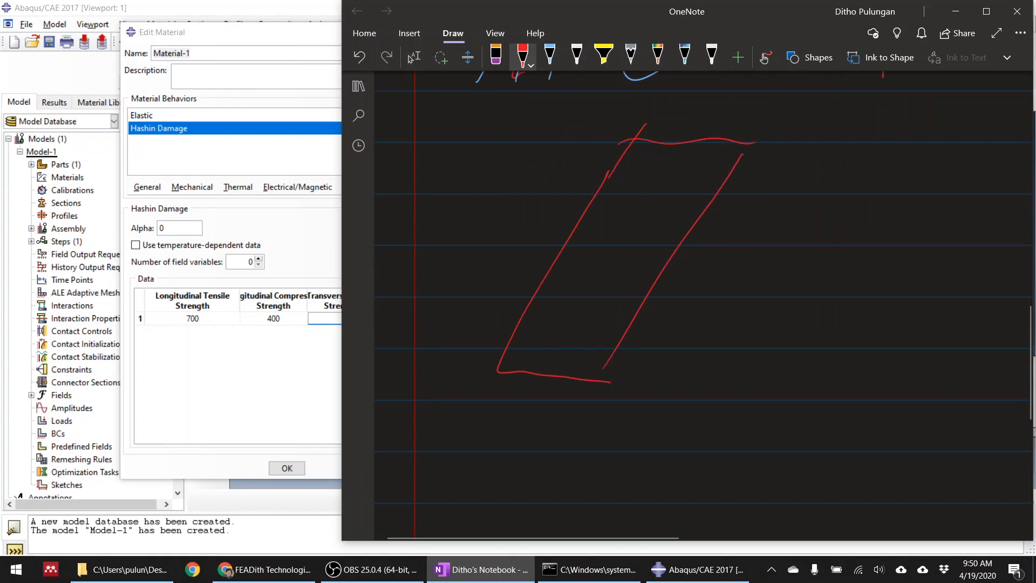
Add fibre lines inside the second strip, outward transverse load arrows on both sides, and a lengthwise split line
{"action": "left_click_drag", "start_coordinate": [623, 193], "coordinate": [556, 287]}
{"action": "mouse_move", "coordinate": [633, 201]}
{"action": "left_mouse_down"}
{"action": "mouse_move", "coordinate": [582, 280]}
{"action": "mouse_move", "coordinate": [595, 288]}
{"action": "left_mouse_up"}
{"action": "left_click_drag", "start_coordinate": [676, 201], "coordinate": [628, 280]}
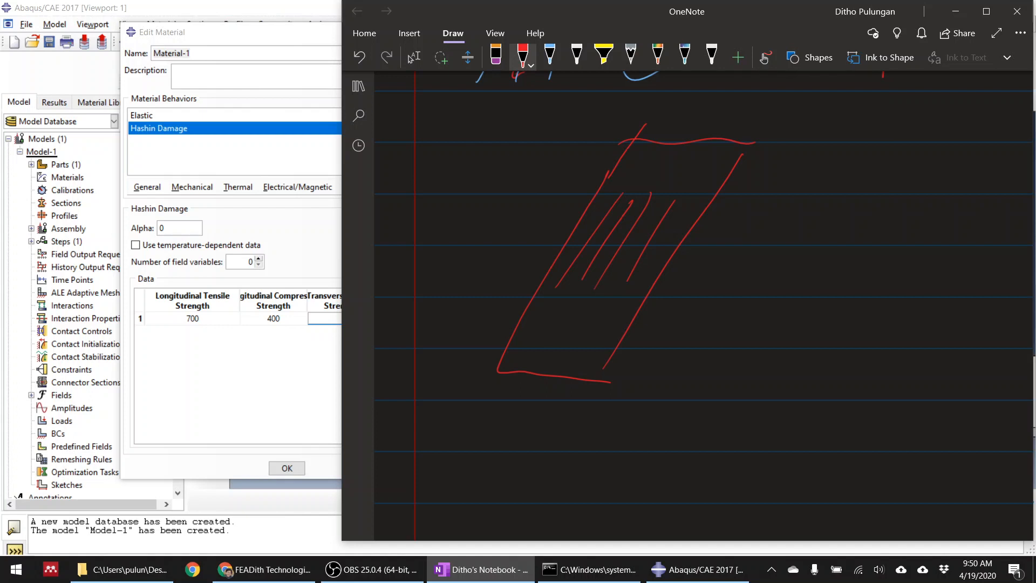
{"action": "mouse_move", "coordinate": [550, 233]}
{"action": "left_mouse_down"}
{"action": "mouse_move", "coordinate": [481, 212]}
{"action": "mouse_move", "coordinate": [491, 231]}
{"action": "left_mouse_up"}
{"action": "mouse_move", "coordinate": [689, 277]}
{"action": "left_mouse_down"}
{"action": "mouse_move", "coordinate": [719, 287]}
{"action": "mouse_move", "coordinate": [722, 308]}
{"action": "mouse_move", "coordinate": [754, 304]}
{"action": "left_mouse_up"}
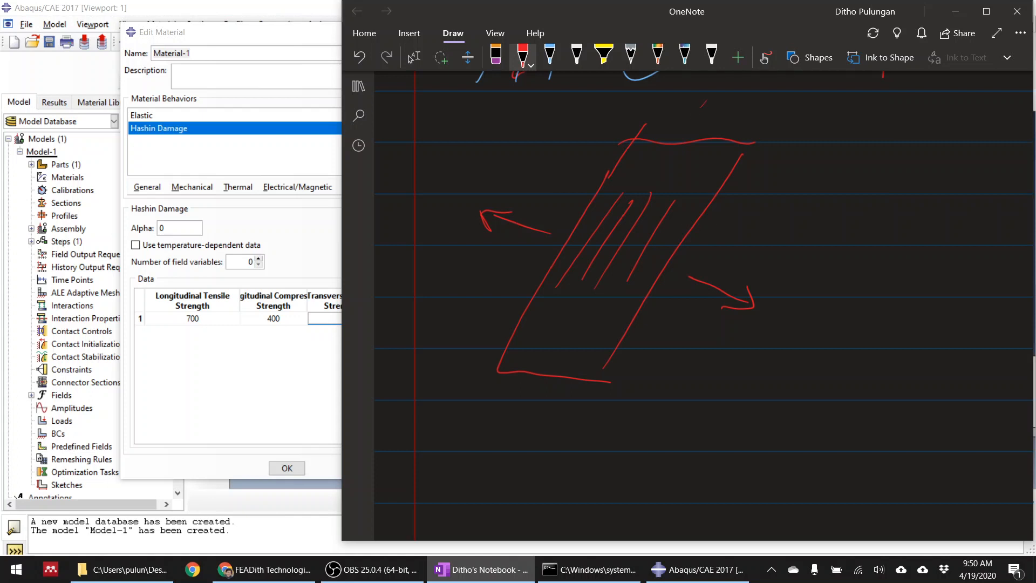
{"action": "left_click_drag", "start_coordinate": [703, 104], "coordinate": [549, 351]}
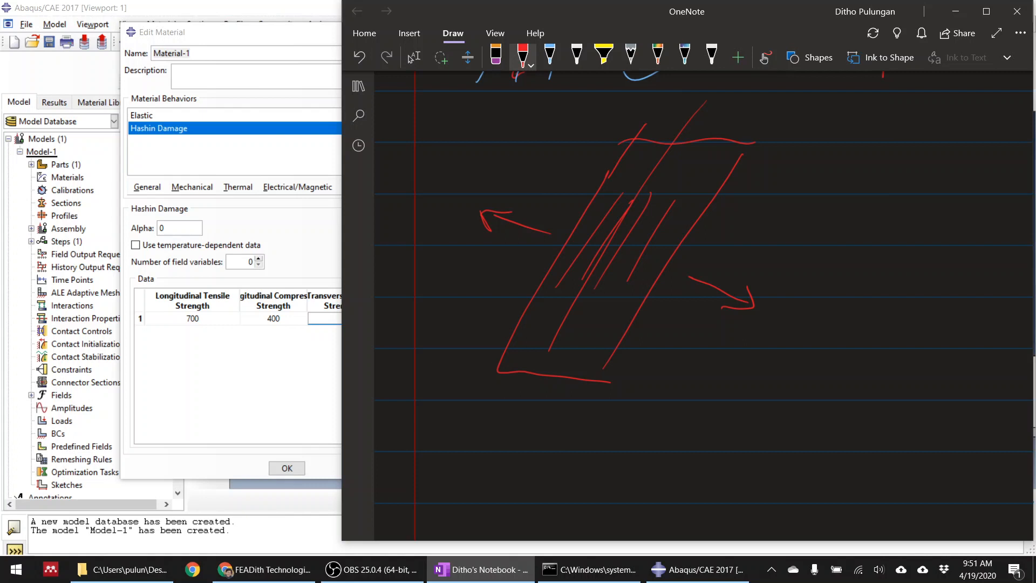
Draw a cutting plane crossing the second strip perpendicular to its fibres
{"action": "left_click", "coordinate": [411, 58]}
{"action": "scroll", "coordinate": [717, 406], "scroll_direction": "down", "scroll_amount": 4}
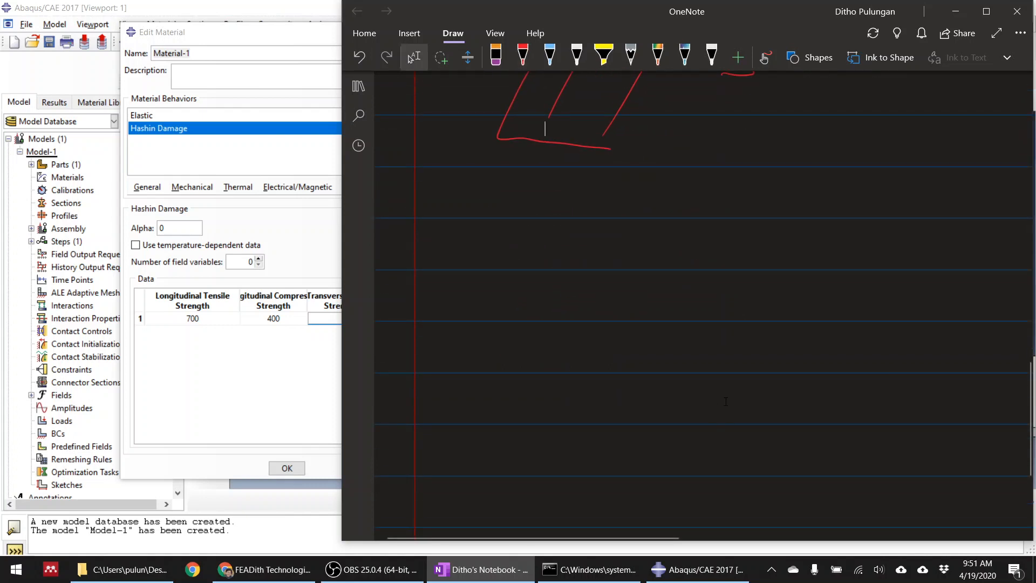
{"action": "scroll", "coordinate": [726, 401], "scroll_direction": "up", "scroll_amount": 4}
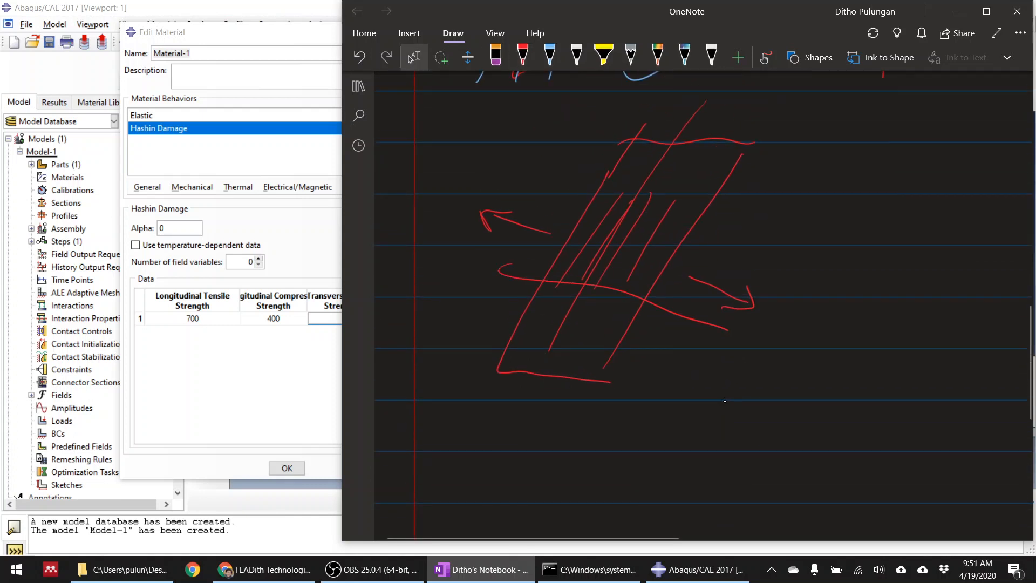
{"action": "mouse_move", "coordinate": [488, 268]}
{"action": "left_mouse_down"}
{"action": "mouse_move", "coordinate": [676, 304]}
{"action": "mouse_move", "coordinate": [677, 351]}
{"action": "mouse_move", "coordinate": [603, 345]}
{"action": "mouse_move", "coordinate": [662, 359]}
{"action": "left_mouse_up"}
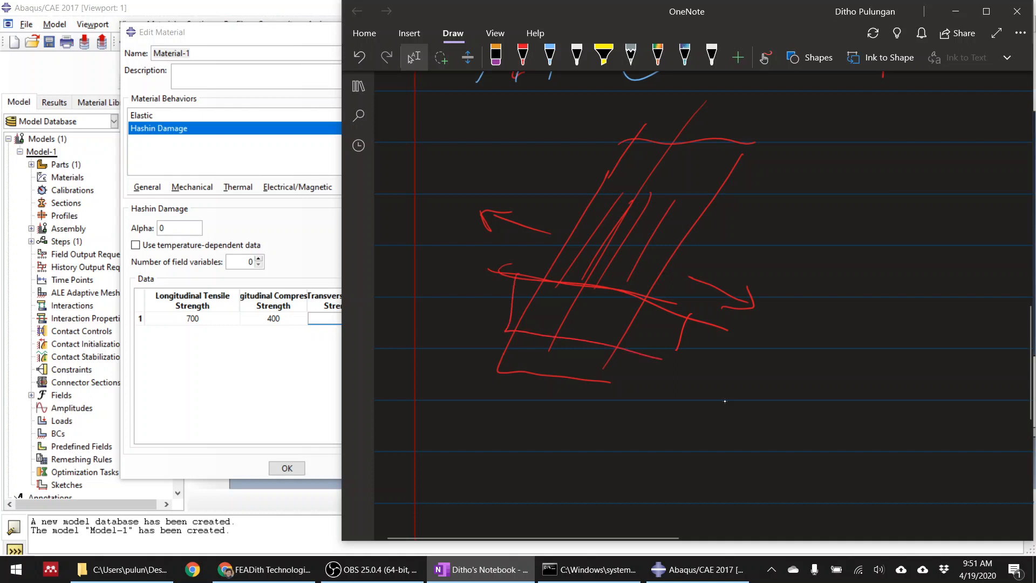
Sketch the cut section as a parallelogram below the strip and fill it with two rows of fibre dots
{"action": "scroll", "coordinate": [725, 401], "scroll_direction": "down", "scroll_amount": 4}
{"action": "mouse_move", "coordinate": [582, 242]}
{"action": "left_mouse_down"}
{"action": "mouse_move", "coordinate": [534, 306]}
{"action": "mouse_move", "coordinate": [723, 356]}
{"action": "mouse_move", "coordinate": [786, 233]}
{"action": "left_mouse_up"}
{"action": "mouse_move", "coordinate": [581, 265]}
{"action": "left_mouse_down"}
{"action": "mouse_move", "coordinate": [616, 216]}
{"action": "mouse_move", "coordinate": [787, 243]}
{"action": "left_mouse_up"}
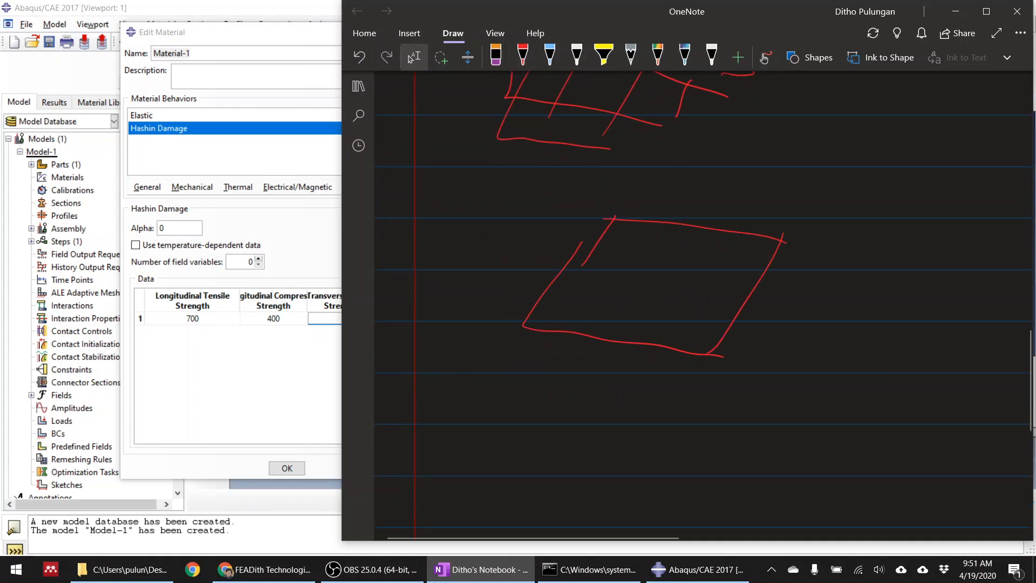
{"action": "mouse_move", "coordinate": [619, 246]}
{"action": "left_mouse_down"}
{"action": "mouse_move", "coordinate": [623, 258]}
{"action": "mouse_move", "coordinate": [719, 255]}
{"action": "mouse_move", "coordinate": [730, 282]}
{"action": "mouse_move", "coordinate": [712, 309]}
{"action": "mouse_move", "coordinate": [604, 299]}
{"action": "left_mouse_up"}
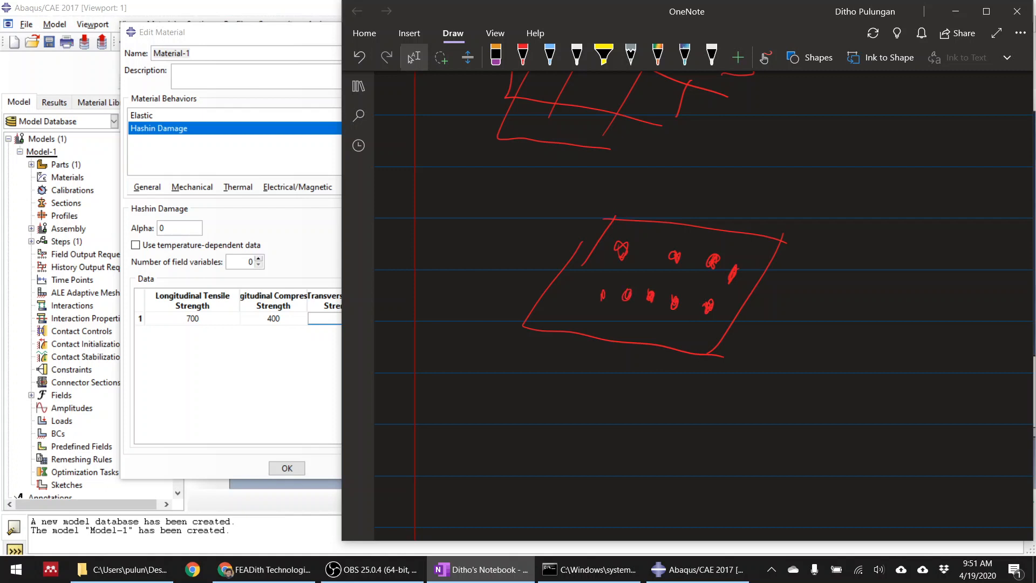
Add outward load arrows to both sides of the section, darken a fibre dot, and draw a red crack between the fibres
{"action": "mouse_move", "coordinate": [775, 310]}
{"action": "left_mouse_down"}
{"action": "mouse_move", "coordinate": [823, 321]}
{"action": "mouse_move", "coordinate": [817, 332]}
{"action": "left_mouse_up"}
{"action": "mouse_move", "coordinate": [534, 275]}
{"action": "left_mouse_down"}
{"action": "mouse_move", "coordinate": [491, 260]}
{"action": "mouse_move", "coordinate": [505, 266]}
{"action": "left_mouse_up"}
{"action": "left_click_drag", "start_coordinate": [615, 244], "coordinate": [617, 261]}
{"action": "mouse_move", "coordinate": [668, 222]}
{"action": "left_mouse_down"}
{"action": "mouse_move", "coordinate": [652, 235]}
{"action": "mouse_move", "coordinate": [629, 343]}
{"action": "left_mouse_up"}
Thicken an upper fibre dot in red and draw a blue crack line winding around the fibres through the section
{"action": "left_click", "coordinate": [522, 56]}
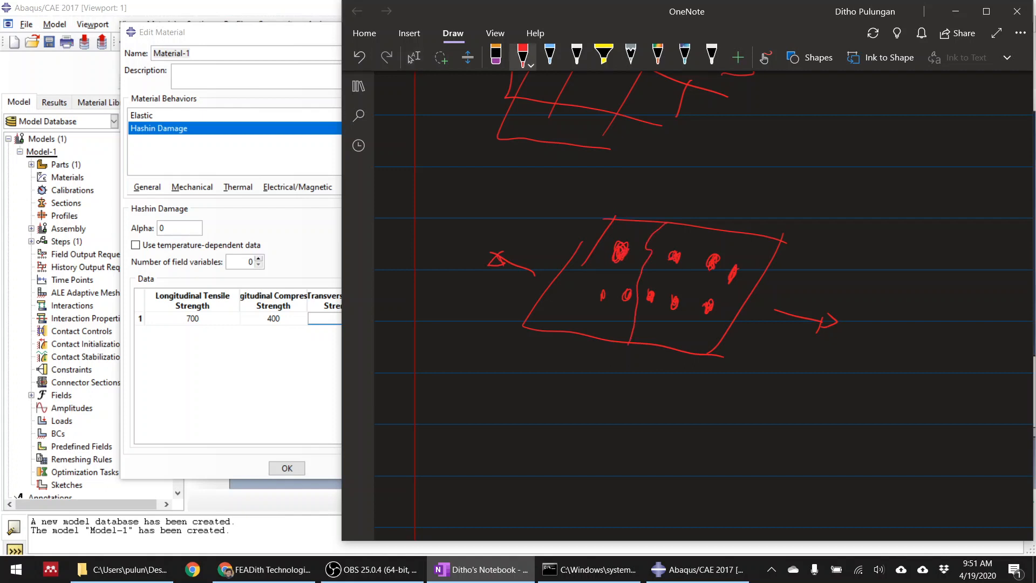
{"action": "left_click_drag", "start_coordinate": [718, 257], "coordinate": [708, 272]}
{"action": "left_click", "coordinate": [550, 55]}
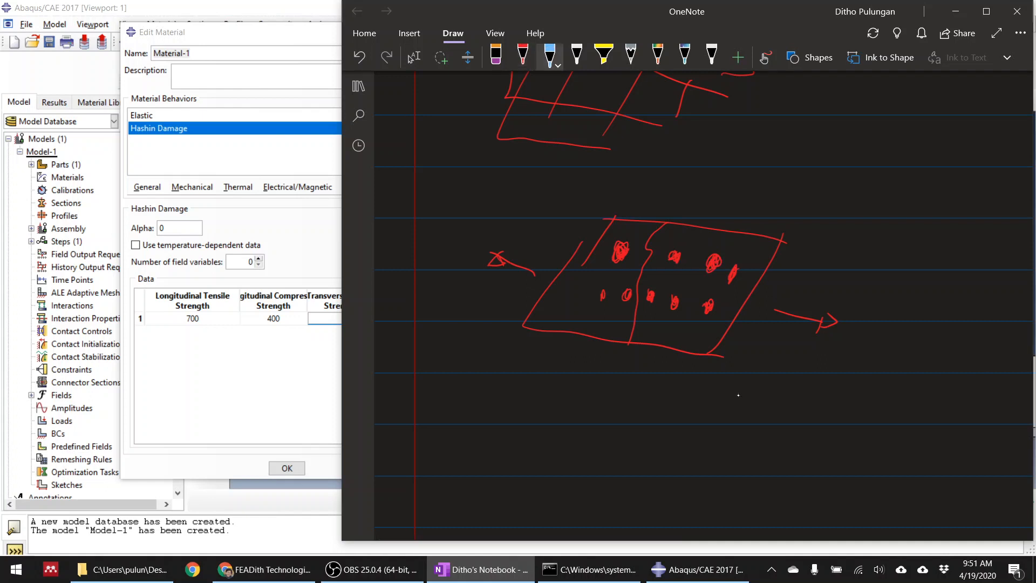
{"action": "mouse_move", "coordinate": [730, 233]}
{"action": "left_mouse_down"}
{"action": "mouse_move", "coordinate": [697, 293]}
{"action": "mouse_move", "coordinate": [686, 361]}
{"action": "left_mouse_up"}
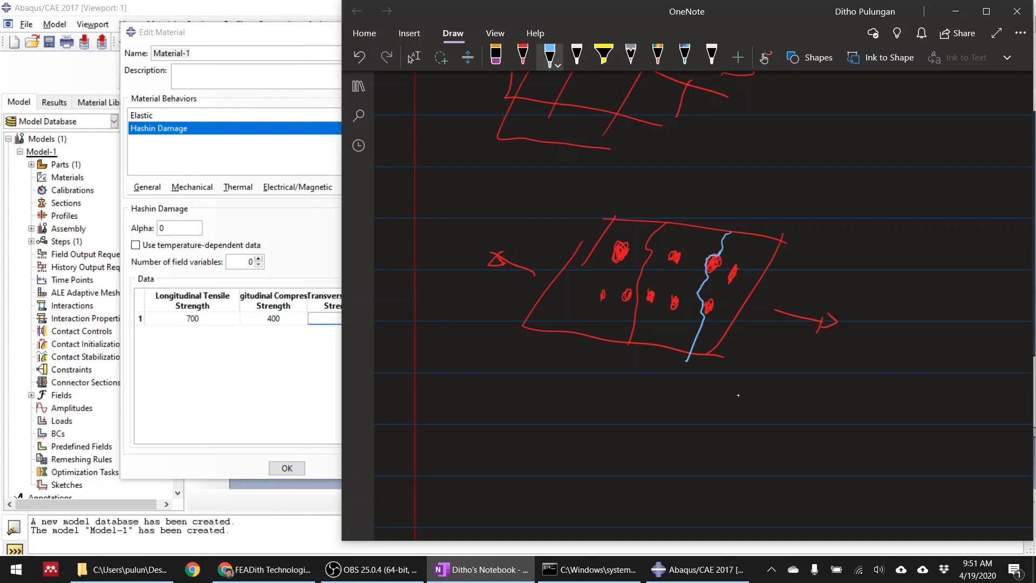
Return to Abaqus/CAE and set the transverse tensile strength to 20 and the transverse compressive strength to 60
{"action": "left_click", "coordinate": [151, 394]}
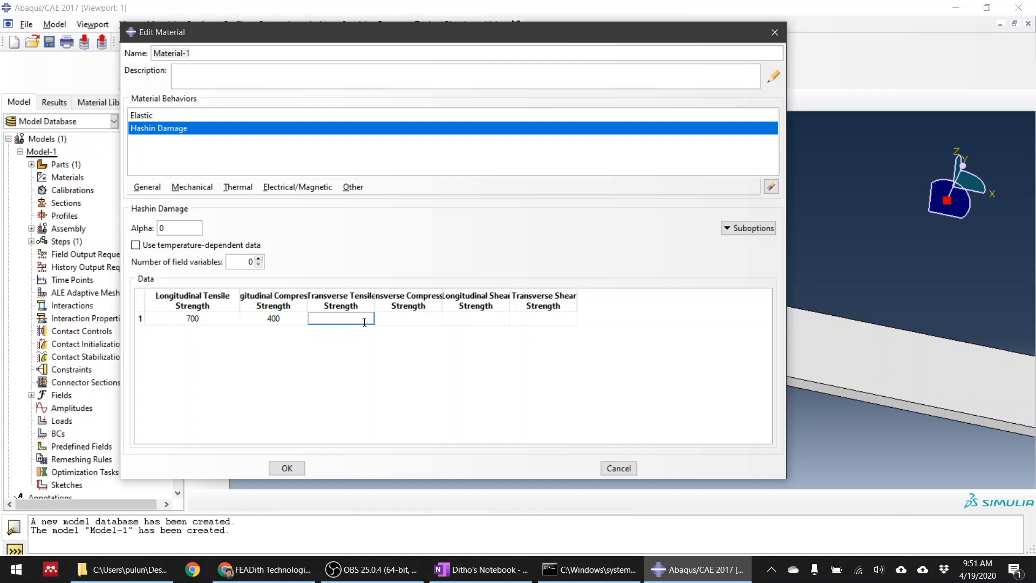
{"action": "type", "text": "20"}
{"action": "left_click", "coordinate": [425, 322]}
{"action": "type", "text": "60"}
{"action": "left_click", "coordinate": [491, 320]}
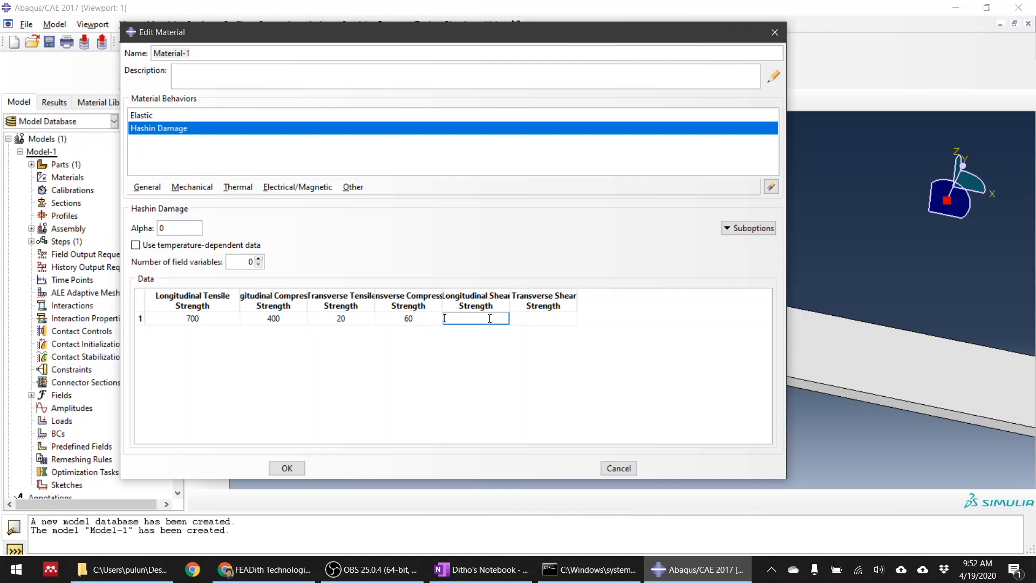
Set the longitudinal and transverse shear strengths to 35 each and widen the transverse shear strength column
{"action": "type", "text": "35"}
{"action": "left_click", "coordinate": [542, 324]}
{"action": "type", "text": "35"}
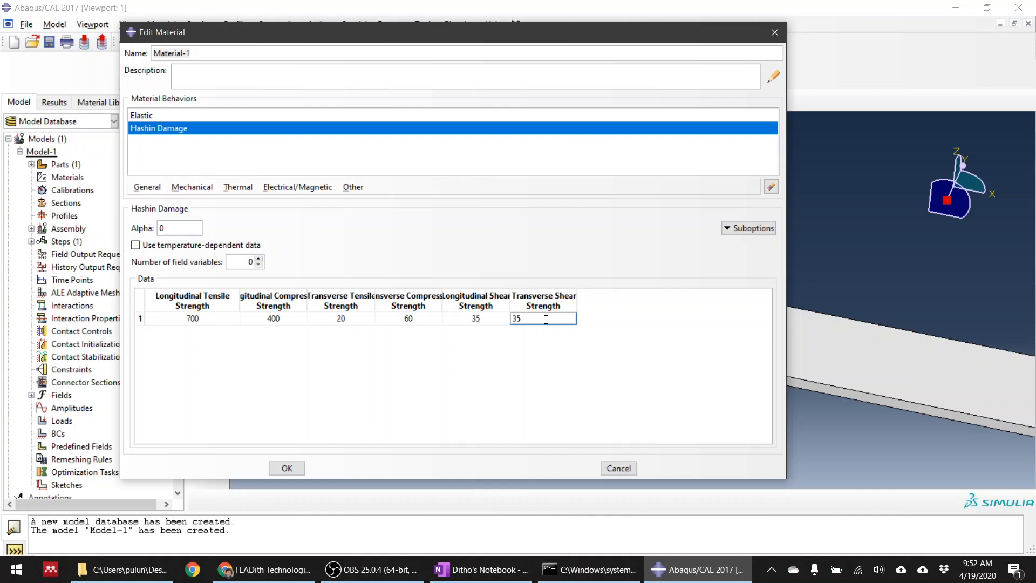
{"action": "key", "text": "Return"}
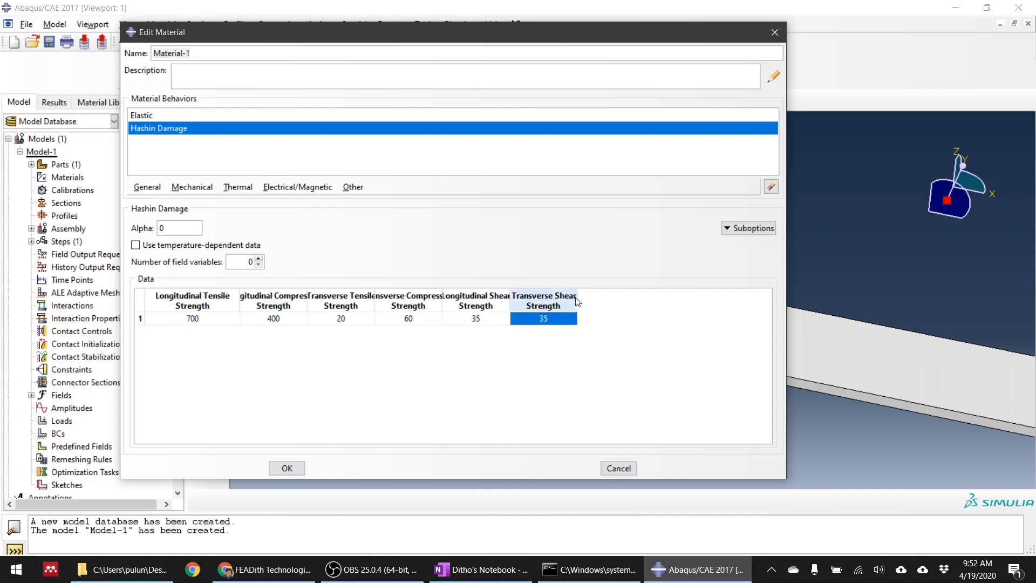
{"action": "left_click_drag", "start_coordinate": [577, 296], "coordinate": [622, 296]}
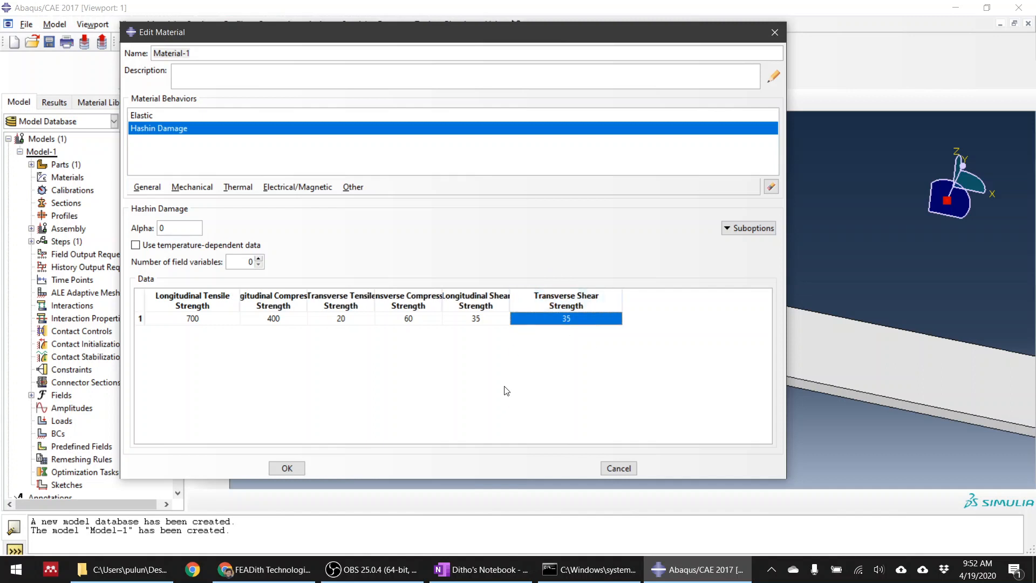
Open the Damage Evolution suboption for Hashin Damage and review the stress-strain energy sketch in OneNote before returning to Abaqus/CAE
{"action": "left_click", "coordinate": [729, 229]}
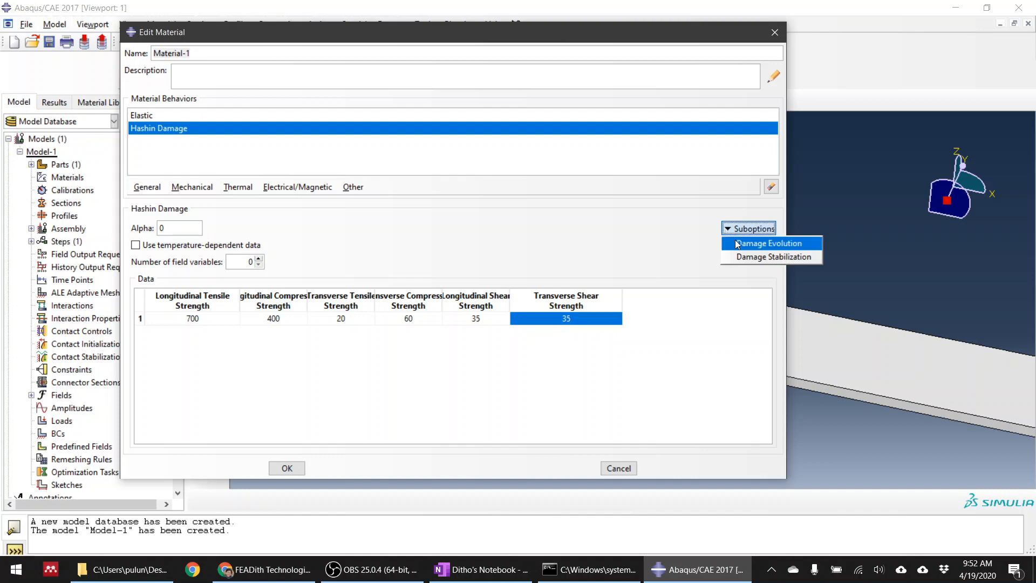
{"action": "left_click", "coordinate": [737, 245]}
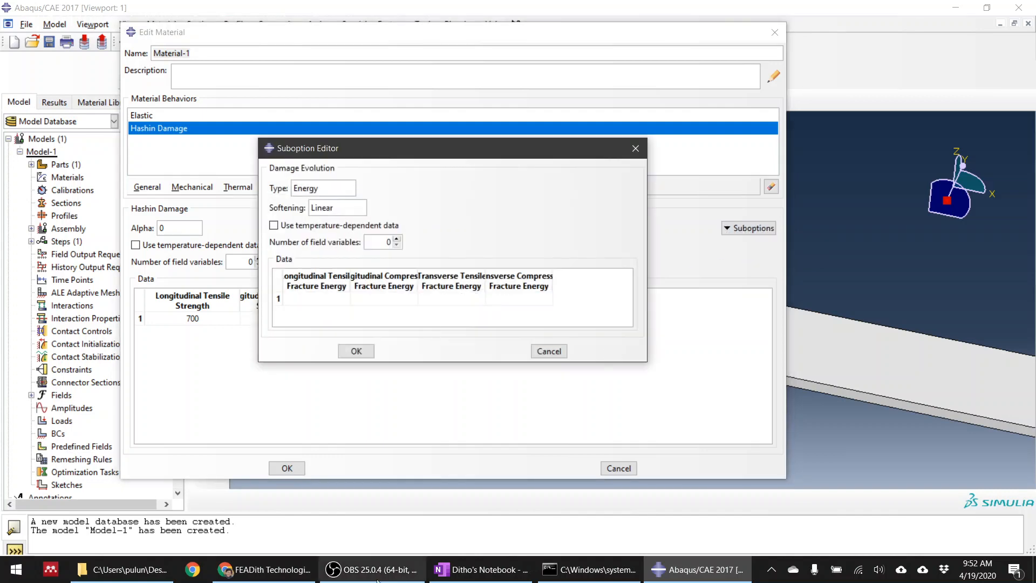
{"action": "left_click", "coordinate": [697, 569]}
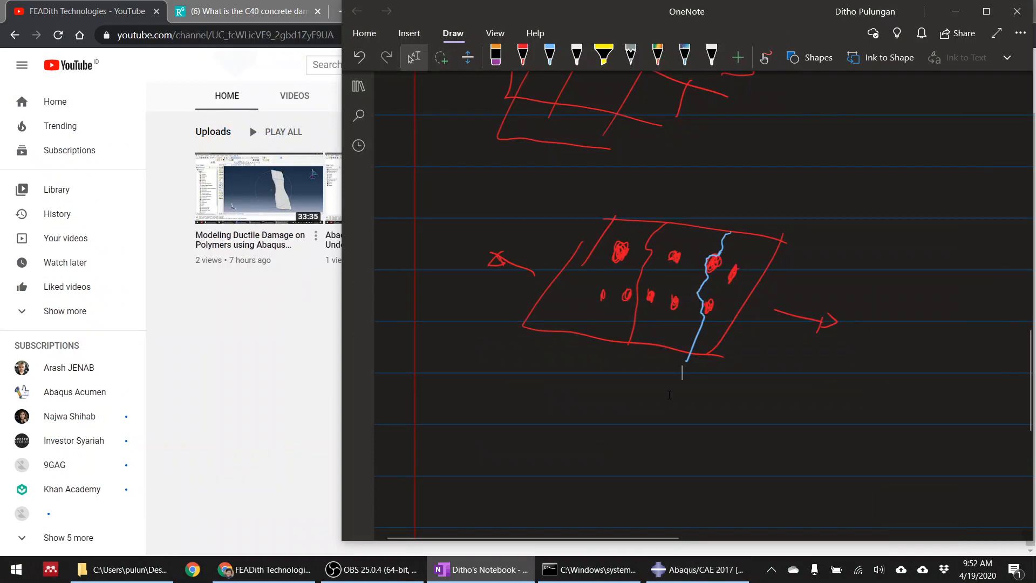
{"action": "scroll", "coordinate": [689, 403], "scroll_direction": "up", "scroll_amount": 10}
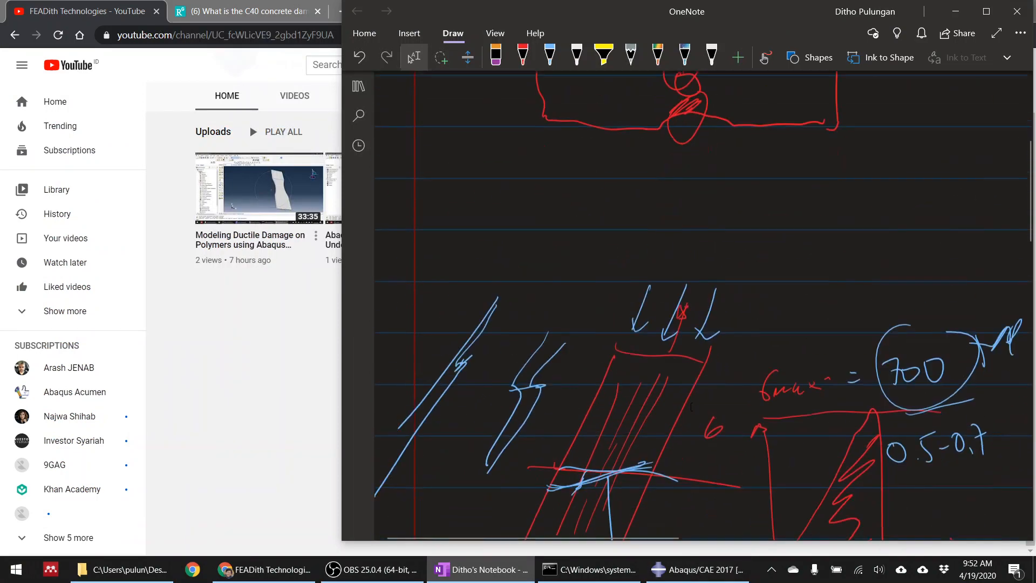
{"action": "scroll", "coordinate": [956, 236], "scroll_direction": "down", "scroll_amount": 3}
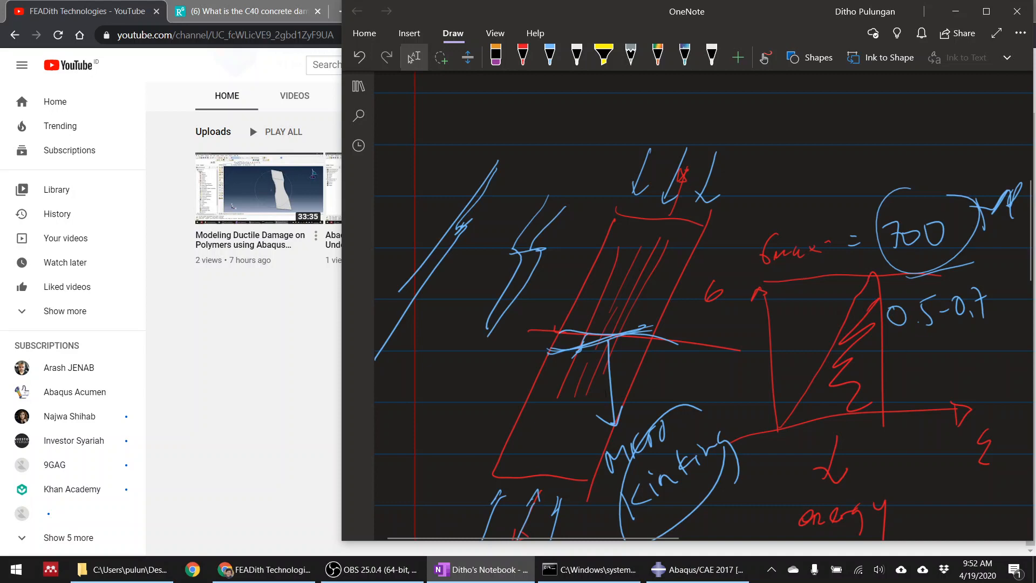
{"action": "left_click", "coordinate": [265, 570]}
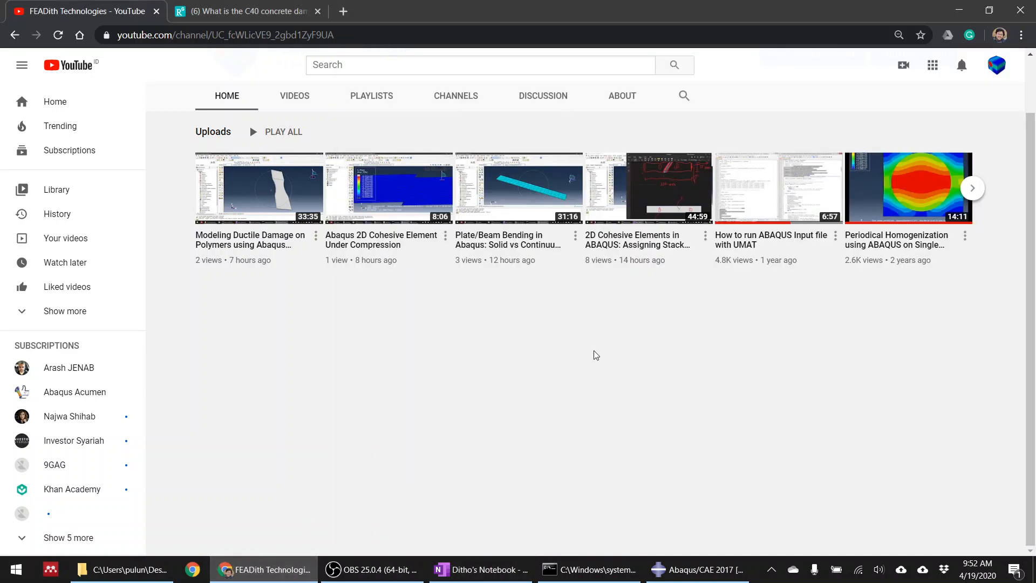
{"action": "left_click", "coordinate": [696, 569]}
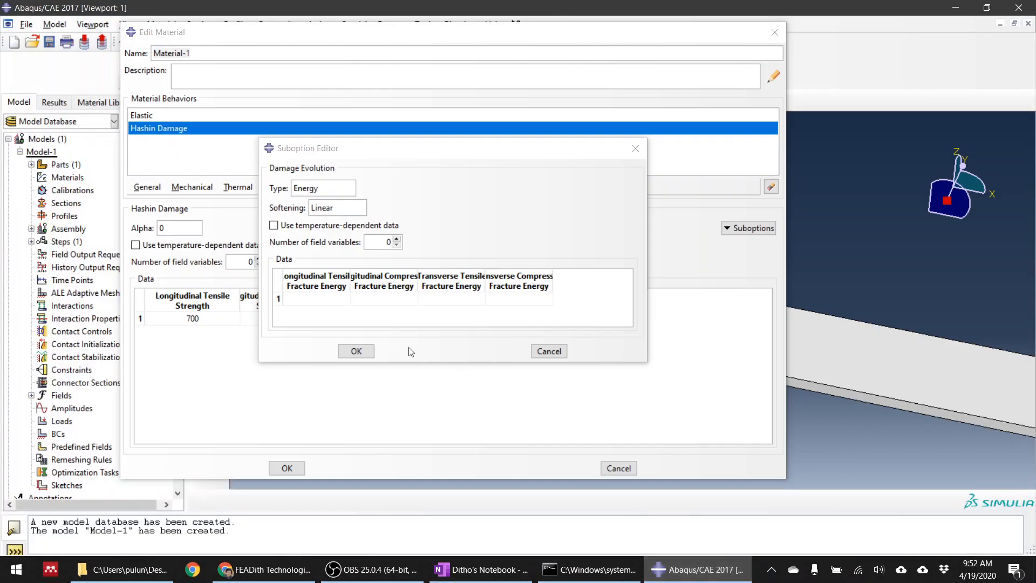
Define the damage evolution fracture energies as 10 longitudinal tensile, 6 longitudinal compressive, 0.2 transverse tensile and 0.4 transverse compressive
{"action": "left_click", "coordinate": [330, 300]}
{"action": "type", "text": "10"}
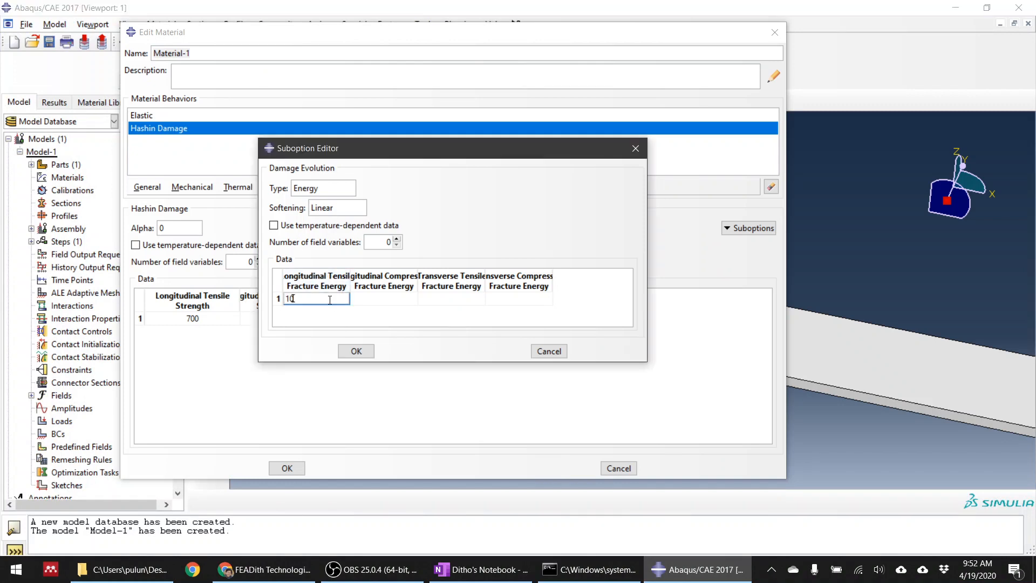
{"action": "key", "text": "Tab"}
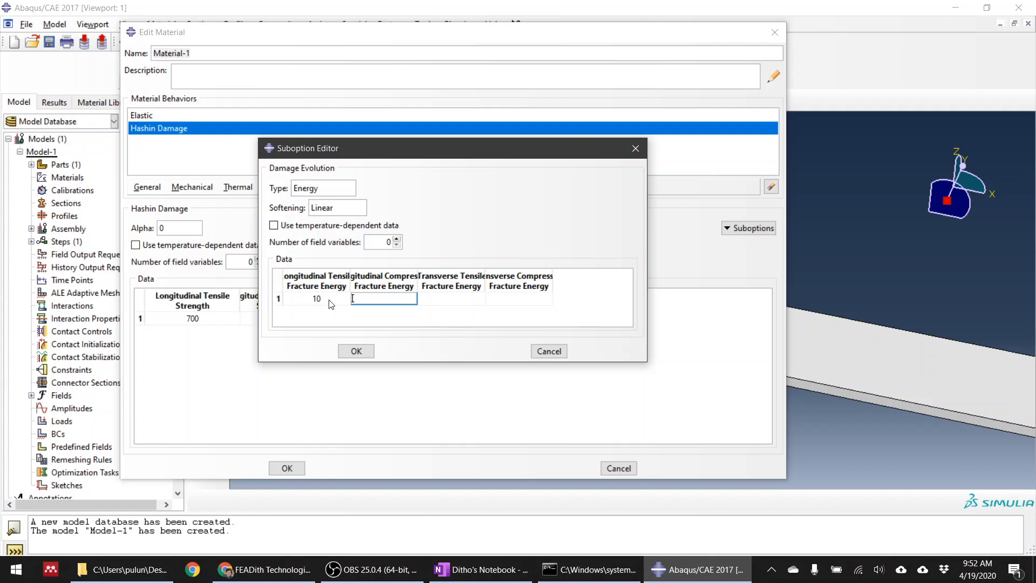
{"action": "type", "text": "6"}
{"action": "key", "text": "Tab"}
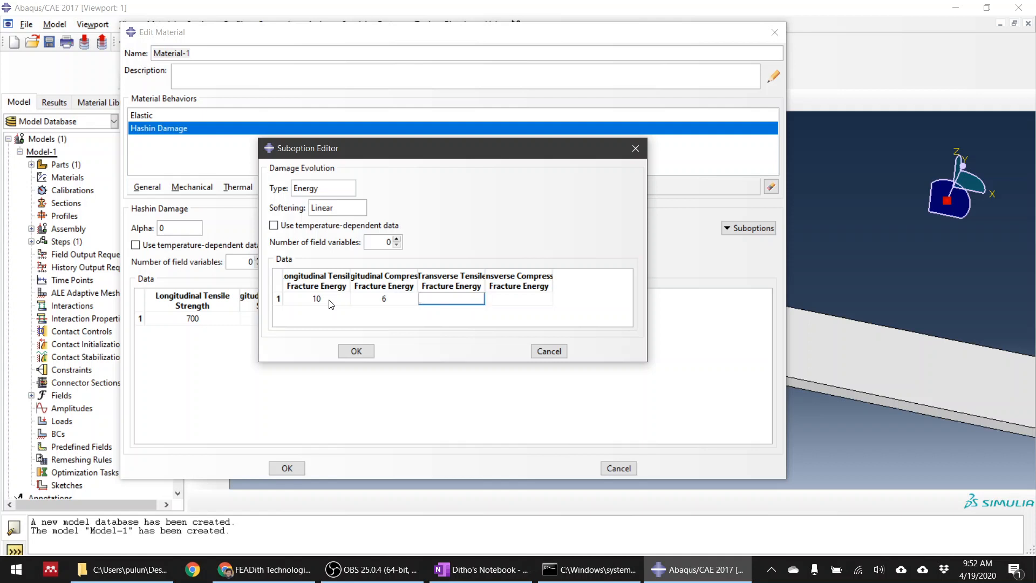
{"action": "type", "text": "0.2"}
{"action": "key", "text": "Tab"}
{"action": "type", "text": "0.2"}
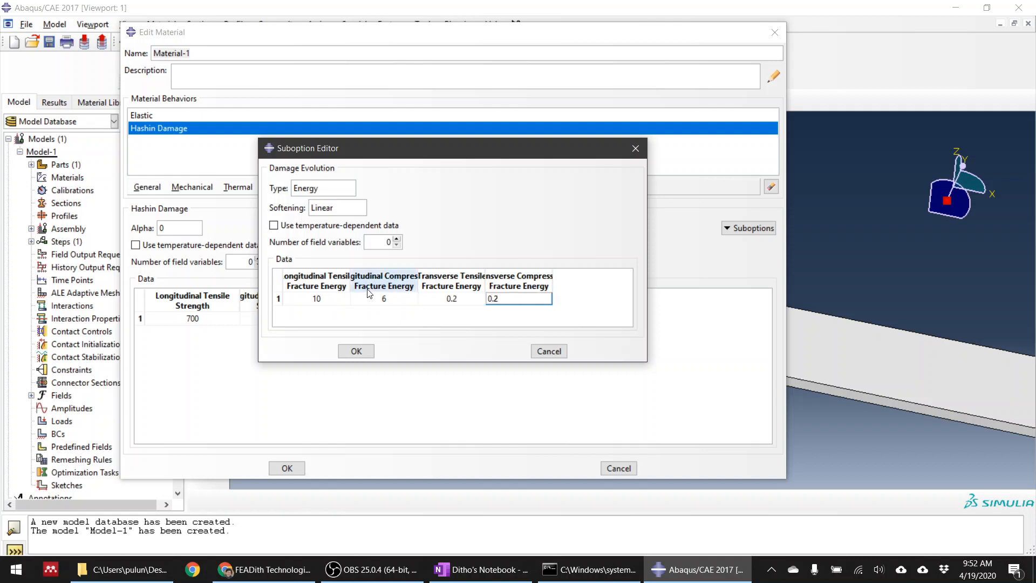
{"action": "key", "text": "BackSpace"}
{"action": "type", "text": "4"}
{"action": "left_click", "coordinate": [359, 352]}
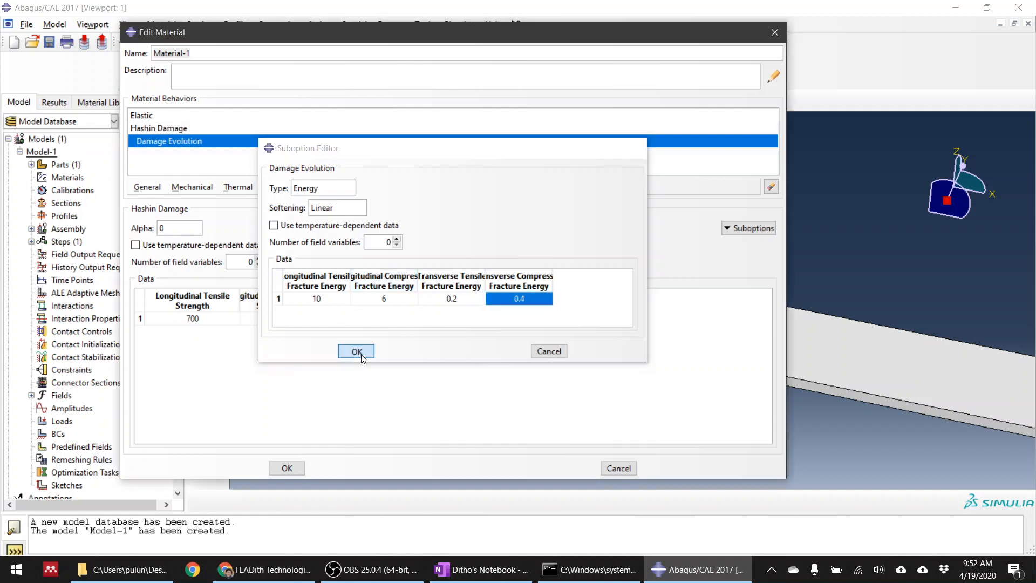
Open the Damage Stabilization suboption and set the viscosity coefficient in the longitudinal tensile direction to 0.001
{"action": "left_click", "coordinate": [730, 232]}
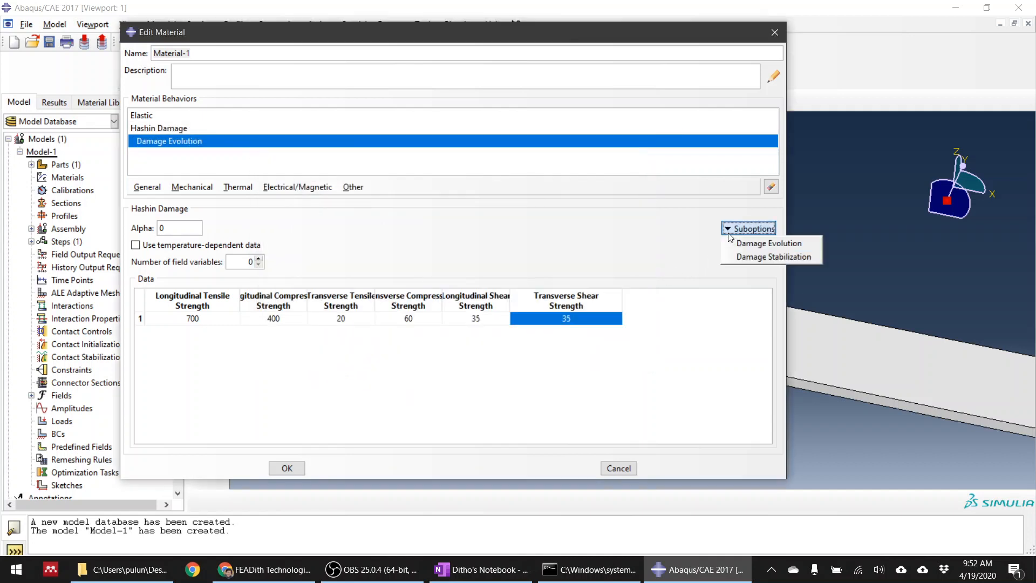
{"action": "left_click", "coordinate": [747, 259]}
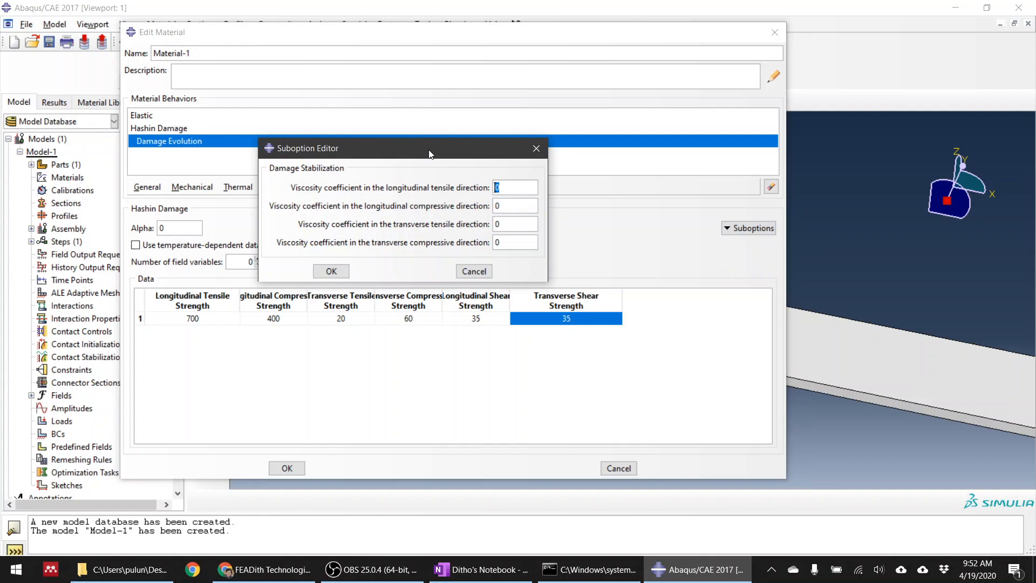
{"action": "left_click_drag", "start_coordinate": [430, 155], "coordinate": [419, 163]}
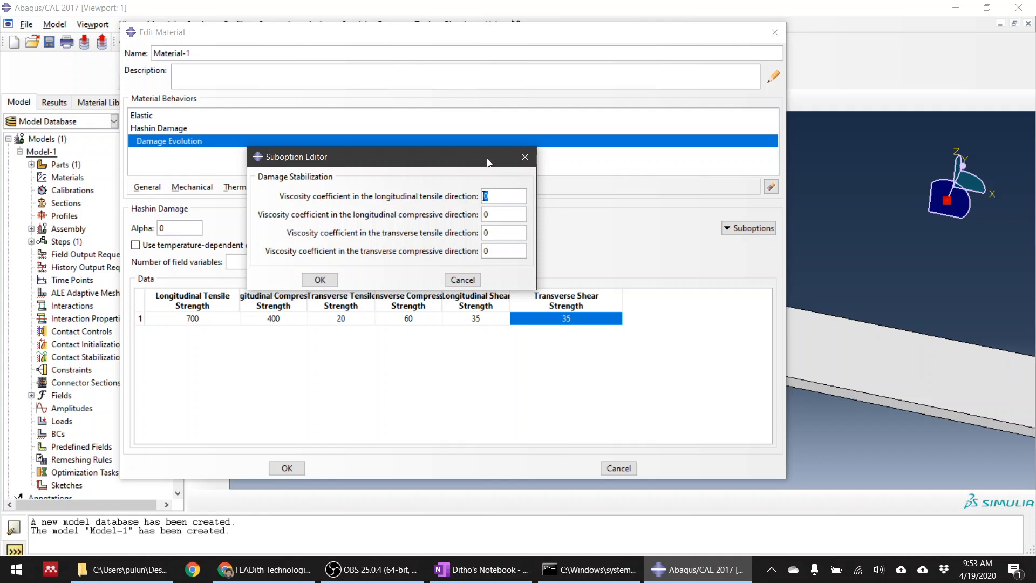
{"action": "left_click", "coordinate": [492, 194]}
{"action": "key", "text": "BackSpace"}
{"action": "type", "text": "0.001"}
Switch to OneNote and handwrite "Module Step" in blue on an empty area below the sketches
{"action": "left_click", "coordinate": [264, 569]}
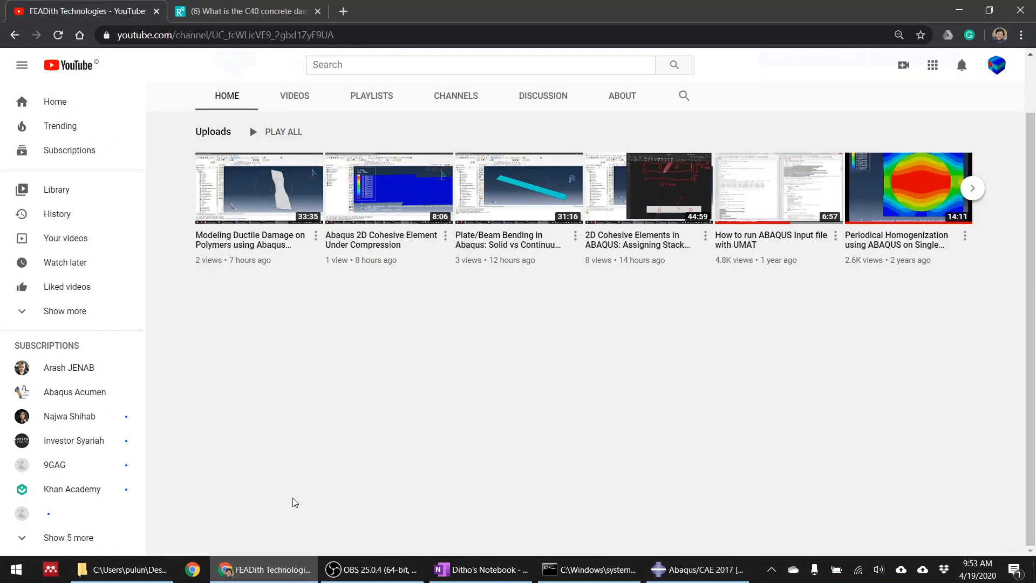
{"action": "left_click", "coordinate": [681, 569]}
{"action": "left_click", "coordinate": [482, 569]}
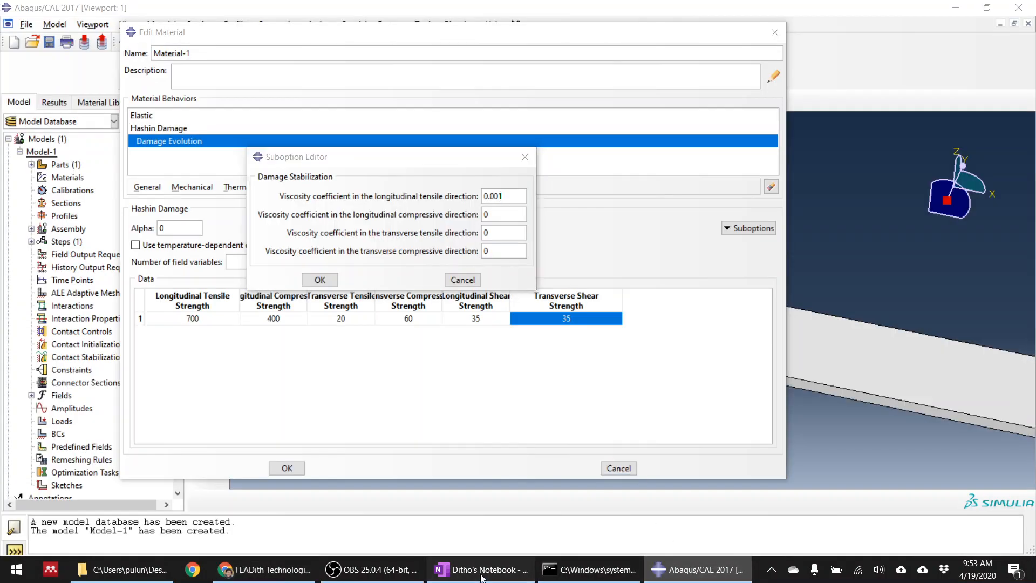
{"action": "scroll", "coordinate": [519, 435], "scroll_direction": "down", "scroll_amount": 10}
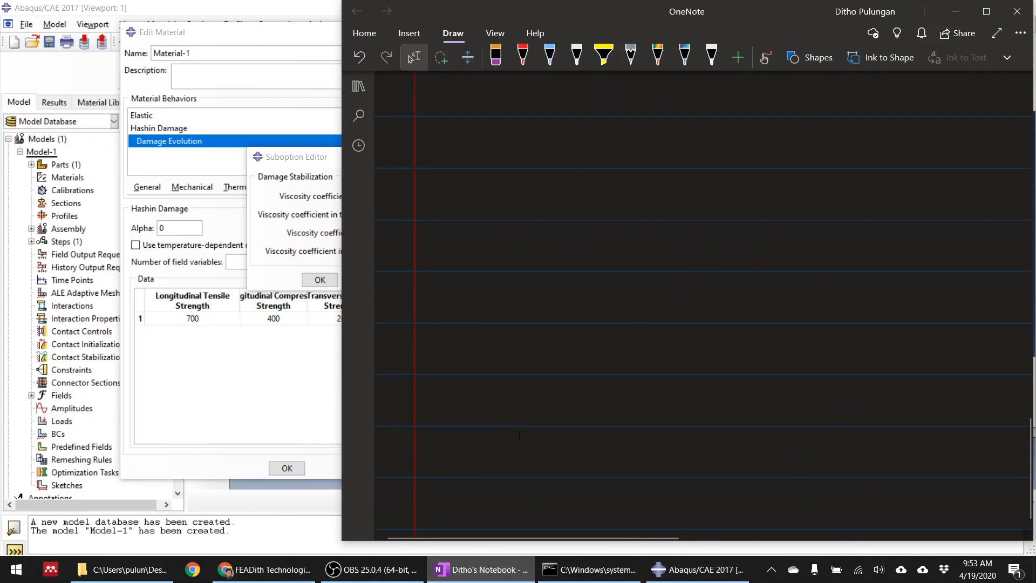
{"action": "mouse_move", "coordinate": [472, 207]}
{"action": "left_mouse_down"}
{"action": "mouse_move", "coordinate": [474, 257]}
{"action": "mouse_move", "coordinate": [505, 247]}
{"action": "mouse_move", "coordinate": [516, 226]}
{"action": "left_mouse_up"}
{"action": "mouse_move", "coordinate": [544, 227]}
{"action": "left_mouse_down"}
{"action": "mouse_move", "coordinate": [535, 248]}
{"action": "mouse_move", "coordinate": [603, 245]}
{"action": "mouse_move", "coordinate": [626, 259]}
{"action": "left_mouse_up"}
{"action": "left_click_drag", "start_coordinate": [756, 197], "coordinate": [739, 254]}
{"action": "mouse_move", "coordinate": [774, 191]}
{"action": "left_mouse_down"}
{"action": "mouse_move", "coordinate": [780, 251]}
{"action": "mouse_move", "coordinate": [814, 243]}
{"action": "left_mouse_up"}
{"action": "mouse_move", "coordinate": [823, 224]}
{"action": "left_mouse_down"}
{"action": "mouse_move", "coordinate": [819, 278]}
{"action": "mouse_move", "coordinate": [826, 244]}
{"action": "left_mouse_up"}
Handwrite "Time Period : 1" in blue beneath the "Module Step" heading
{"action": "left_click_drag", "start_coordinate": [469, 318], "coordinate": [468, 372]}
{"action": "mouse_move", "coordinate": [451, 327]}
{"action": "left_mouse_down"}
{"action": "mouse_move", "coordinate": [487, 322]}
{"action": "mouse_move", "coordinate": [492, 366]}
{"action": "mouse_move", "coordinate": [507, 366]}
{"action": "left_mouse_up"}
{"action": "left_click_drag", "start_coordinate": [504, 348], "coordinate": [529, 370]}
{"action": "mouse_move", "coordinate": [579, 327]}
{"action": "left_mouse_down"}
{"action": "mouse_move", "coordinate": [580, 369]}
{"action": "mouse_move", "coordinate": [584, 347]}
{"action": "left_mouse_up"}
{"action": "left_click_drag", "start_coordinate": [592, 351], "coordinate": [608, 370]}
{"action": "mouse_move", "coordinate": [607, 367]}
{"action": "left_mouse_down"}
{"action": "mouse_move", "coordinate": [621, 345]}
{"action": "mouse_move", "coordinate": [631, 369]}
{"action": "left_mouse_up"}
{"action": "mouse_move", "coordinate": [651, 352]}
{"action": "left_mouse_down"}
{"action": "mouse_move", "coordinate": [640, 368]}
{"action": "mouse_move", "coordinate": [653, 351]}
{"action": "left_mouse_up"}
{"action": "mouse_move", "coordinate": [672, 346]}
{"action": "left_mouse_down"}
{"action": "mouse_move", "coordinate": [677, 312]}
{"action": "mouse_move", "coordinate": [681, 351]}
{"action": "left_mouse_up"}
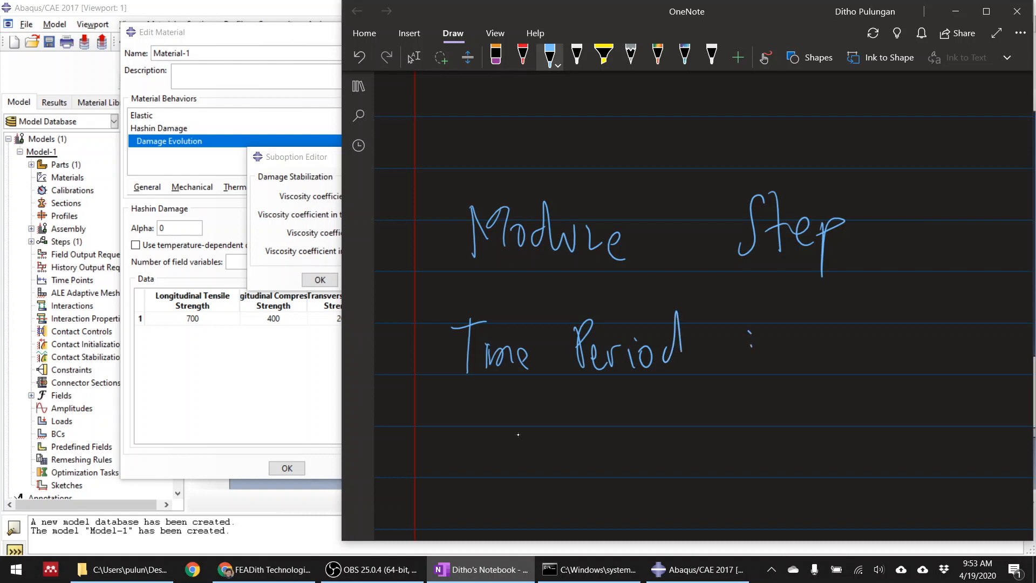
{"action": "left_click_drag", "start_coordinate": [831, 318], "coordinate": [836, 362]}
Write 10^-4 below the time period value of 1 and circle both numbers
{"action": "left_click_drag", "start_coordinate": [807, 442], "coordinate": [811, 482]}
{"action": "left_click_drag", "start_coordinate": [831, 439], "coordinate": [826, 441]}
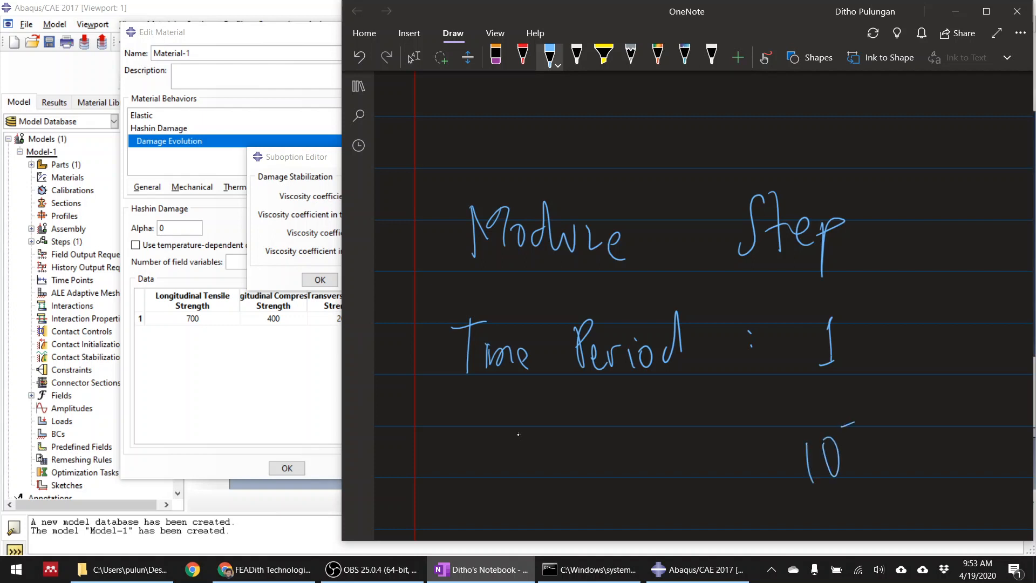
{"action": "left_click_drag", "start_coordinate": [868, 408], "coordinate": [875, 422]}
{"action": "left_click_drag", "start_coordinate": [876, 406], "coordinate": [877, 442]}
{"action": "mouse_move", "coordinate": [883, 386]}
{"action": "left_mouse_down"}
{"action": "mouse_move", "coordinate": [792, 483]}
{"action": "mouse_move", "coordinate": [888, 396]}
{"action": "left_mouse_up"}
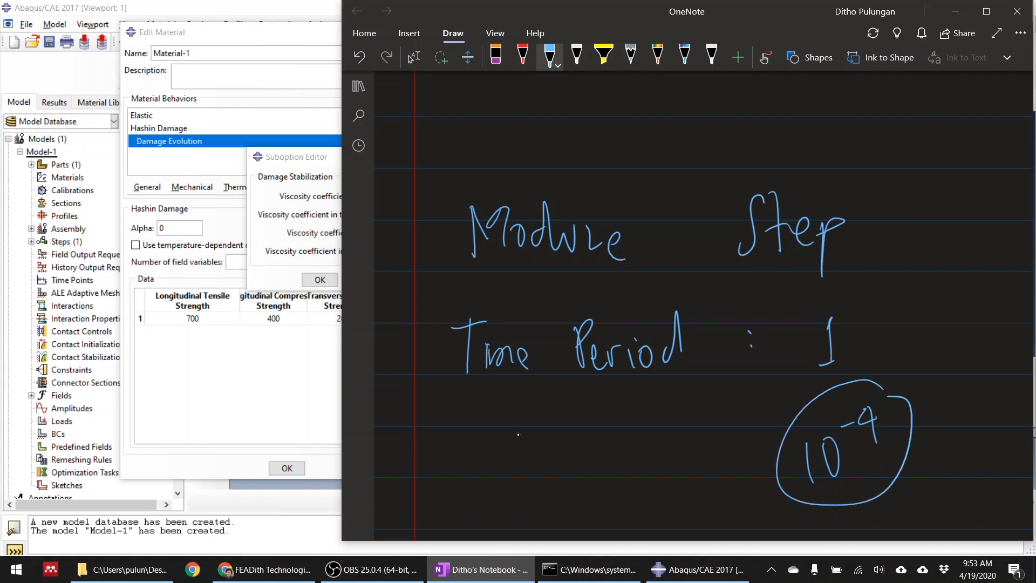
{"action": "mouse_move", "coordinate": [835, 296]}
{"action": "left_mouse_down"}
{"action": "mouse_move", "coordinate": [802, 316]}
{"action": "mouse_move", "coordinate": [860, 294]}
{"action": "left_mouse_up"}
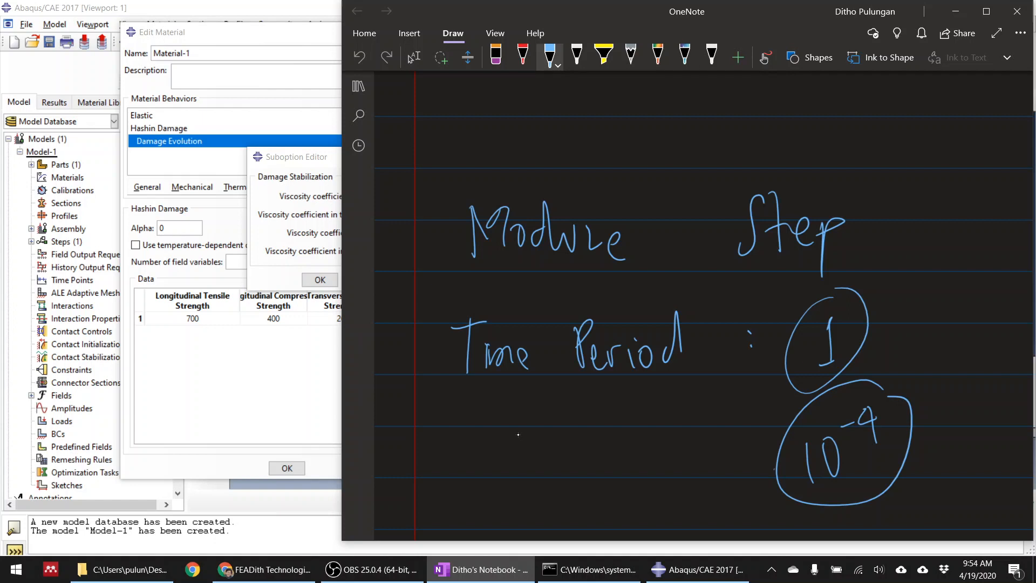
Write 10^-1 beside the circled 10^-4, circle it, and draw a second circle around the time period value of 1
{"action": "mouse_move", "coordinate": [682, 433]}
{"action": "left_mouse_down"}
{"action": "mouse_move", "coordinate": [679, 469]}
{"action": "mouse_move", "coordinate": [712, 439]}
{"action": "mouse_move", "coordinate": [715, 413]}
{"action": "mouse_move", "coordinate": [724, 421]}
{"action": "left_mouse_up"}
{"action": "left_click_drag", "start_coordinate": [723, 384], "coordinate": [674, 406]}
{"action": "left_click_drag", "start_coordinate": [662, 489], "coordinate": [715, 383]}
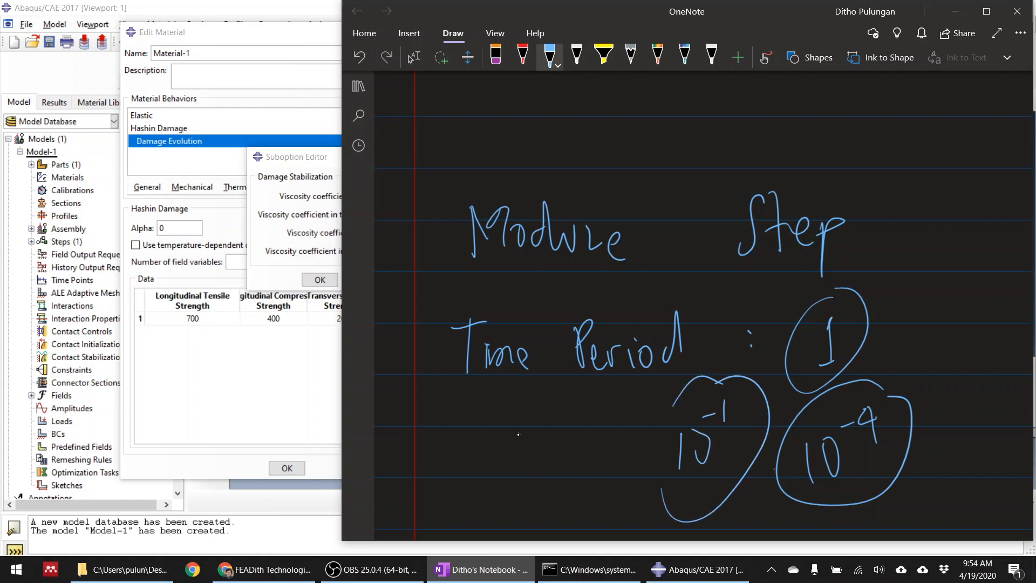
{"action": "left_click_drag", "start_coordinate": [862, 275], "coordinate": [851, 302]}
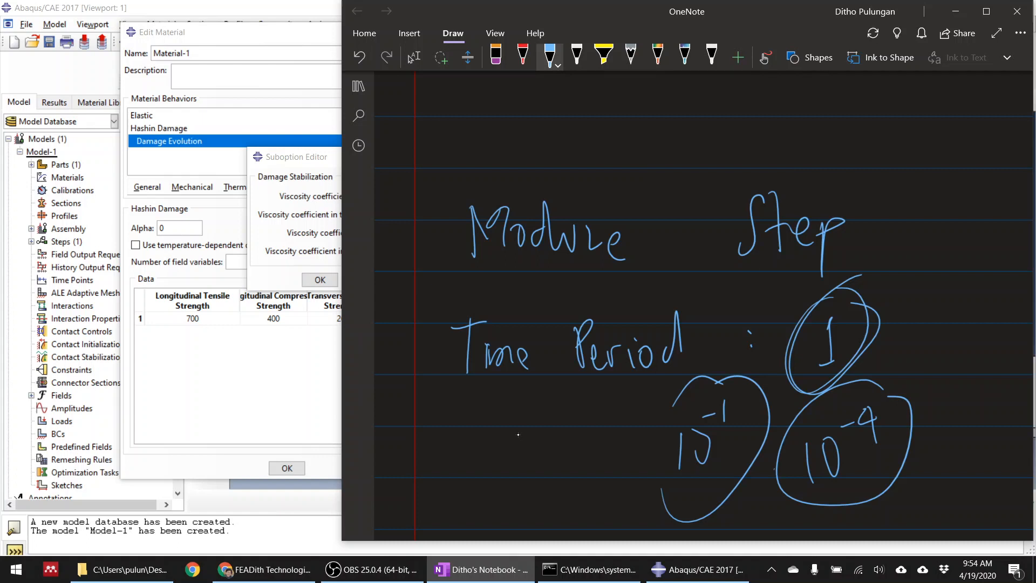
Return to Abaqus/CAE and set all four damage stabilization viscosity coefficients of Material-1 to 0.001
{"action": "left_click", "coordinate": [332, 157]}
{"action": "key", "text": "Tab"}
{"action": "type", "text": "0.001"}
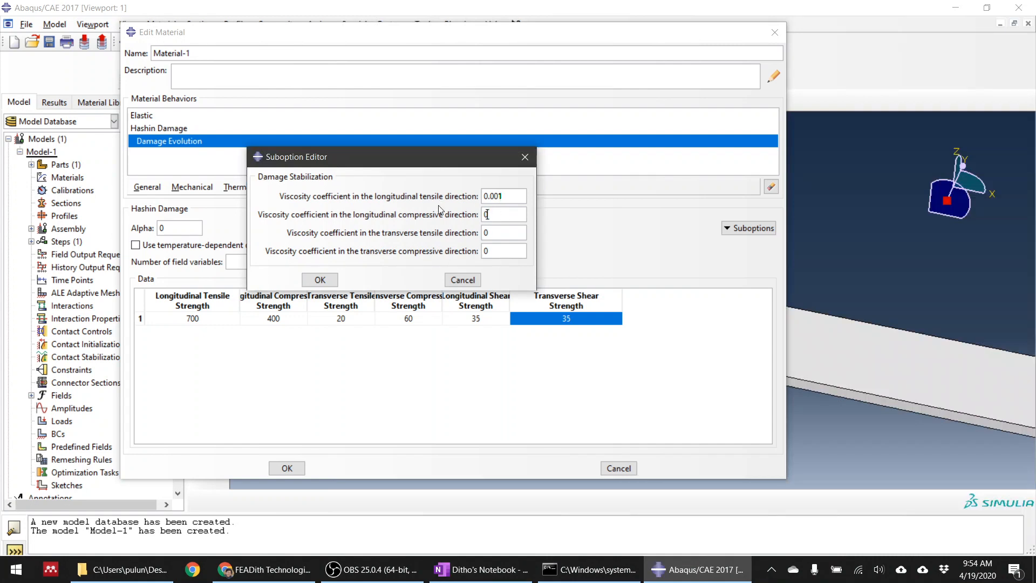
{"action": "key", "text": "Tab"}
{"action": "type", "text": "0.001"}
{"action": "key", "text": "Tab"}
{"action": "type", "text": "0.001"}
{"action": "key", "text": "Left"}
{"action": "type", "text": "0"}
{"action": "key", "text": "BackSpace"}
{"action": "left_click", "coordinate": [323, 280]}
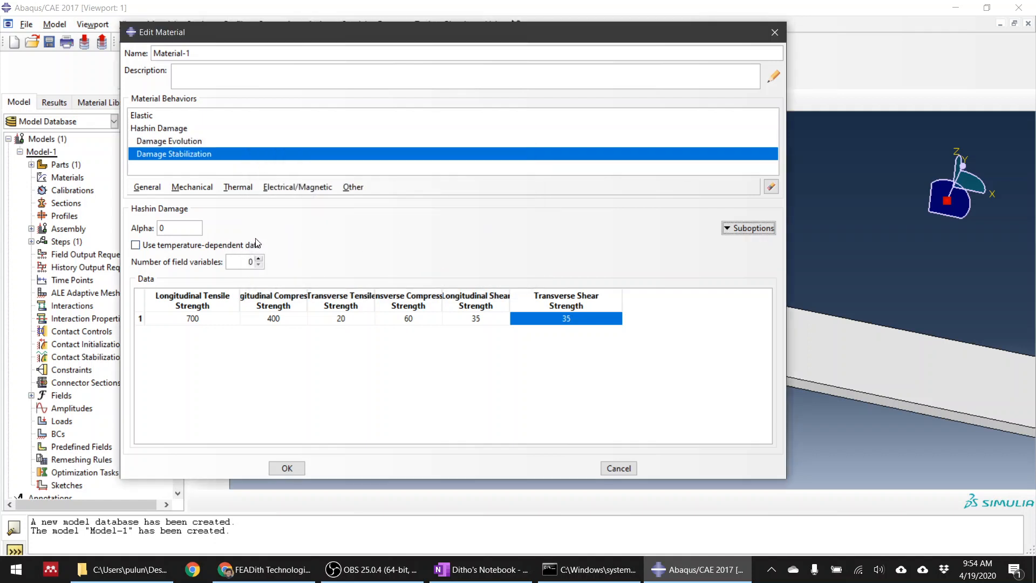
Check the damage evolution data, save the material definition, and start creating a composite layup
{"action": "left_click", "coordinate": [186, 141]}
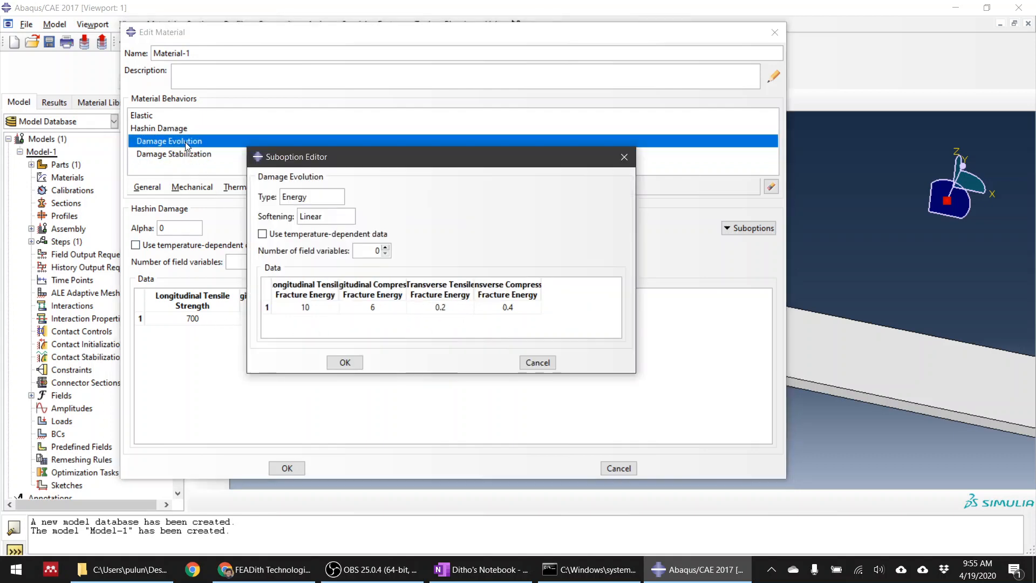
{"action": "left_click", "coordinate": [345, 363]}
{"action": "left_click", "coordinate": [281, 473]}
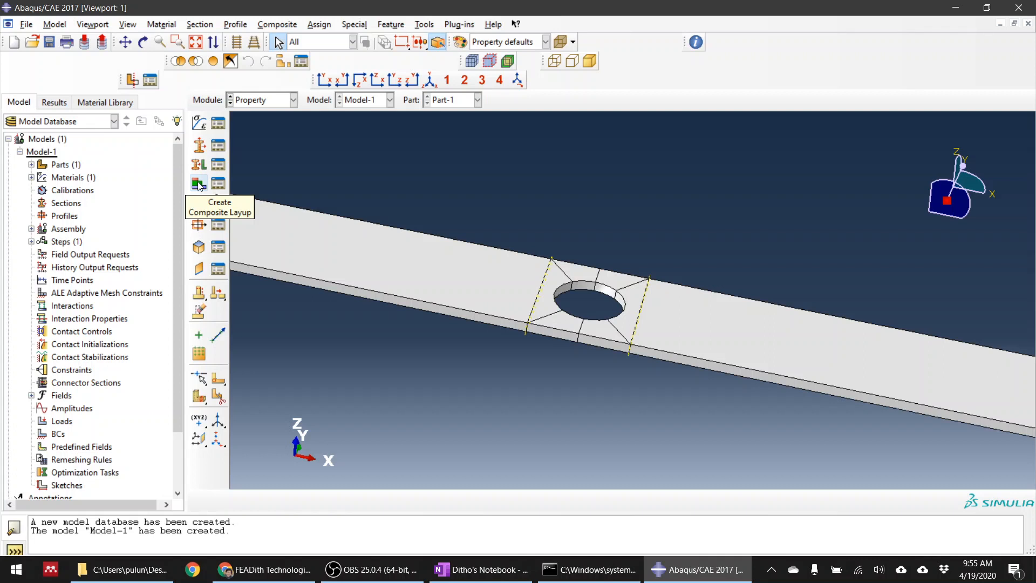
{"action": "scroll", "coordinate": [585, 250], "scroll_direction": "down", "scroll_amount": 2}
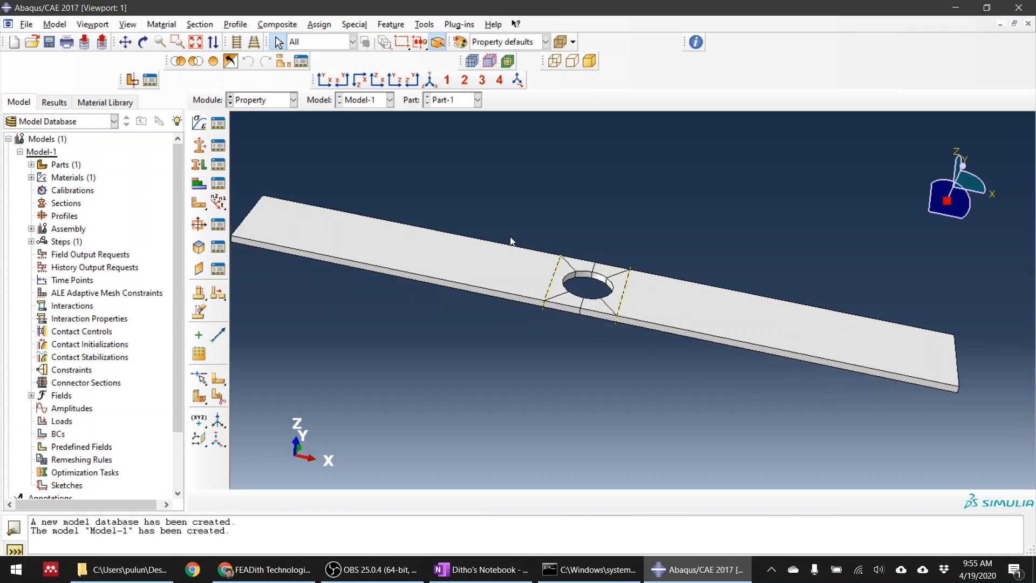
{"action": "left_click", "coordinate": [199, 184]}
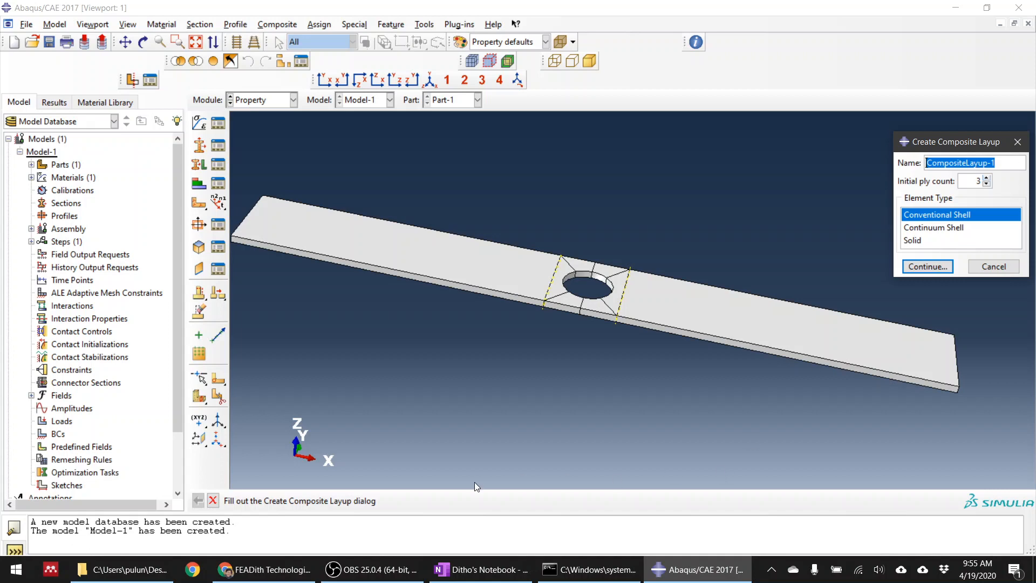
Switch to OneNote, handwrite a plus sign with "[0/90" beneath it below the earlier notes, and strike through the bracketed layup
{"action": "left_click", "coordinate": [480, 569]}
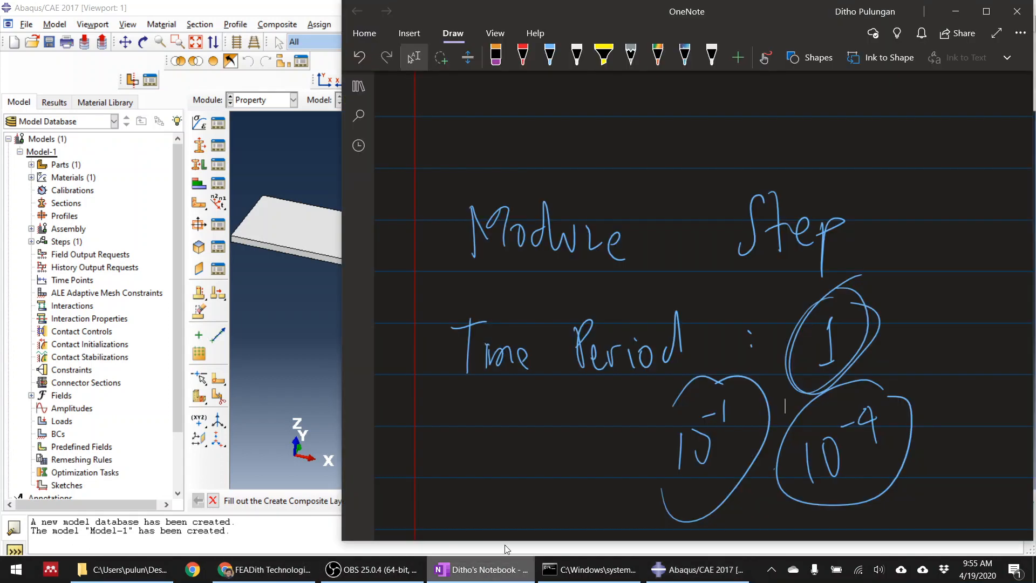
{"action": "scroll", "coordinate": [644, 413], "scroll_direction": "down", "scroll_amount": 5}
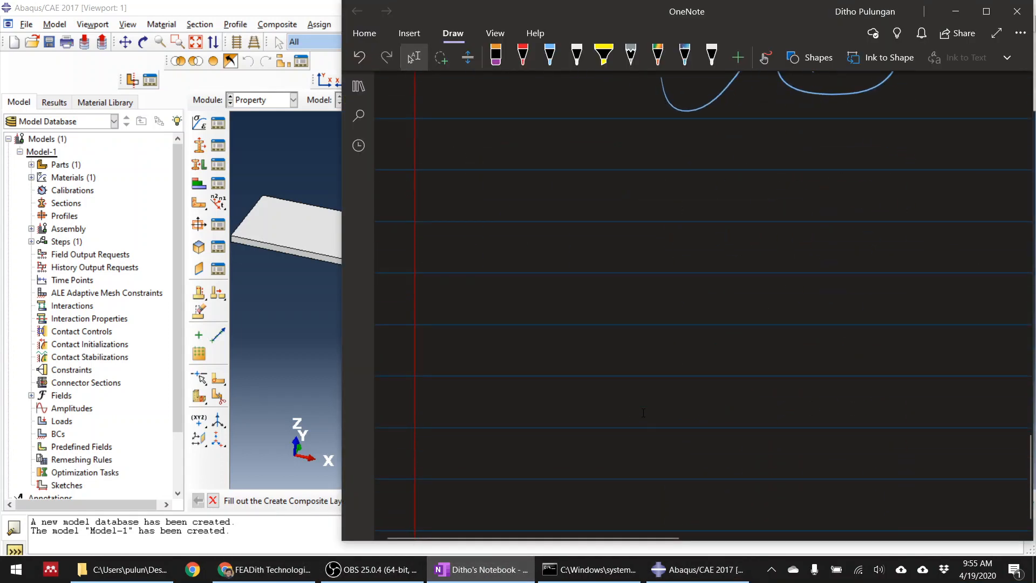
{"action": "left_click_drag", "start_coordinate": [541, 256], "coordinate": [534, 306]}
{"action": "left_click_drag", "start_coordinate": [518, 282], "coordinate": [569, 276]}
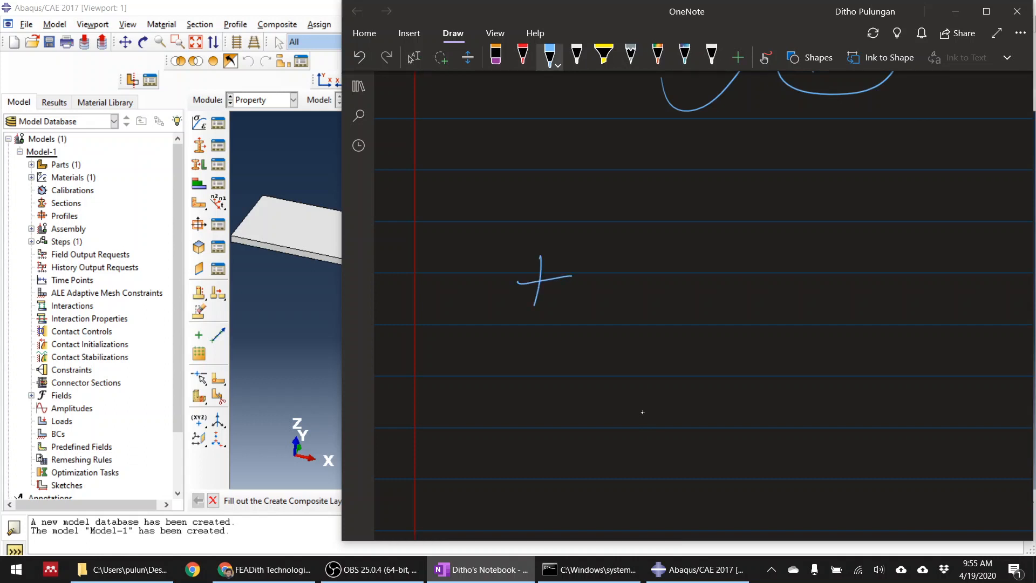
{"action": "mouse_move", "coordinate": [544, 338]}
{"action": "left_mouse_down"}
{"action": "mouse_move", "coordinate": [558, 443]}
{"action": "mouse_move", "coordinate": [579, 339]}
{"action": "left_mouse_up"}
{"action": "mouse_move", "coordinate": [589, 381]}
{"action": "left_mouse_down"}
{"action": "mouse_move", "coordinate": [593, 410]}
{"action": "mouse_move", "coordinate": [582, 381]}
{"action": "left_mouse_up"}
{"action": "left_click_drag", "start_coordinate": [653, 316], "coordinate": [625, 445]}
{"action": "mouse_move", "coordinate": [666, 392]}
{"action": "left_mouse_down"}
{"action": "mouse_move", "coordinate": [690, 381]}
{"action": "mouse_move", "coordinate": [681, 423]}
{"action": "left_mouse_up"}
{"action": "left_click_drag", "start_coordinate": [712, 376], "coordinate": [702, 401]}
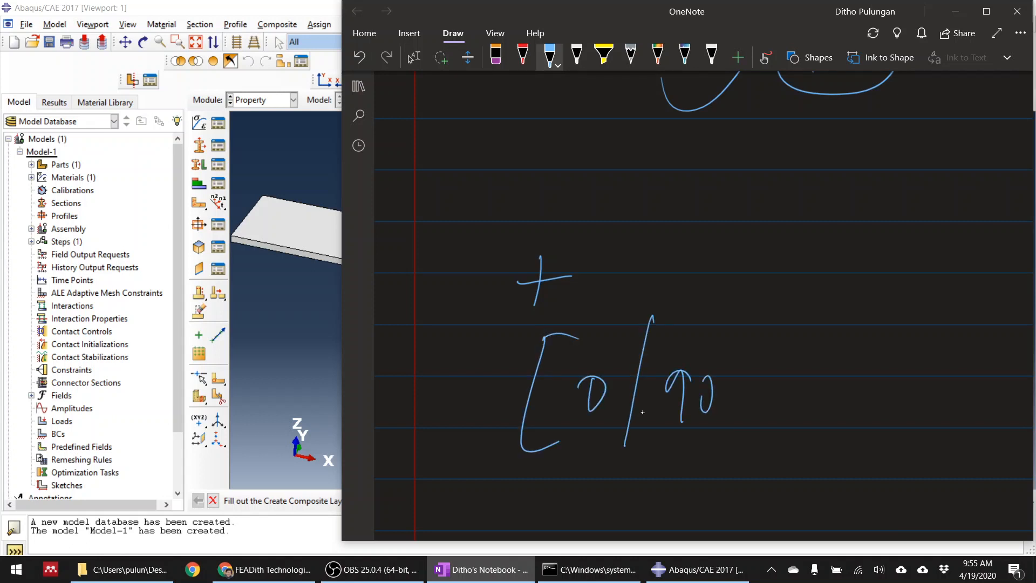
{"action": "mouse_move", "coordinate": [537, 398]}
{"action": "left_mouse_down"}
{"action": "mouse_move", "coordinate": [586, 367]}
{"action": "mouse_move", "coordinate": [601, 419]}
{"action": "left_mouse_up"}
{"action": "key", "text": "Escape"}
Handwrite an opening bracket followed by "0 / +45 /" in blue below the crossed-out layup
{"action": "scroll", "coordinate": [673, 393], "scroll_direction": "down", "scroll_amount": 4}
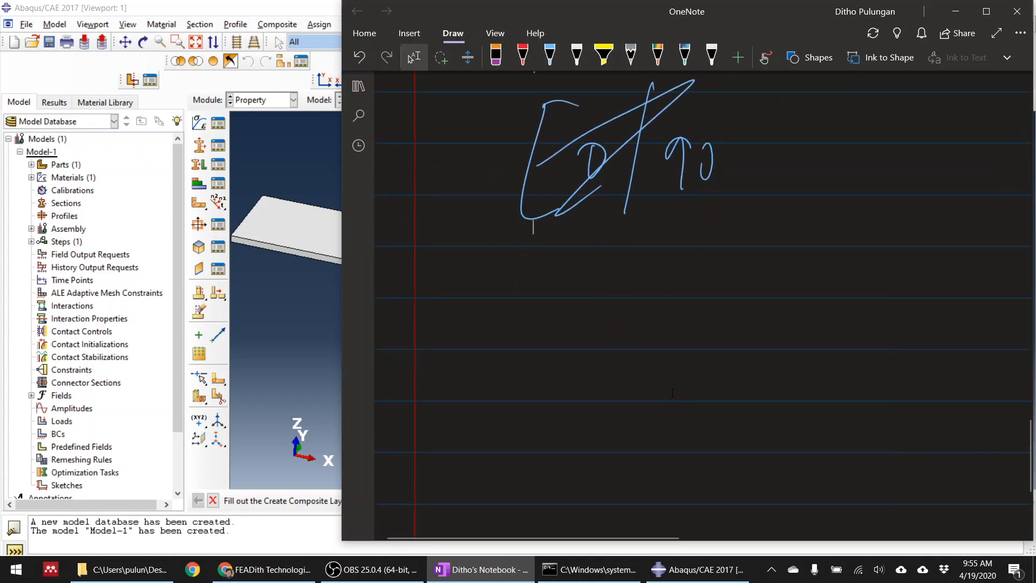
{"action": "mouse_move", "coordinate": [532, 280]}
{"action": "left_mouse_down"}
{"action": "mouse_move", "coordinate": [530, 416]}
{"action": "mouse_move", "coordinate": [582, 282]}
{"action": "left_mouse_up"}
{"action": "left_click_drag", "start_coordinate": [573, 331], "coordinate": [566, 374]}
{"action": "left_click_drag", "start_coordinate": [648, 278], "coordinate": [611, 416]}
{"action": "mouse_move", "coordinate": [676, 338]}
{"action": "left_mouse_down"}
{"action": "mouse_move", "coordinate": [668, 369]}
{"action": "mouse_move", "coordinate": [678, 351]}
{"action": "left_mouse_up"}
{"action": "left_click_drag", "start_coordinate": [712, 340], "coordinate": [707, 384]}
{"action": "mouse_move", "coordinate": [734, 332]}
{"action": "left_mouse_down"}
{"action": "mouse_move", "coordinate": [728, 381]}
{"action": "mouse_move", "coordinate": [747, 331]}
{"action": "left_mouse_up"}
{"action": "left_click_drag", "start_coordinate": [799, 268], "coordinate": [769, 413]}
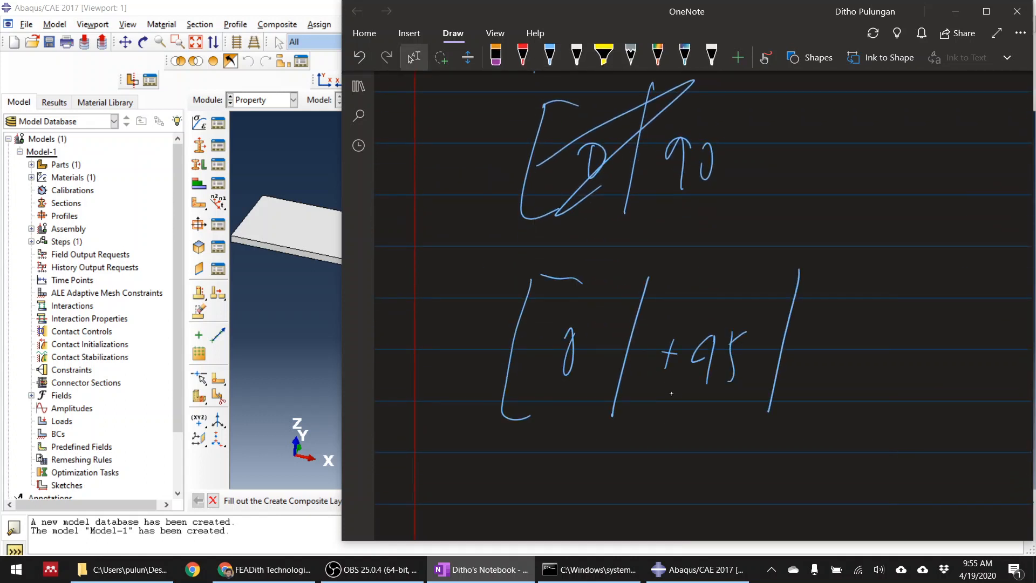
Complete the handwritten stacking sequence with "-45 / 90", a closing stroke and a subscript "S"
{"action": "left_click_drag", "start_coordinate": [797, 369], "coordinate": [816, 367]}
{"action": "mouse_move", "coordinate": [847, 334]}
{"action": "left_mouse_down"}
{"action": "mouse_move", "coordinate": [834, 363]}
{"action": "mouse_move", "coordinate": [862, 361]}
{"action": "left_mouse_up"}
{"action": "left_click_drag", "start_coordinate": [854, 346], "coordinate": [852, 390]}
{"action": "left_click_drag", "start_coordinate": [886, 336], "coordinate": [875, 386]}
{"action": "left_click_drag", "start_coordinate": [884, 336], "coordinate": [903, 333]}
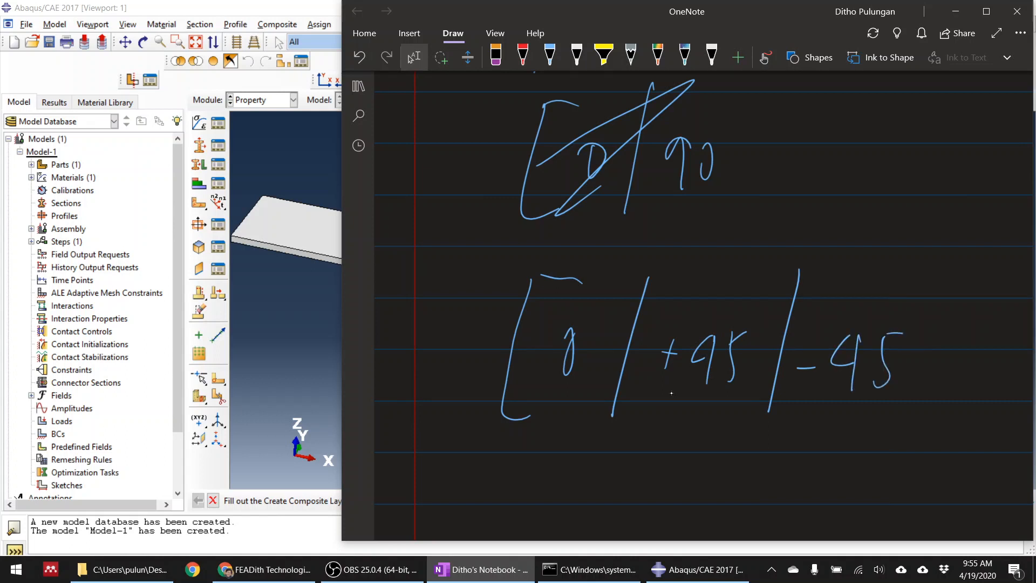
{"action": "left_click_drag", "start_coordinate": [952, 265], "coordinate": [909, 453]}
{"action": "left_click_drag", "start_coordinate": [974, 321], "coordinate": [967, 391]}
{"action": "left_click_drag", "start_coordinate": [980, 345], "coordinate": [982, 346]}
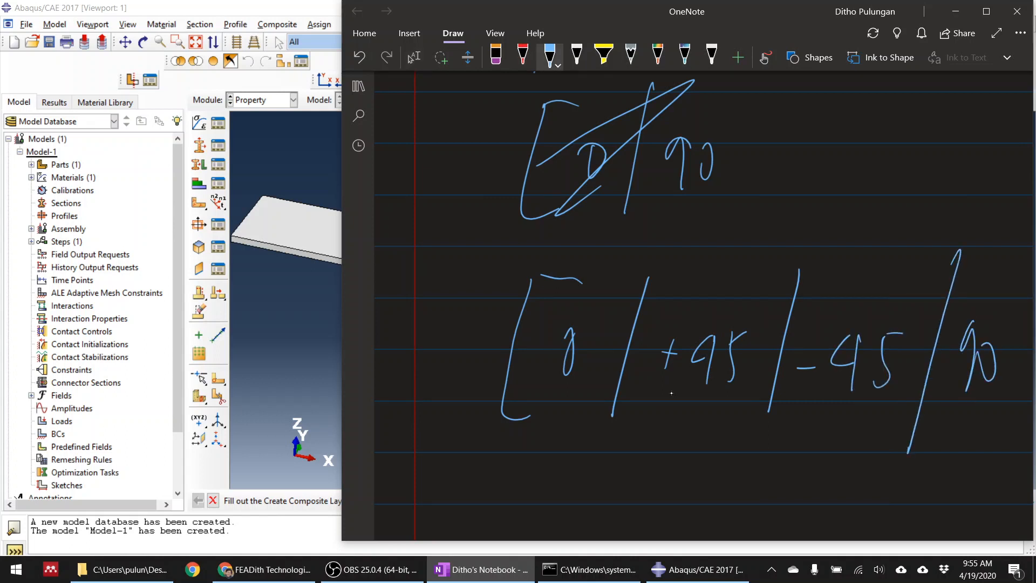
{"action": "left_click_drag", "start_coordinate": [1024, 212], "coordinate": [977, 505]}
{"action": "left_click_drag", "start_coordinate": [1007, 457], "coordinate": [989, 506]}
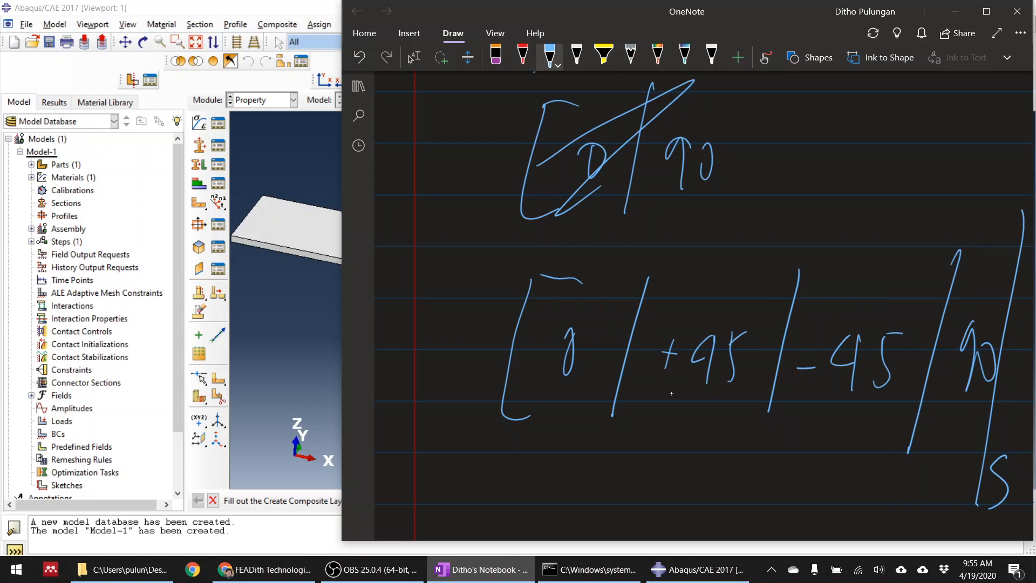
Switch back to Abaqus/CAE and create CompositeLayup-1 with an initial ply count of 4 and the Continuum Shell element type
{"action": "left_click", "coordinate": [278, 282]}
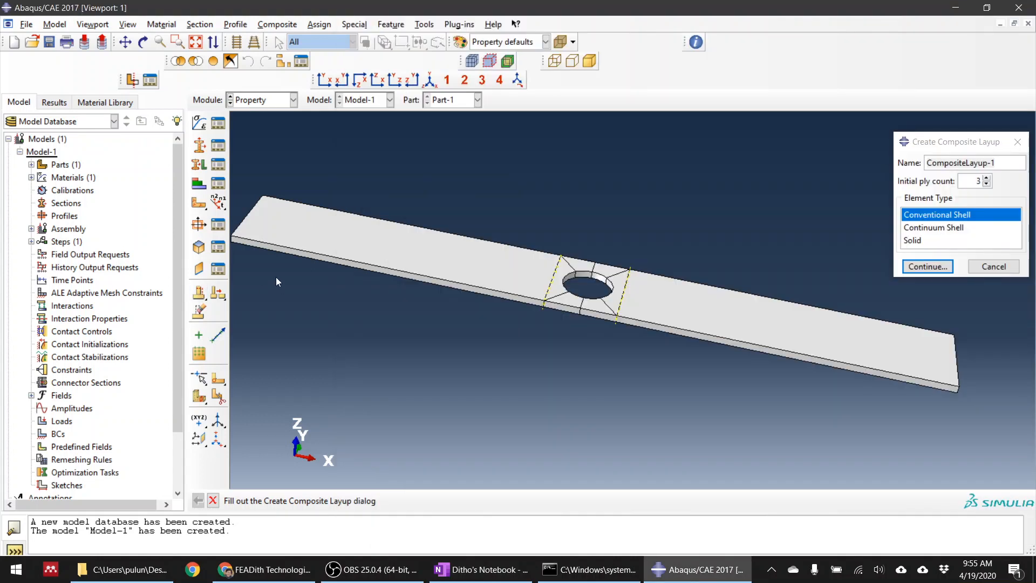
{"action": "left_click", "coordinate": [989, 183]}
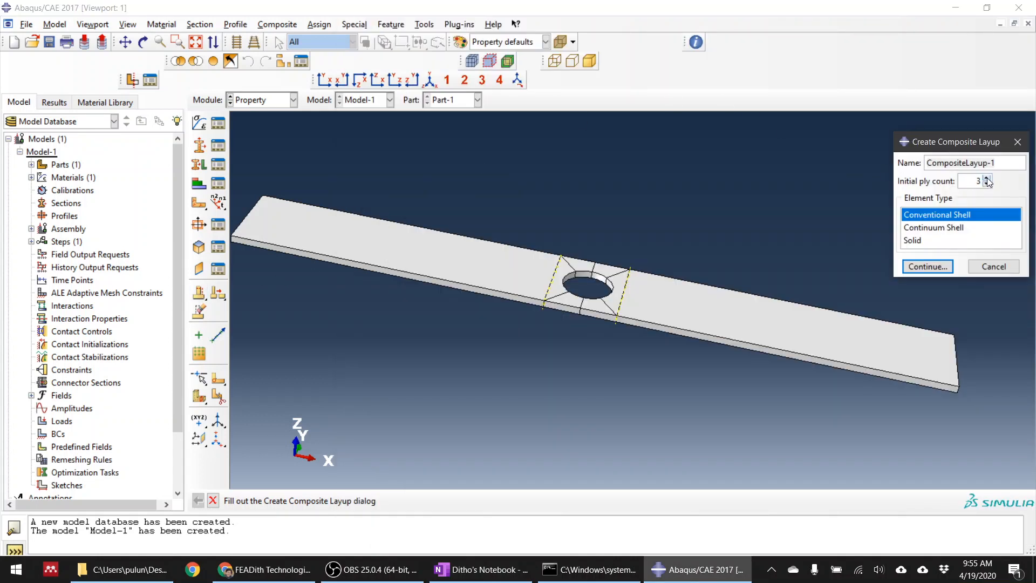
{"action": "left_click", "coordinate": [987, 179]}
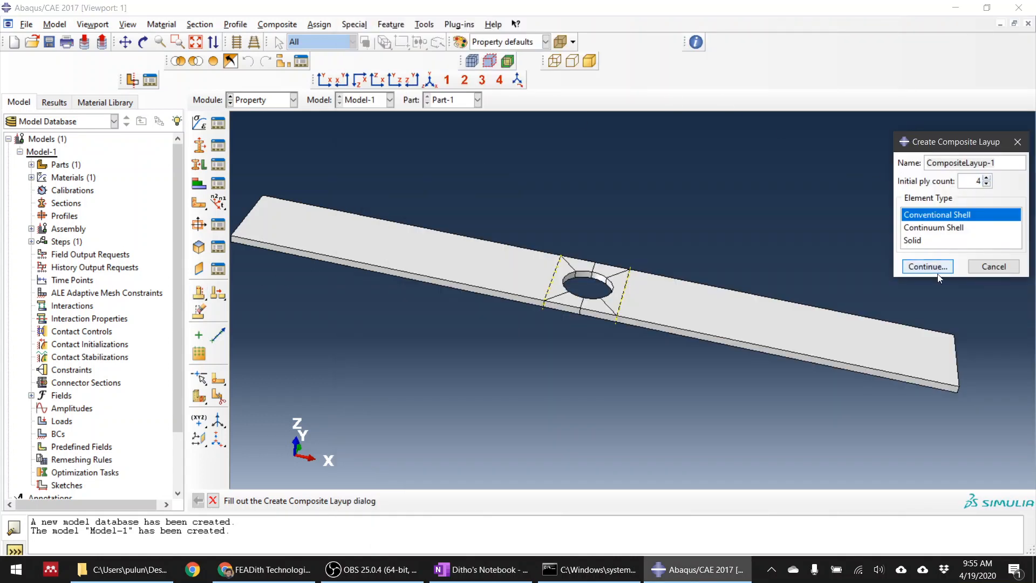
{"action": "left_click", "coordinate": [949, 227]}
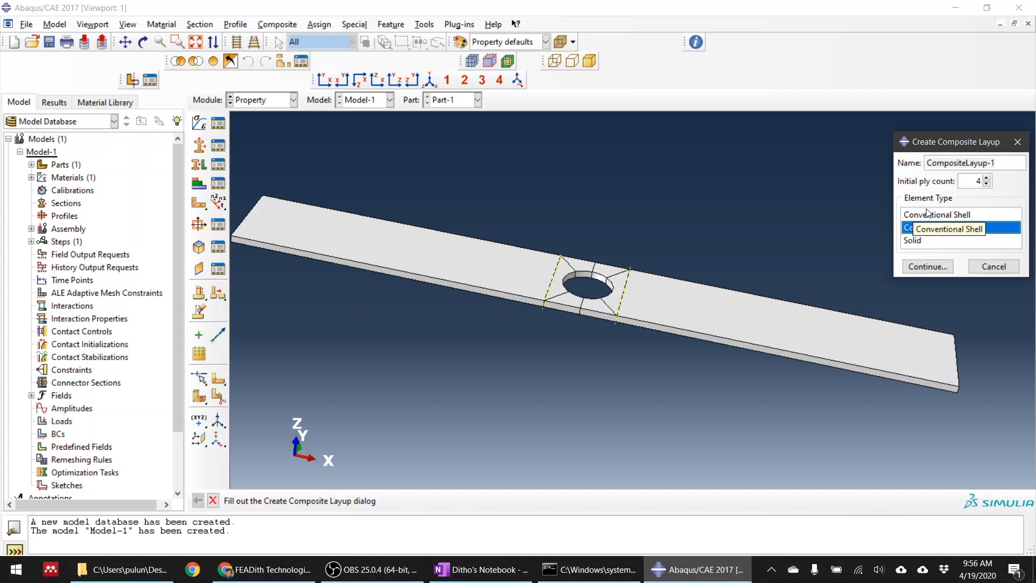
{"action": "left_click", "coordinate": [950, 217]}
{"action": "left_click", "coordinate": [950, 230]}
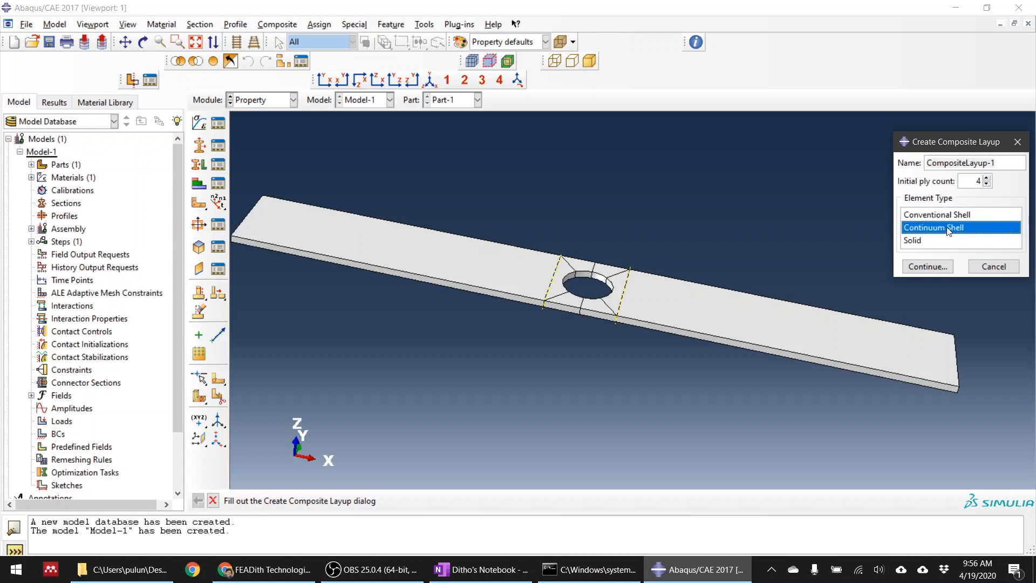
{"action": "left_click", "coordinate": [932, 266]}
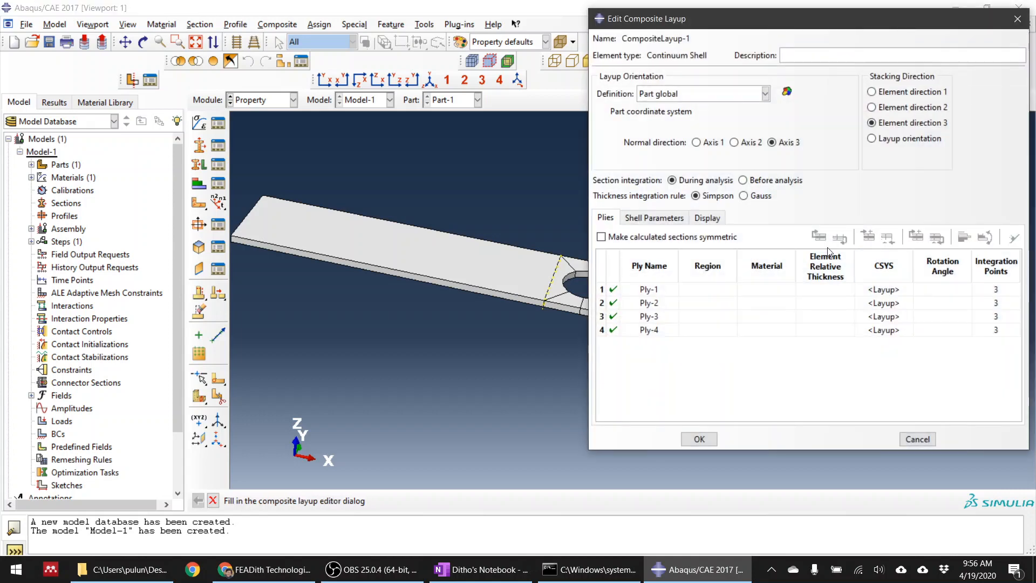
Assign the entire plate as the region for all four plies of the layup
{"action": "left_click_drag", "start_coordinate": [712, 19], "coordinate": [642, 31]}
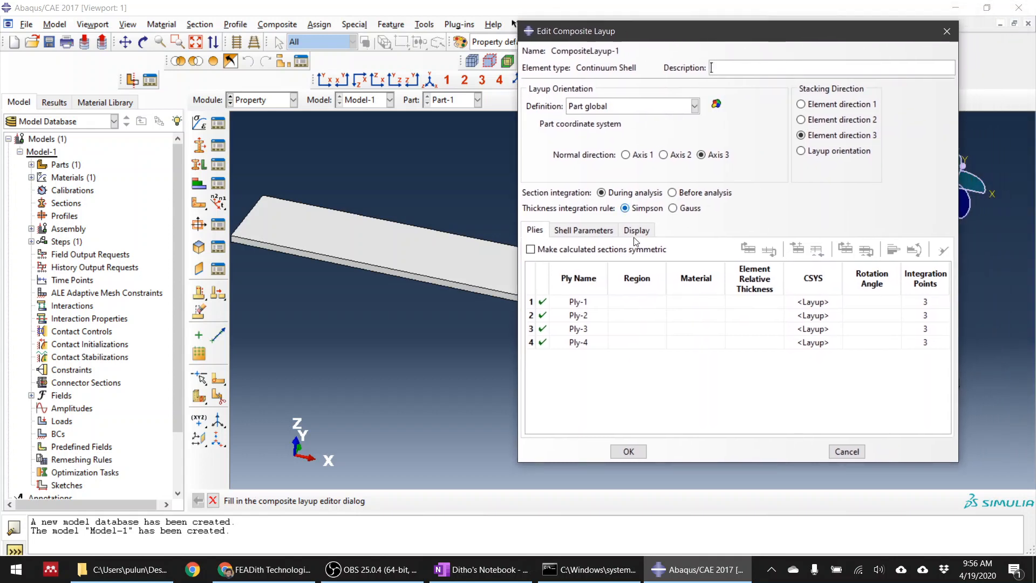
{"action": "left_click", "coordinate": [641, 279]}
{"action": "double_click", "coordinate": [640, 277]}
{"action": "scroll", "coordinate": [562, 249], "scroll_direction": "up", "scroll_amount": 3}
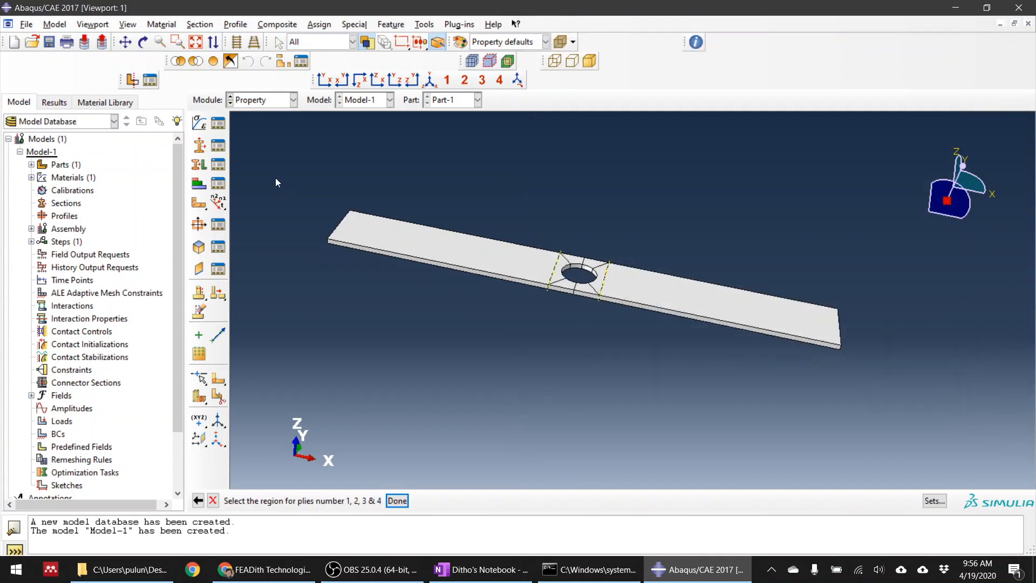
{"action": "left_click_drag", "start_coordinate": [277, 178], "coordinate": [910, 392]}
{"action": "left_click", "coordinate": [397, 500]}
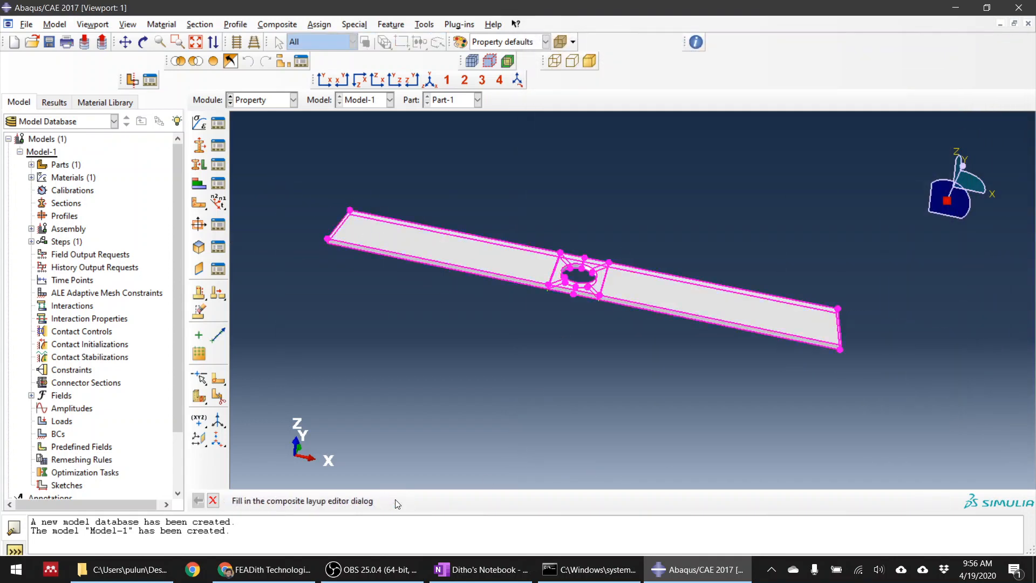
Examine the layup's orientation axes and reference directions on the plate from several angles and in the XY view
{"action": "mouse_move", "coordinate": [646, 38]}
{"action": "left_mouse_down"}
{"action": "mouse_move", "coordinate": [619, 105]}
{"action": "mouse_move", "coordinate": [581, 106]}
{"action": "left_mouse_up"}
{"action": "left_click", "coordinate": [633, 348]}
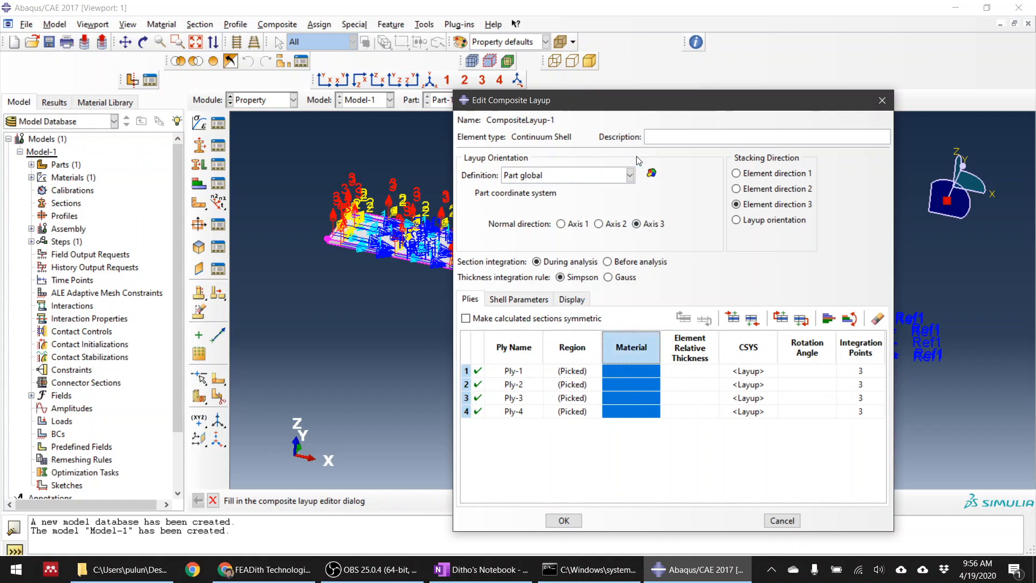
{"action": "left_click_drag", "start_coordinate": [627, 112], "coordinate": [164, 71]}
{"action": "scroll", "coordinate": [828, 255], "scroll_direction": "down", "scroll_amount": 2}
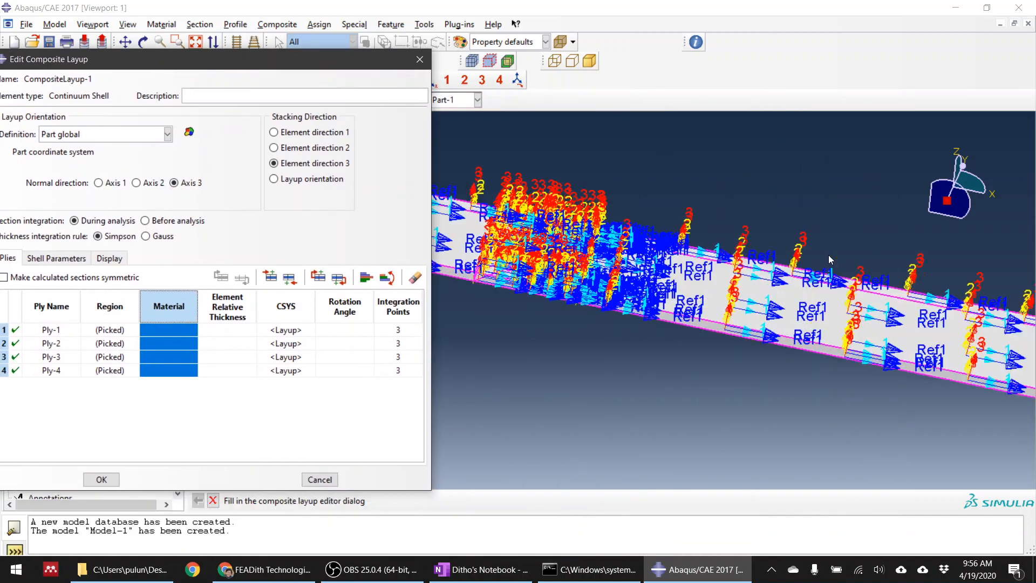
{"action": "left_click_drag", "start_coordinate": [761, 214], "coordinate": [539, 261], "text": "ctrl+alt"}
{"action": "left_click_drag", "start_coordinate": [551, 305], "coordinate": [506, 218], "text": "ctrl+alt"}
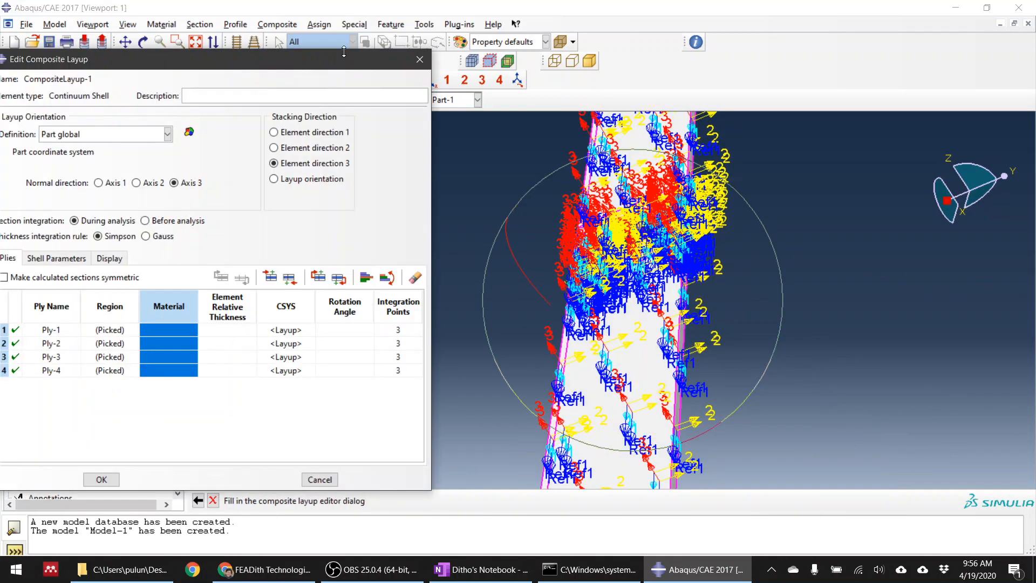
{"action": "left_click_drag", "start_coordinate": [340, 64], "coordinate": [330, 180]}
{"action": "left_click", "coordinate": [324, 80]}
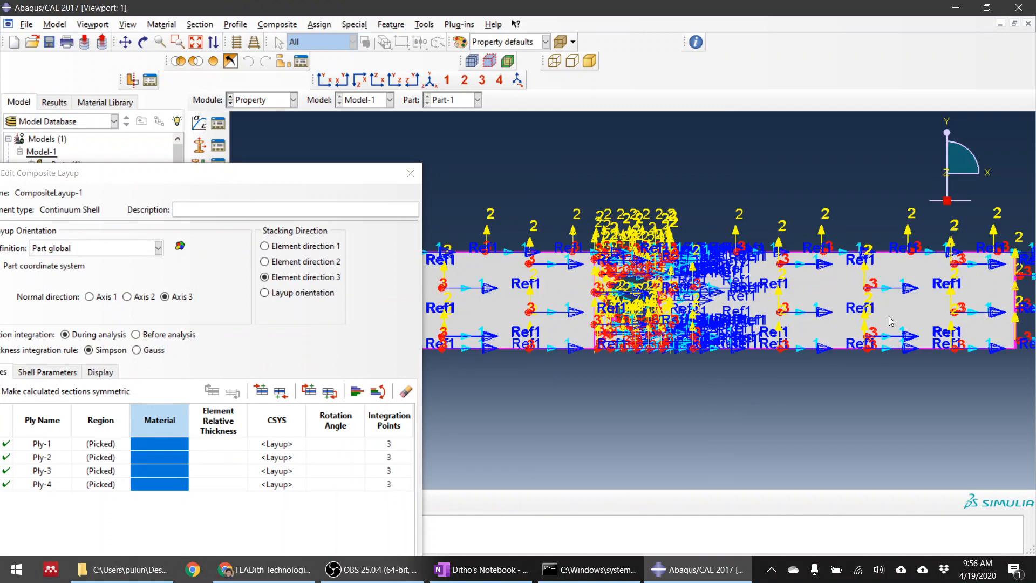
{"action": "scroll", "coordinate": [936, 321], "scroll_direction": "up", "scroll_amount": 2}
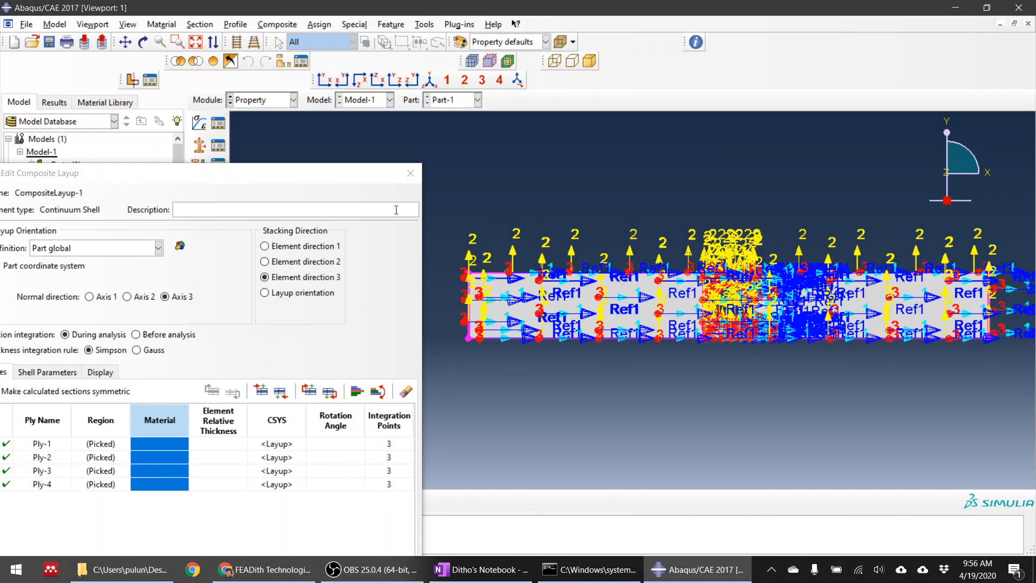
{"action": "left_click_drag", "start_coordinate": [347, 174], "coordinate": [543, 108]}
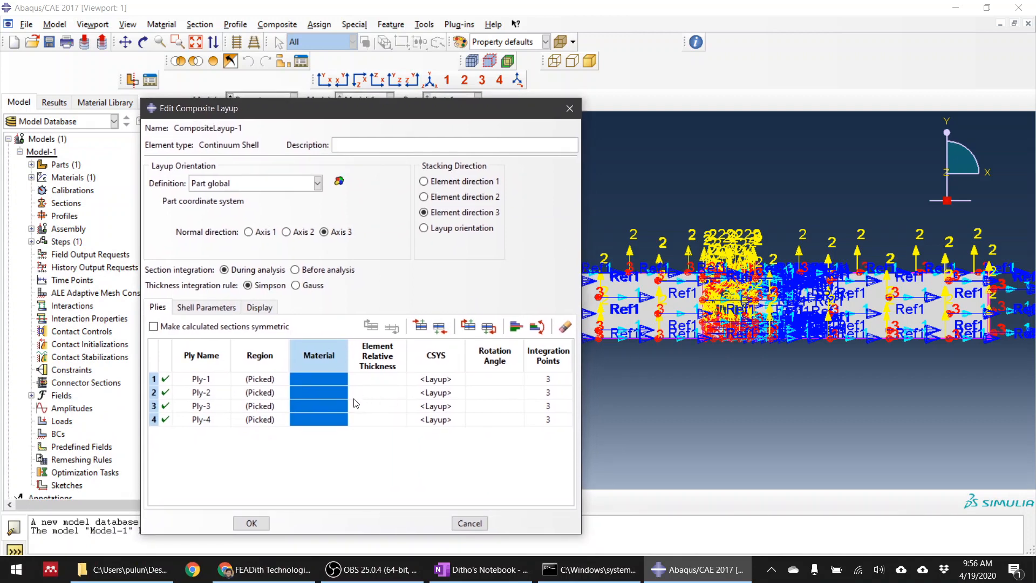
Assign Material-1 to all four plies of the layup and open their element relative thickness for editing
{"action": "double_click", "coordinate": [325, 381]}
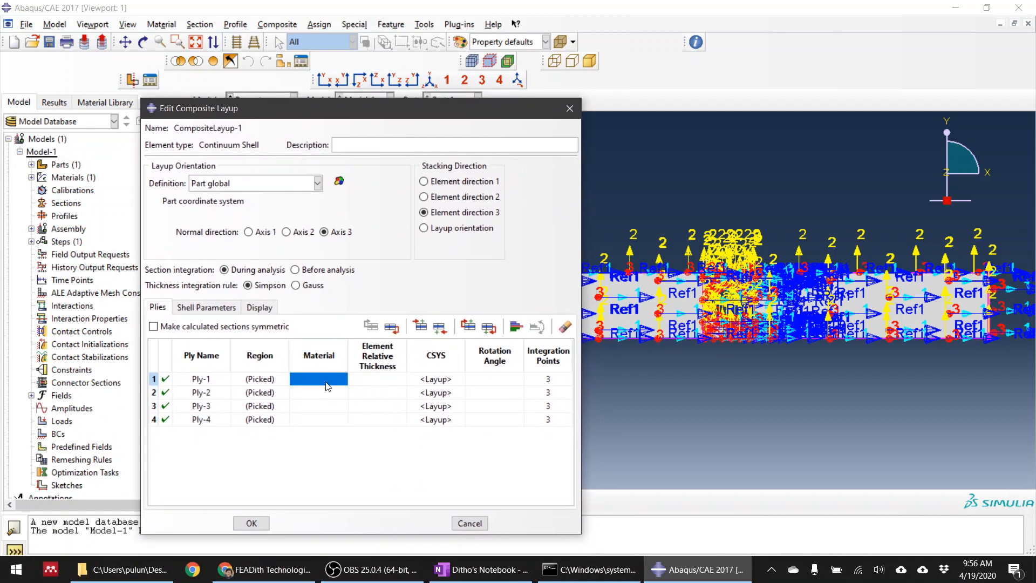
{"action": "left_click", "coordinate": [939, 360]}
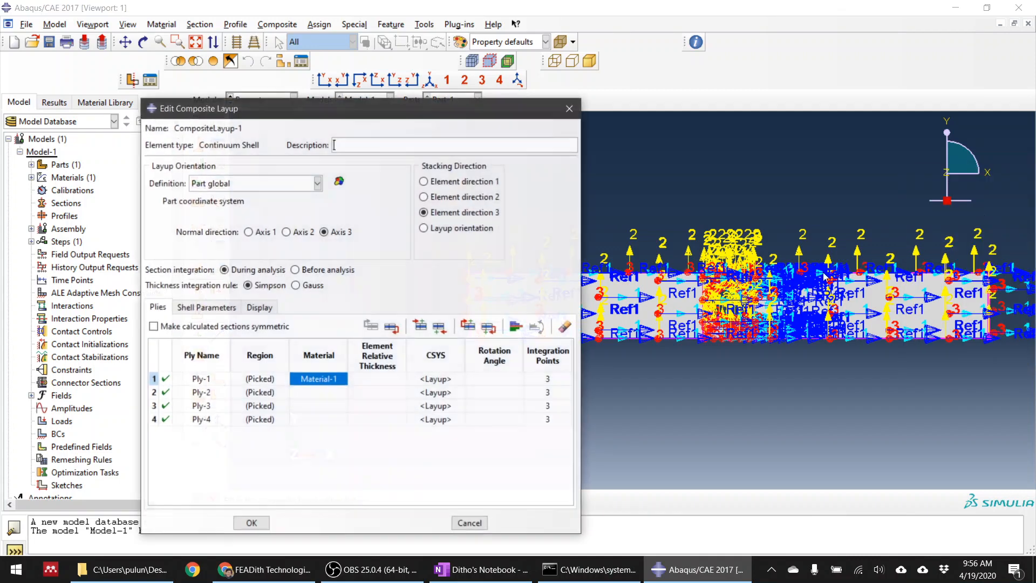
{"action": "left_click", "coordinate": [319, 356]}
{"action": "left_click", "coordinate": [318, 392]}
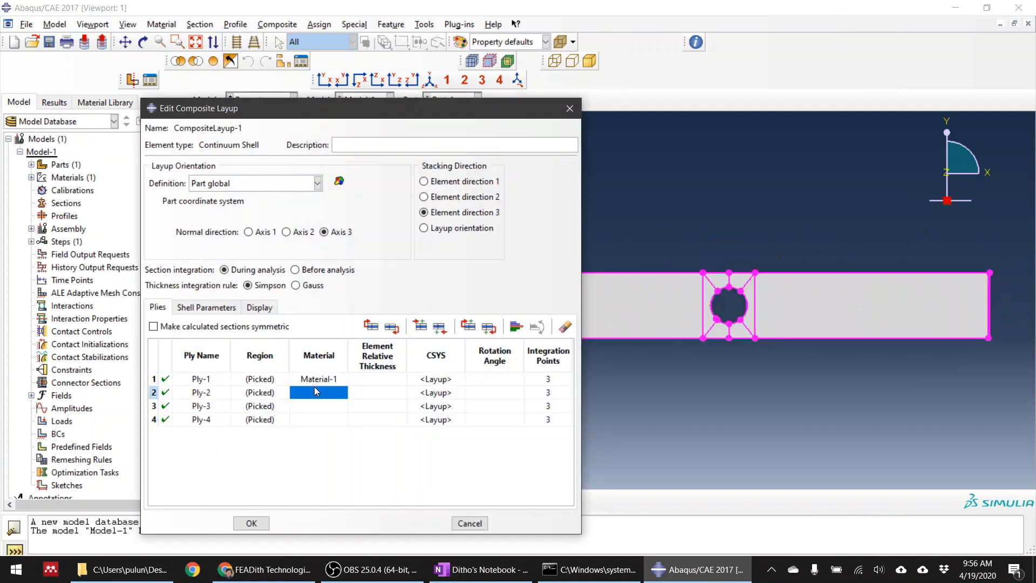
{"action": "double_click", "coordinate": [326, 392]}
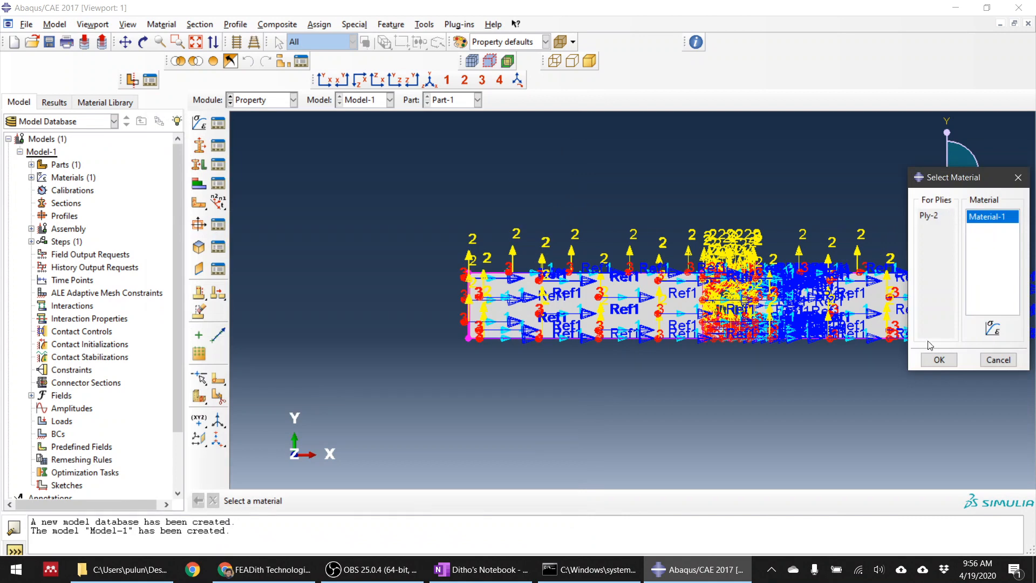
{"action": "left_click", "coordinate": [939, 360]}
{"action": "double_click", "coordinate": [340, 355]}
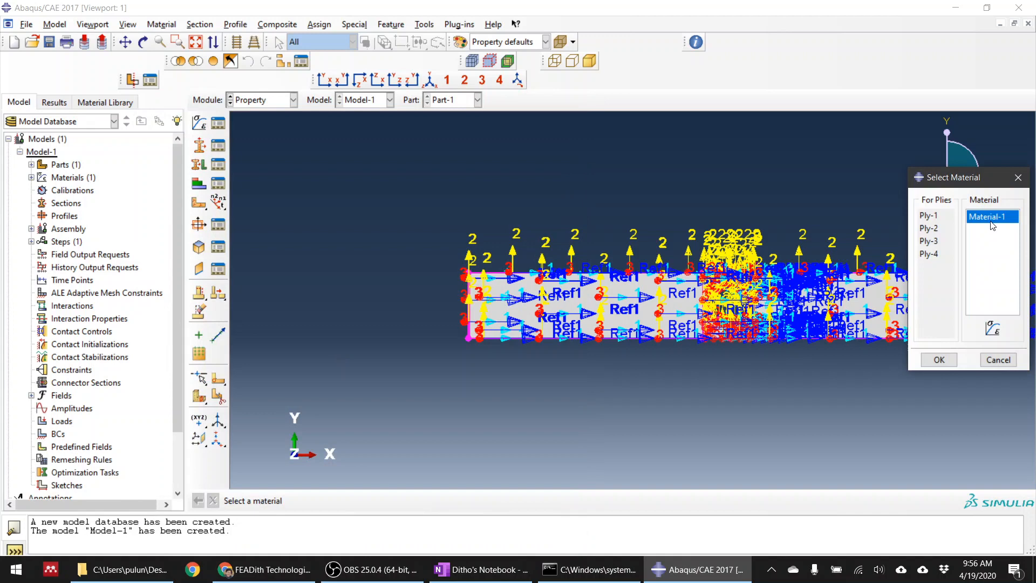
{"action": "double_click", "coordinate": [990, 219]}
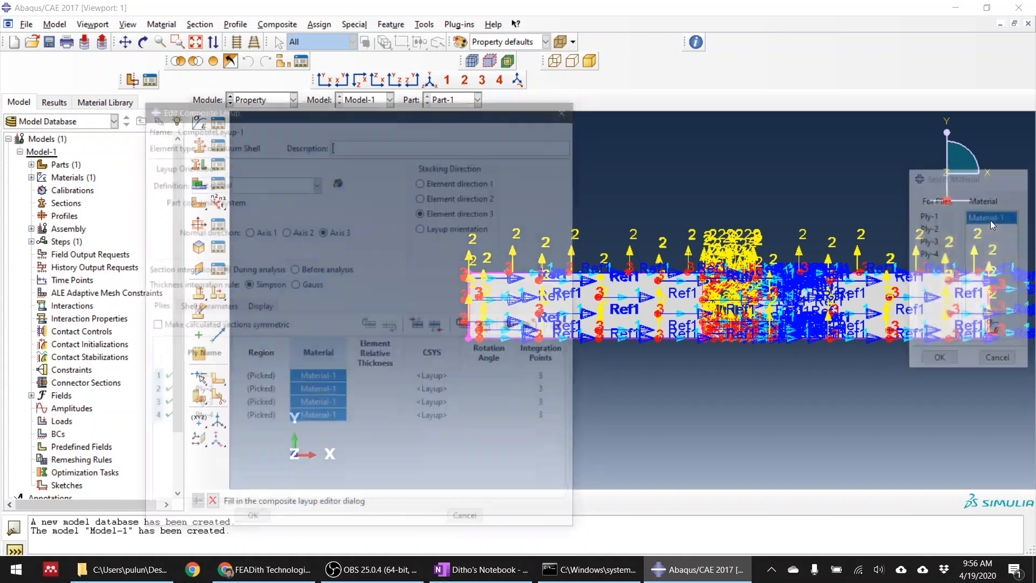
{"action": "left_click", "coordinate": [393, 363]}
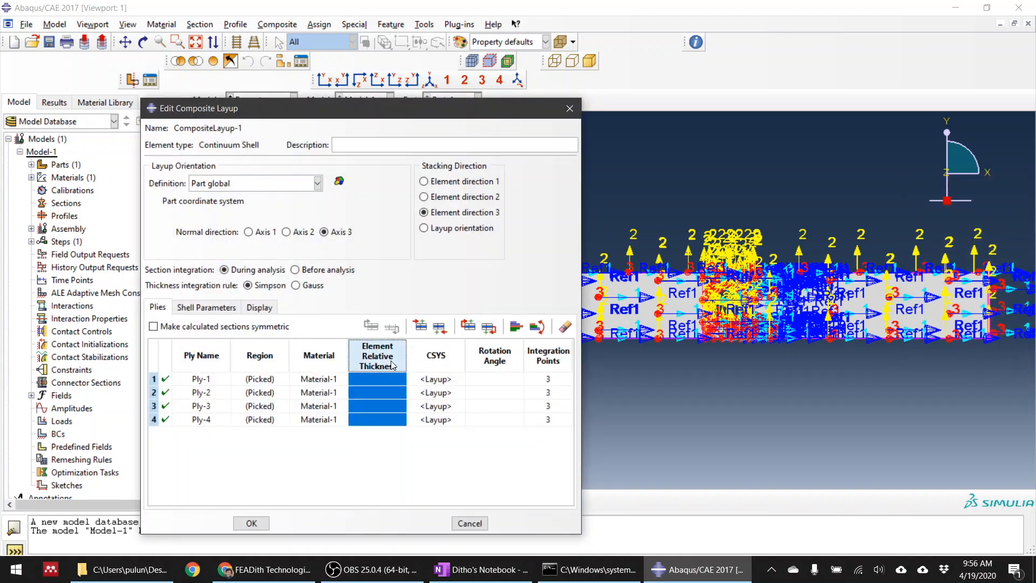
{"action": "double_click", "coordinate": [391, 362]}
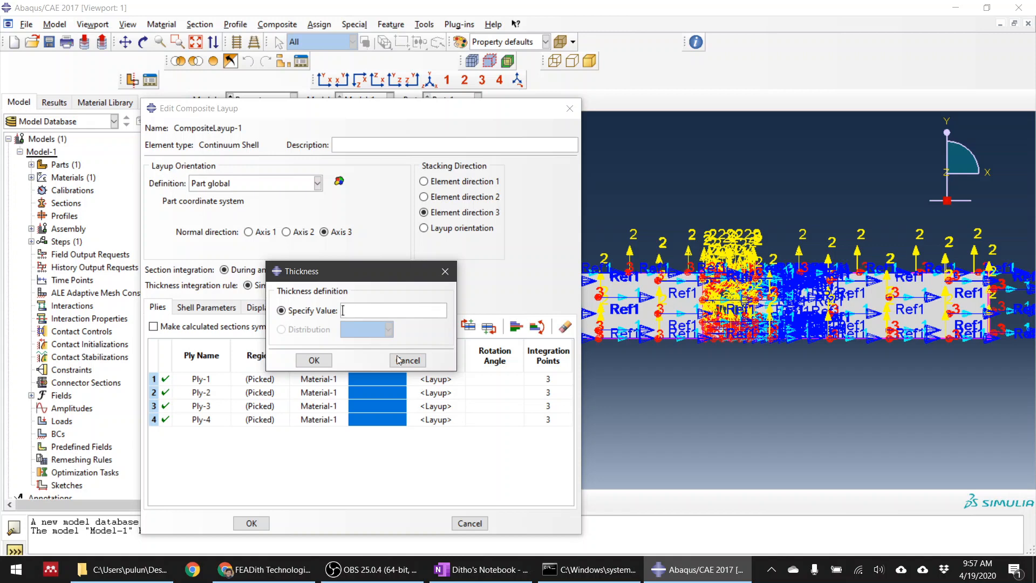
Switch to OneNote, handwrite "depth: 2 mm" below the stacking sequence, and underline the sequence with a long curve
{"action": "left_click", "coordinate": [456, 570]}
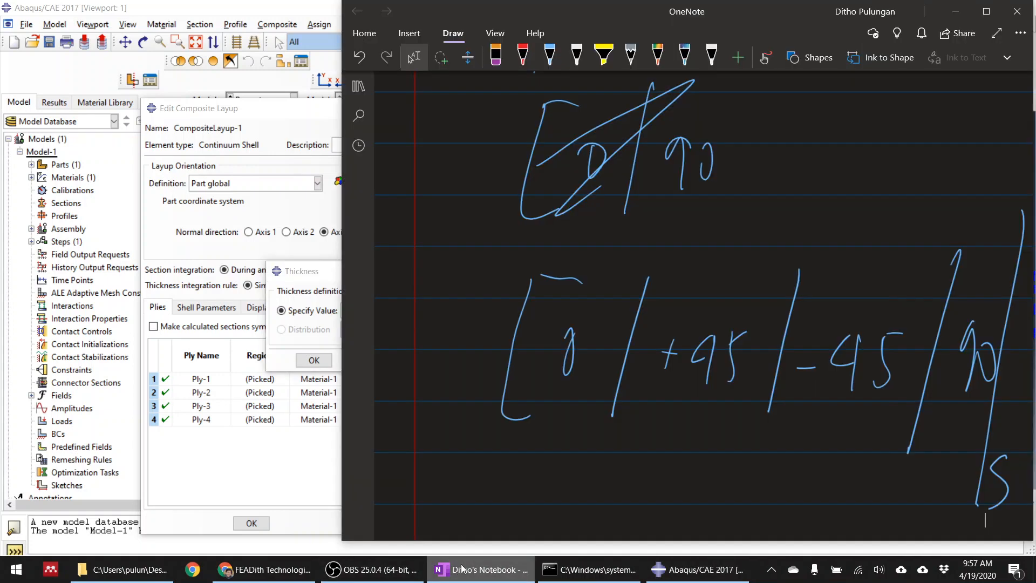
{"action": "scroll", "coordinate": [565, 454], "scroll_direction": "down", "scroll_amount": 5}
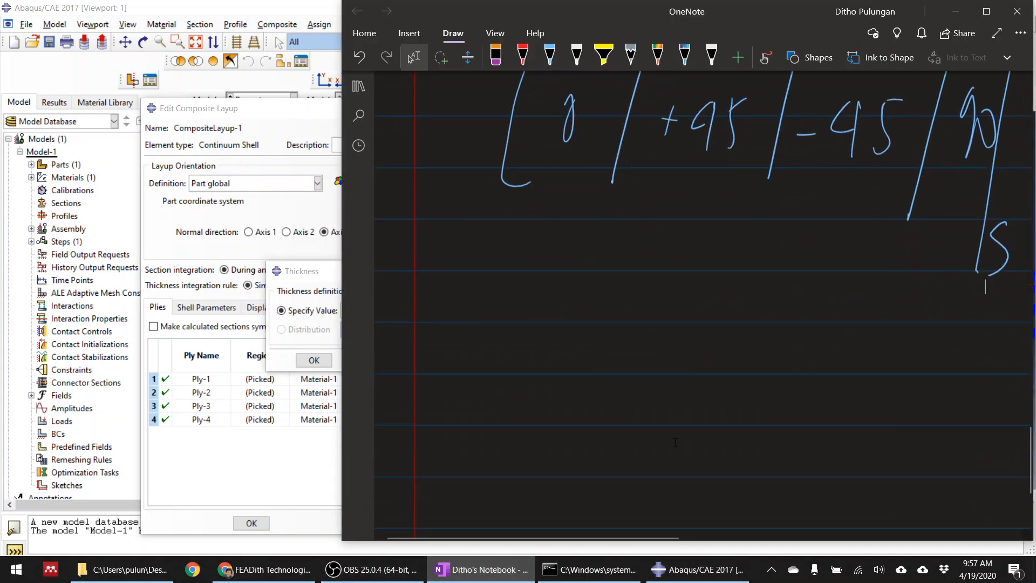
{"action": "mouse_move", "coordinate": [519, 346]}
{"action": "left_mouse_down"}
{"action": "mouse_move", "coordinate": [546, 383]}
{"action": "mouse_move", "coordinate": [599, 368]}
{"action": "mouse_move", "coordinate": [605, 378]}
{"action": "left_mouse_up"}
{"action": "mouse_move", "coordinate": [615, 381]}
{"action": "left_mouse_down"}
{"action": "mouse_move", "coordinate": [637, 360]}
{"action": "mouse_move", "coordinate": [643, 384]}
{"action": "left_mouse_up"}
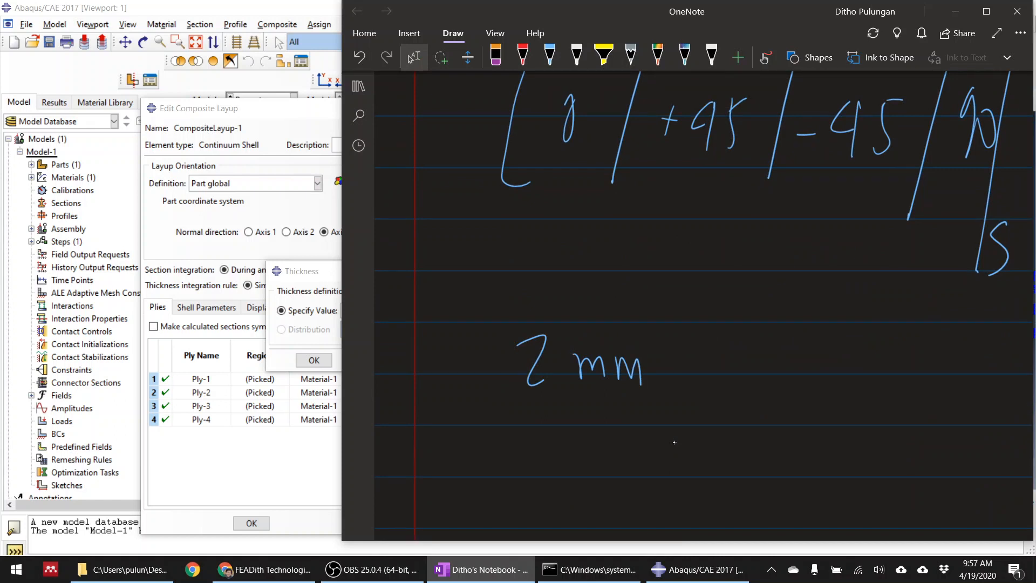
{"action": "left_click", "coordinate": [550, 54]}
{"action": "left_click_drag", "start_coordinate": [448, 330], "coordinate": [505, 325]}
{"action": "mouse_move", "coordinate": [490, 203]}
{"action": "left_mouse_down"}
{"action": "mouse_move", "coordinate": [855, 218]}
{"action": "mouse_move", "coordinate": [1025, 285]}
{"action": "left_mouse_up"}
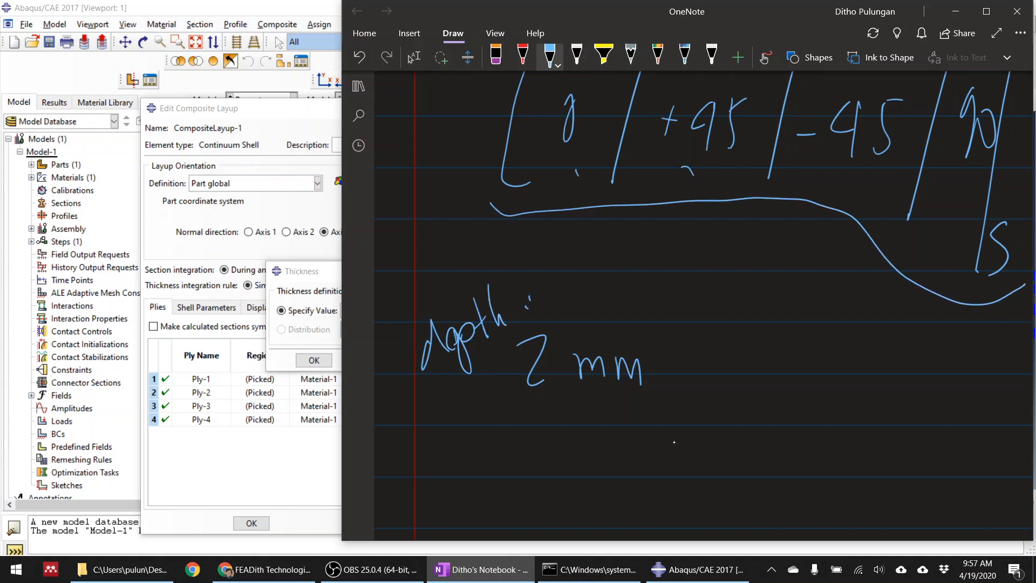
Finish numbering the plies under the stacking sequence with 3 and 4, and handwrite a division slash and a circled 8 beside the depth
{"action": "left_click_drag", "start_coordinate": [837, 167], "coordinate": [838, 193]}
{"action": "left_click_drag", "start_coordinate": [948, 227], "coordinate": [951, 237]}
{"action": "left_click_drag", "start_coordinate": [952, 227], "coordinate": [953, 249]}
{"action": "left_click_drag", "start_coordinate": [862, 334], "coordinate": [848, 348]}
{"action": "mouse_move", "coordinate": [858, 309]}
{"action": "left_mouse_down"}
{"action": "mouse_move", "coordinate": [899, 345]}
{"action": "mouse_move", "coordinate": [850, 323]}
{"action": "left_mouse_up"}
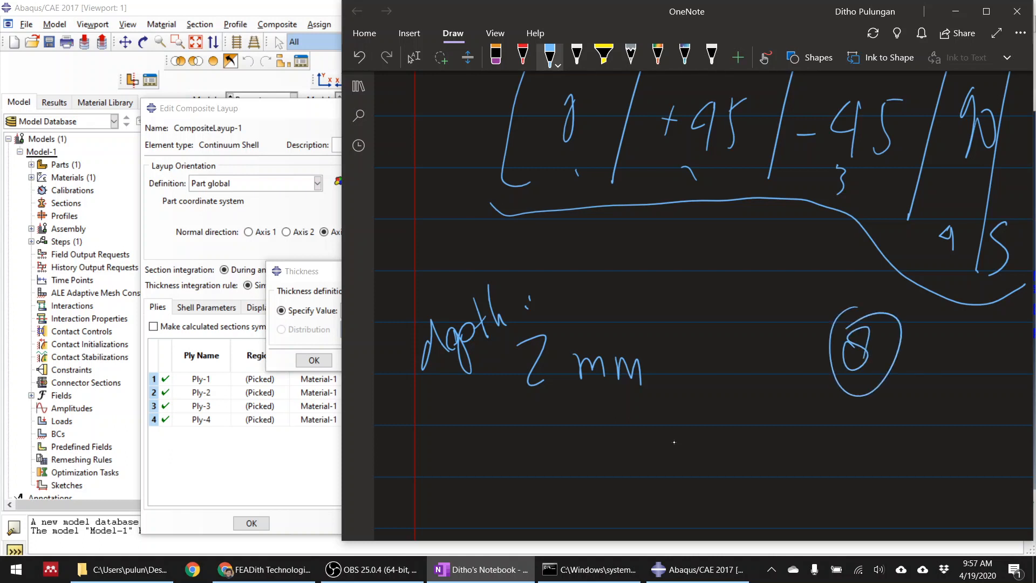
{"action": "left_click_drag", "start_coordinate": [813, 285], "coordinate": [721, 422]}
Handwrite the single-ply thickness "1 ply = 0,25 mm" below the depth note
{"action": "left_click_drag", "start_coordinate": [560, 459], "coordinate": [558, 493]}
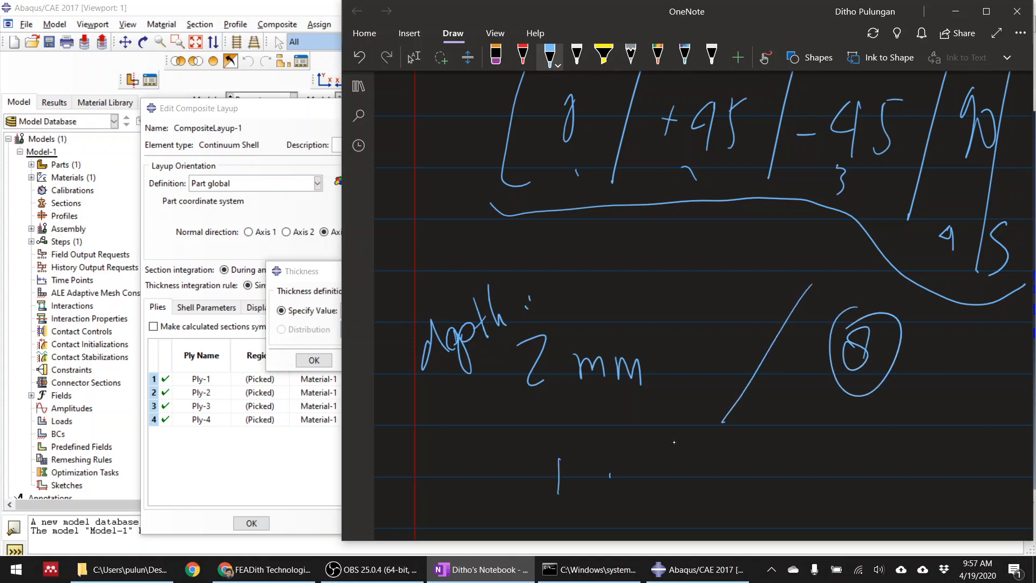
{"action": "mouse_move", "coordinate": [608, 471]}
{"action": "left_mouse_down"}
{"action": "mouse_move", "coordinate": [615, 487]}
{"action": "mouse_move", "coordinate": [647, 481]}
{"action": "left_mouse_up"}
{"action": "left_click_drag", "start_coordinate": [649, 472], "coordinate": [648, 521]}
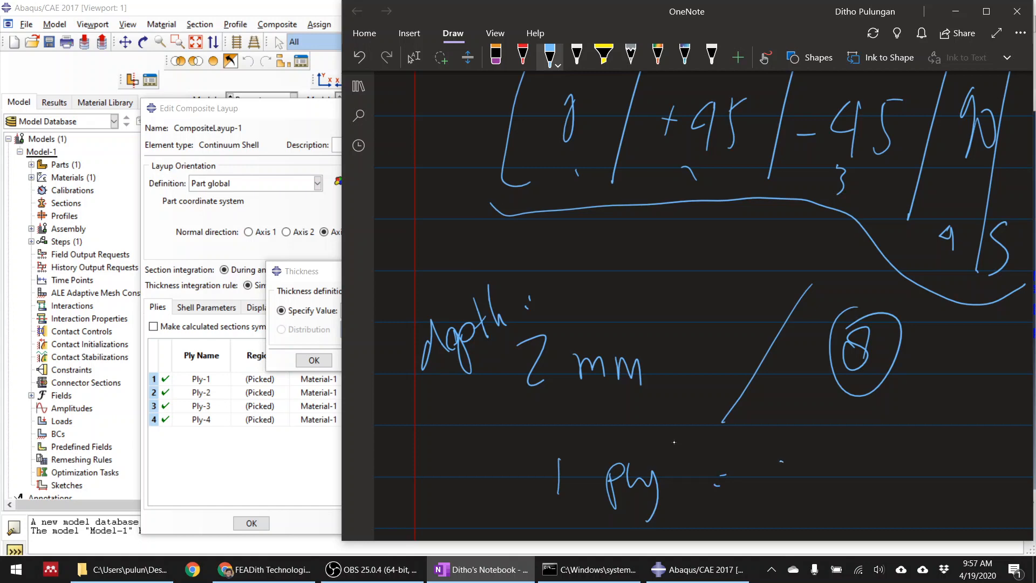
{"action": "left_click_drag", "start_coordinate": [781, 462], "coordinate": [780, 463]}
{"action": "mouse_move", "coordinate": [813, 489]}
{"action": "left_mouse_down"}
{"action": "mouse_move", "coordinate": [811, 498]}
{"action": "mouse_move", "coordinate": [840, 489]}
{"action": "left_mouse_up"}
{"action": "mouse_move", "coordinate": [853, 462]}
{"action": "left_mouse_down"}
{"action": "mouse_move", "coordinate": [862, 478]}
{"action": "mouse_move", "coordinate": [852, 493]}
{"action": "left_mouse_up"}
{"action": "left_click_drag", "start_coordinate": [861, 462], "coordinate": [874, 456]}
{"action": "left_click_drag", "start_coordinate": [908, 467], "coordinate": [910, 483]}
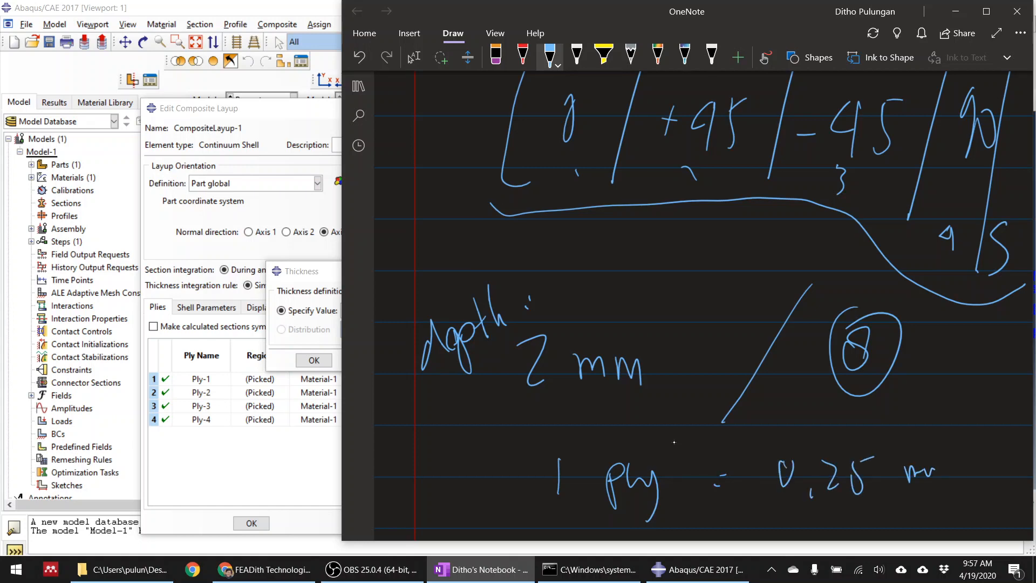
Switch back to Abaqus/CAE, set the element relative thickness of all four plies to 0.25, and make the calculated sections symmetric
{"action": "left_click", "coordinate": [318, 275]}
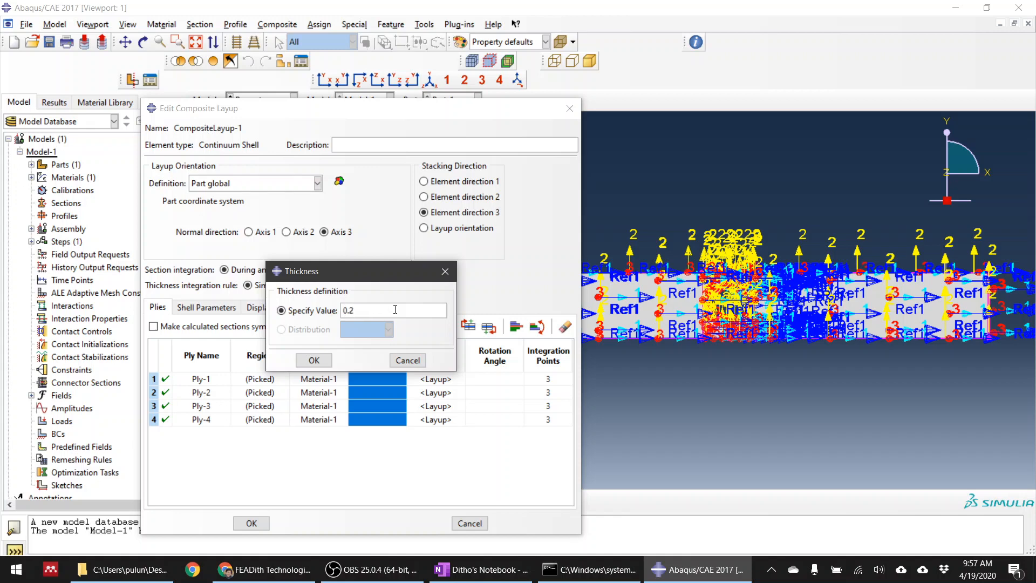
{"action": "left_click", "coordinate": [314, 360]}
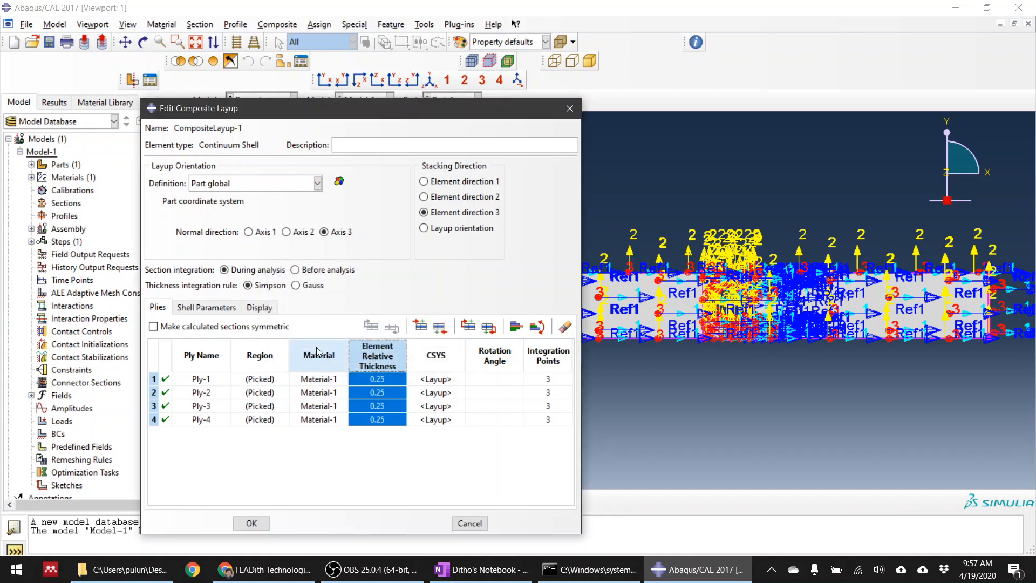
{"action": "left_click", "coordinate": [153, 327]}
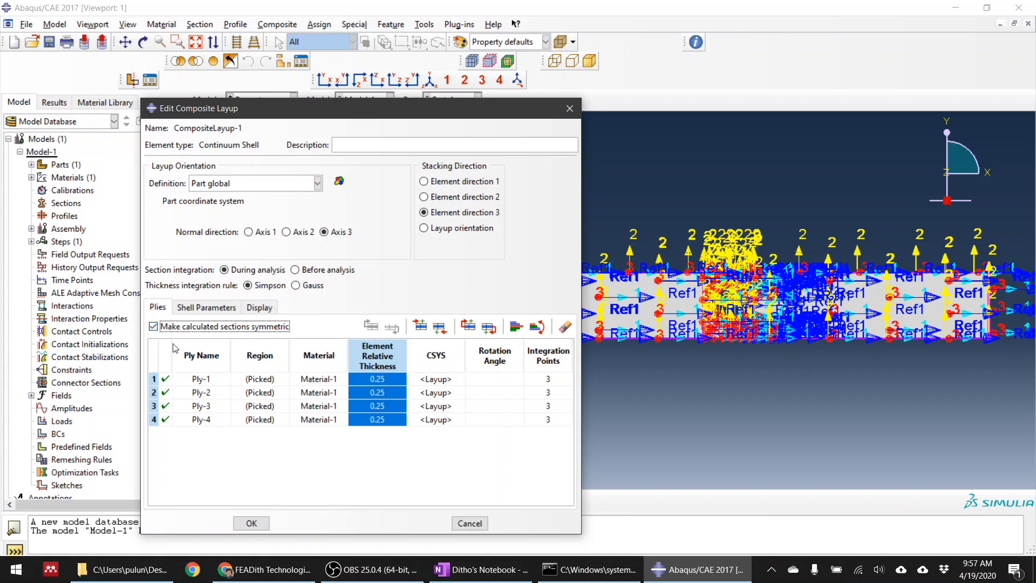
Set the rotation angles of Ply-1 to Ply-4 to 0, 45, -45 and 90
{"action": "left_click", "coordinate": [498, 380]}
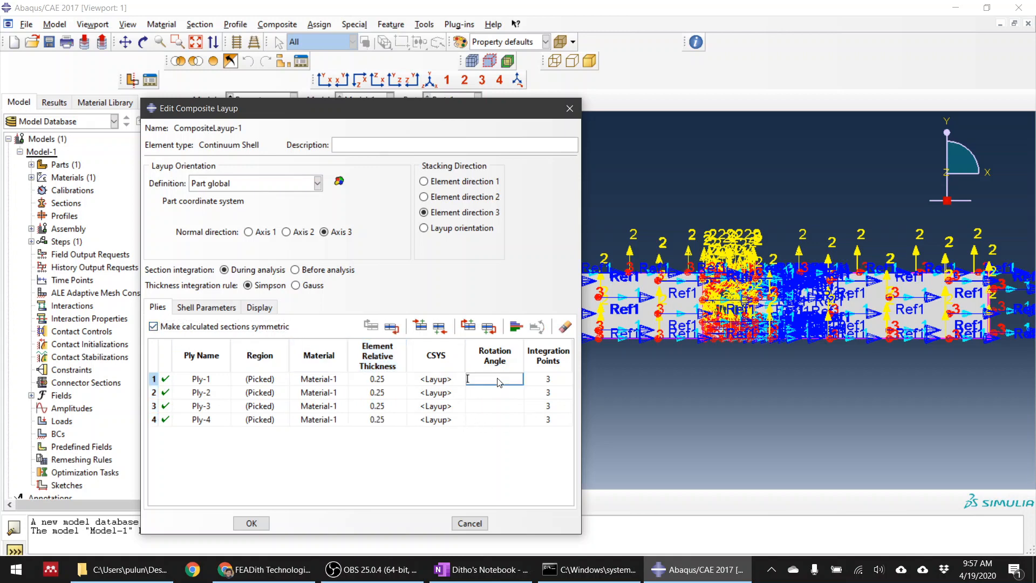
{"action": "type", "text": "0"}
{"action": "left_click", "coordinate": [495, 393]}
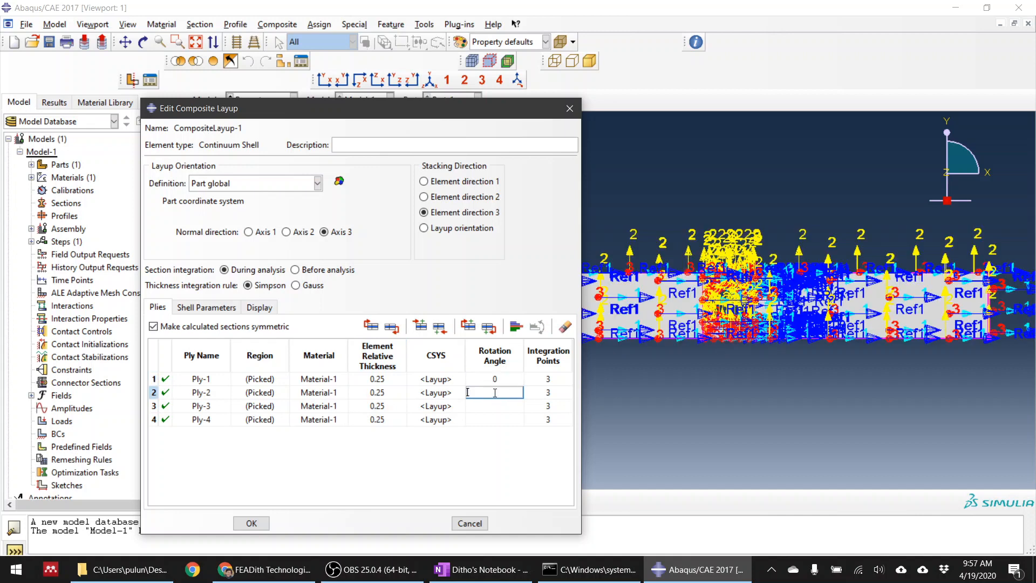
{"action": "type", "text": "45"}
{"action": "left_click", "coordinate": [502, 406]}
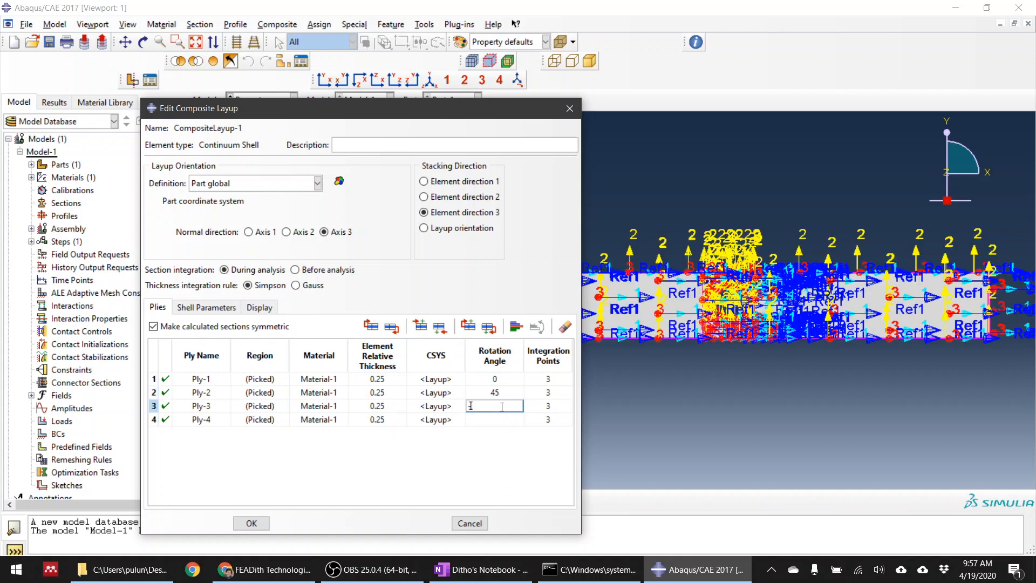
{"action": "type", "text": "-45"}
{"action": "left_click", "coordinate": [503, 418]}
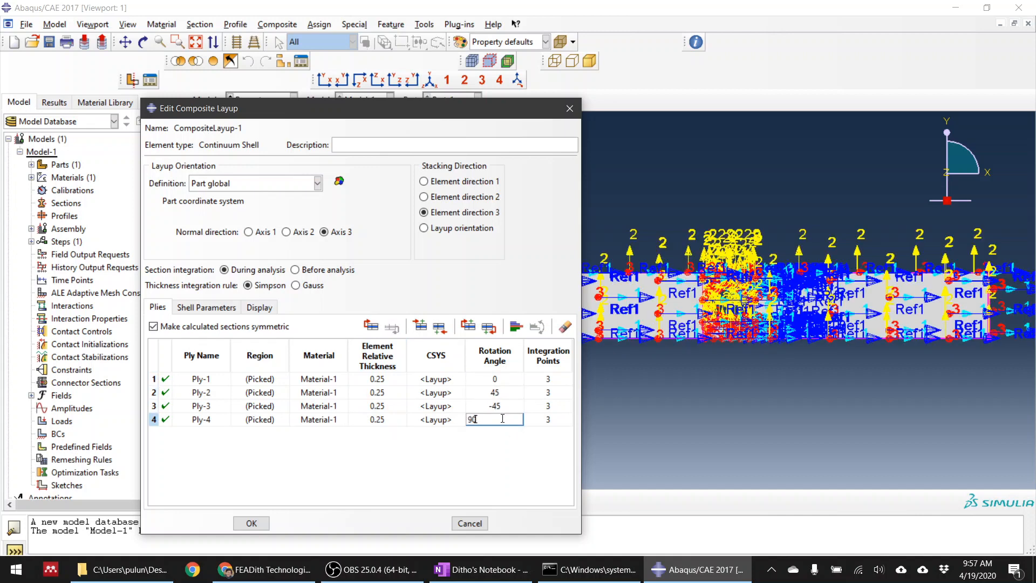
{"action": "type", "text": "90"}
{"action": "key", "text": "Return"}
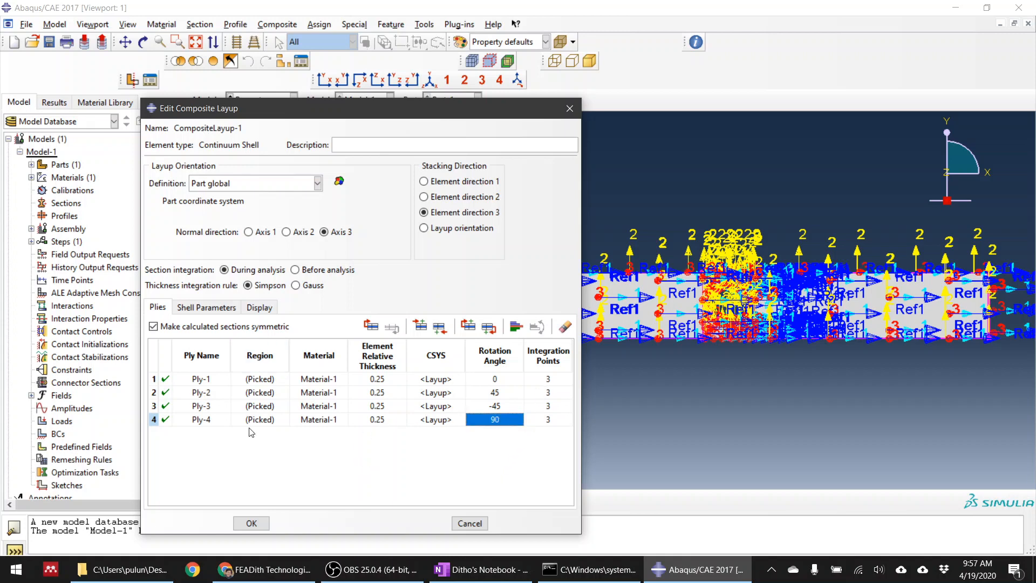
Check the layup's shell parameters and display settings, and accept the composite layup
{"action": "left_click", "coordinate": [207, 309]}
{"action": "left_click", "coordinate": [258, 307]}
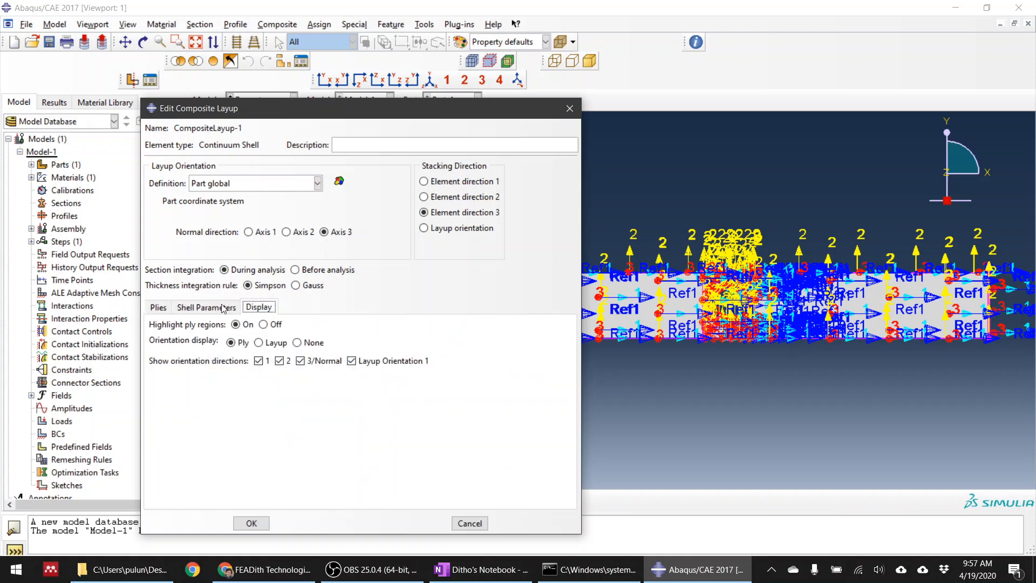
{"action": "left_click", "coordinate": [159, 307]}
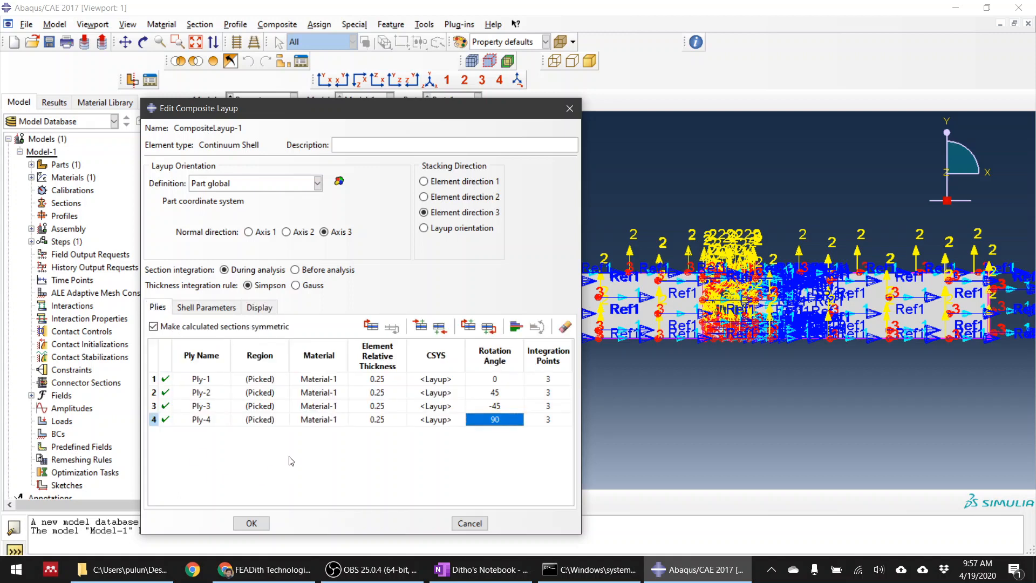
{"action": "left_click", "coordinate": [252, 523]}
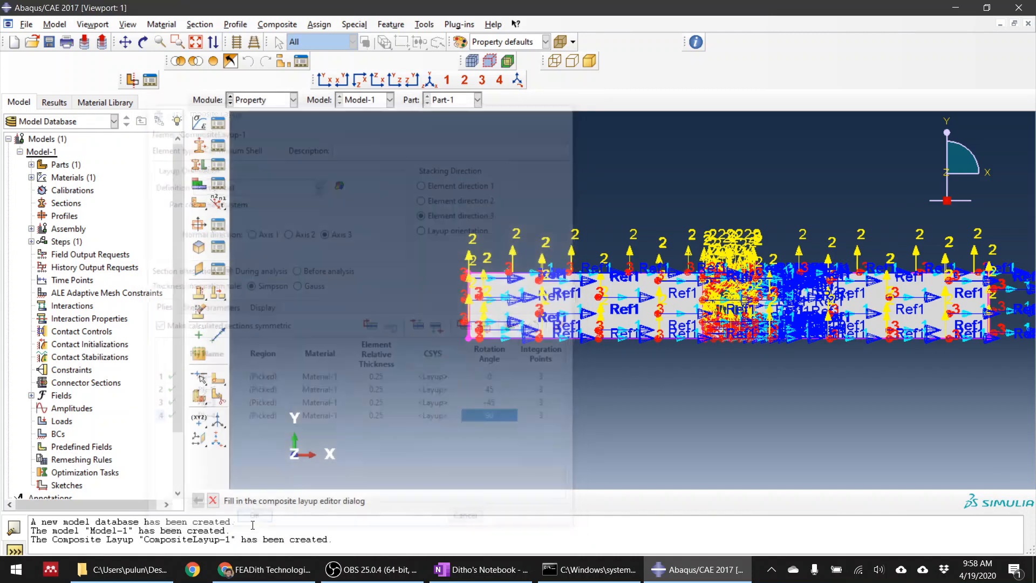
Create an instance of the holed plate in the Assembly module
{"action": "left_click", "coordinate": [249, 100]}
{"action": "left_click", "coordinate": [258, 141]}
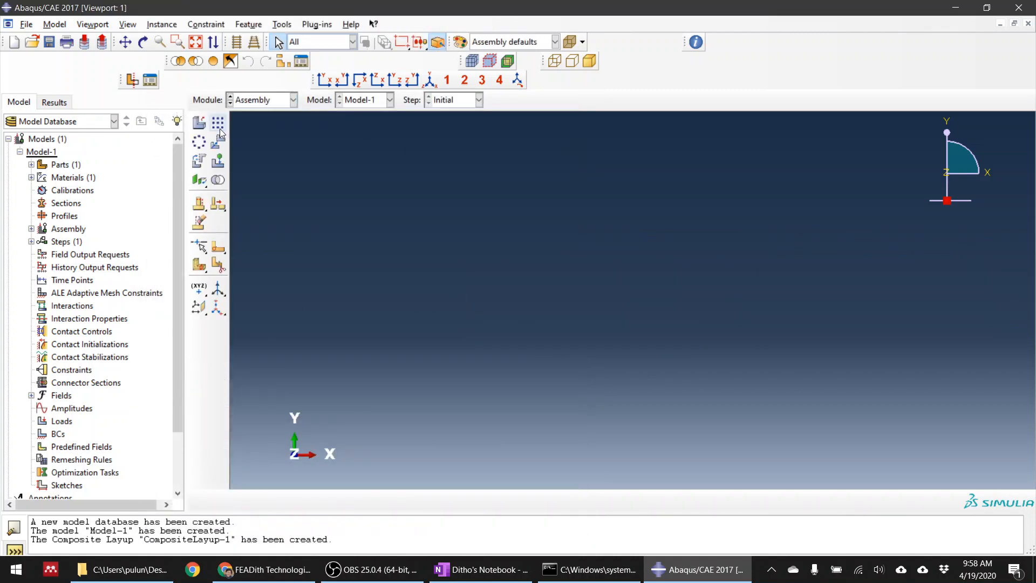
{"action": "left_click", "coordinate": [197, 123]}
{"action": "left_click", "coordinate": [532, 389]}
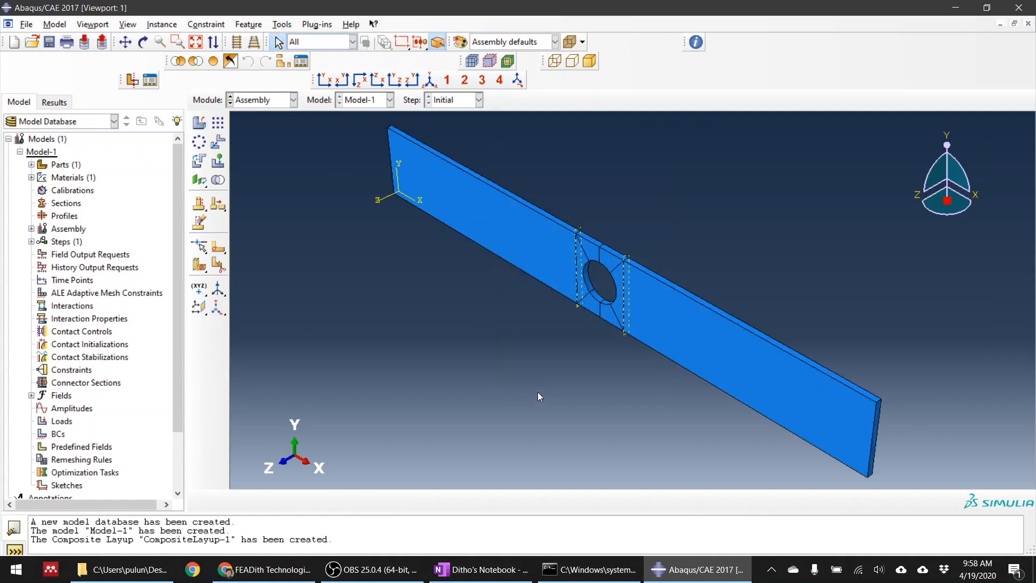
Create a Static, General step named Step-1 after the Initial step, with automatic stabilization by specified dissipated energy fraction
{"action": "left_click", "coordinate": [243, 102]}
{"action": "left_click", "coordinate": [245, 153]}
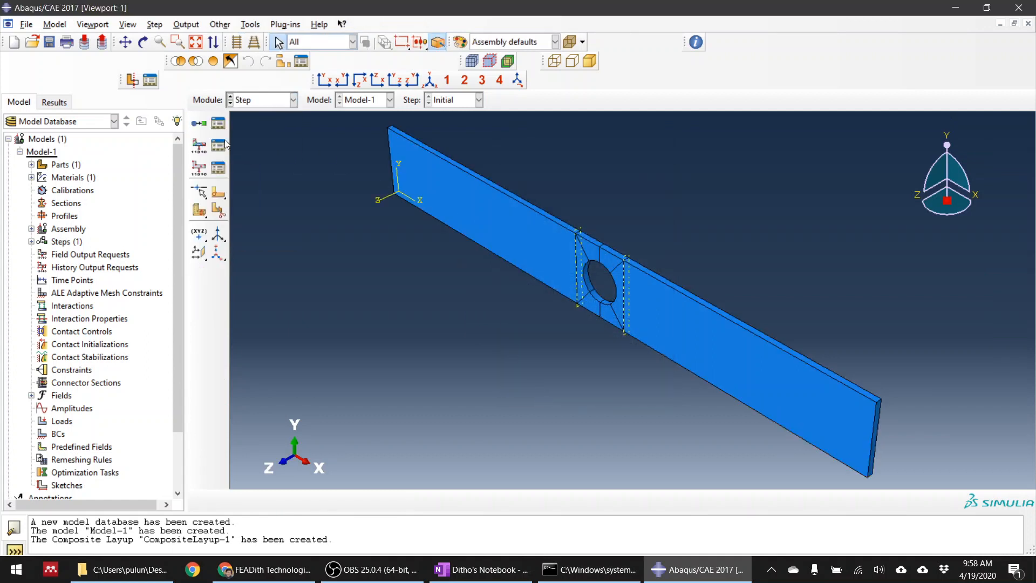
{"action": "left_click", "coordinate": [199, 123]}
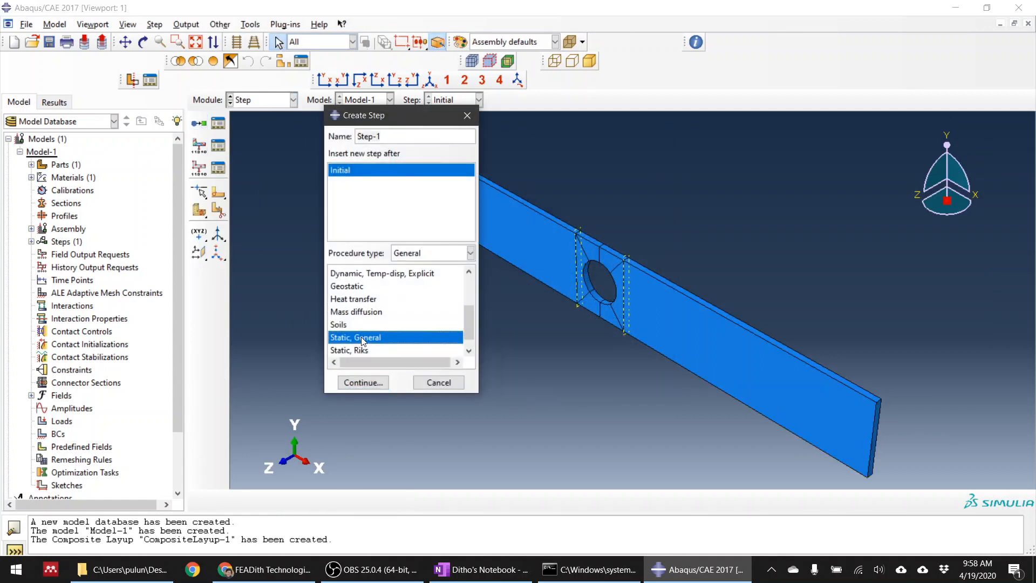
{"action": "left_click", "coordinate": [372, 383]}
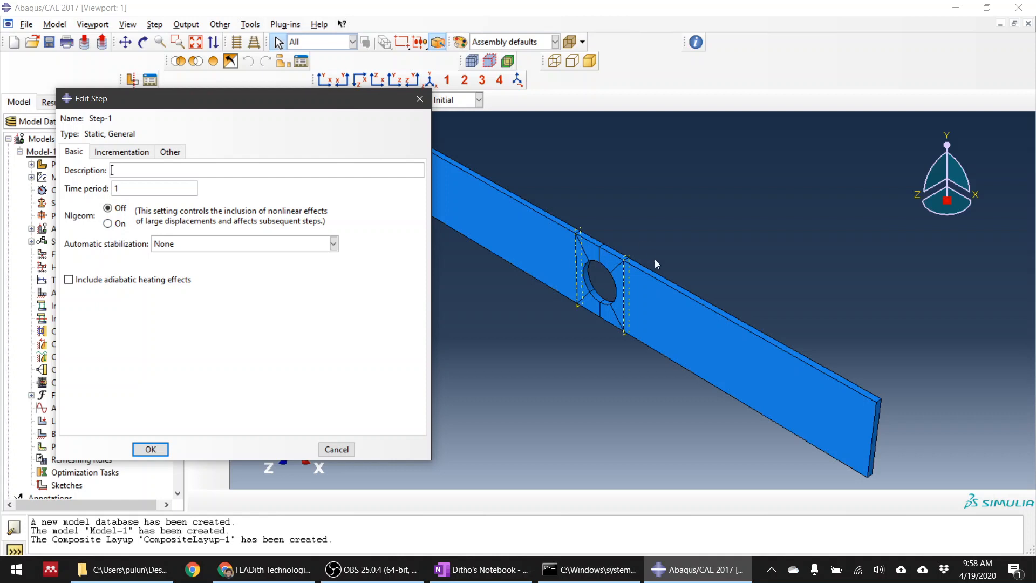
{"action": "left_click", "coordinate": [229, 245]}
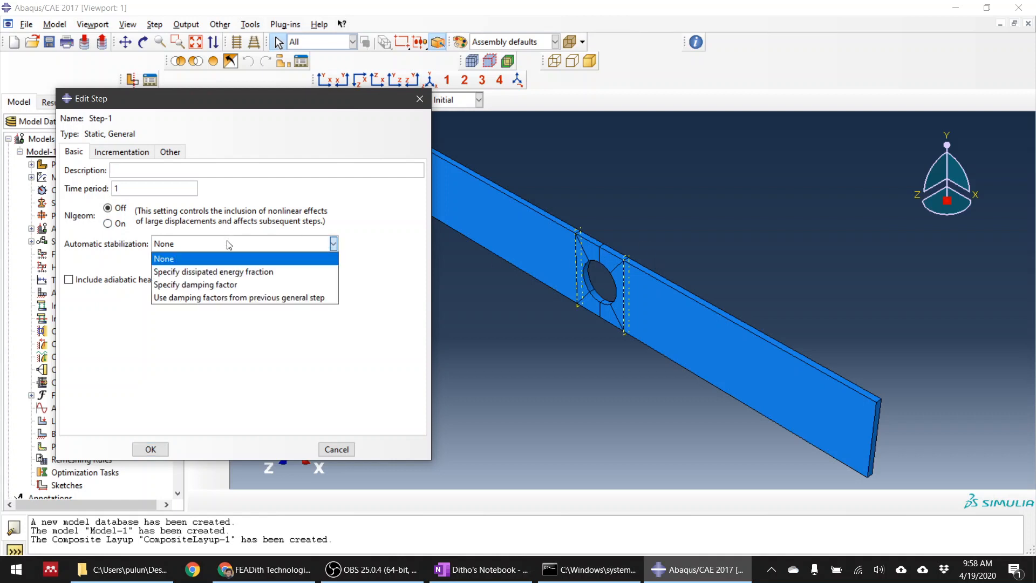
{"action": "left_click", "coordinate": [228, 272]}
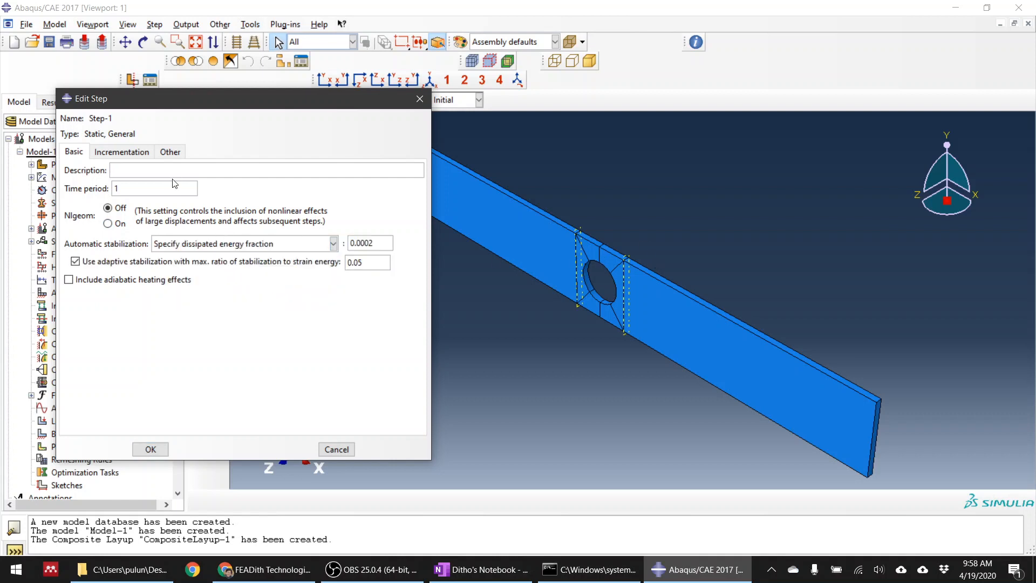
Set Step-1's incrementation to at most 10000 increments, initial size 0.001 and minimum size 1E-0010, and accept the step
{"action": "left_click", "coordinate": [138, 154]}
{"action": "left_click", "coordinate": [214, 187]}
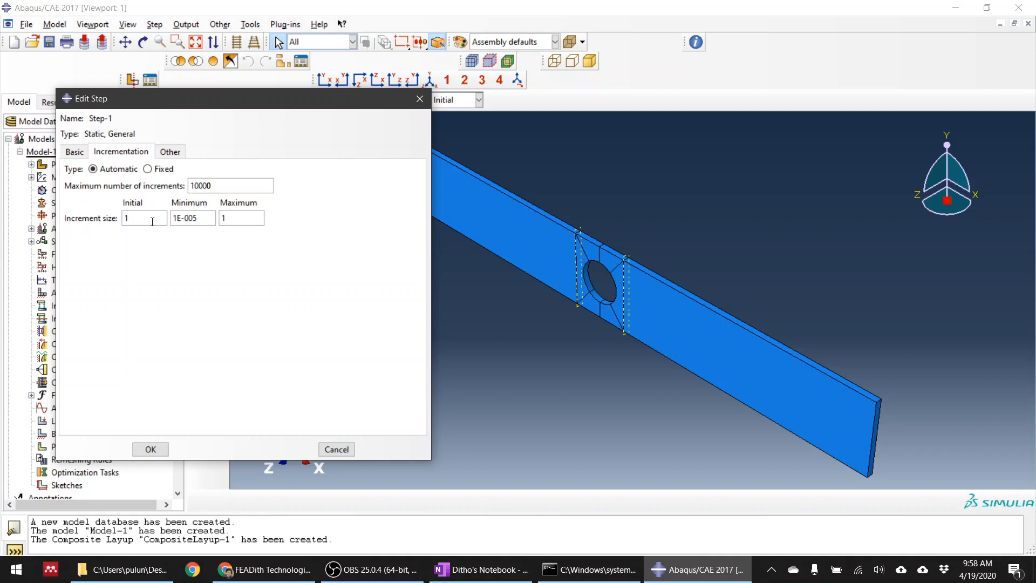
{"action": "type", "text": "0.001"}
{"action": "left_click", "coordinate": [151, 449]}
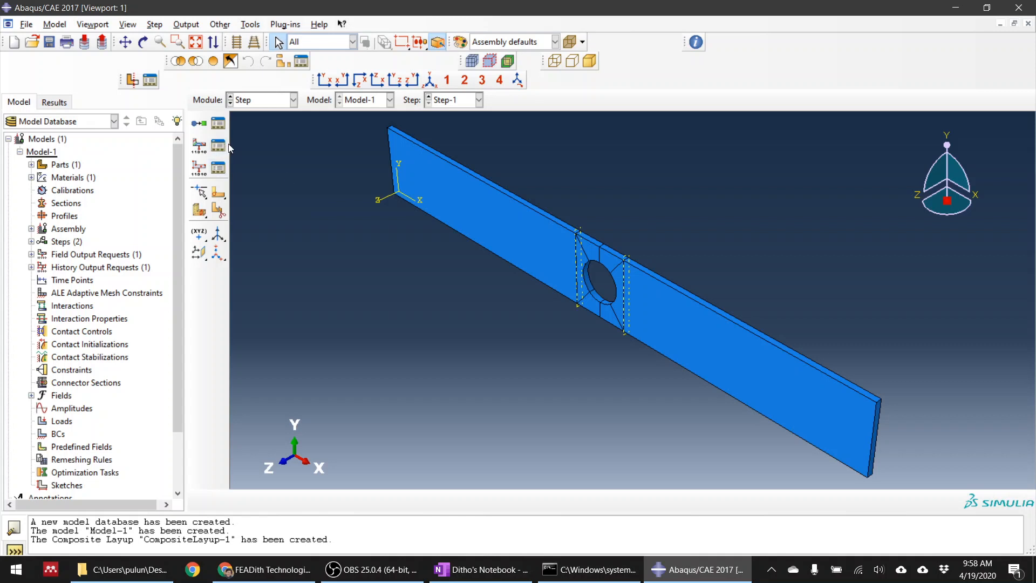
Open the general solution controls of Step-1 for editing and switch them to user-specified values
{"action": "left_click", "coordinate": [220, 24]}
{"action": "mouse_move", "coordinate": [302, 78]}
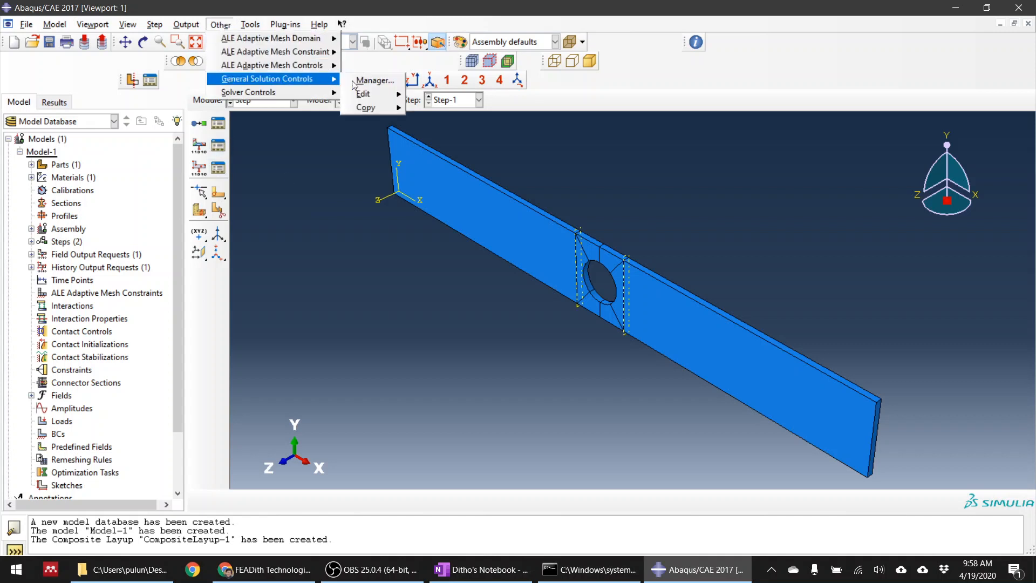
{"action": "mouse_move", "coordinate": [386, 100]}
{"action": "left_click", "coordinate": [430, 106]}
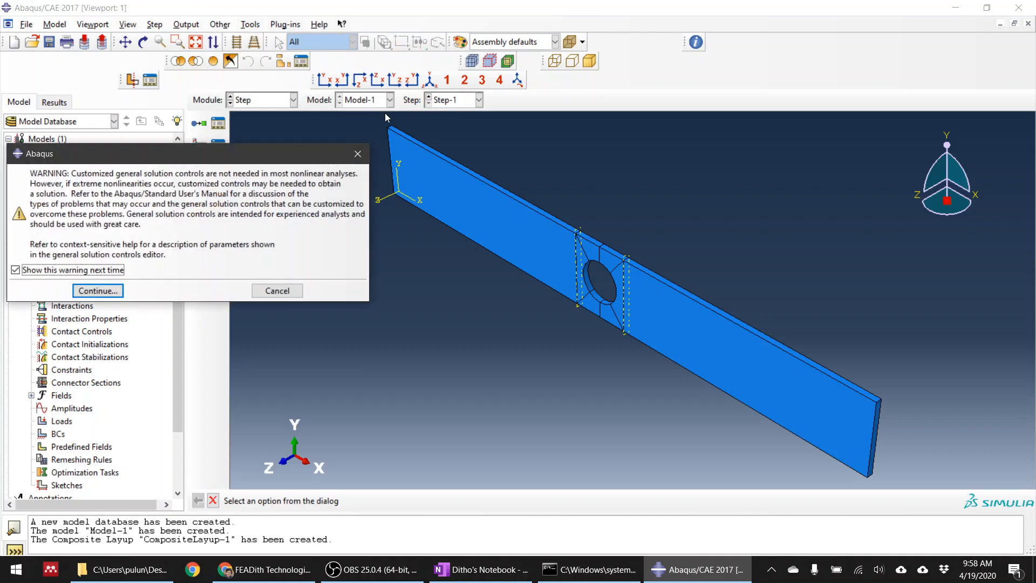
{"action": "left_click", "coordinate": [110, 292]}
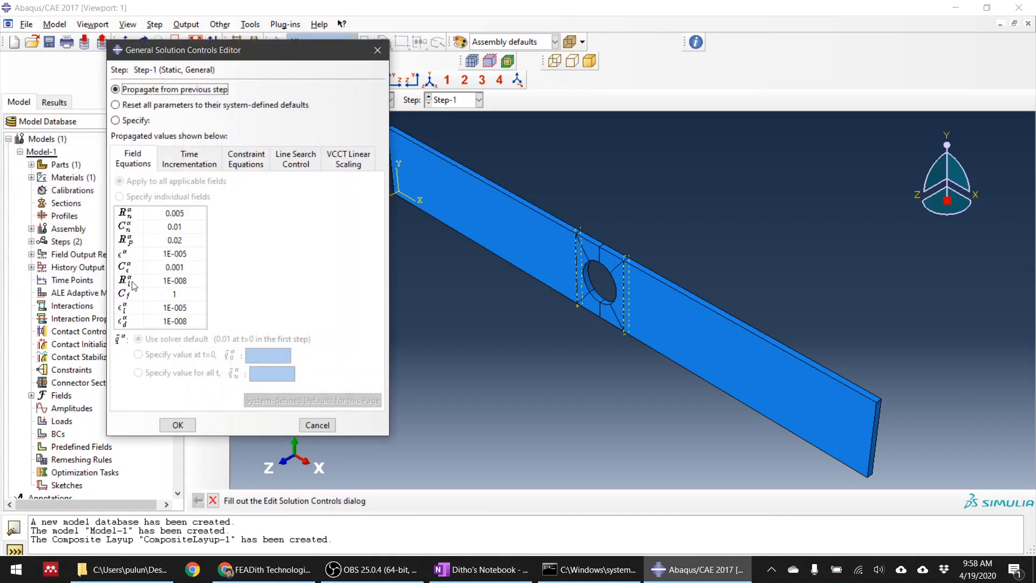
{"action": "left_click", "coordinate": [131, 121]}
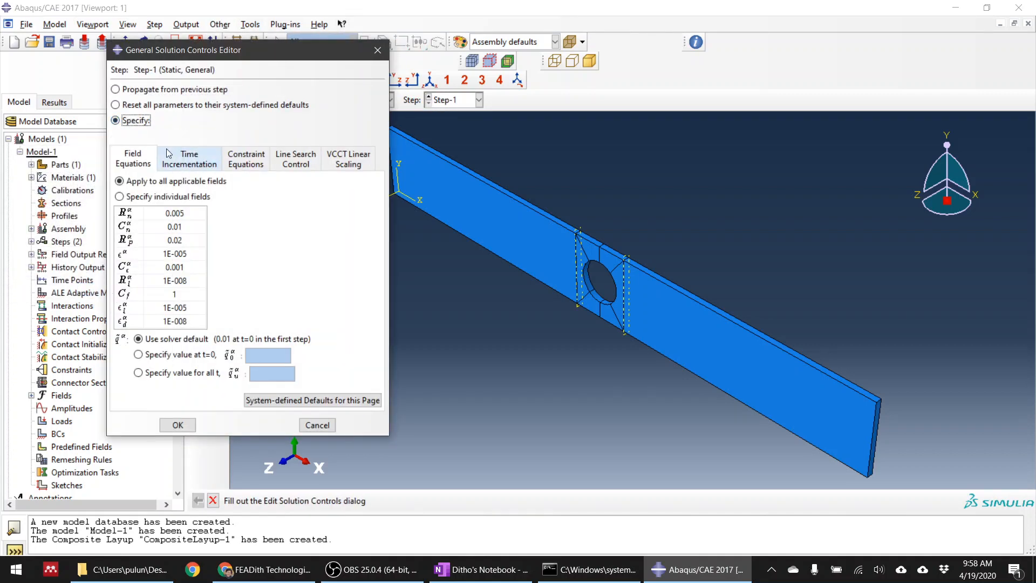
Set the time incrementation parameter I_A to 20 in Step-1's general solution controls and accept them
{"action": "left_click", "coordinate": [174, 156]}
{"action": "double_click", "coordinate": [258, 206]}
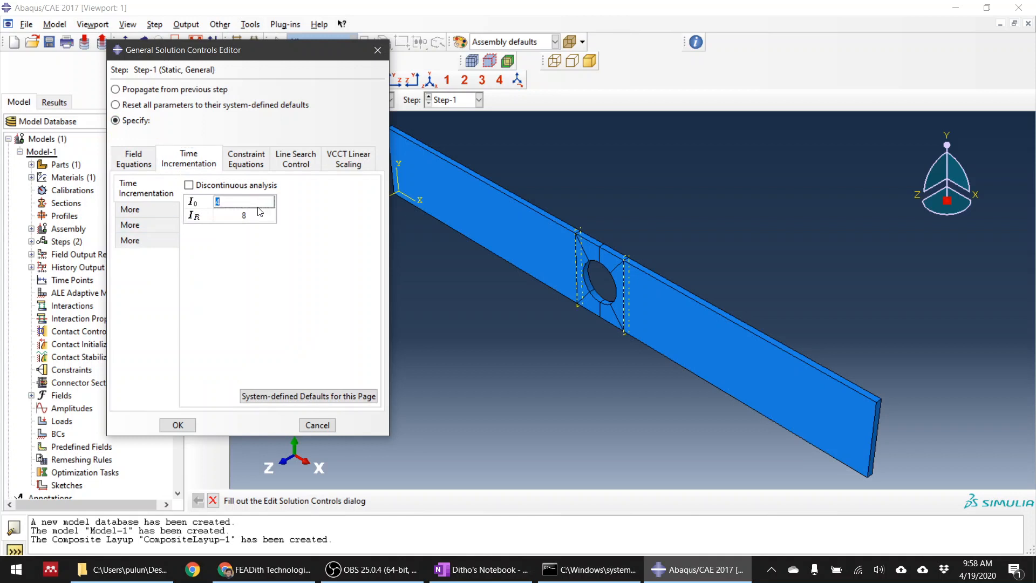
{"action": "double_click", "coordinate": [255, 216]}
{"action": "left_click", "coordinate": [133, 209]}
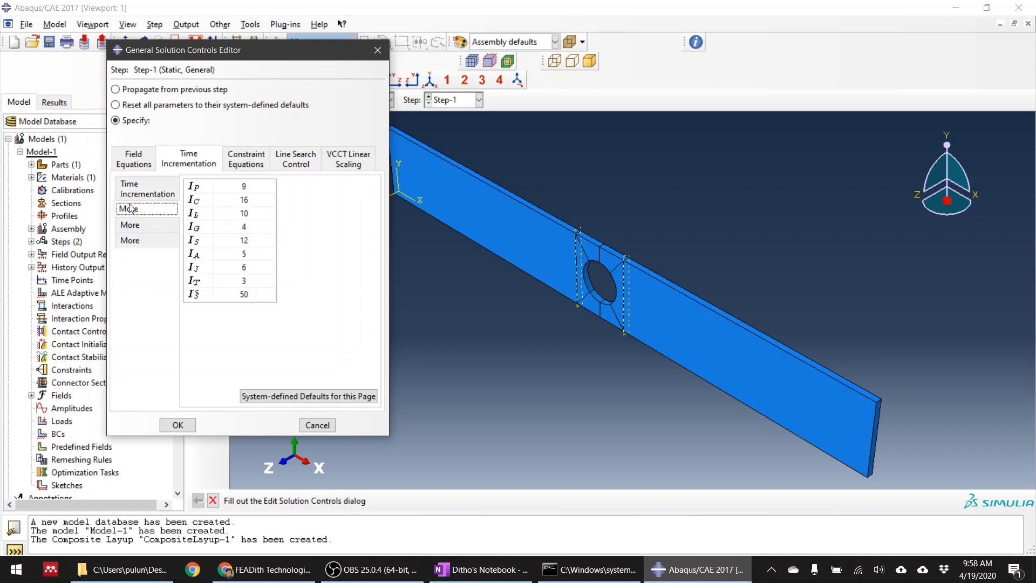
{"action": "double_click", "coordinate": [258, 254]}
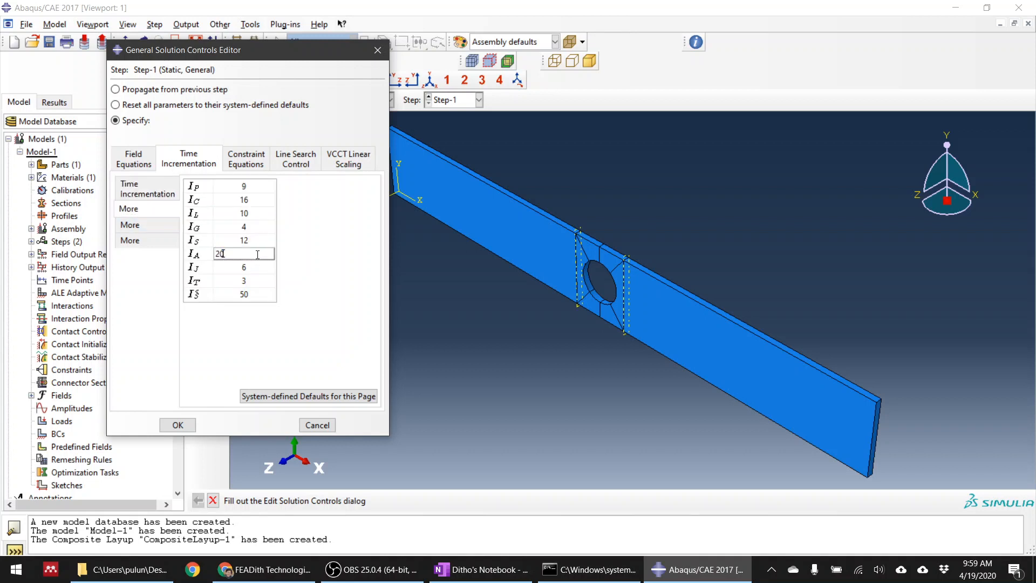
{"action": "left_click", "coordinate": [181, 425]}
Set field output request F-Output-1 to record at evenly spaced time intervals with 100 intervals
{"action": "left_click", "coordinate": [218, 145]}
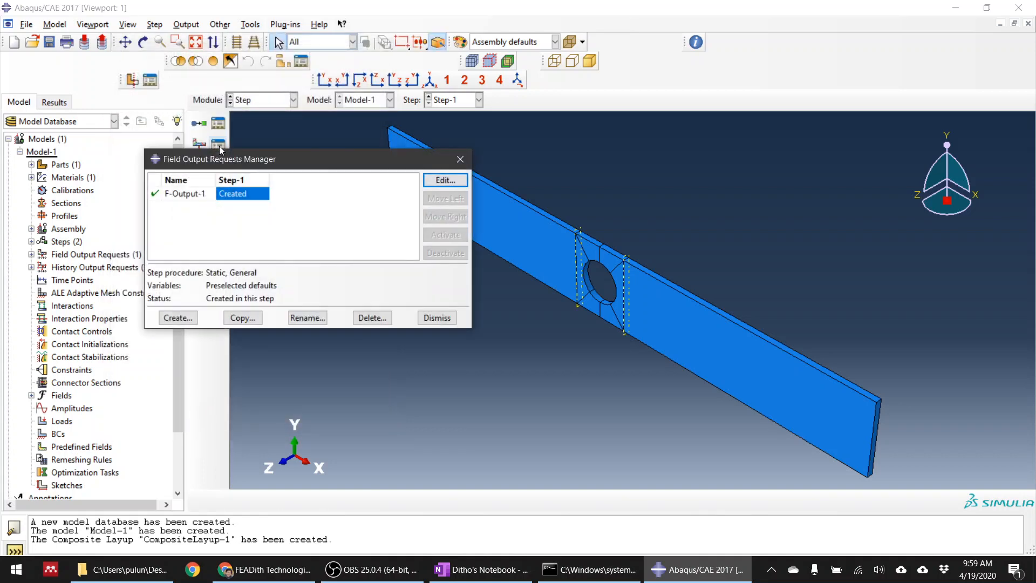
{"action": "left_click", "coordinate": [248, 195]}
{"action": "double_click", "coordinate": [248, 195]}
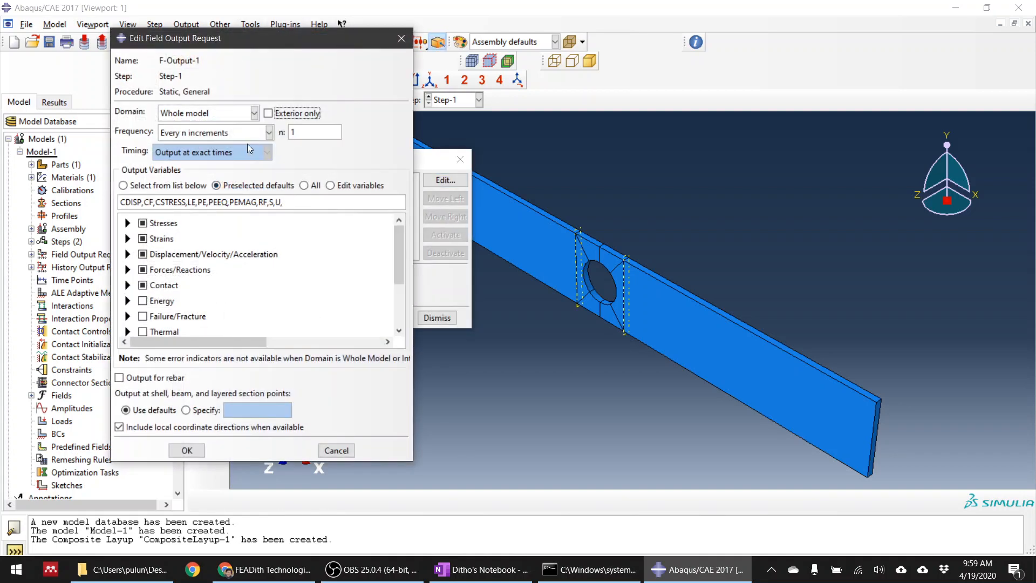
{"action": "left_click", "coordinate": [248, 134]}
{"action": "left_click", "coordinate": [230, 174]}
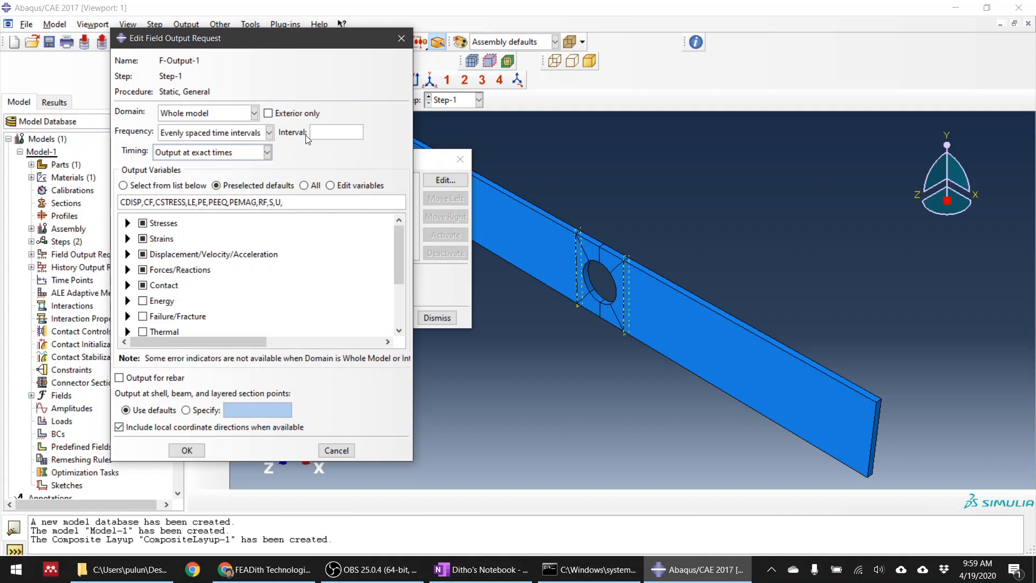
{"action": "type", "text": "100"}
Add the failure variables DAMAGEC, DAMAGET, DAMAGEFT, DAMAGEFC, DAMAGEMT, DAMAGEMC and SDEG to the field output request
{"action": "left_click_drag", "start_coordinate": [400, 263], "coordinate": [400, 293]}
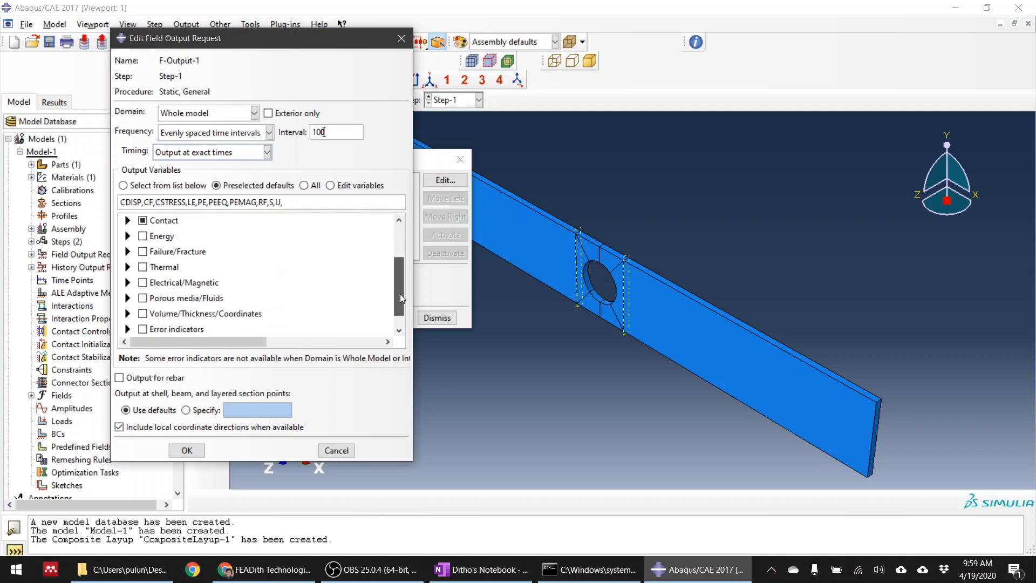
{"action": "left_click", "coordinate": [128, 251]}
{"action": "left_click", "coordinate": [159, 264]}
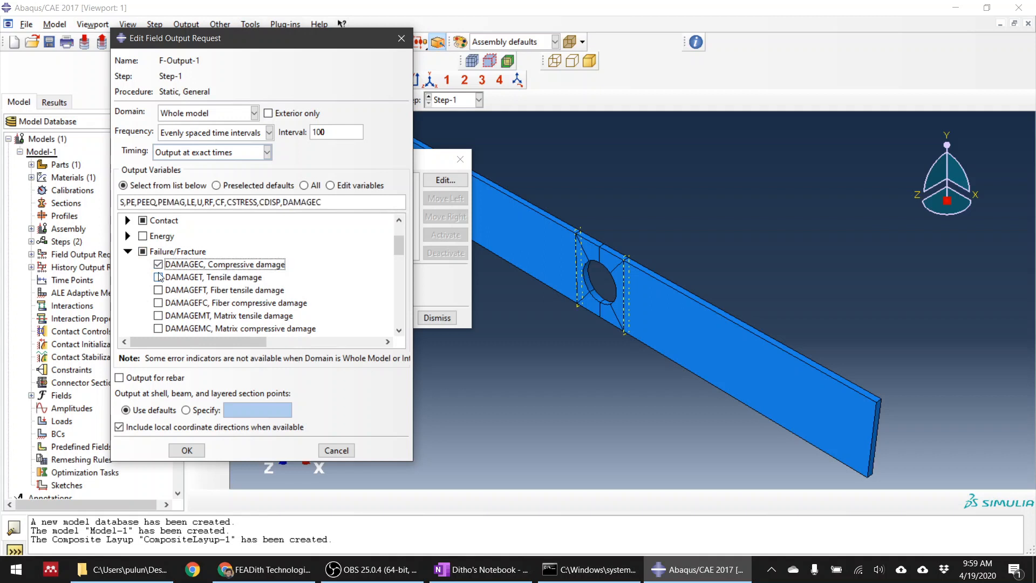
{"action": "left_click", "coordinate": [158, 276]}
{"action": "left_click", "coordinate": [158, 290]}
{"action": "left_click", "coordinate": [158, 303]}
{"action": "left_click", "coordinate": [158, 316]}
{"action": "left_click", "coordinate": [159, 328]}
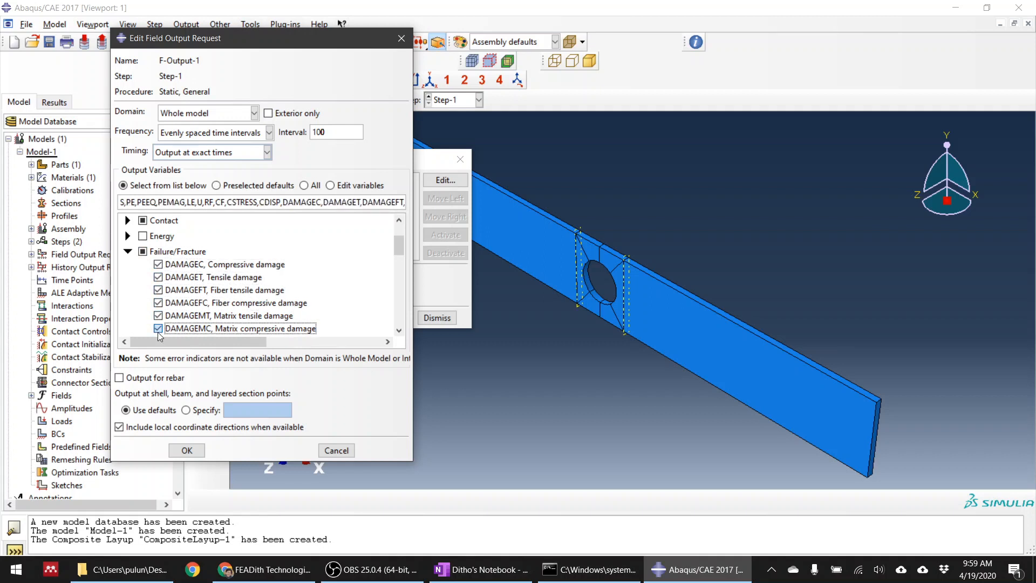
{"action": "scroll", "coordinate": [158, 324], "scroll_direction": "down", "scroll_amount": 3}
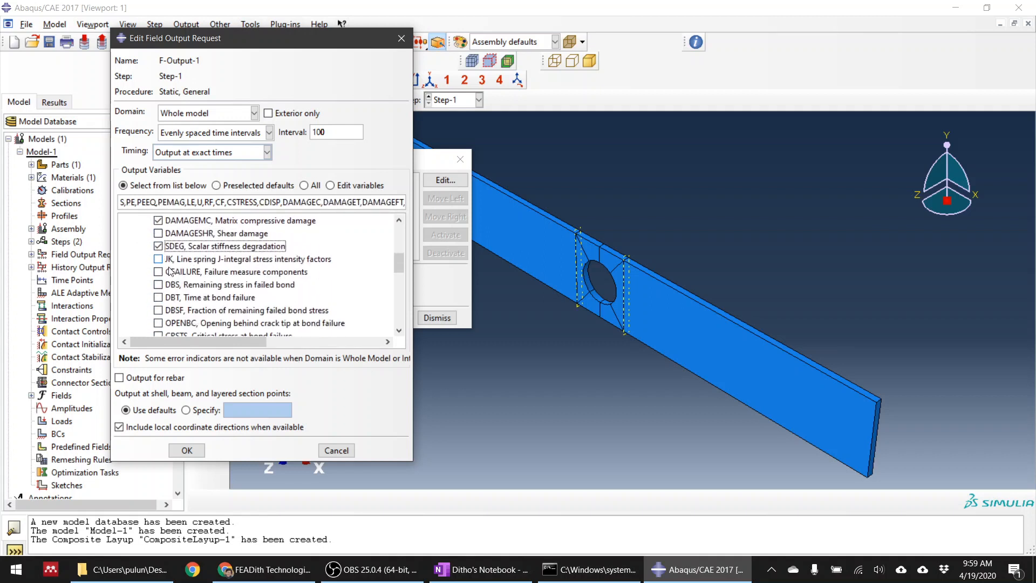
Add the Hashin damage initiation criteria HSNFTCRT, HSNFCCRT, HSNMTCRT and HSNMCCRT to the field output request
{"action": "scroll", "coordinate": [171, 288], "scroll_direction": "down", "scroll_amount": 2}
{"action": "left_click", "coordinate": [169, 292]}
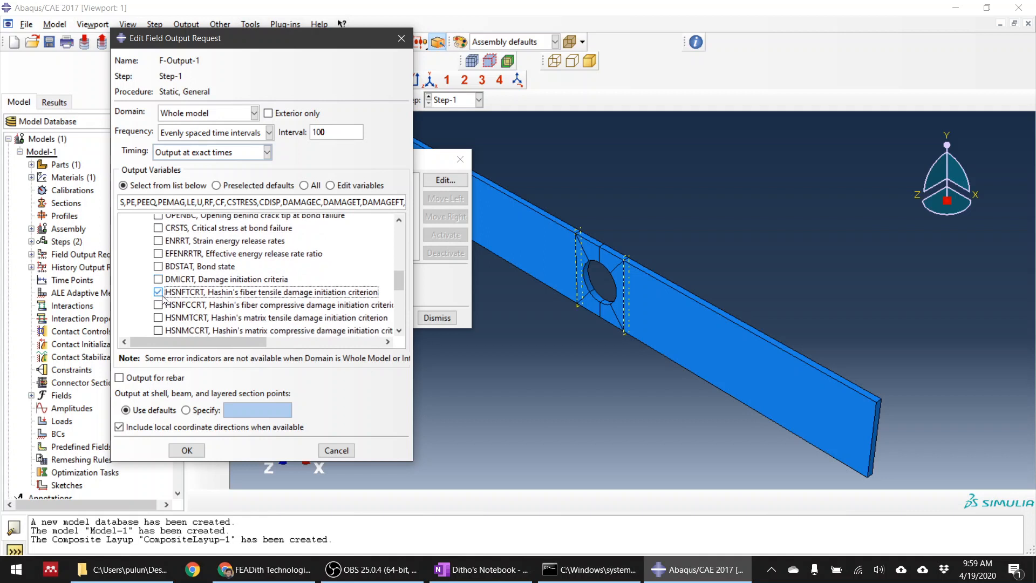
{"action": "left_click", "coordinate": [169, 305]}
{"action": "left_click", "coordinate": [170, 317]}
{"action": "left_click", "coordinate": [170, 330]}
Add the STATUS variable to the field output, keep the default section points, and accept the request
{"action": "scroll", "coordinate": [190, 295], "scroll_direction": "down", "scroll_amount": 2}
{"action": "scroll", "coordinate": [190, 296], "scroll_direction": "down", "scroll_amount": 1}
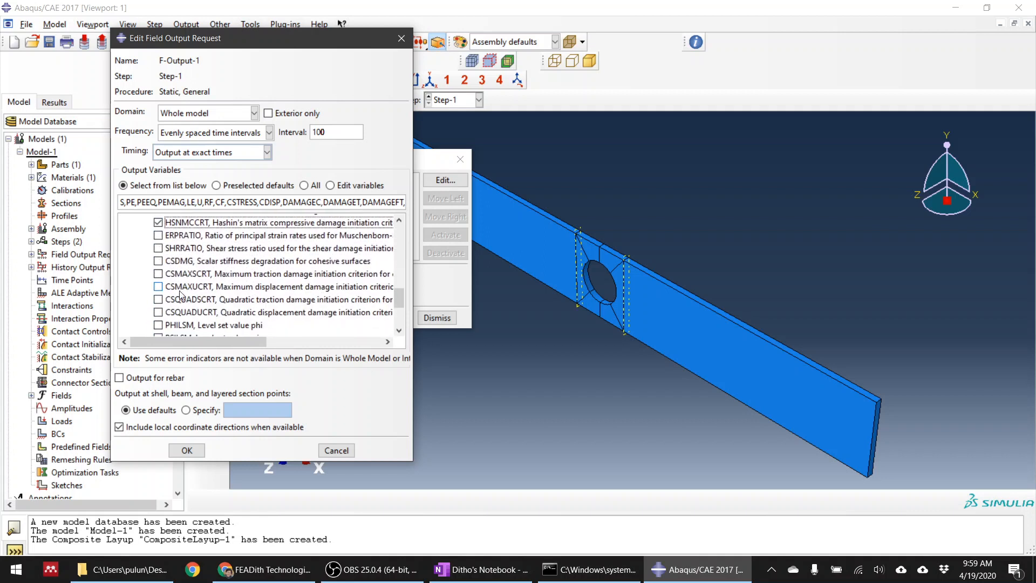
{"action": "scroll", "coordinate": [180, 294], "scroll_direction": "down", "scroll_amount": 2}
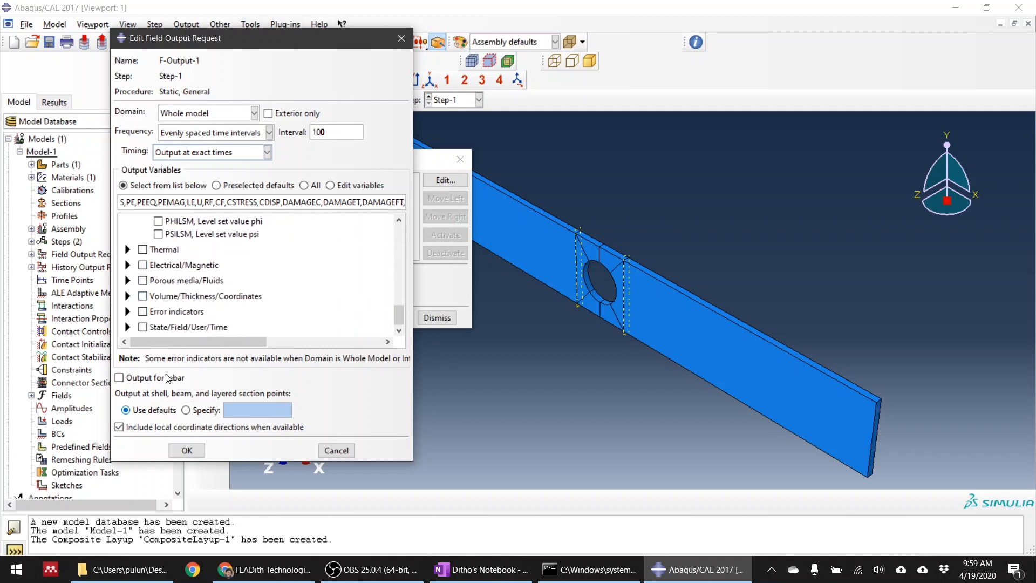
{"action": "left_click", "coordinate": [128, 327]}
{"action": "scroll", "coordinate": [173, 302], "scroll_direction": "down", "scroll_amount": 2}
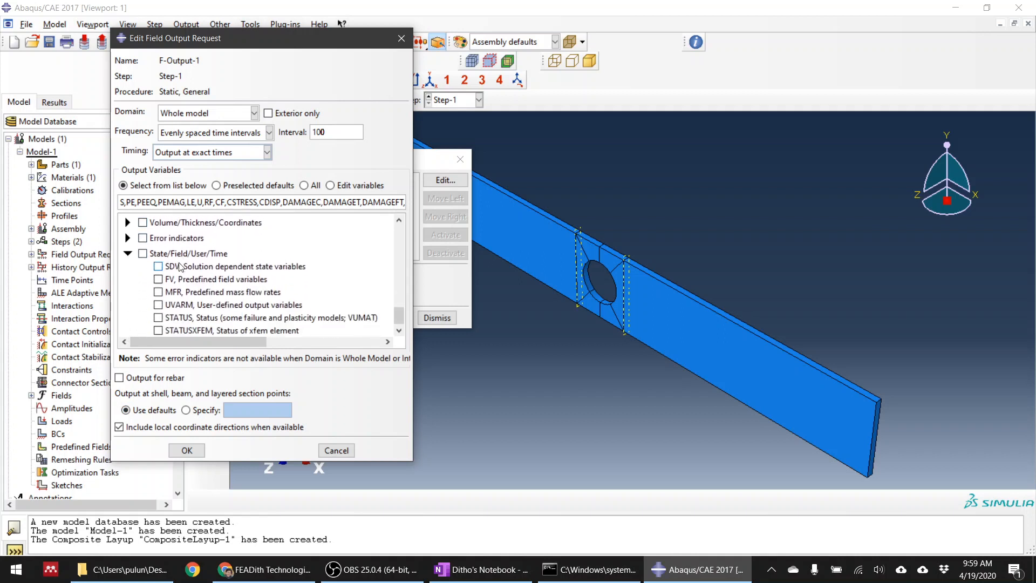
{"action": "left_click", "coordinate": [158, 314]}
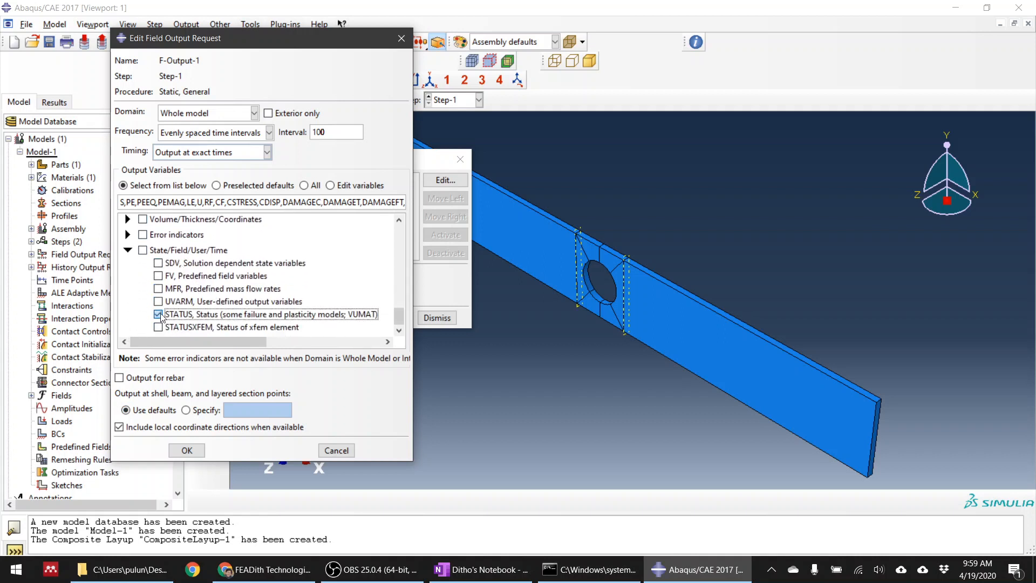
{"action": "scroll", "coordinate": [161, 317], "scroll_direction": "up", "scroll_amount": 3}
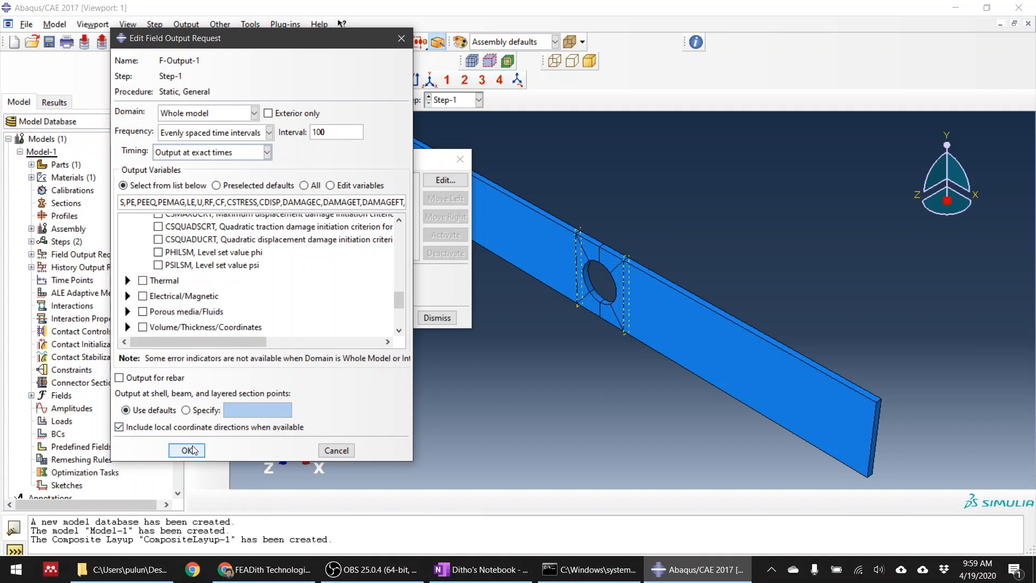
{"action": "left_click", "coordinate": [187, 410]}
{"action": "left_click", "coordinate": [158, 412]}
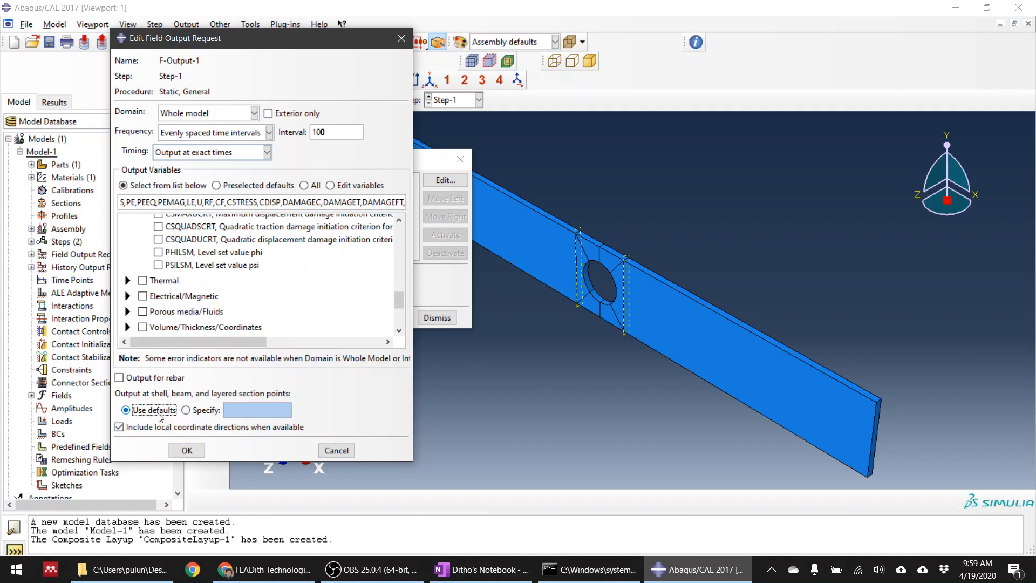
{"action": "left_click", "coordinate": [187, 452]}
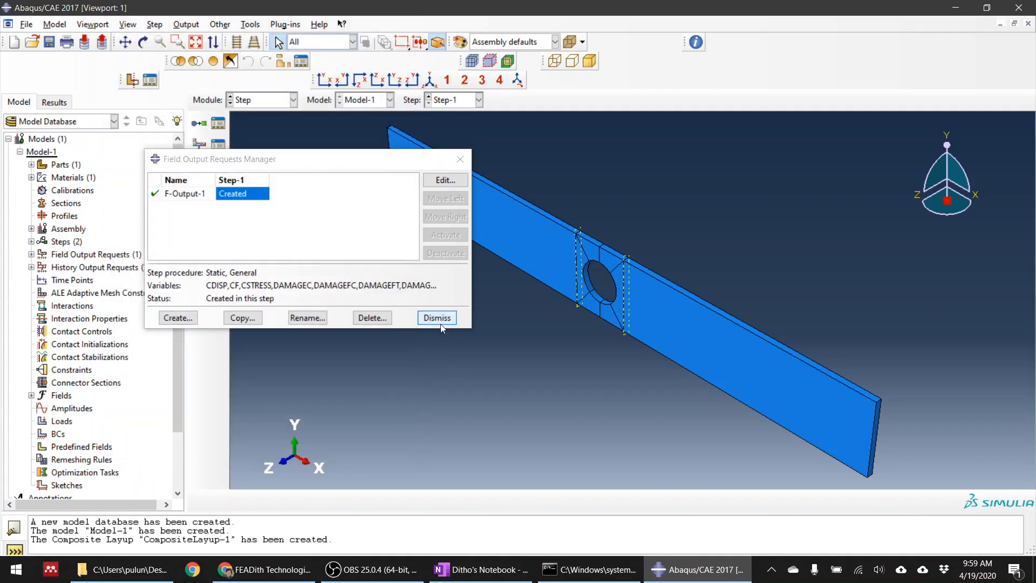
{"action": "left_click", "coordinate": [438, 320]}
Set history output request H-Output-1 to evenly spaced time intervals with 100 intervals and accept it
{"action": "left_click", "coordinate": [218, 167]}
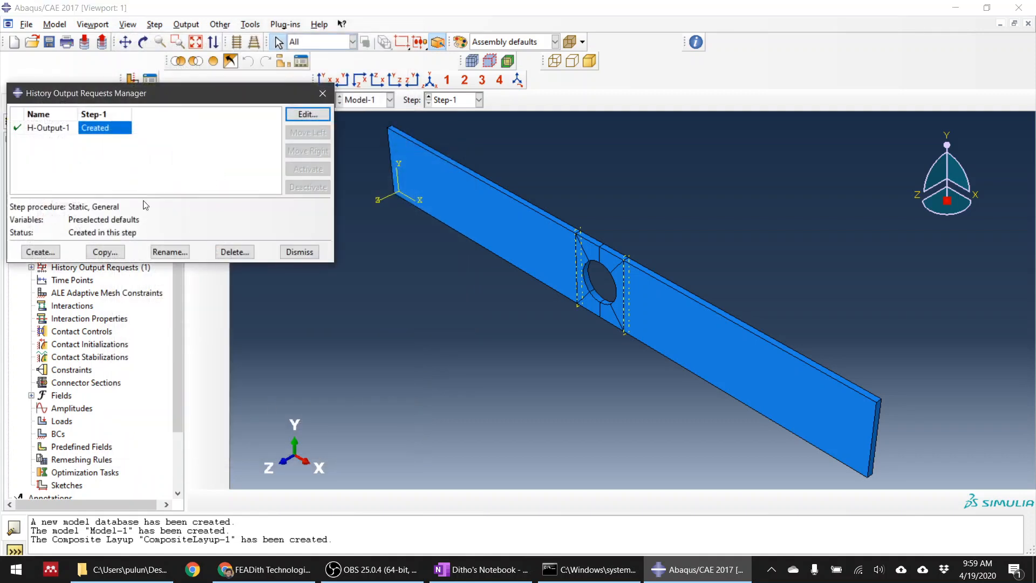
{"action": "double_click", "coordinate": [90, 133]}
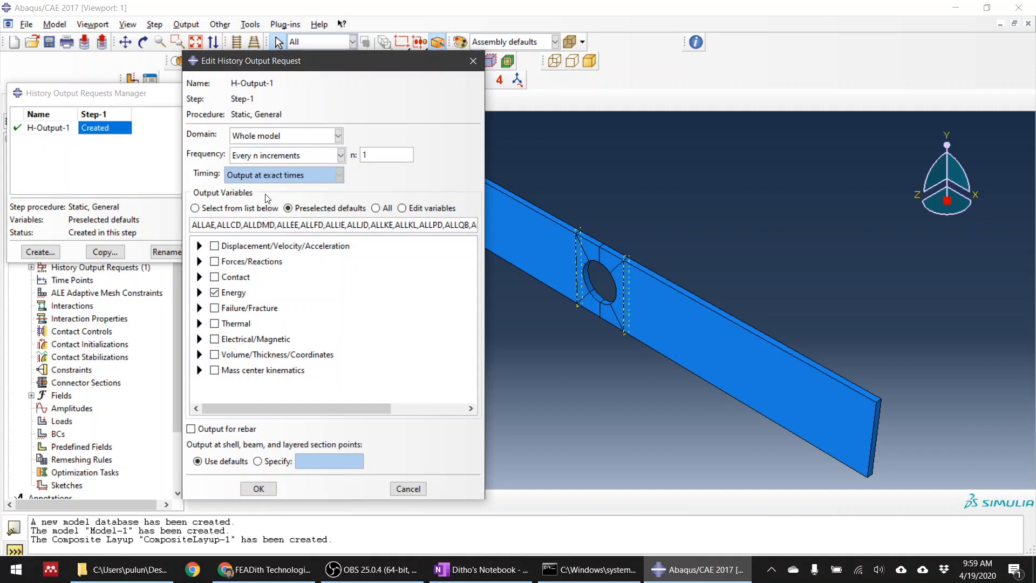
{"action": "left_click", "coordinate": [340, 155]}
{"action": "left_click", "coordinate": [320, 192]}
{"action": "left_click", "coordinate": [393, 156]}
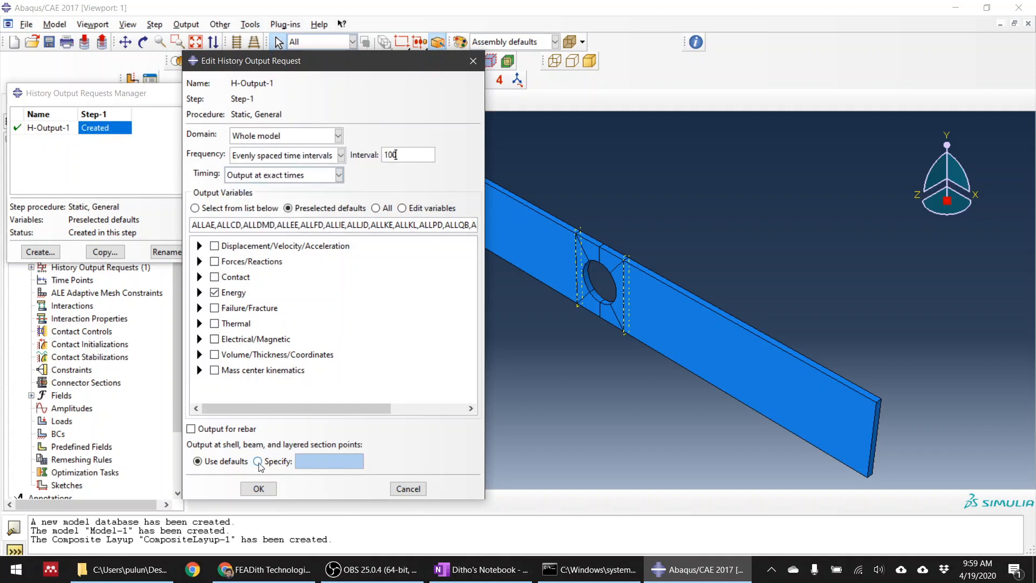
{"action": "left_click", "coordinate": [259, 489]}
{"action": "left_click", "coordinate": [300, 252]}
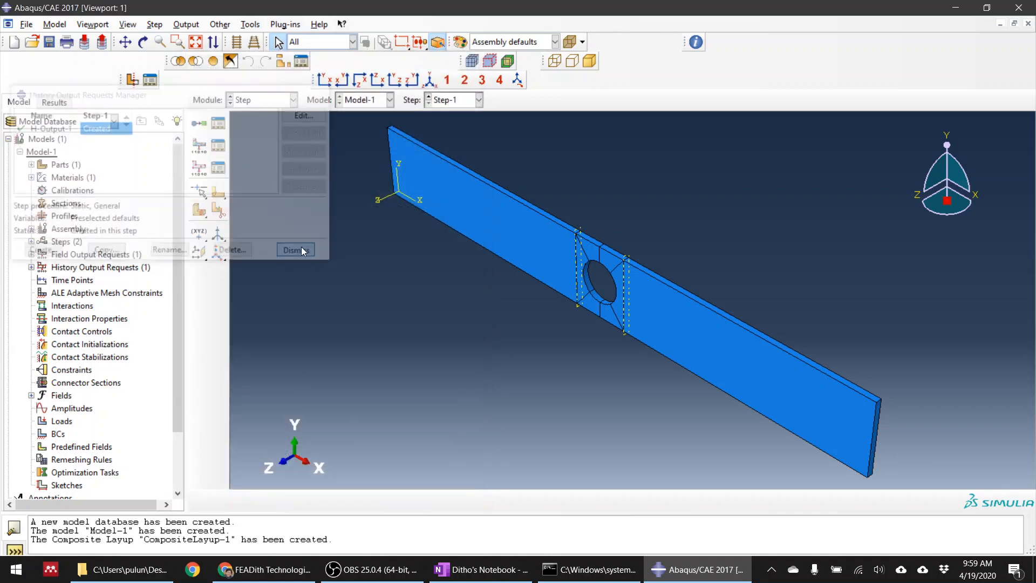
Start a Displacement/Rotation boundary condition in Step-1 on the plate's end face at the origin side, in the Load module
{"action": "left_click", "coordinate": [266, 101]}
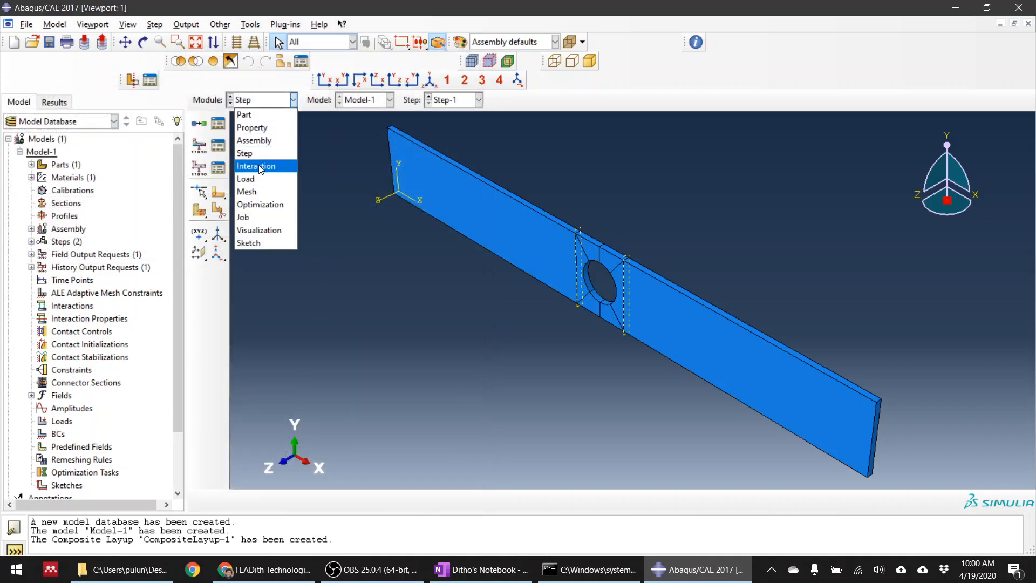
{"action": "left_click", "coordinate": [260, 167]}
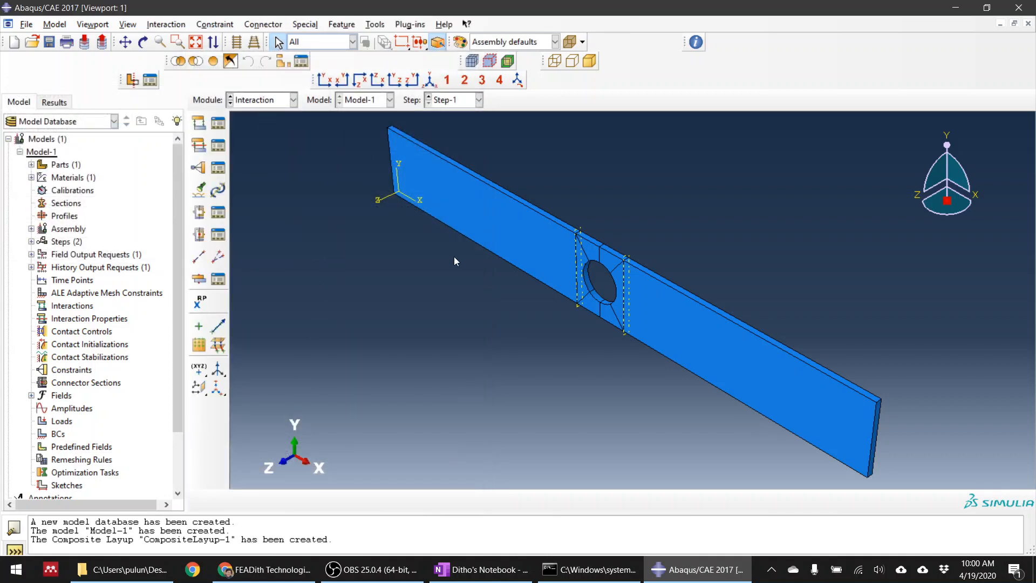
{"action": "left_click", "coordinate": [291, 100]}
{"action": "left_click", "coordinate": [267, 179]}
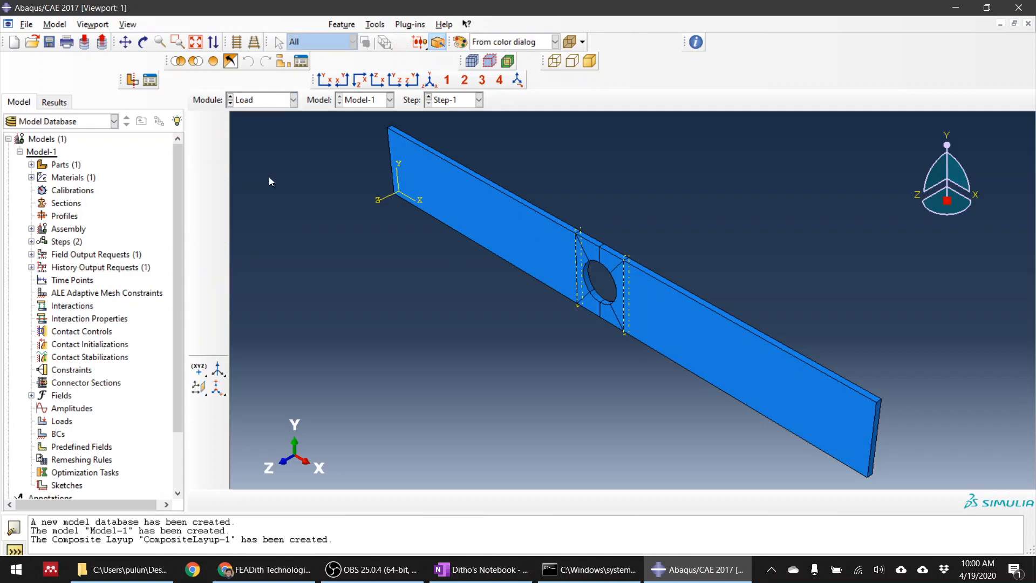
{"action": "left_click_drag", "start_coordinate": [637, 309], "coordinate": [804, 278], "text": "ctrl+alt"}
{"action": "left_click_drag", "start_coordinate": [646, 250], "coordinate": [621, 292], "text": "ctrl+alt"}
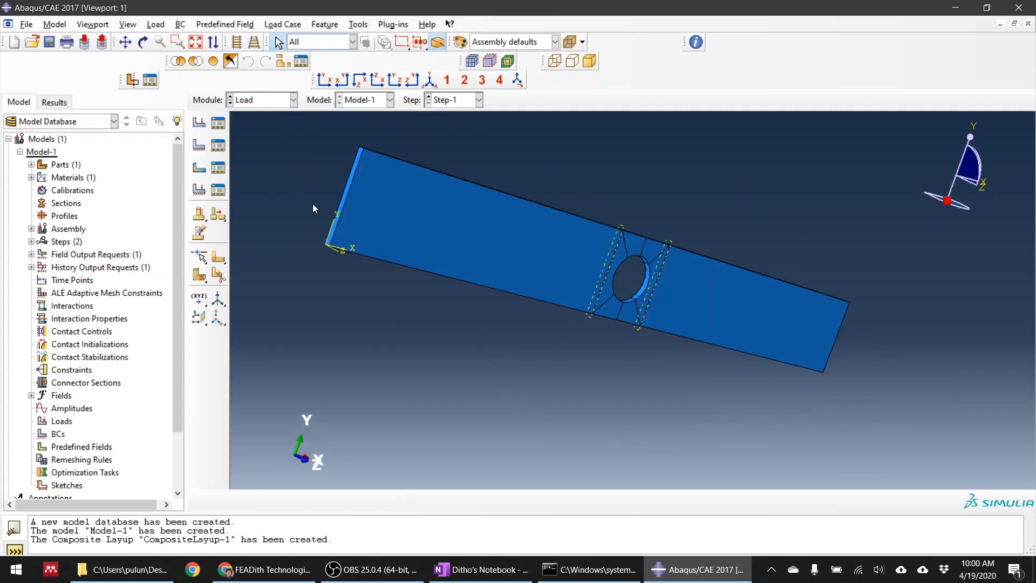
{"action": "left_click", "coordinate": [210, 147]}
{"action": "left_click", "coordinate": [929, 233]}
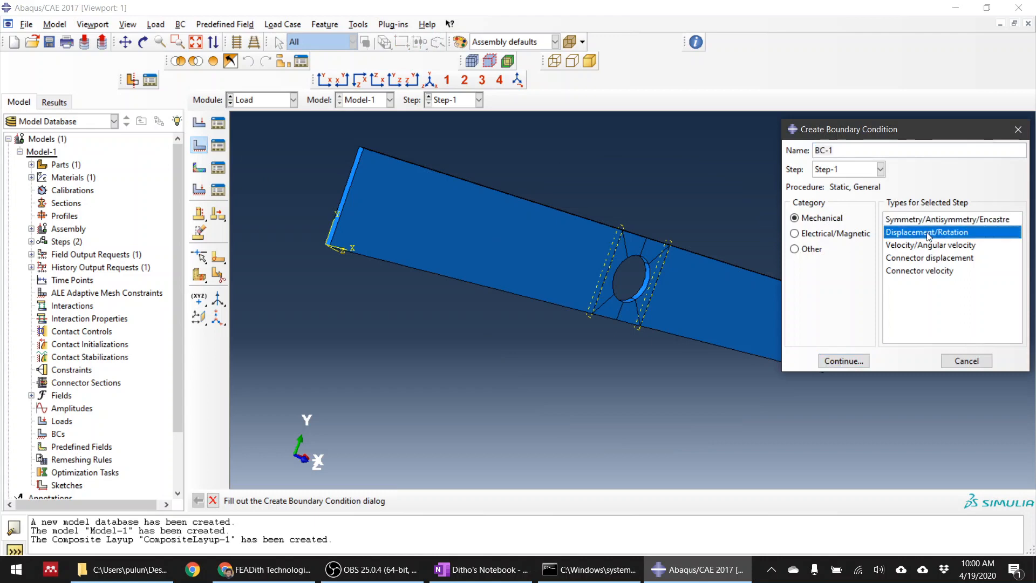
{"action": "left_click", "coordinate": [844, 362]}
{"action": "scroll", "coordinate": [323, 190], "scroll_direction": "down", "scroll_amount": 3}
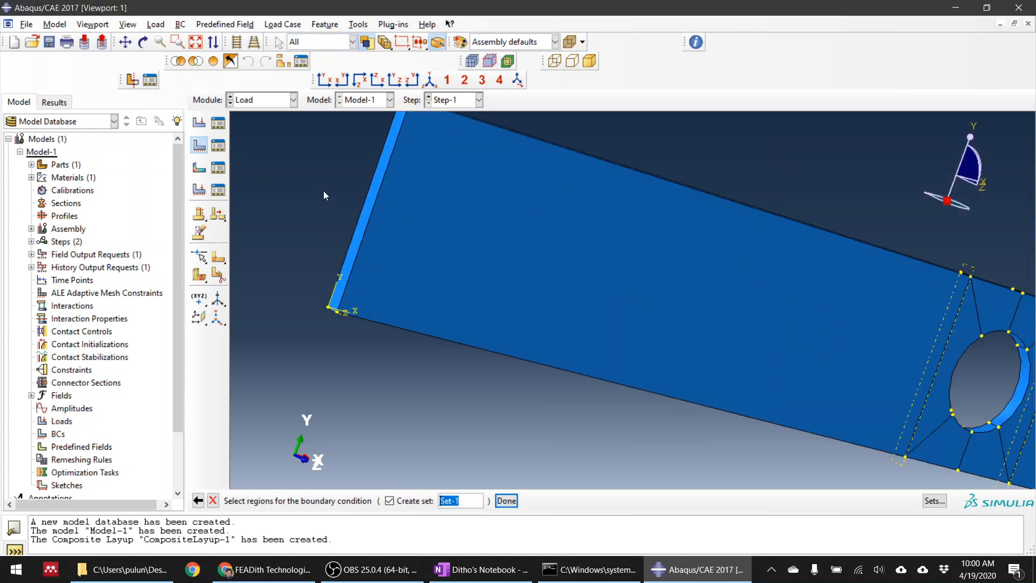
{"action": "left_click", "coordinate": [368, 215]}
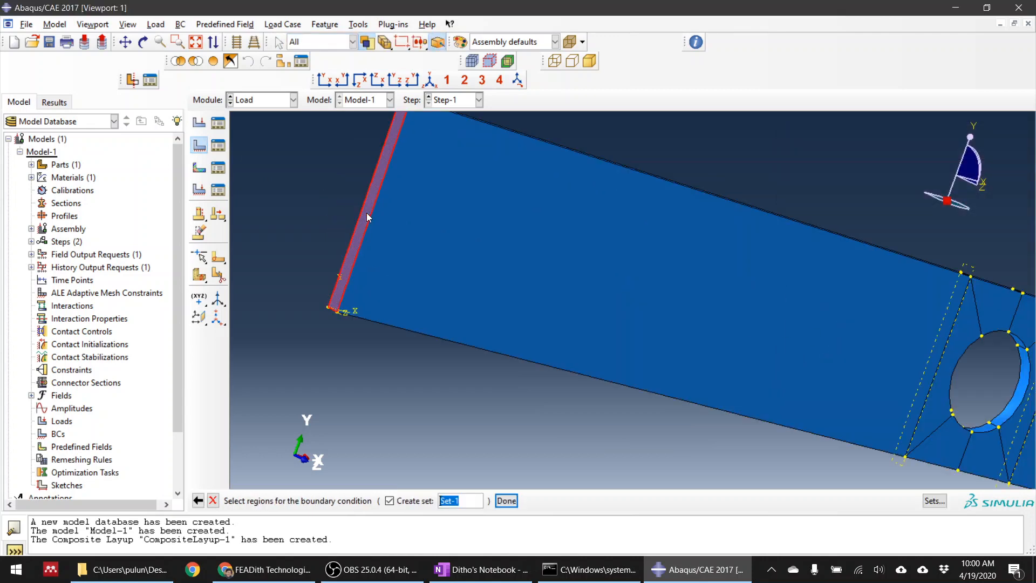
{"action": "scroll", "coordinate": [394, 320], "scroll_direction": "up", "scroll_amount": 3}
{"action": "middle_click", "coordinate": [438, 362]}
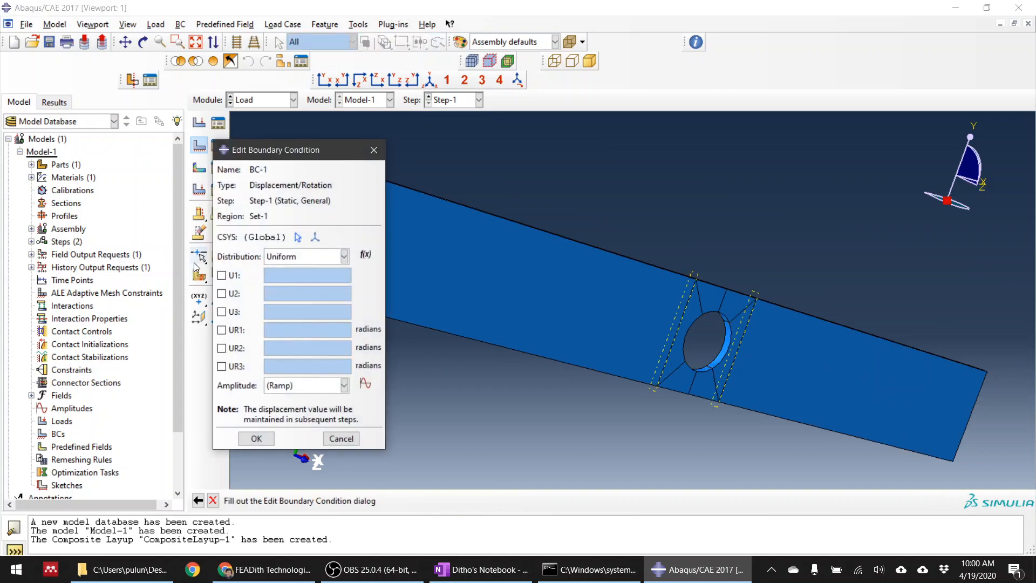
Constrain U1, U2, U3, UR1, UR2 and UR3 at 0 on that end face and accept the boundary condition
{"action": "left_click", "coordinate": [221, 275]}
{"action": "left_click", "coordinate": [222, 293]}
{"action": "left_click", "coordinate": [221, 312]}
{"action": "left_click", "coordinate": [221, 348]}
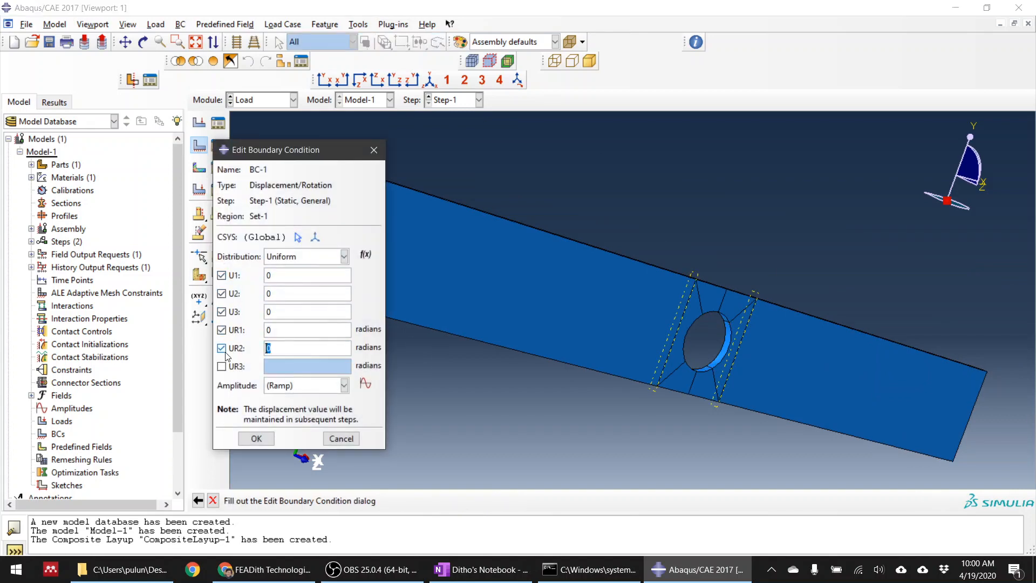
{"action": "left_click", "coordinate": [222, 366]}
{"action": "left_click", "coordinate": [257, 442]}
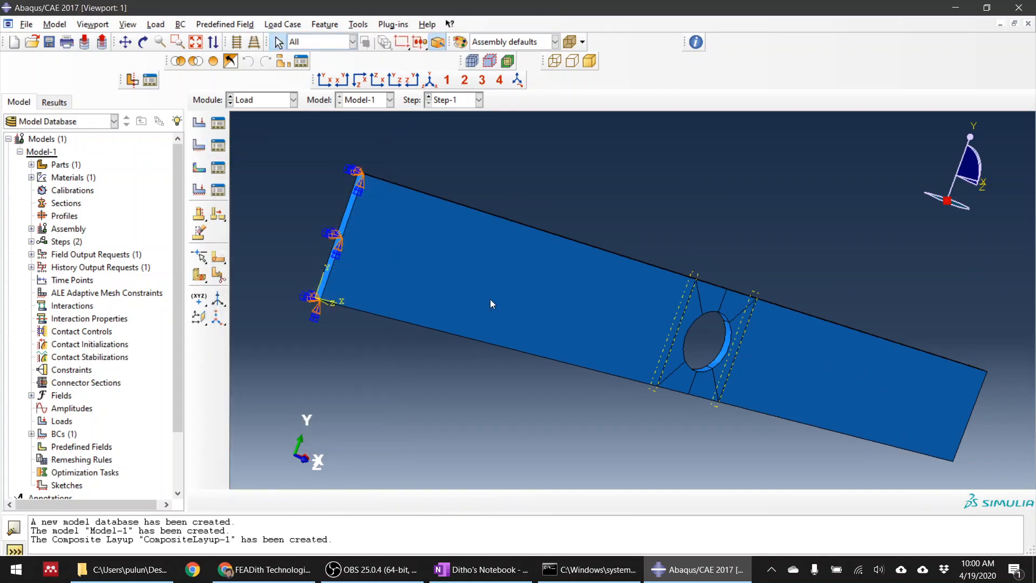
Start a second Displacement/Rotation boundary condition in Step-1 on the plate's opposite end face
{"action": "scroll", "coordinate": [491, 302], "scroll_direction": "up", "scroll_amount": 4}
{"action": "left_click_drag", "start_coordinate": [799, 389], "coordinate": [765, 393], "text": "ctrl+alt"}
{"action": "scroll", "coordinate": [764, 393], "scroll_direction": "down", "scroll_amount": 5}
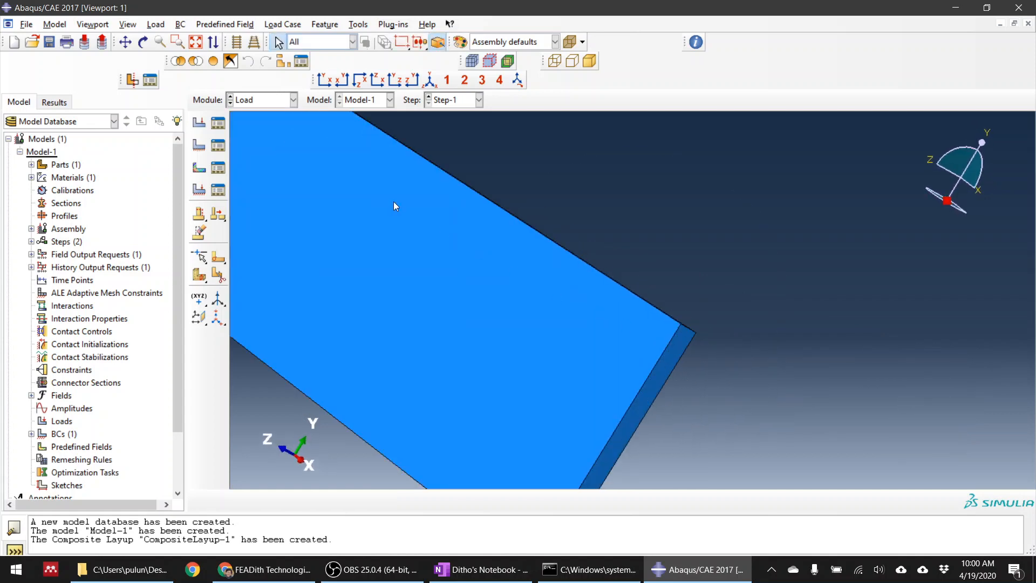
{"action": "left_click", "coordinate": [199, 145]}
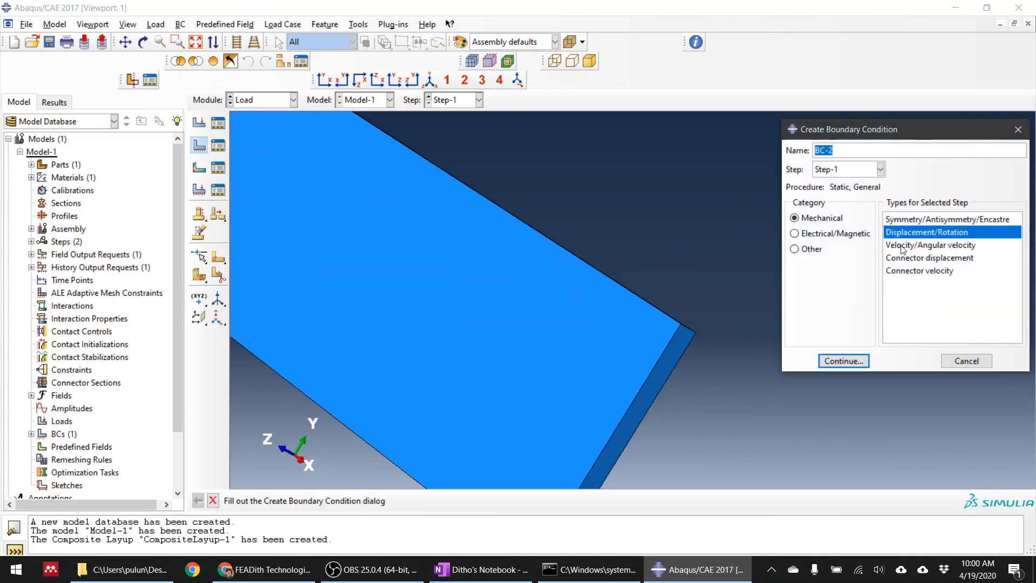
{"action": "left_click", "coordinate": [844, 361]}
{"action": "scroll", "coordinate": [798, 250], "scroll_direction": "up", "scroll_amount": 3}
{"action": "scroll", "coordinate": [761, 302], "scroll_direction": "down", "scroll_amount": 3}
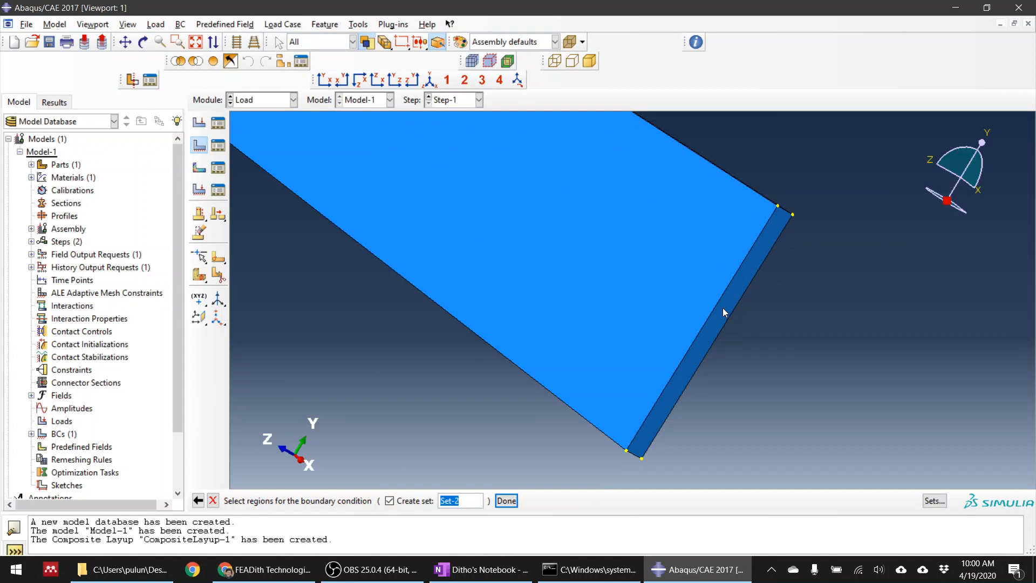
{"action": "left_click", "coordinate": [723, 310]}
{"action": "middle_click", "coordinate": [818, 325]}
Prescribe a U1 displacement of 10 with U2, U3 and all three rotations at 0, and accept the boundary condition
{"action": "left_click", "coordinate": [221, 276]}
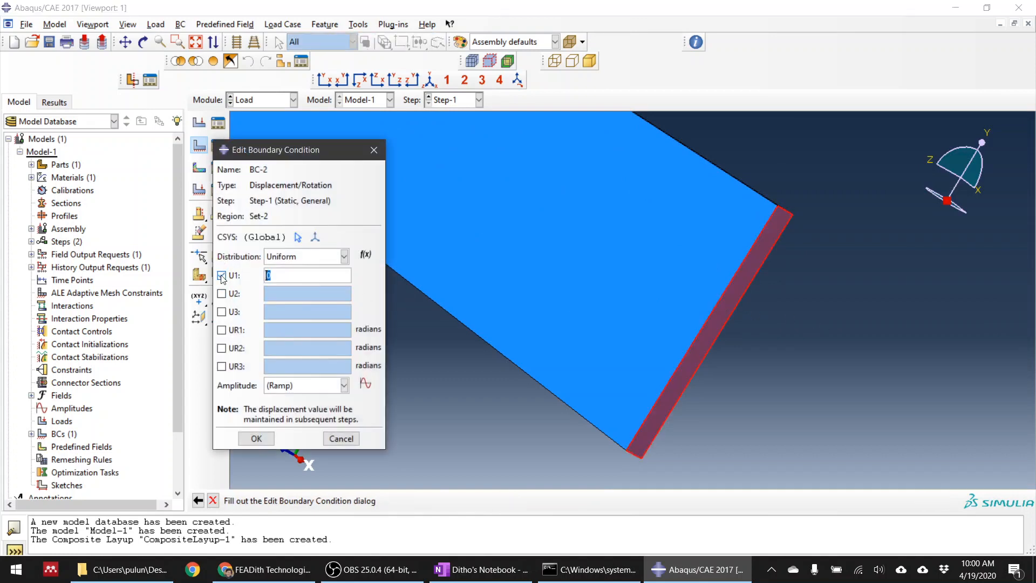
{"action": "left_click", "coordinate": [221, 294]}
{"action": "left_click", "coordinate": [221, 312]}
{"action": "left_click", "coordinate": [221, 330]}
{"action": "left_click", "coordinate": [221, 348]}
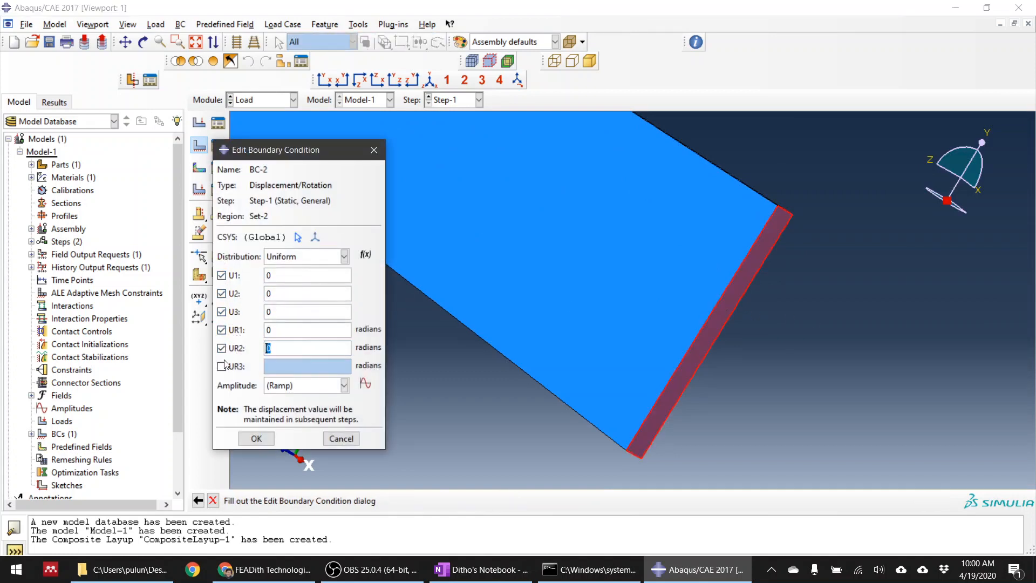
{"action": "left_click", "coordinate": [221, 366]}
{"action": "left_click_drag", "start_coordinate": [296, 152], "coordinate": [147, 121]}
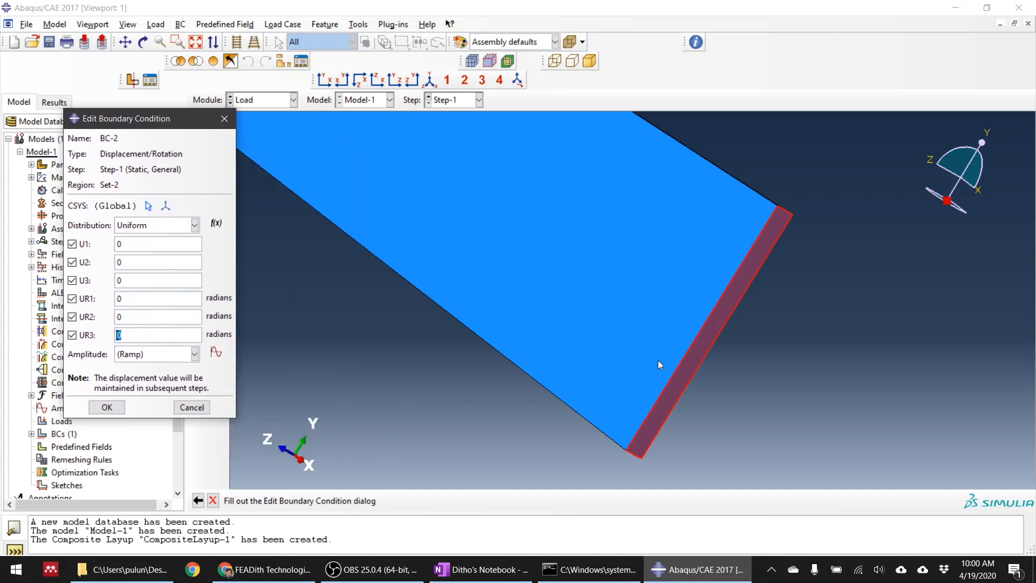
{"action": "left_click_drag", "start_coordinate": [132, 241], "coordinate": [81, 237]}
{"action": "type", "text": "5"}
{"action": "left_click", "coordinate": [107, 408]}
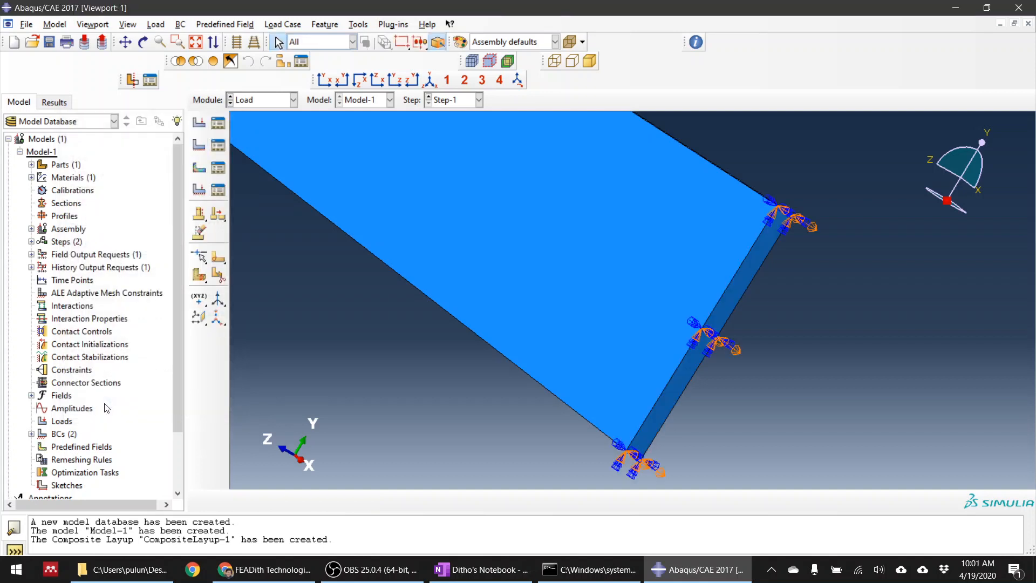
Reopen the boundary condition BC-2 to check its prescribed displacement values
{"action": "scroll", "coordinate": [378, 275], "scroll_direction": "down", "scroll_amount": 3}
{"action": "left_click", "coordinate": [218, 145]}
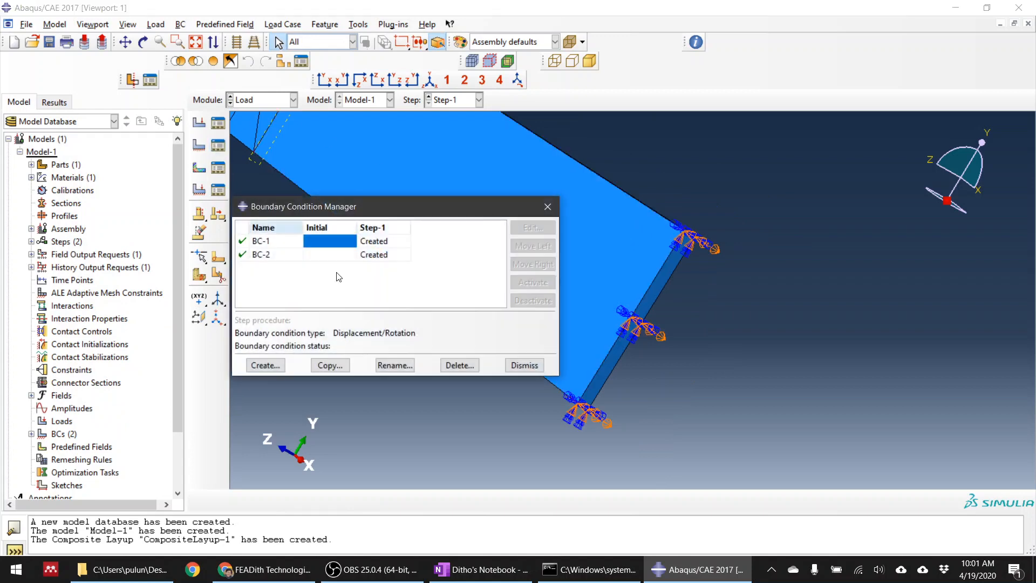
{"action": "double_click", "coordinate": [383, 255]}
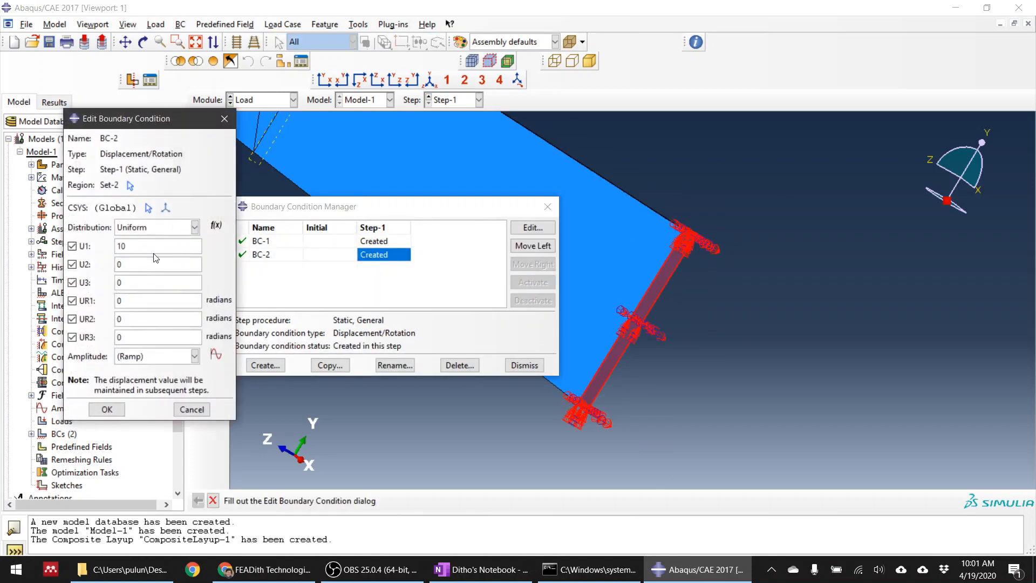
{"action": "left_click", "coordinate": [106, 409]}
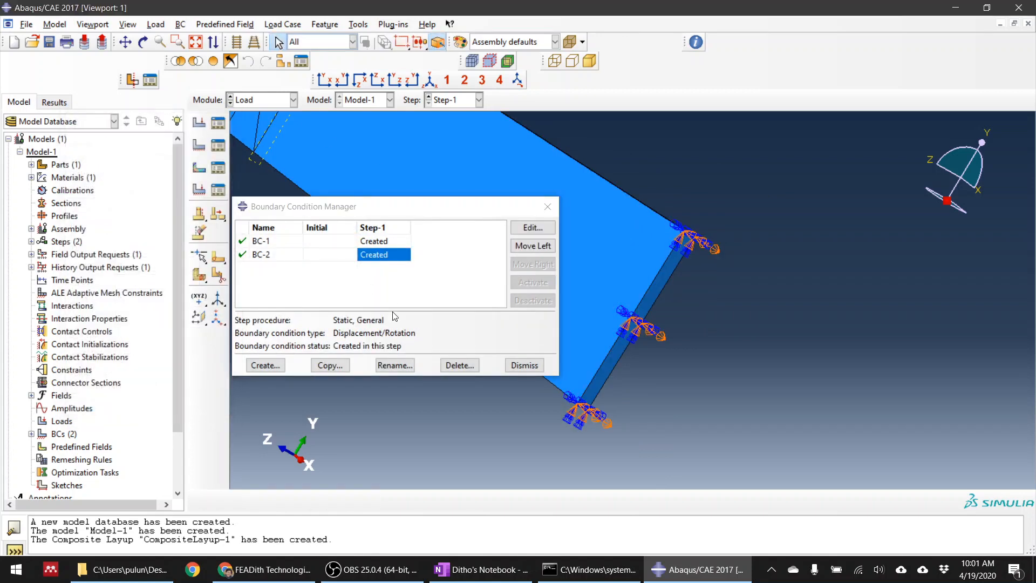
{"action": "left_click", "coordinate": [523, 366]}
Show the plate in front view and switch to the Mesh module with Part-1 as the object
{"action": "left_click", "coordinate": [325, 80]}
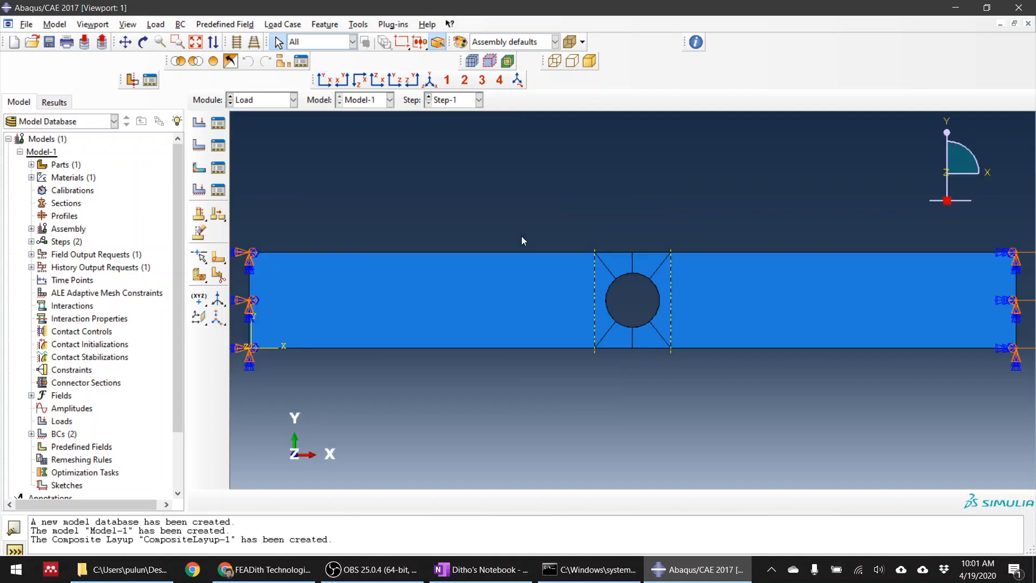
{"action": "left_click", "coordinate": [286, 101]}
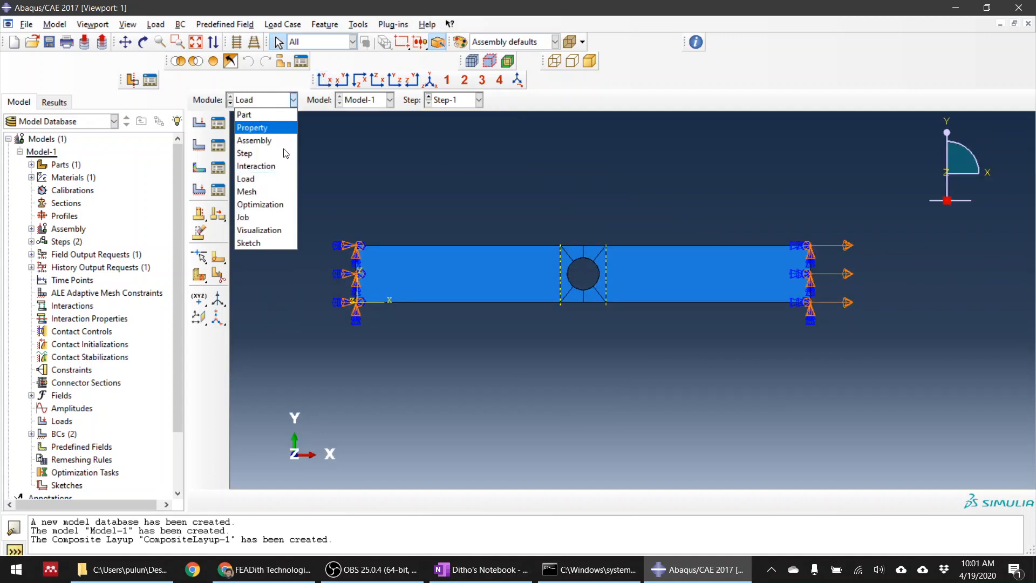
{"action": "left_click", "coordinate": [270, 191]}
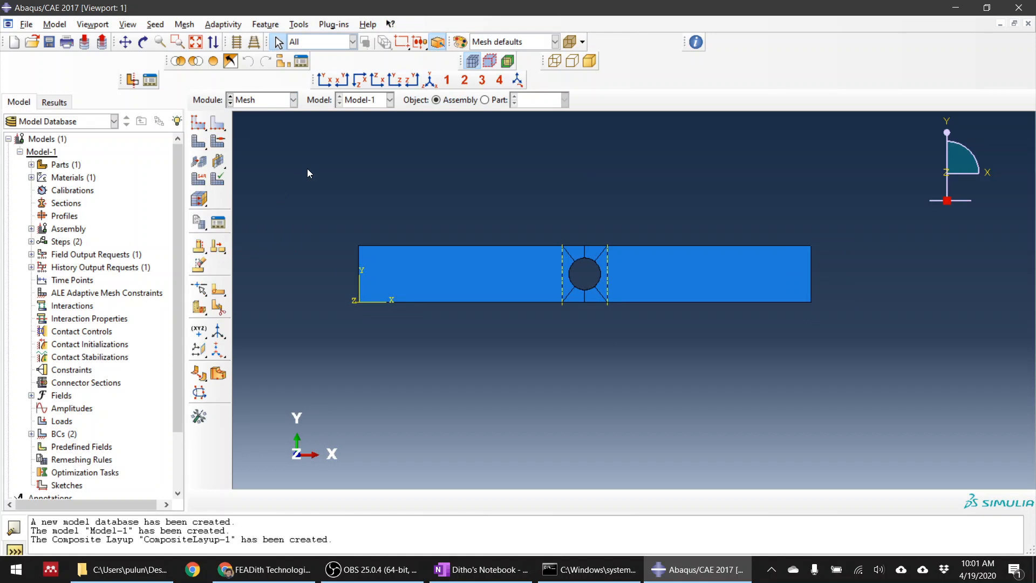
{"action": "left_click", "coordinate": [485, 100]}
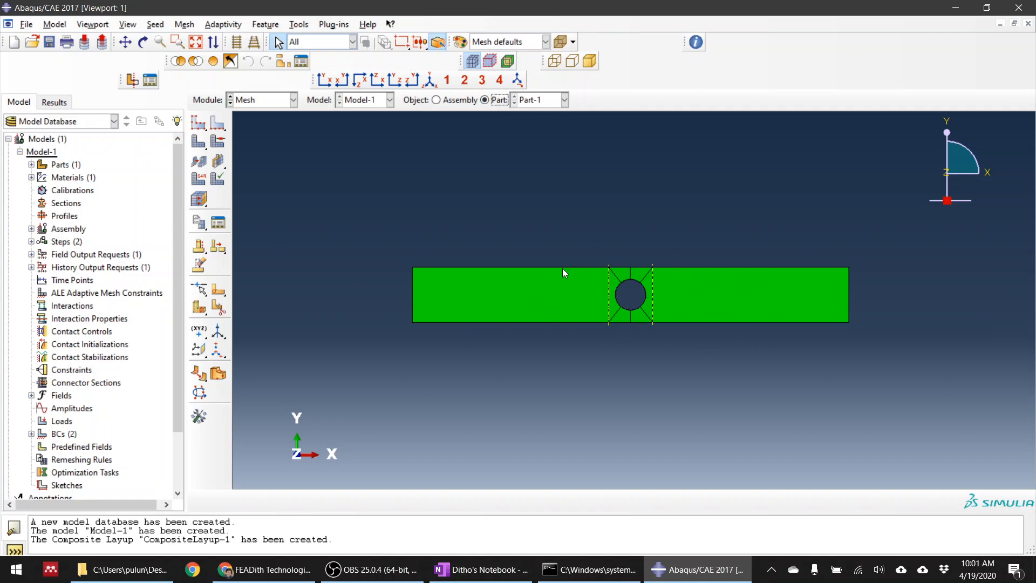
{"action": "scroll", "coordinate": [666, 280], "scroll_direction": "up", "scroll_amount": 2}
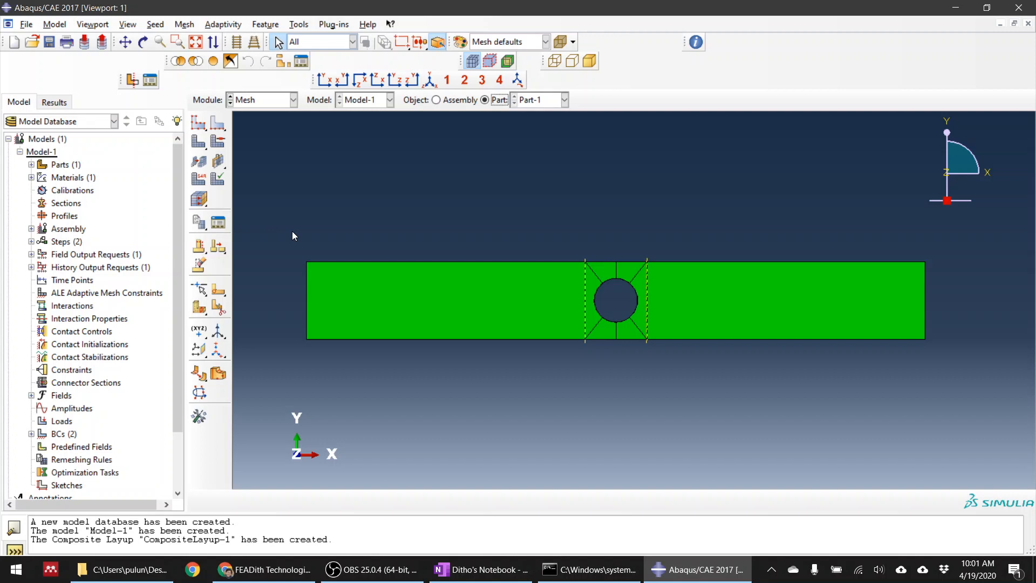
Seed Part-1 with an approximate global size of 2 and mesh the whole part
{"action": "left_click", "coordinate": [199, 123]}
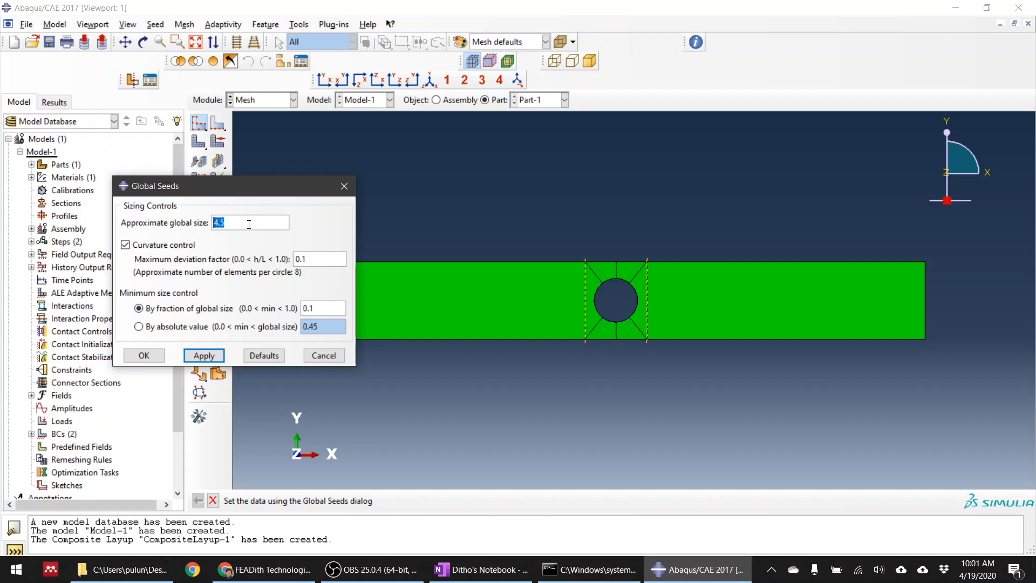
{"action": "type", "text": "2"}
{"action": "left_click", "coordinate": [204, 355]}
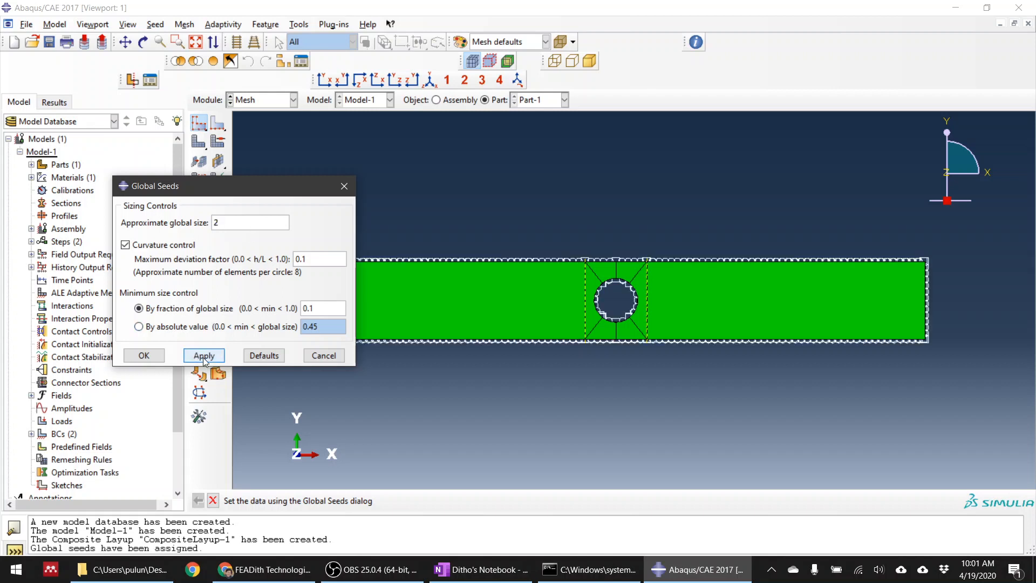
{"action": "left_click", "coordinate": [154, 360]}
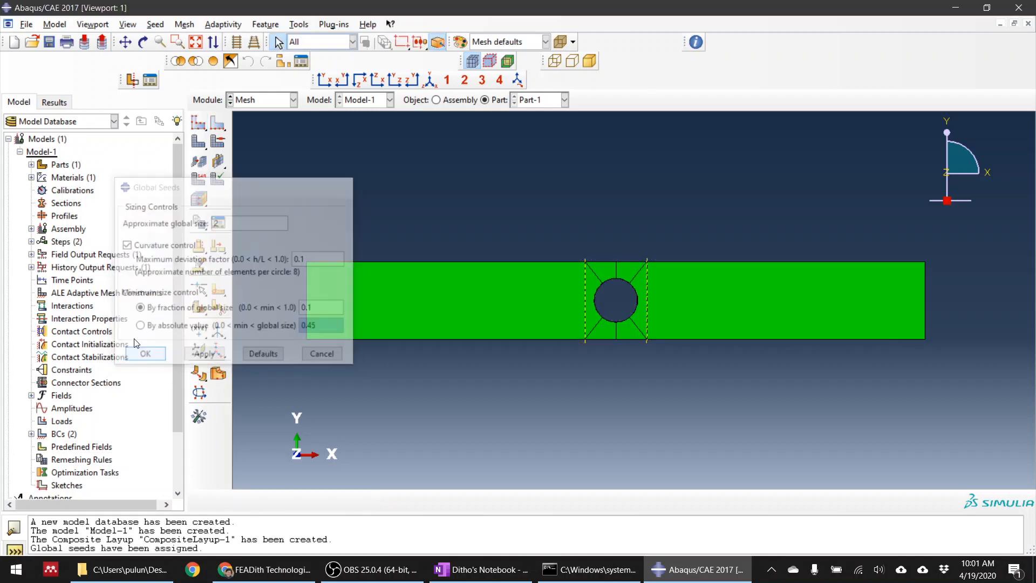
{"action": "left_click", "coordinate": [206, 150]}
{"action": "left_click", "coordinate": [311, 501]}
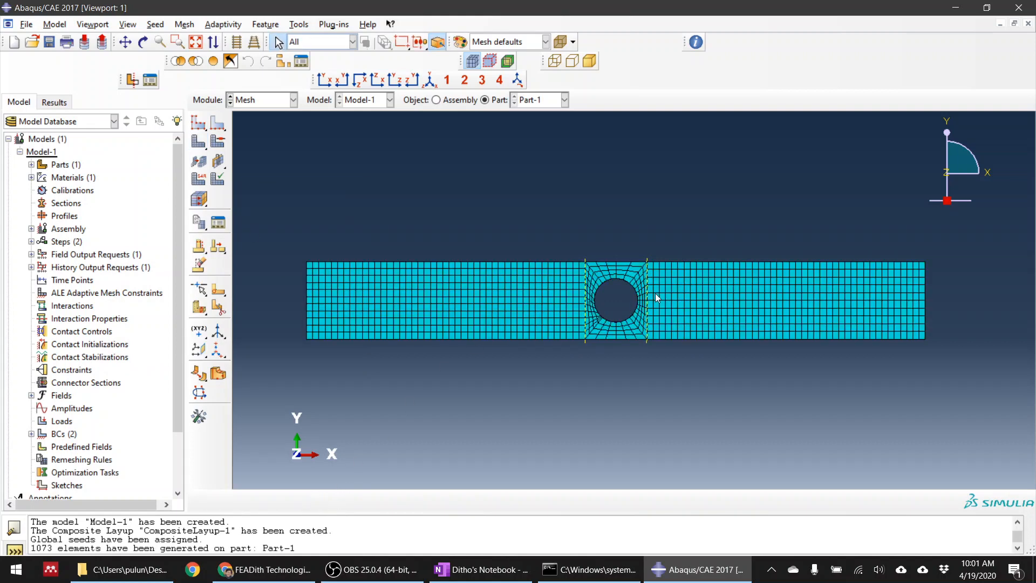
Check the mesh around the hole and reseed Part-1 with an approximate global size of 1, deleting the existing mesh
{"action": "scroll", "coordinate": [657, 298], "scroll_direction": "down", "scroll_amount": 5}
{"action": "scroll", "coordinate": [554, 352], "scroll_direction": "down", "scroll_amount": 4}
{"action": "scroll", "coordinate": [596, 287], "scroll_direction": "up", "scroll_amount": 4}
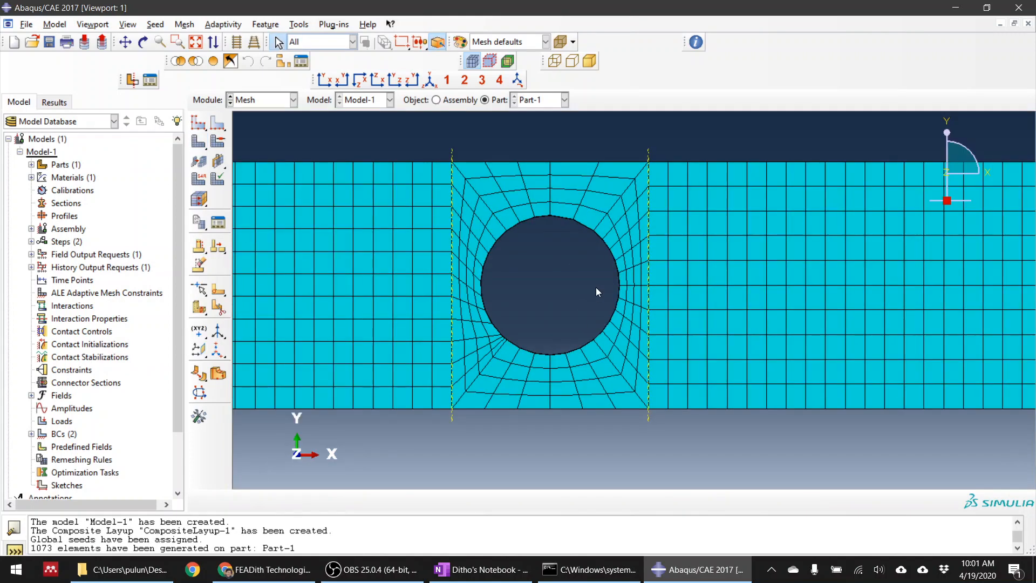
{"action": "scroll", "coordinate": [596, 289], "scroll_direction": "down", "scroll_amount": 2}
{"action": "scroll", "coordinate": [455, 377], "scroll_direction": "down", "scroll_amount": 2}
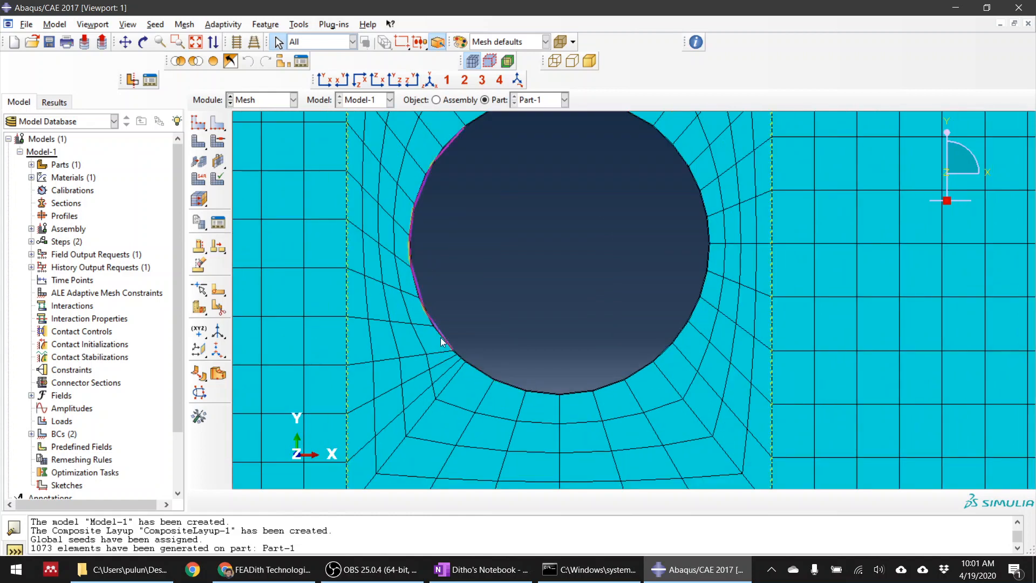
{"action": "scroll", "coordinate": [440, 338], "scroll_direction": "up", "scroll_amount": 1}
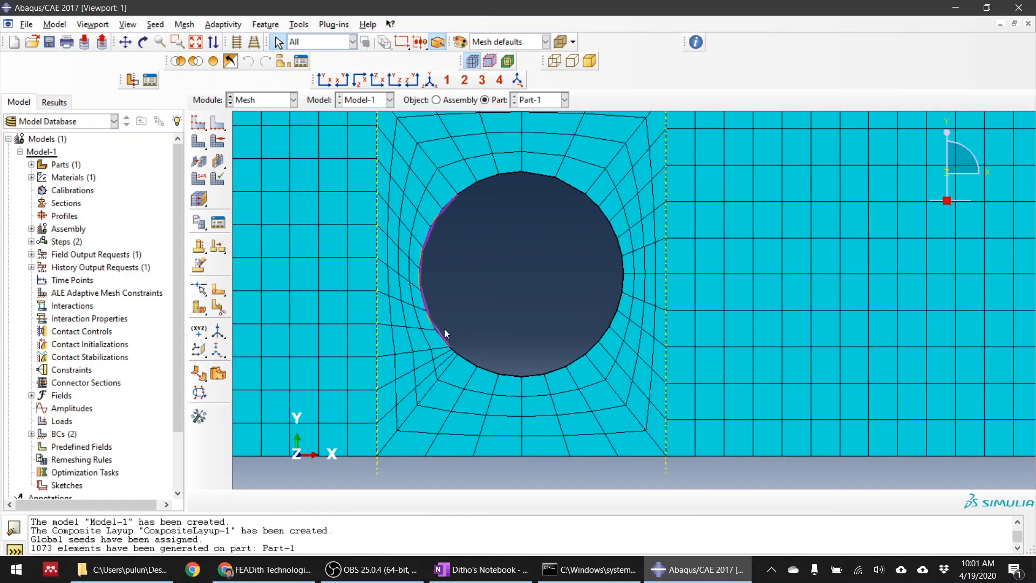
{"action": "left_click", "coordinate": [219, 125]}
{"action": "left_click", "coordinate": [199, 124]}
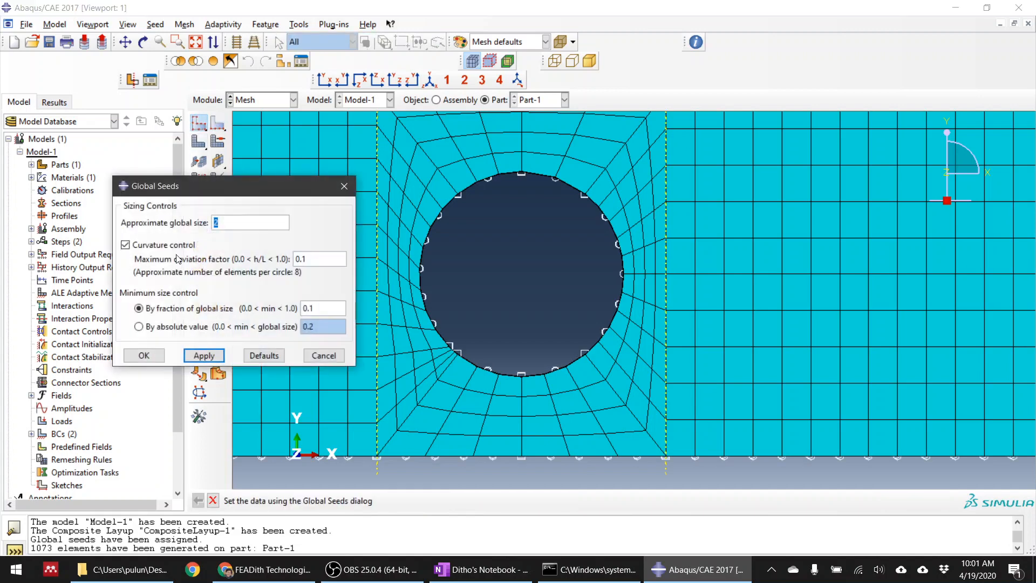
{"action": "left_click", "coordinate": [204, 356]}
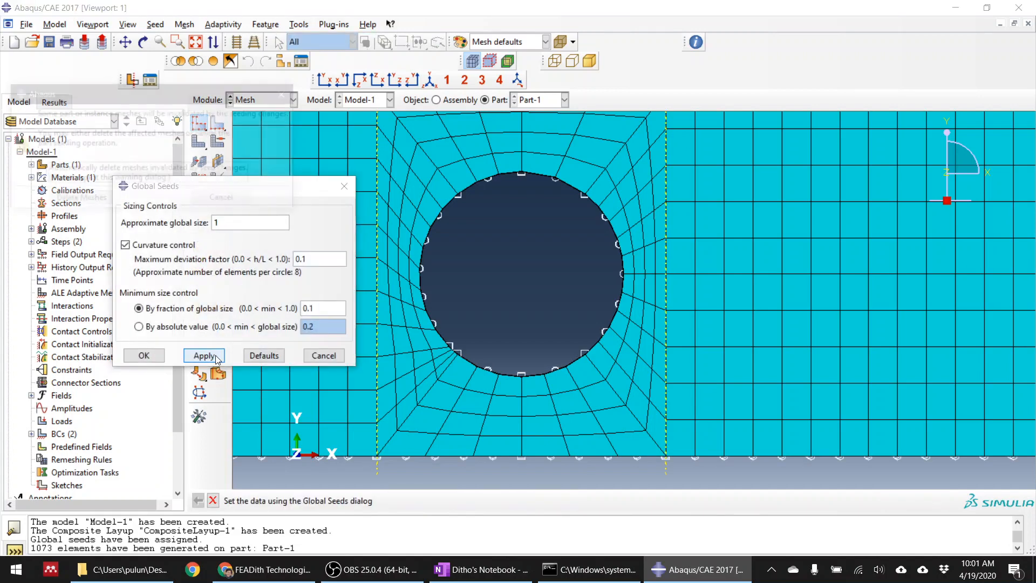
{"action": "left_click", "coordinate": [75, 204]}
{"action": "left_click", "coordinate": [144, 355]}
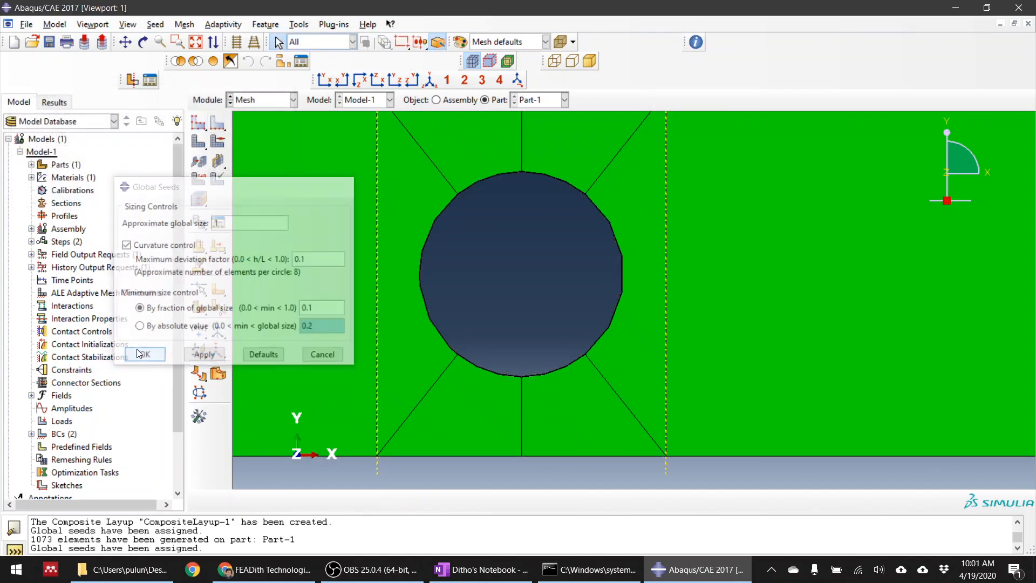
Mesh the whole of Part-1 with the new seeds and check the elements around the hole
{"action": "left_click", "coordinate": [199, 141]}
{"action": "left_click", "coordinate": [312, 501]}
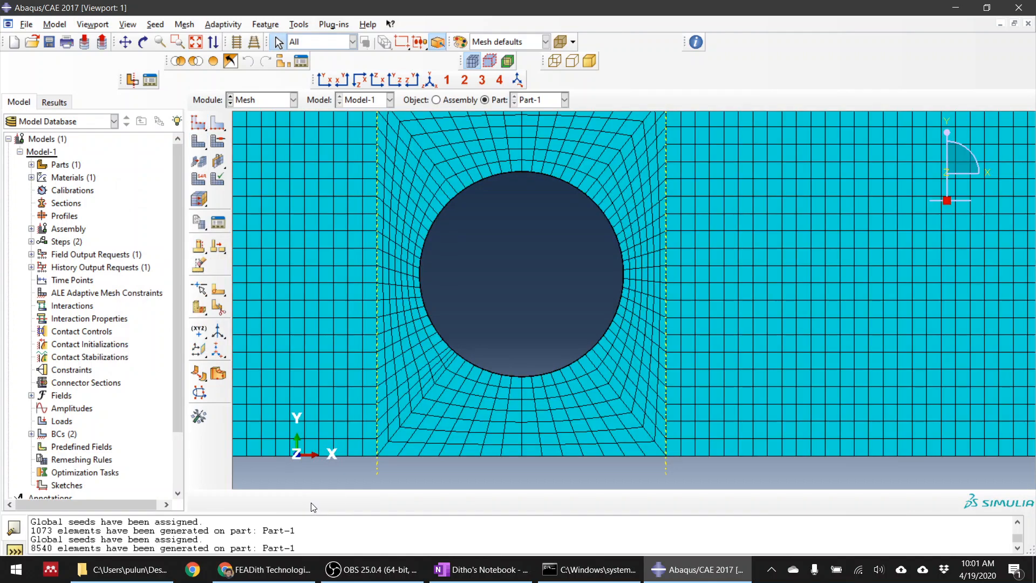
{"action": "scroll", "coordinate": [555, 316], "scroll_direction": "down", "scroll_amount": 1}
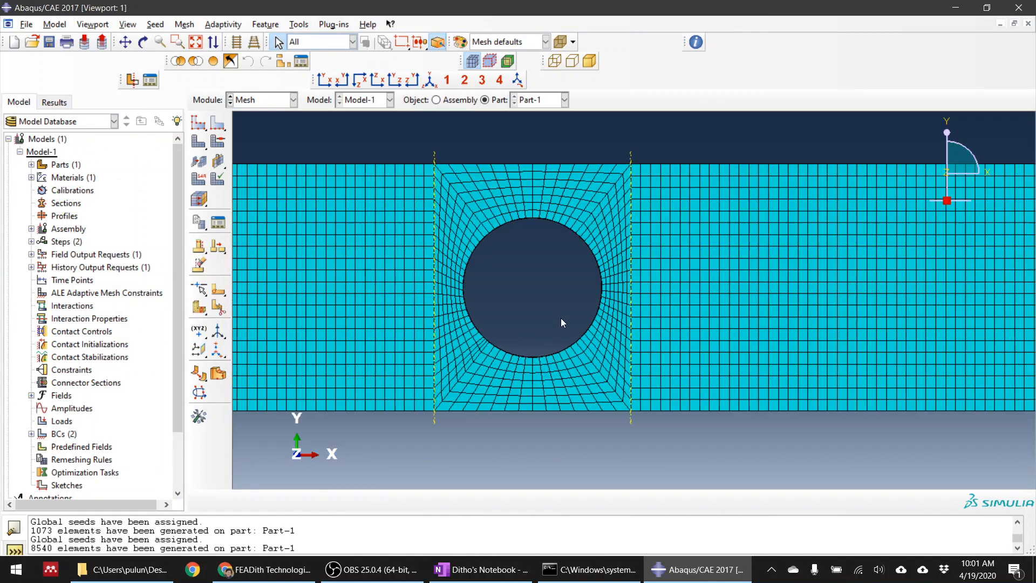
{"action": "scroll", "coordinate": [561, 318], "scroll_direction": "up", "scroll_amount": 3}
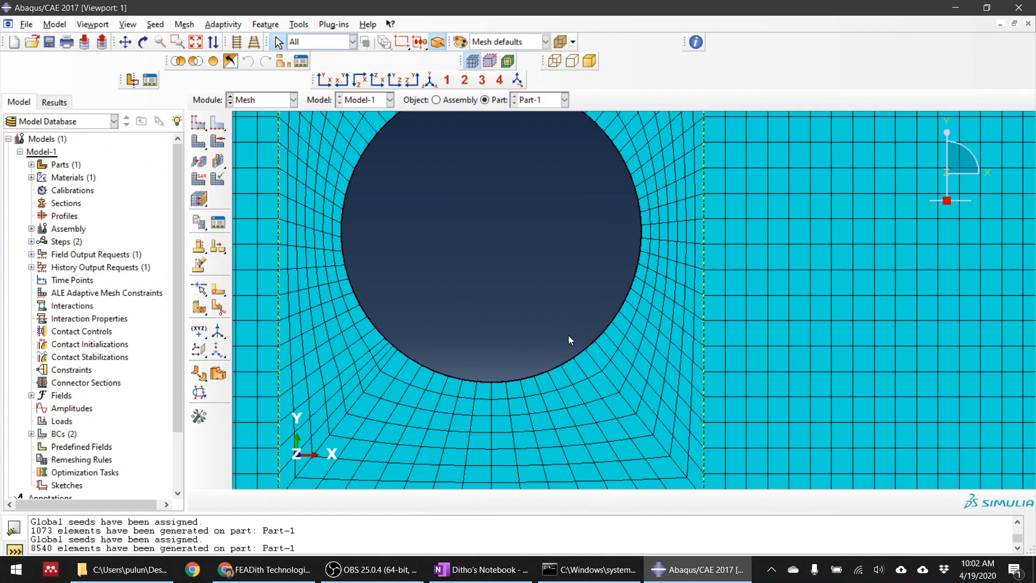
{"action": "scroll", "coordinate": [571, 328], "scroll_direction": "down", "scroll_amount": 3}
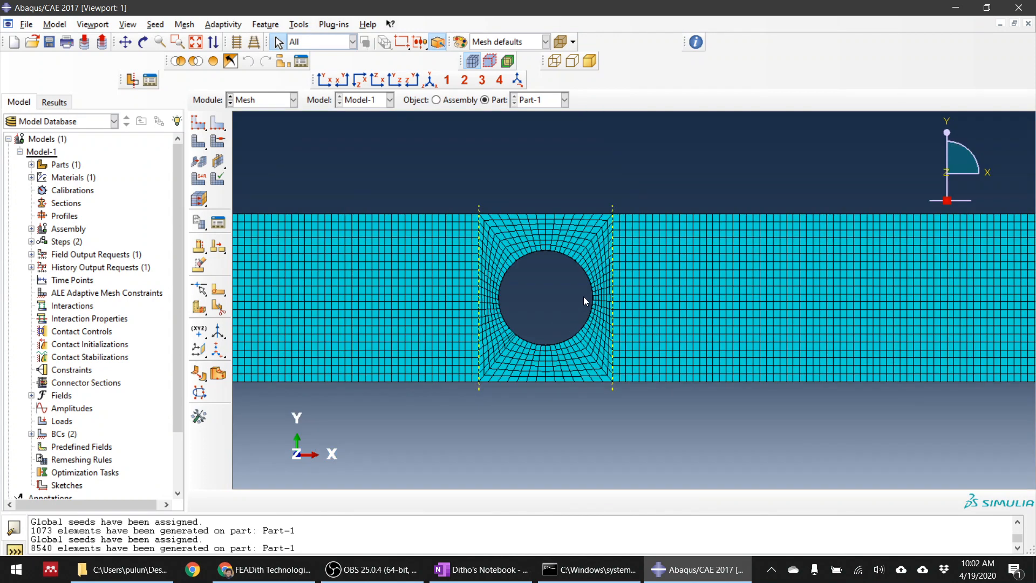
{"action": "scroll", "coordinate": [584, 296], "scroll_direction": "up", "scroll_amount": 2}
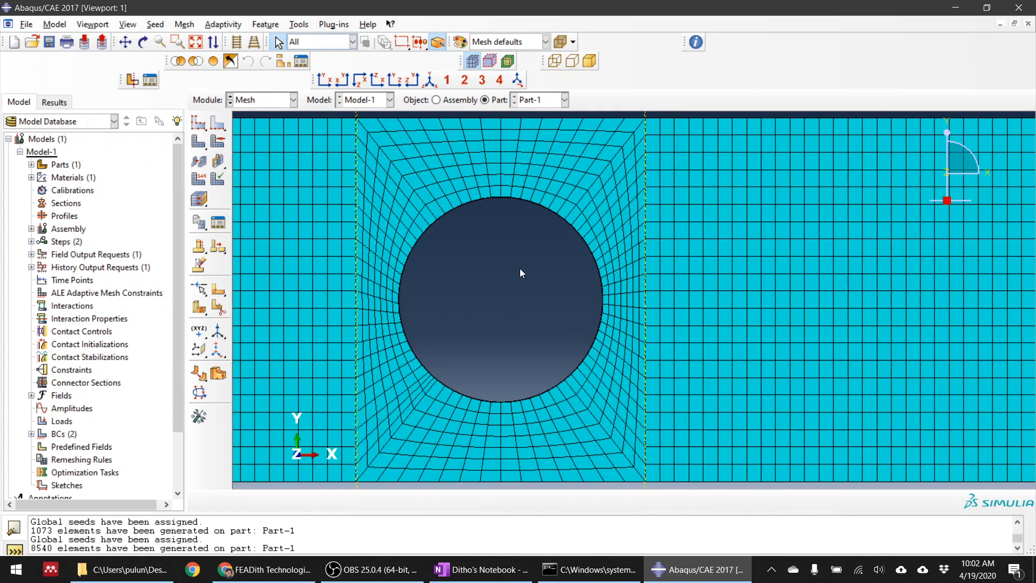
Seed one arc edge of the hole by number with 10 elements, deleting the affected meshes
{"action": "left_click", "coordinate": [218, 123]}
{"action": "left_click_drag", "start_coordinate": [486, 232], "coordinate": [575, 208], "text": "ctrl+alt"}
{"action": "scroll", "coordinate": [488, 277], "scroll_direction": "down", "scroll_amount": 3}
{"action": "scroll", "coordinate": [575, 211], "scroll_direction": "up", "scroll_amount": 5}
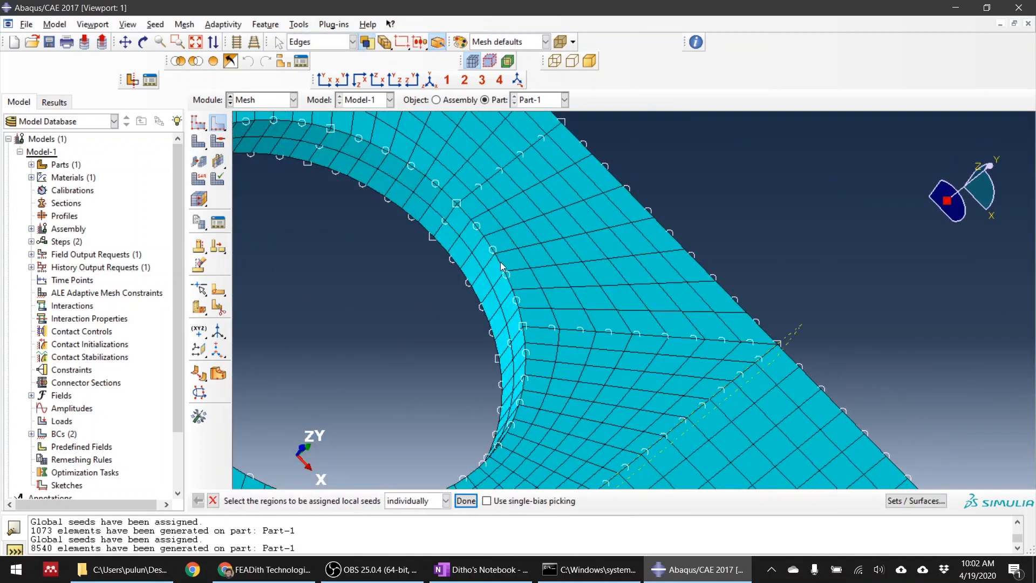
{"action": "middle_click", "coordinate": [621, 251]}
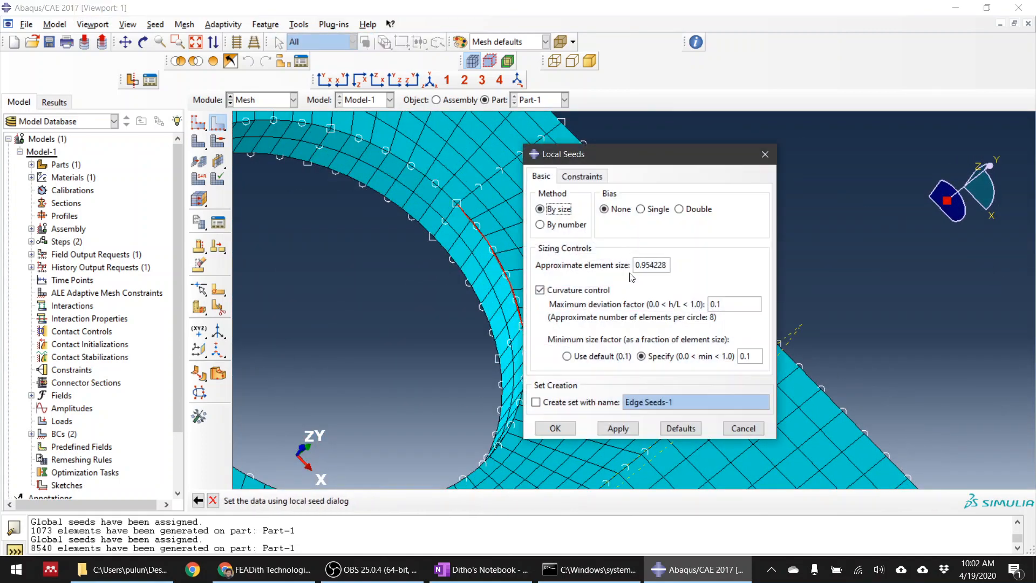
{"action": "left_click", "coordinate": [559, 226]}
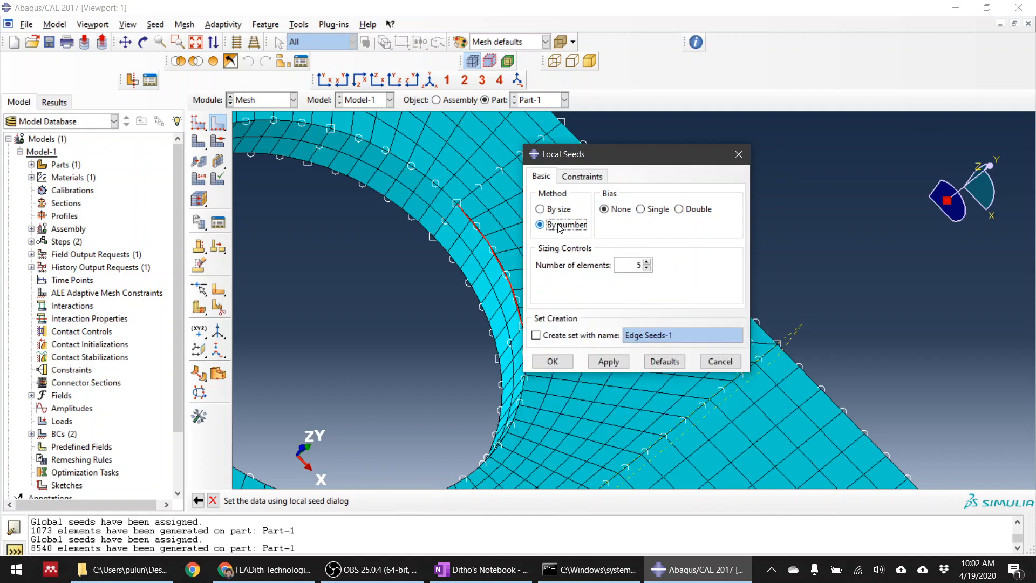
{"action": "left_click", "coordinate": [647, 262]}
{"action": "left_click", "coordinate": [647, 261]}
{"action": "left_click", "coordinate": [648, 262]}
{"action": "left_click", "coordinate": [648, 261]}
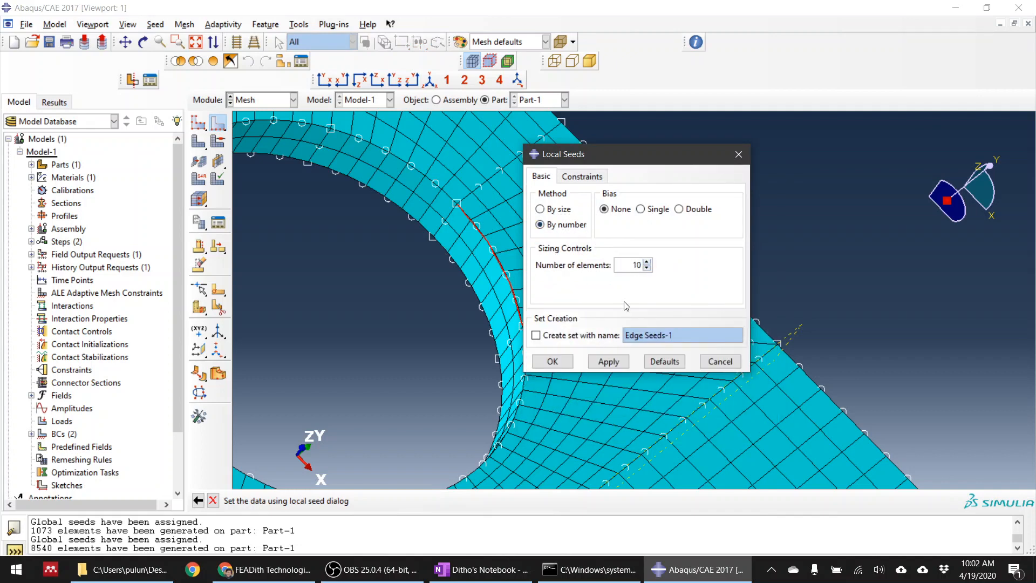
{"action": "left_click", "coordinate": [608, 361]}
{"action": "left_click", "coordinate": [81, 219]}
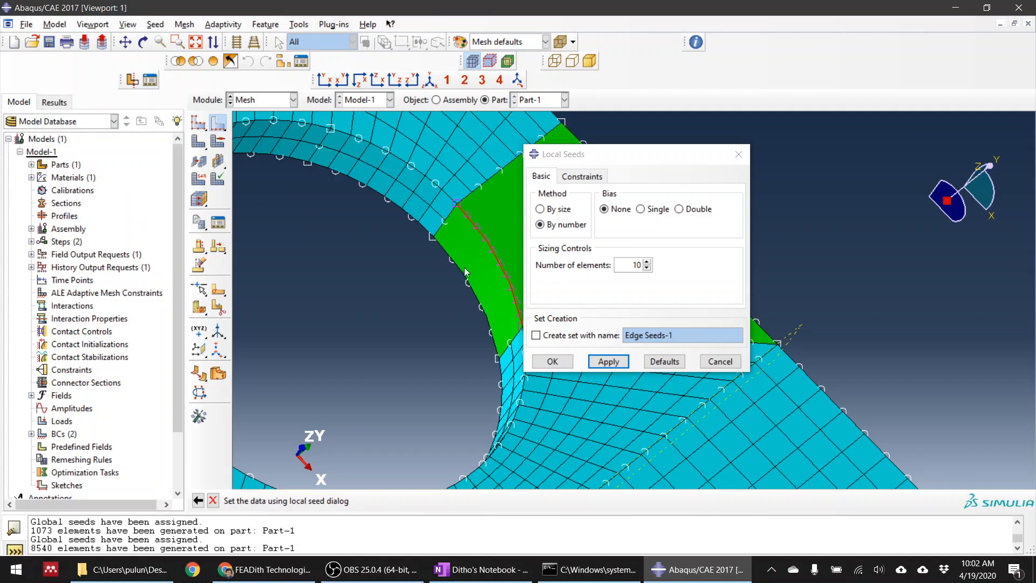
{"action": "scroll", "coordinate": [459, 252], "scroll_direction": "down", "scroll_amount": 5}
{"action": "scroll", "coordinate": [455, 249], "scroll_direction": "up", "scroll_amount": 5}
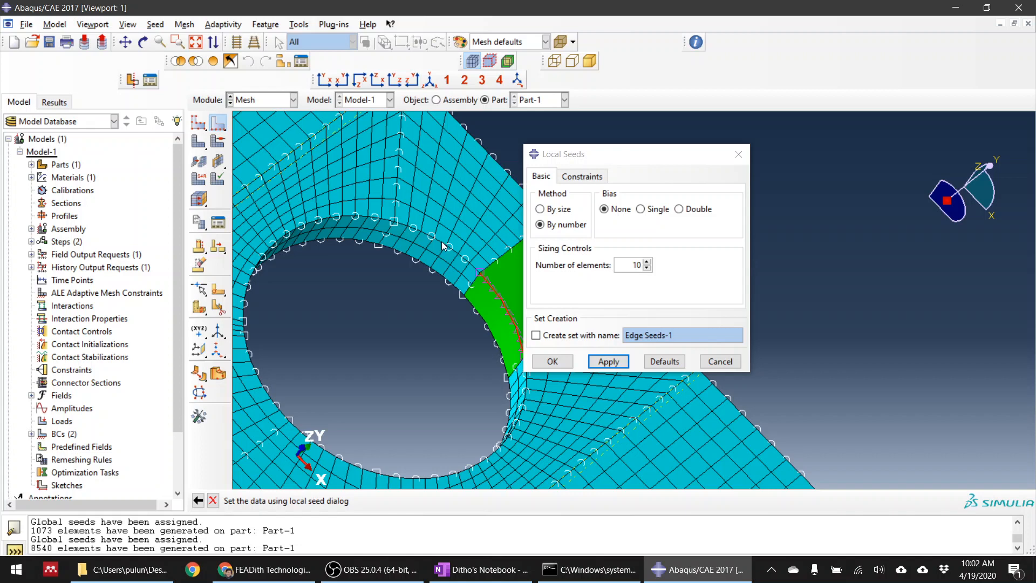
{"action": "left_click", "coordinate": [553, 361]}
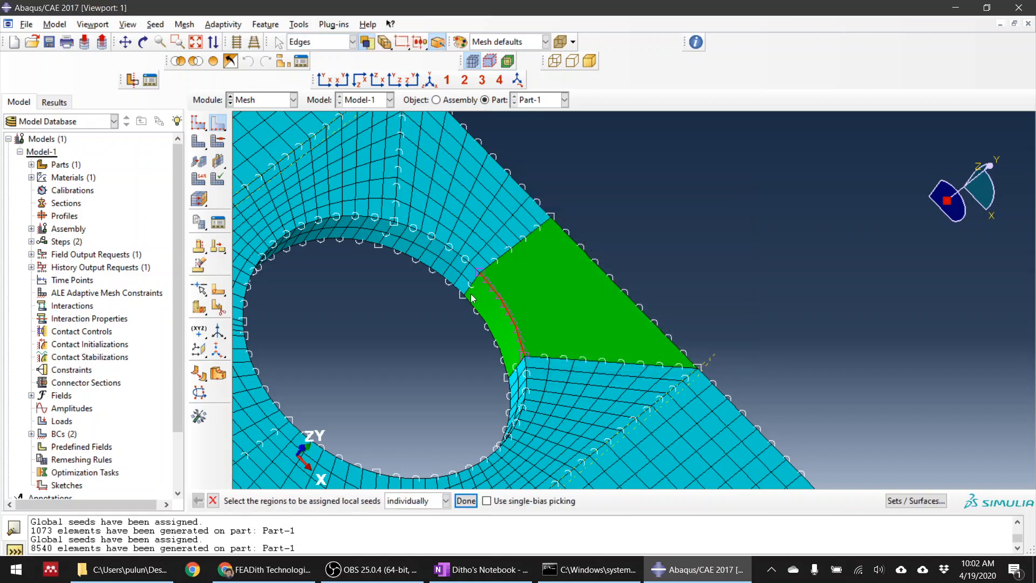
Seed the adjacent arc edge of the hole by number with 10 elements, deleting the invalidated mesh
{"action": "left_click", "coordinate": [452, 249]}
{"action": "middle_click", "coordinate": [645, 176]}
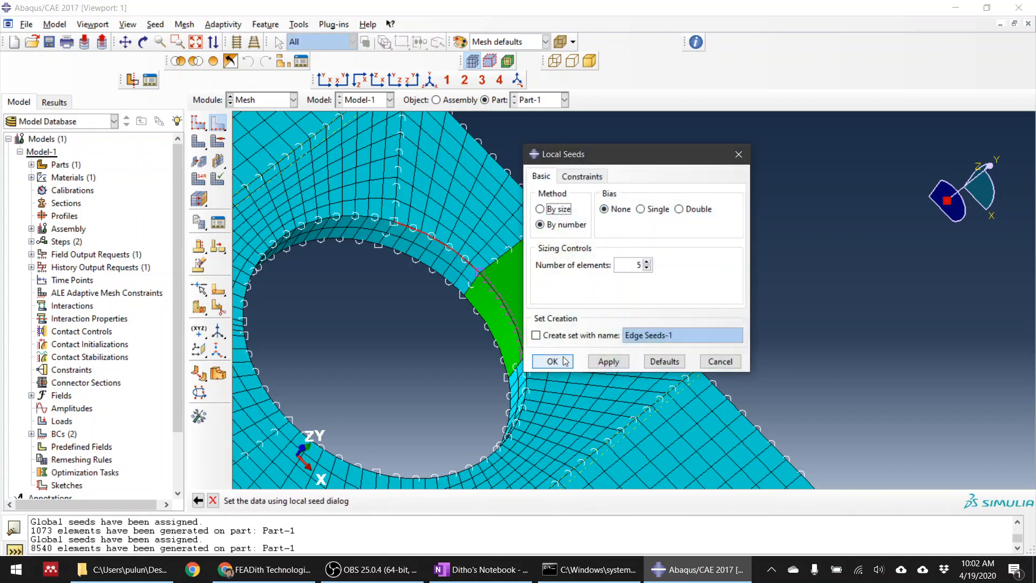
{"action": "left_click", "coordinate": [647, 262]}
{"action": "left_click", "coordinate": [647, 262]}
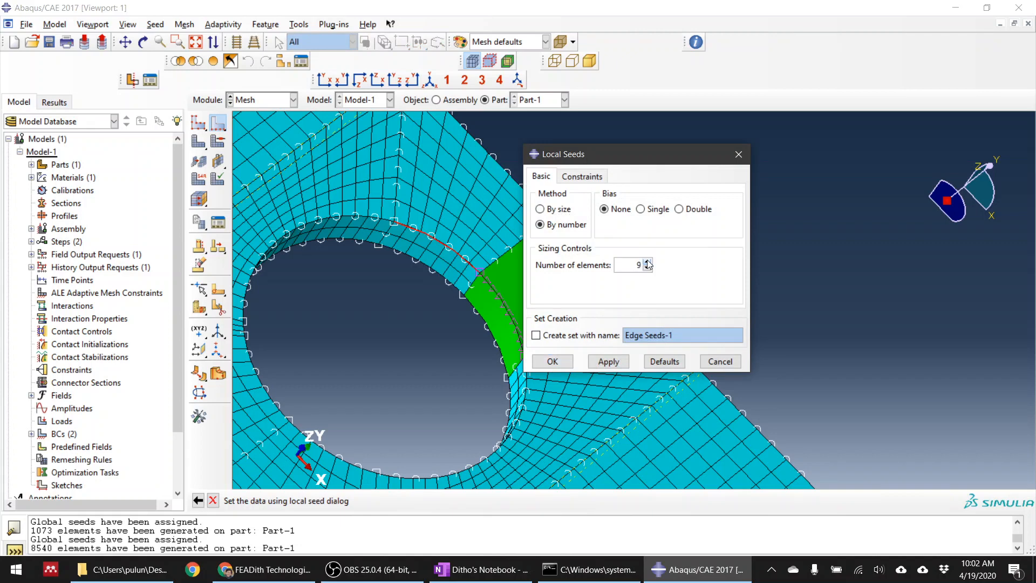
{"action": "left_click", "coordinate": [648, 262]}
{"action": "left_click", "coordinate": [552, 361]}
{"action": "left_click", "coordinate": [66, 221]}
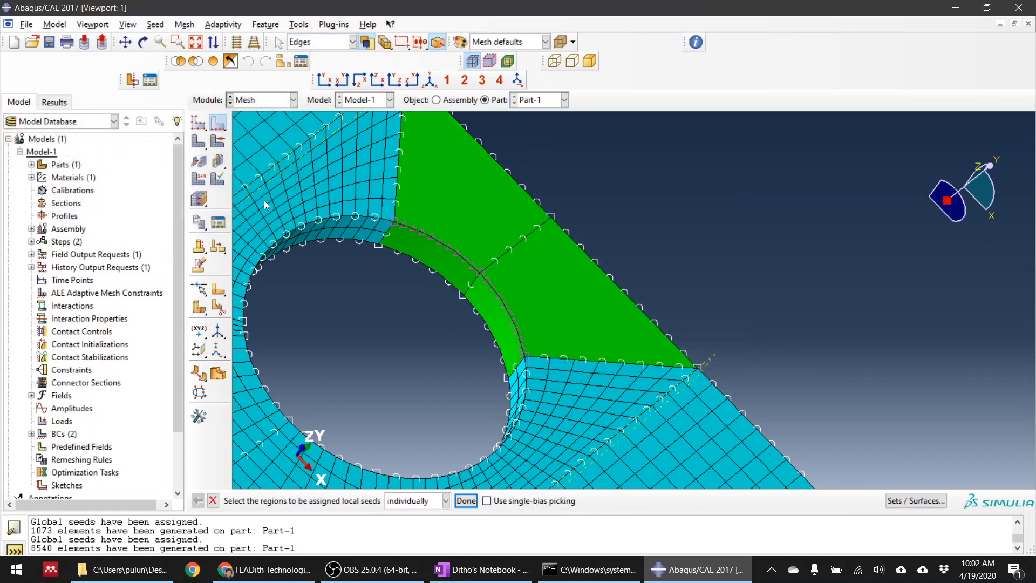
Seed the two arc edges on the opposite side of the hole with 10 elements each, deleting the affected meshes
{"action": "scroll", "coordinate": [338, 323], "scroll_direction": "down", "scroll_amount": 3}
{"action": "scroll", "coordinate": [338, 323], "scroll_direction": "up", "scroll_amount": 5}
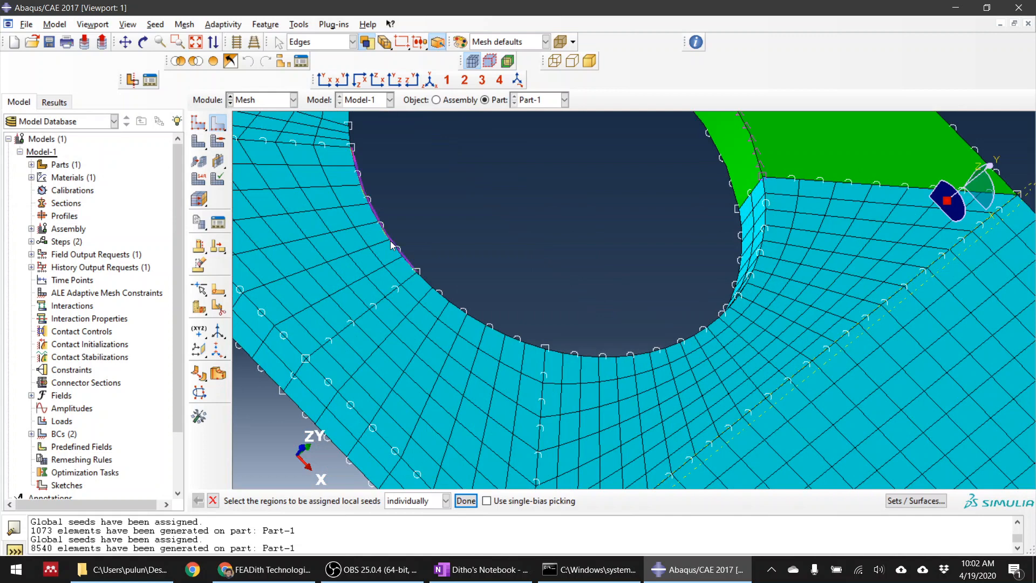
{"action": "left_click", "coordinate": [393, 246]}
{"action": "left_click", "coordinate": [466, 501]}
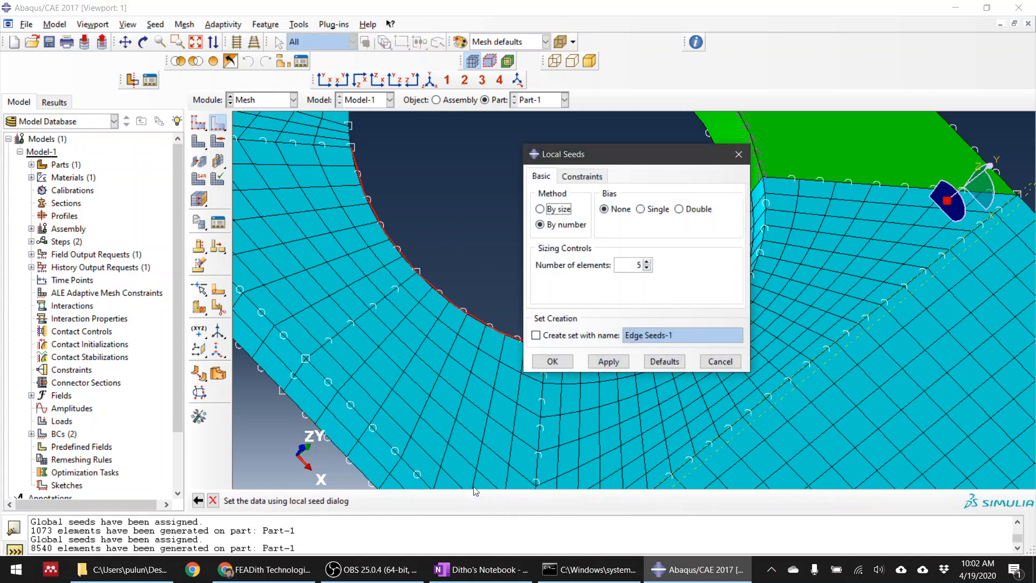
{"action": "left_click", "coordinate": [647, 261]}
{"action": "left_click", "coordinate": [647, 261]}
{"action": "left_click", "coordinate": [553, 362]}
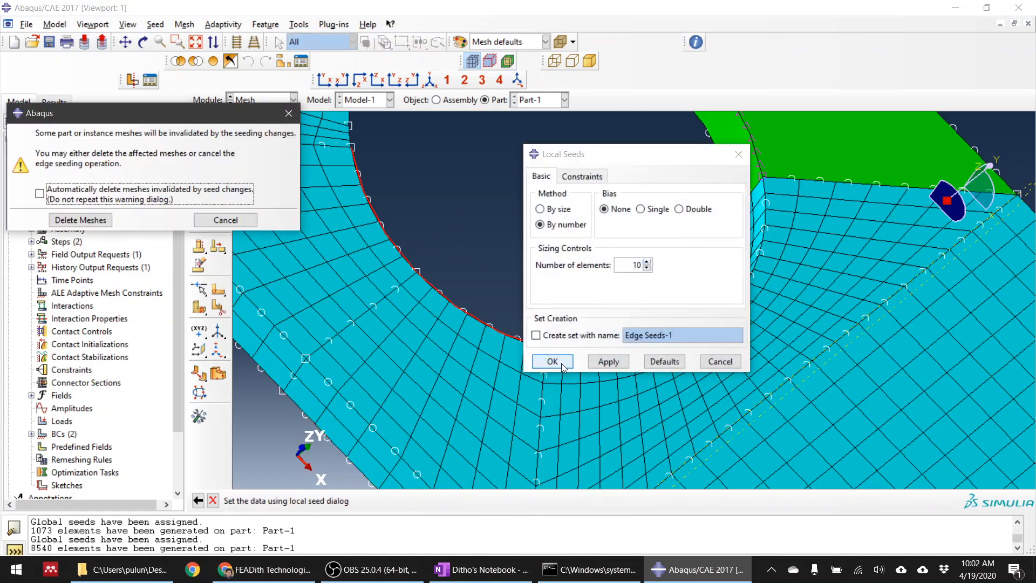
{"action": "left_click", "coordinate": [81, 220]}
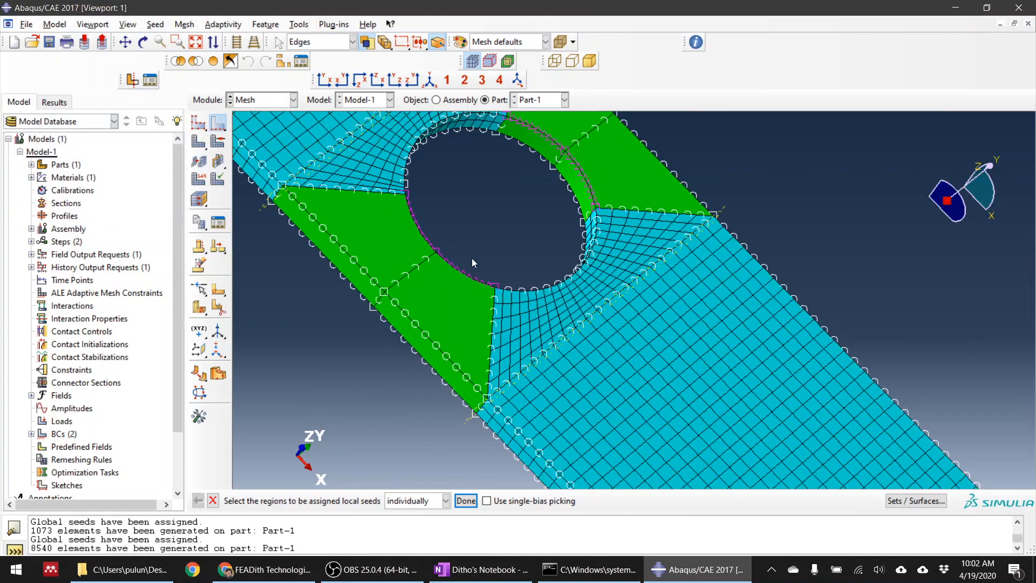
Remesh the part with the local seeds and inspect the mesh around the hole and through the thickness
{"action": "scroll", "coordinate": [466, 244], "scroll_direction": "down", "scroll_amount": 2}
{"action": "left_click", "coordinate": [198, 141]}
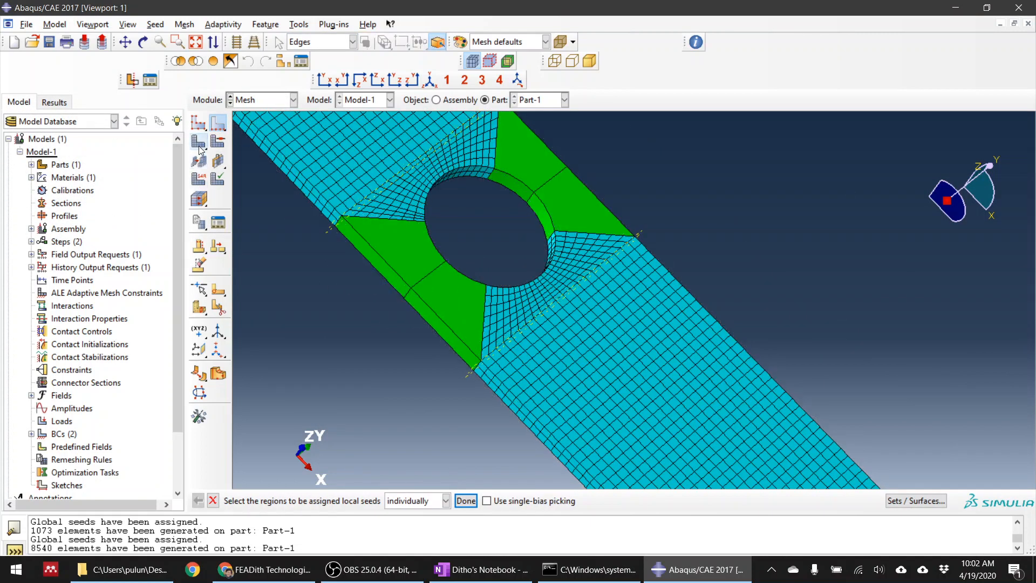
{"action": "left_click", "coordinate": [312, 500]}
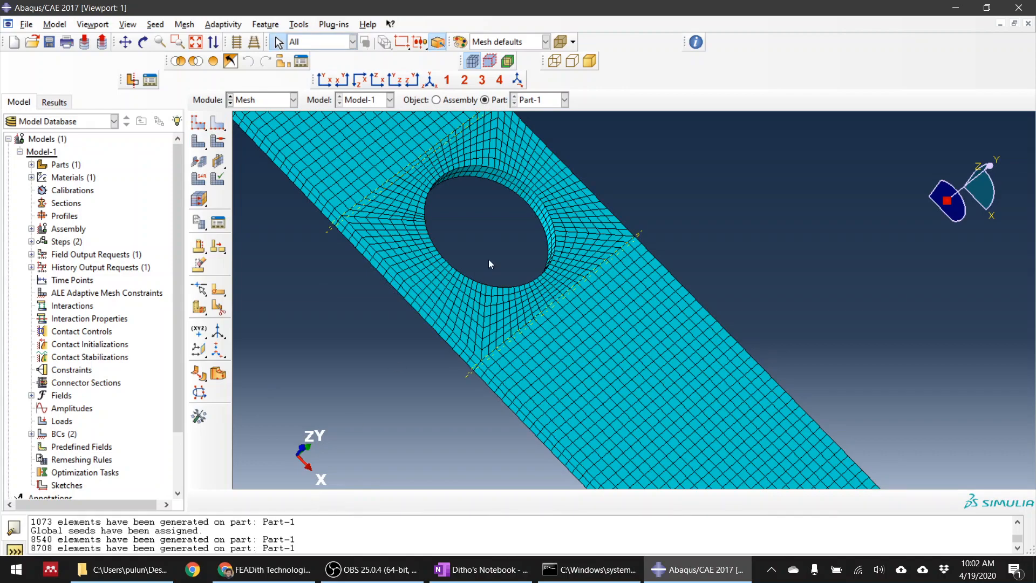
{"action": "left_click_drag", "start_coordinate": [488, 259], "coordinate": [574, 262], "text": "ctrl+alt"}
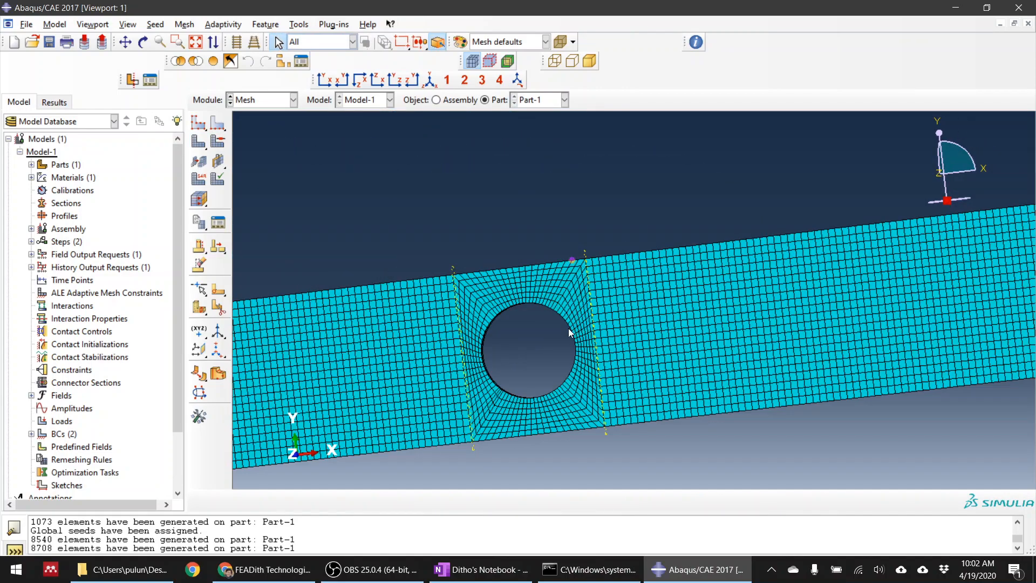
{"action": "mouse_move", "coordinate": [570, 330]}
{"action": "left_mouse_down", "text": "ctrl+alt"}
{"action": "mouse_move", "coordinate": [577, 306]}
{"action": "mouse_move", "coordinate": [606, 347]}
{"action": "mouse_move", "coordinate": [561, 324]}
{"action": "left_mouse_up", "text": "ctrl+alt"}
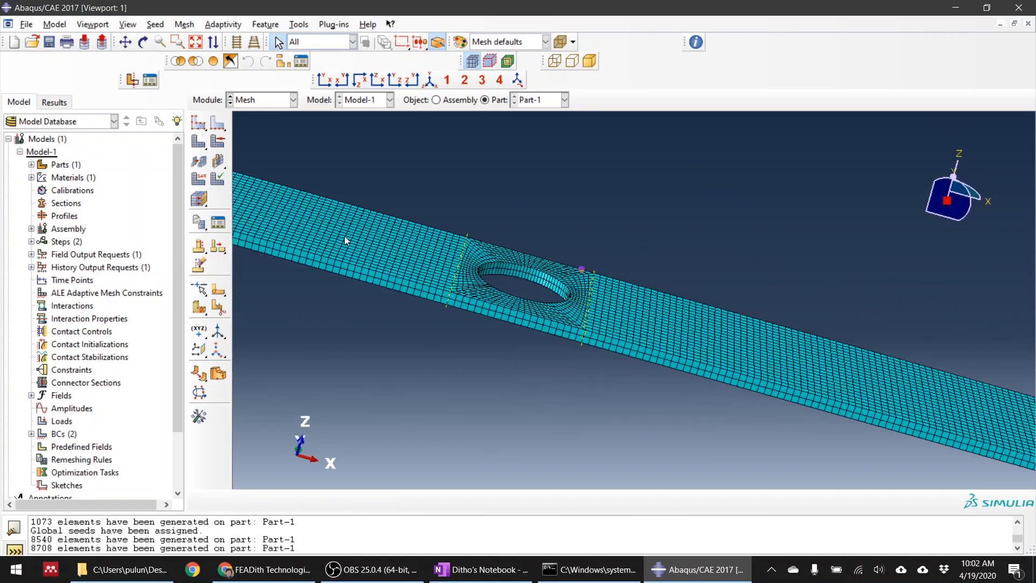
Start assigning an element type to all cells of the plate and choose the Cohesive Pore Pressure family
{"action": "left_click", "coordinate": [201, 180]}
{"action": "scroll", "coordinate": [699, 275], "scroll_direction": "down", "scroll_amount": 6}
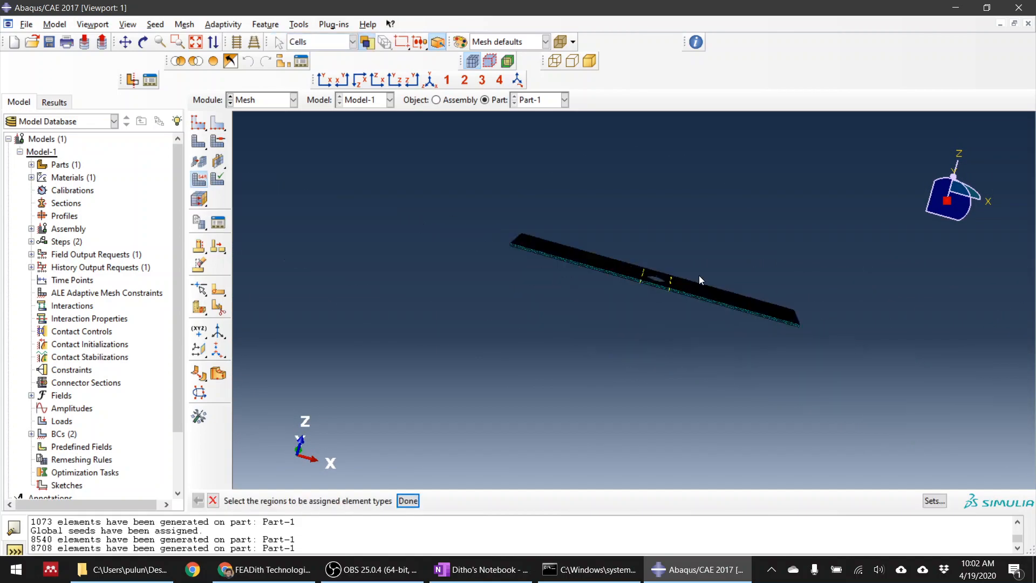
{"action": "scroll", "coordinate": [532, 242], "scroll_direction": "up", "scroll_amount": 3}
{"action": "scroll", "coordinate": [400, 204], "scroll_direction": "down", "scroll_amount": 2}
{"action": "left_click_drag", "start_coordinate": [406, 173], "coordinate": [913, 411]}
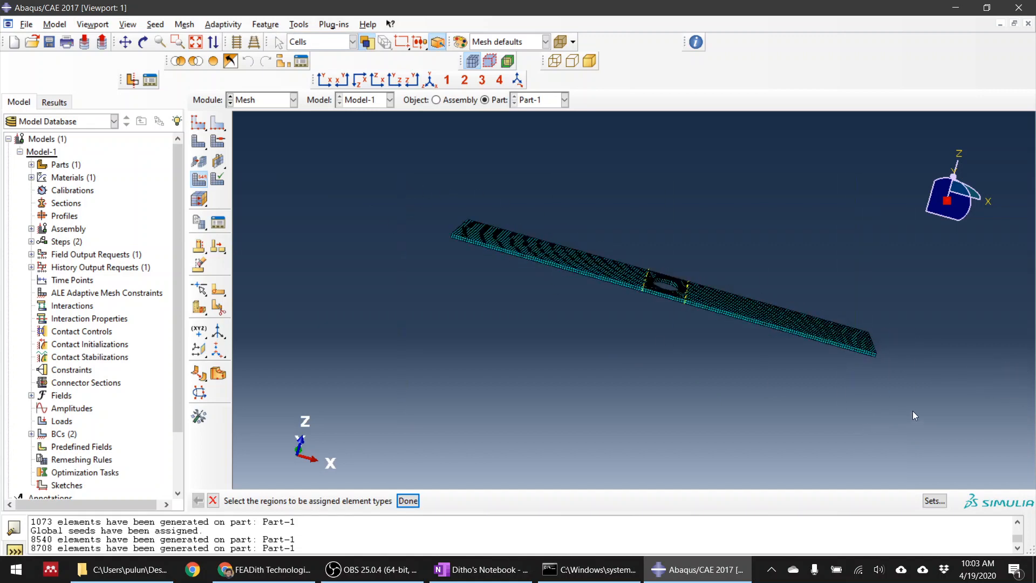
{"action": "middle_click", "coordinate": [913, 410]}
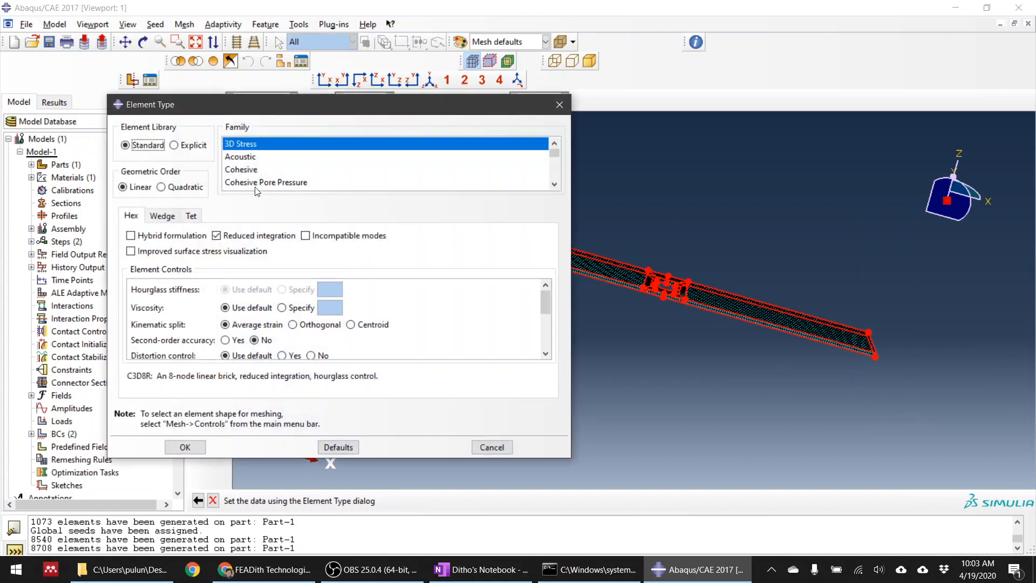
{"action": "scroll", "coordinate": [261, 173], "scroll_direction": "down", "scroll_amount": 1}
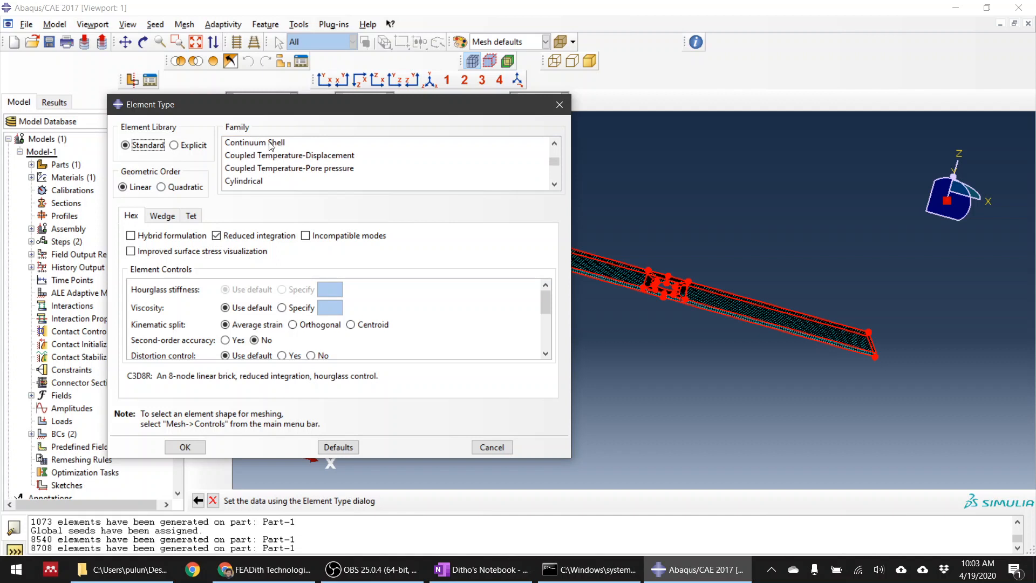
{"action": "left_click", "coordinate": [271, 145]}
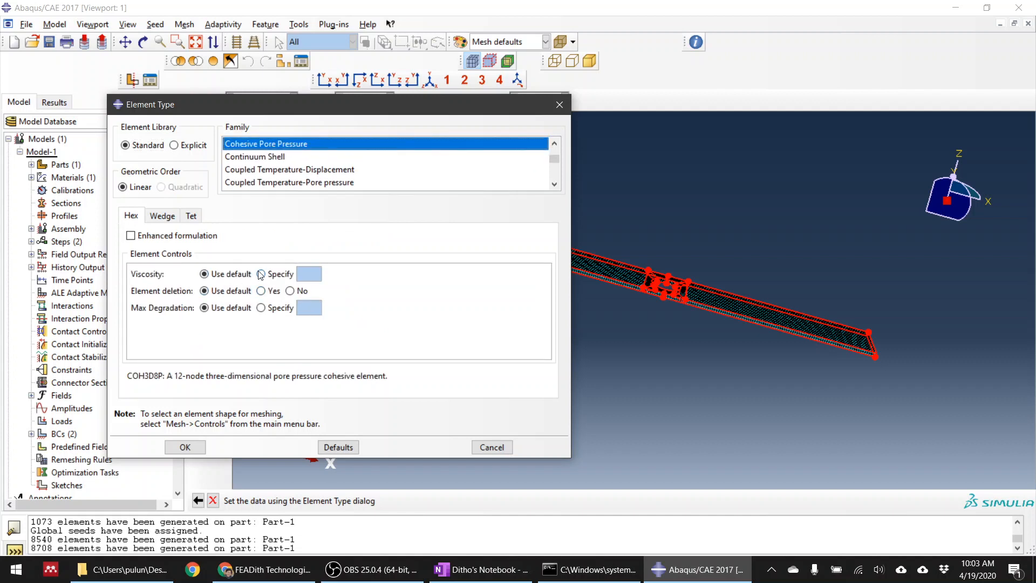
Enable element deletion and specify a maximum degradation of 0.999 for the hex elements
{"action": "left_click", "coordinate": [261, 292]}
{"action": "left_click", "coordinate": [261, 307]}
{"action": "type", "text": "0.999"}
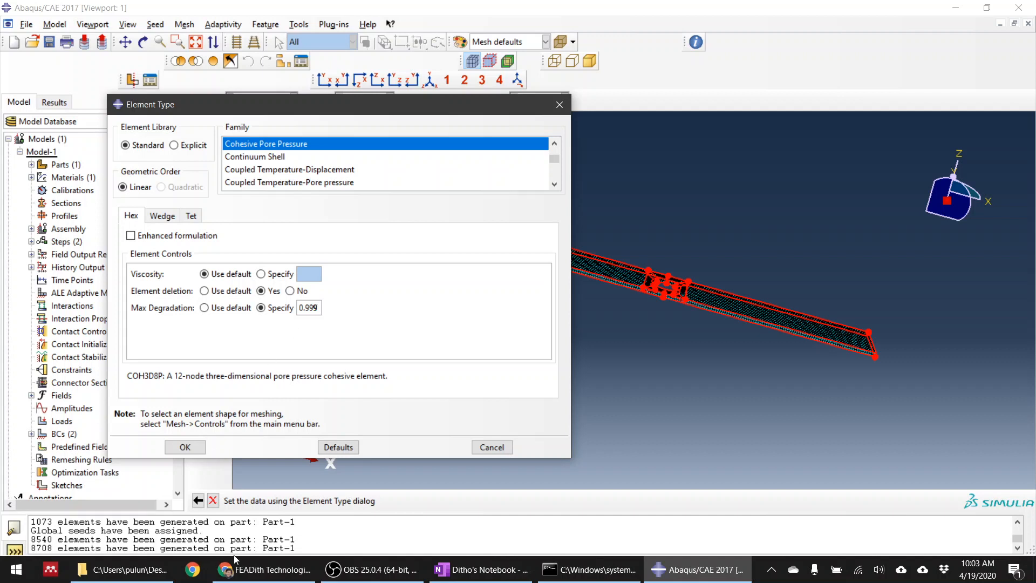
Switch to the OneNote notebook and handwrite the stiffness degradation equation K' = (1-d)K⁰ below the ply thickness note
{"action": "left_click", "coordinate": [482, 570]}
{"action": "scroll", "coordinate": [493, 500], "scroll_direction": "down", "scroll_amount": 6}
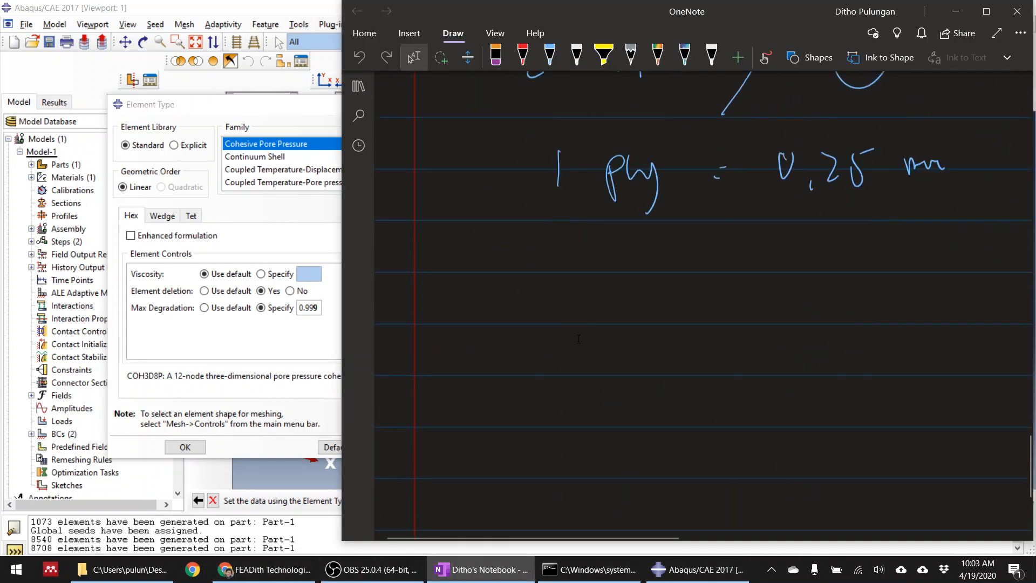
{"action": "mouse_move", "coordinate": [529, 270]}
{"action": "left_mouse_down"}
{"action": "mouse_move", "coordinate": [506, 308]}
{"action": "mouse_move", "coordinate": [518, 295]}
{"action": "mouse_move", "coordinate": [517, 306]}
{"action": "left_mouse_up"}
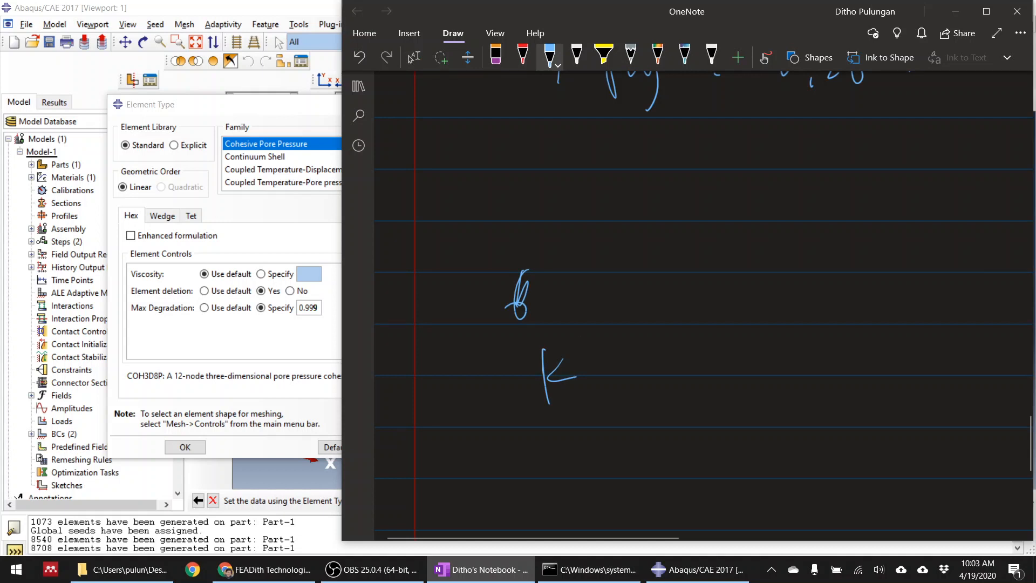
{"action": "left_click_drag", "start_coordinate": [581, 323], "coordinate": [583, 340]}
{"action": "left_click_drag", "start_coordinate": [632, 380], "coordinate": [650, 378]}
{"action": "left_click_drag", "start_coordinate": [636, 394], "coordinate": [653, 389]}
{"action": "left_click_drag", "start_coordinate": [694, 346], "coordinate": [704, 415]}
{"action": "mouse_move", "coordinate": [719, 374]}
{"action": "left_mouse_down"}
{"action": "mouse_move", "coordinate": [720, 400]}
{"action": "mouse_move", "coordinate": [755, 384]}
{"action": "left_mouse_up"}
{"action": "left_click_drag", "start_coordinate": [780, 378], "coordinate": [768, 397]}
{"action": "left_click_drag", "start_coordinate": [782, 349], "coordinate": [784, 390]}
{"action": "left_click_drag", "start_coordinate": [801, 329], "coordinate": [794, 432]}
{"action": "left_click_drag", "start_coordinate": [830, 358], "coordinate": [837, 406]}
{"action": "mouse_move", "coordinate": [847, 363]}
{"action": "left_mouse_down"}
{"action": "mouse_move", "coordinate": [830, 384]}
{"action": "mouse_move", "coordinate": [856, 386]}
{"action": "left_mouse_up"}
{"action": "left_click_drag", "start_coordinate": [866, 344], "coordinate": [869, 354]}
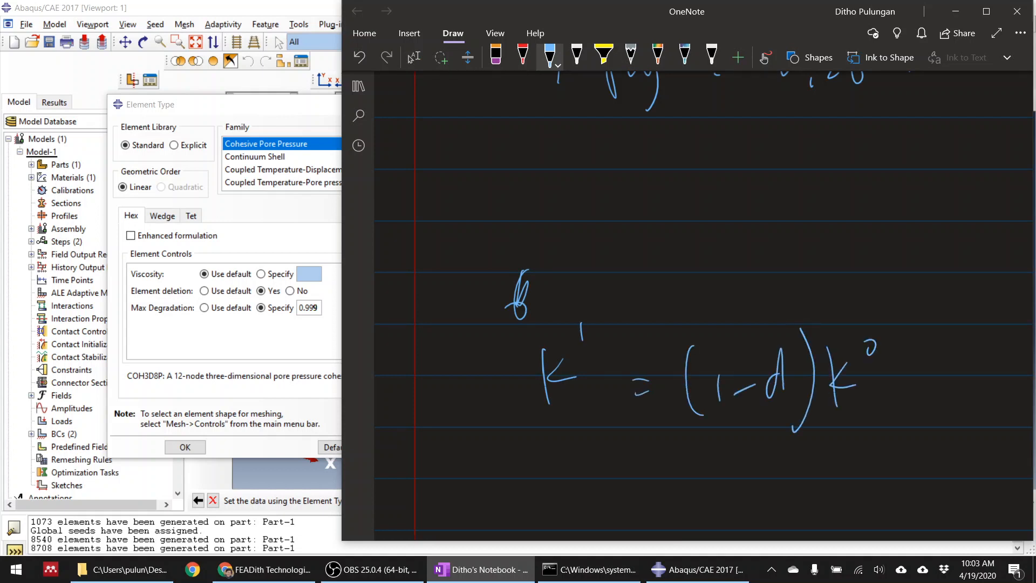
Annotate the equation with arrows at K⁰ and d, note d going from 0 to 1, and circle K'
{"action": "left_click_drag", "start_coordinate": [851, 413], "coordinate": [859, 453]}
{"action": "left_click_drag", "start_coordinate": [844, 434], "coordinate": [860, 455]}
{"action": "left_click_drag", "start_coordinate": [775, 271], "coordinate": [774, 317]}
{"action": "left_click_drag", "start_coordinate": [766, 304], "coordinate": [784, 304]}
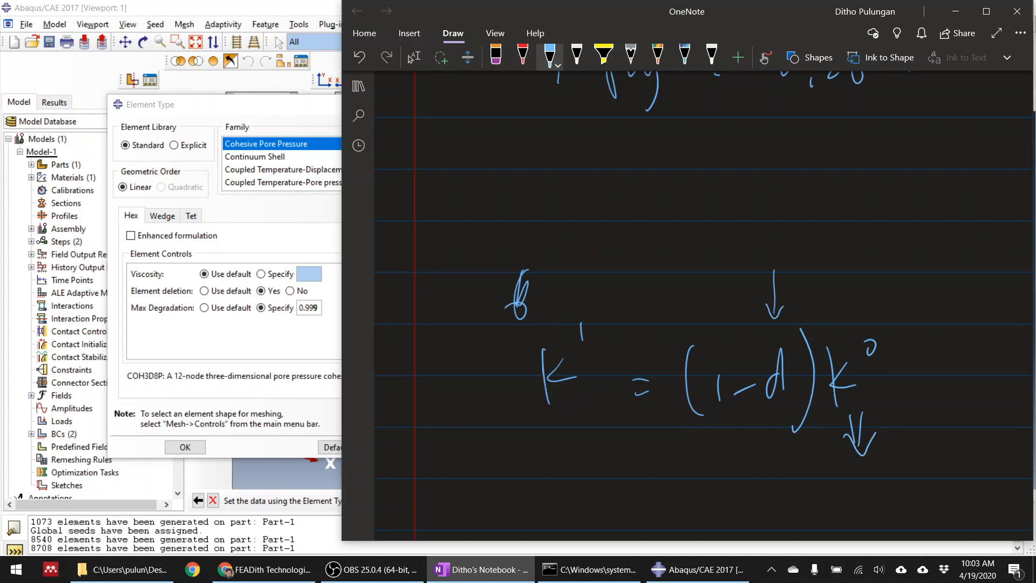
{"action": "left_click_drag", "start_coordinate": [733, 256], "coordinate": [808, 223]}
{"action": "left_click_drag", "start_coordinate": [834, 186], "coordinate": [838, 211]}
{"action": "mouse_move", "coordinate": [585, 312]}
{"action": "left_mouse_down"}
{"action": "mouse_move", "coordinate": [577, 426]}
{"action": "mouse_move", "coordinate": [580, 293]}
{"action": "left_mouse_up"}
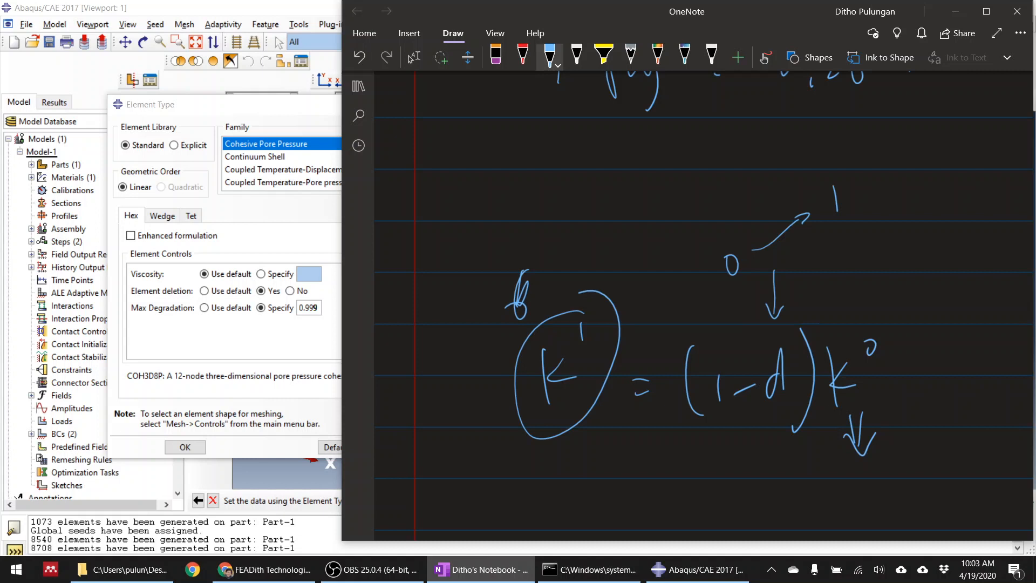
Write the example damage value 0.5 above the 0-to-1 arrow and the result = 0.5 K⁰ below the equation
{"action": "left_click_drag", "start_coordinate": [754, 199], "coordinate": [751, 203]}
{"action": "left_click_drag", "start_coordinate": [765, 206], "coordinate": [766, 209]}
{"action": "mouse_move", "coordinate": [776, 190]}
{"action": "left_mouse_down"}
{"action": "mouse_move", "coordinate": [775, 205]}
{"action": "mouse_move", "coordinate": [787, 185]}
{"action": "left_mouse_up"}
{"action": "left_click_drag", "start_coordinate": [657, 489], "coordinate": [665, 489]}
{"action": "left_click_drag", "start_coordinate": [661, 494], "coordinate": [669, 493]}
{"action": "left_click_drag", "start_coordinate": [731, 478], "coordinate": [751, 493]}
{"action": "mouse_move", "coordinate": [767, 475]}
{"action": "left_mouse_down"}
{"action": "mouse_move", "coordinate": [770, 507]}
{"action": "mouse_move", "coordinate": [784, 467]}
{"action": "left_mouse_up"}
{"action": "mouse_move", "coordinate": [825, 467]}
{"action": "left_mouse_down"}
{"action": "mouse_move", "coordinate": [823, 505]}
{"action": "mouse_move", "coordinate": [840, 486]}
{"action": "left_mouse_up"}
{"action": "left_click_drag", "start_coordinate": [852, 453], "coordinate": [854, 475]}
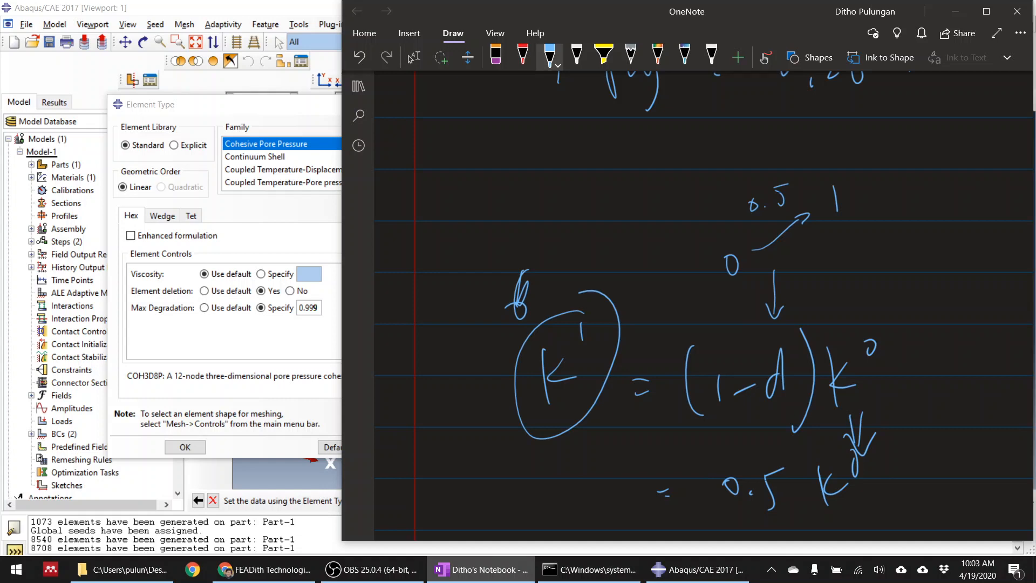
Handwrite the fraction K' over 1 - d below the 0.5 K⁰ result in the notebook
{"action": "left_click_drag", "start_coordinate": [763, 126], "coordinate": [767, 154]}
{"action": "left_click_drag", "start_coordinate": [765, 157], "coordinate": [780, 150]}
{"action": "scroll", "coordinate": [609, 312], "scroll_direction": "down", "scroll_amount": 7}
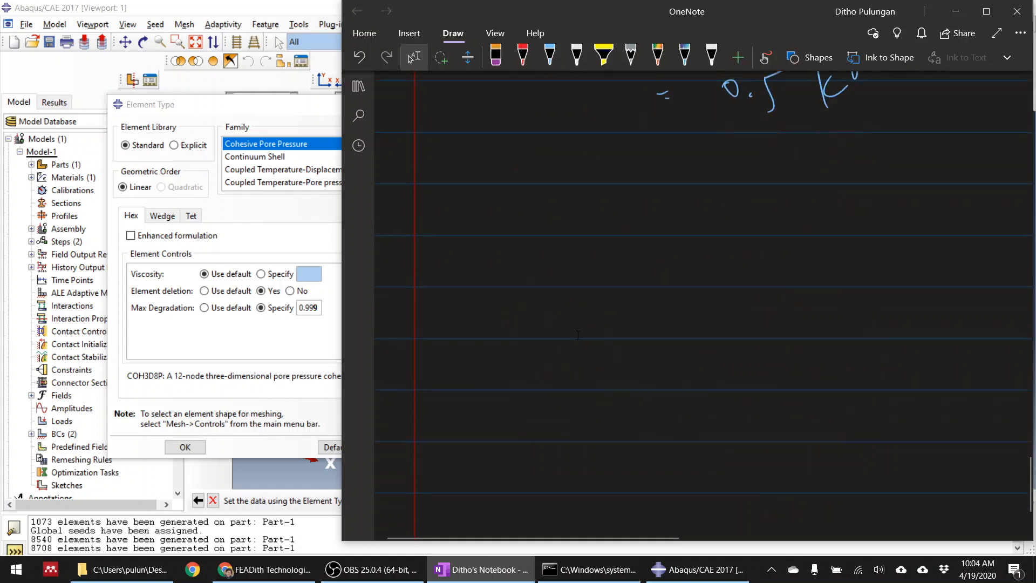
{"action": "scroll", "coordinate": [609, 313], "scroll_direction": "up", "scroll_amount": 8}
{"action": "scroll", "coordinate": [609, 312], "scroll_direction": "down", "scroll_amount": 4}
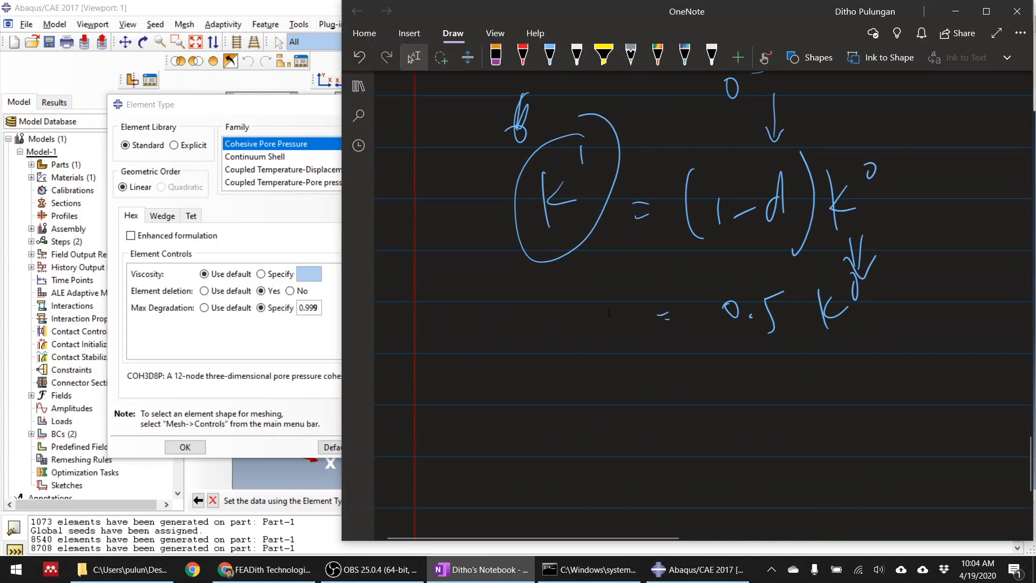
{"action": "left_click", "coordinate": [550, 58]}
{"action": "mouse_move", "coordinate": [563, 399]}
{"action": "left_mouse_down"}
{"action": "mouse_move", "coordinate": [574, 447]}
{"action": "mouse_move", "coordinate": [564, 425]}
{"action": "left_mouse_up"}
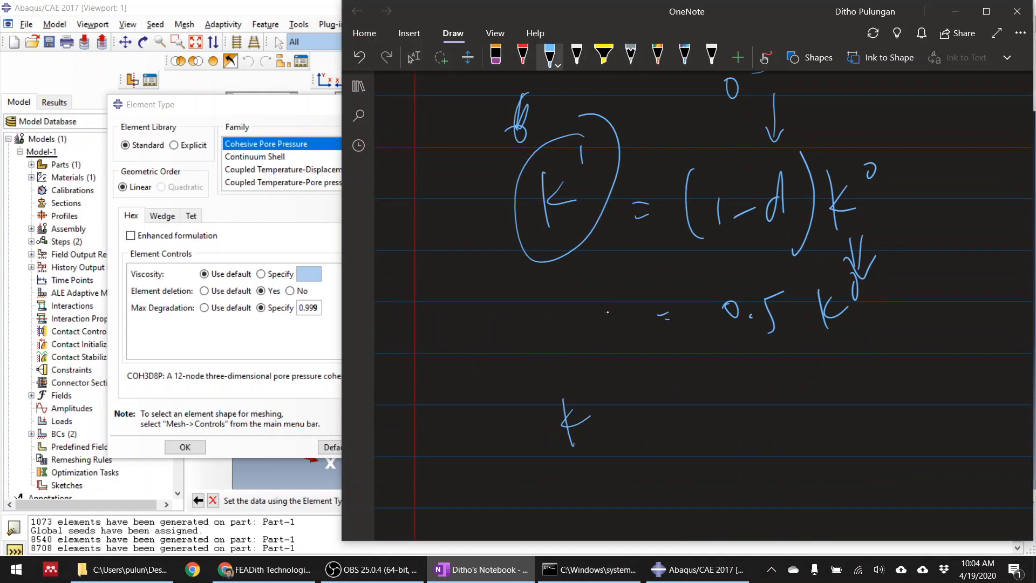
{"action": "left_click_drag", "start_coordinate": [599, 354], "coordinate": [598, 369]}
{"action": "left_click_drag", "start_coordinate": [564, 470], "coordinate": [652, 426]}
{"action": "left_click_drag", "start_coordinate": [583, 483], "coordinate": [591, 512]}
{"action": "left_click_drag", "start_coordinate": [602, 492], "coordinate": [642, 449]}
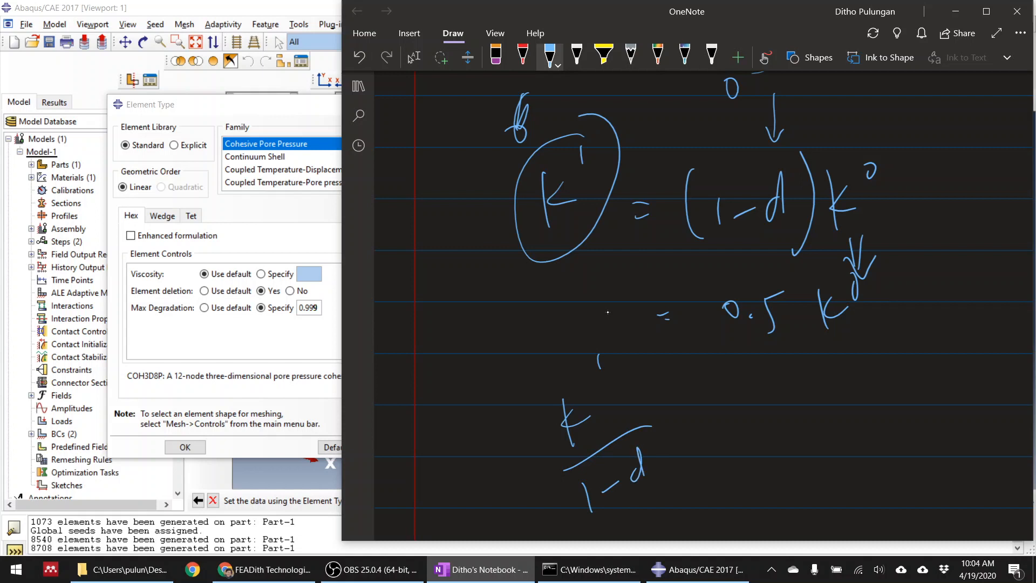
Write 1 beneath d, equate the fraction to infinity, and note d = 0.999 beside it
{"action": "left_click_drag", "start_coordinate": [652, 489], "coordinate": [654, 501]}
{"action": "left_click_drag", "start_coordinate": [750, 393], "coordinate": [785, 401]}
{"action": "mouse_move", "coordinate": [803, 456]}
{"action": "left_mouse_down"}
{"action": "mouse_move", "coordinate": [795, 488]}
{"action": "mouse_move", "coordinate": [808, 429]}
{"action": "left_mouse_up"}
{"action": "left_click_drag", "start_coordinate": [821, 458], "coordinate": [838, 457]}
{"action": "left_click_drag", "start_coordinate": [857, 432], "coordinate": [851, 456]}
{"action": "left_click", "coordinate": [873, 450]}
{"action": "mouse_move", "coordinate": [885, 416]}
{"action": "left_mouse_down"}
{"action": "mouse_move", "coordinate": [891, 435]}
{"action": "mouse_move", "coordinate": [902, 424]}
{"action": "left_mouse_up"}
{"action": "left_click_drag", "start_coordinate": [915, 392], "coordinate": [915, 457]}
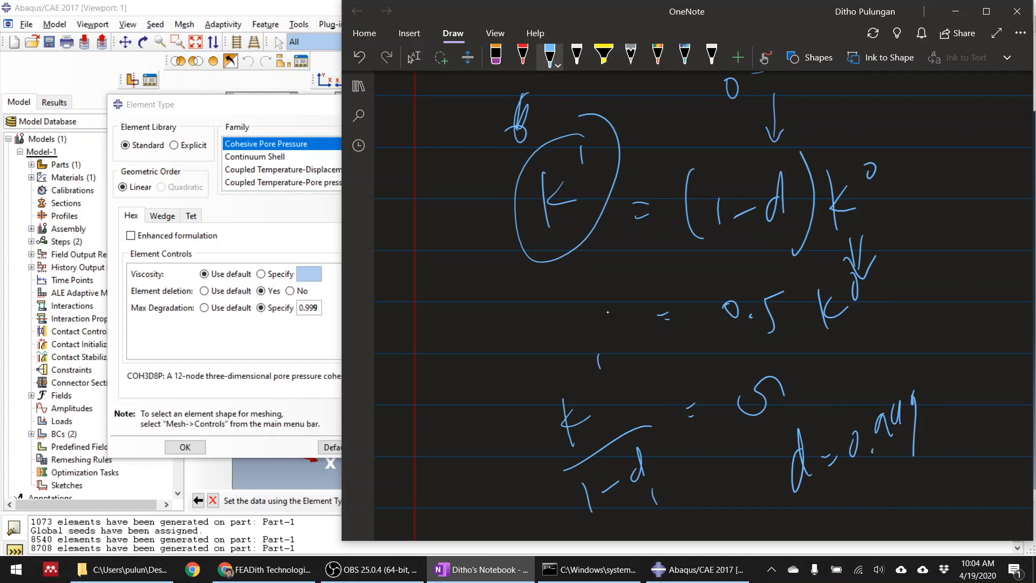
{"action": "left_click", "coordinate": [414, 57]}
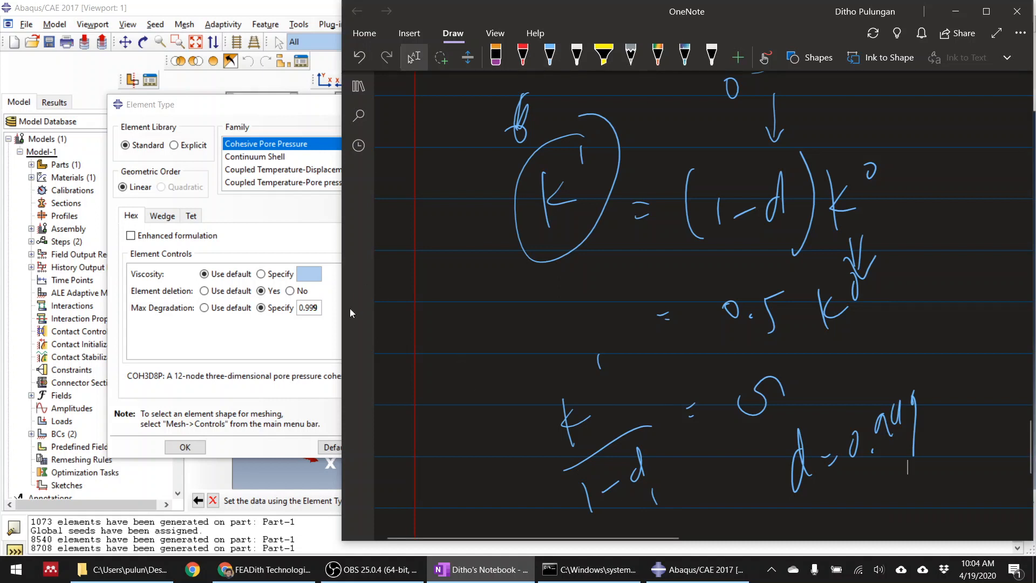
Switch back to Abaqus/CAE and apply the Cohesive Pore Pressure element type with its damage controls to the selected cells
{"action": "left_click", "coordinate": [330, 310]}
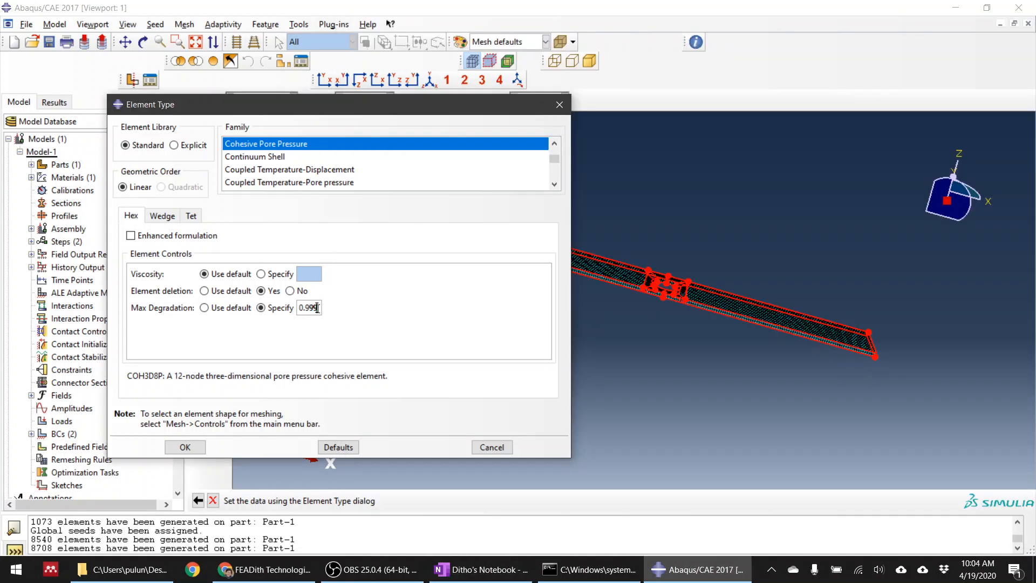
{"action": "left_click", "coordinate": [185, 448]}
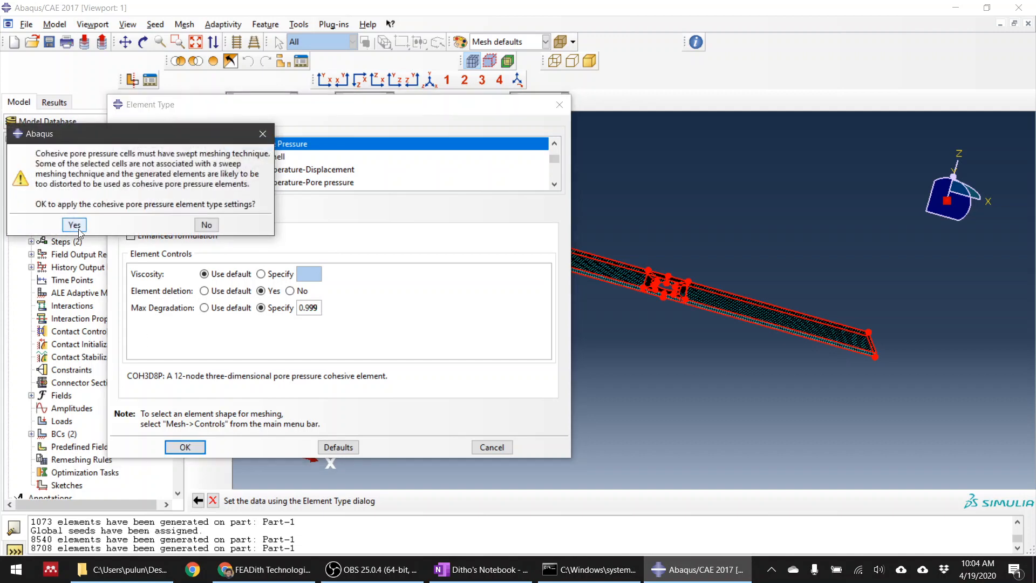
{"action": "left_click", "coordinate": [78, 223]}
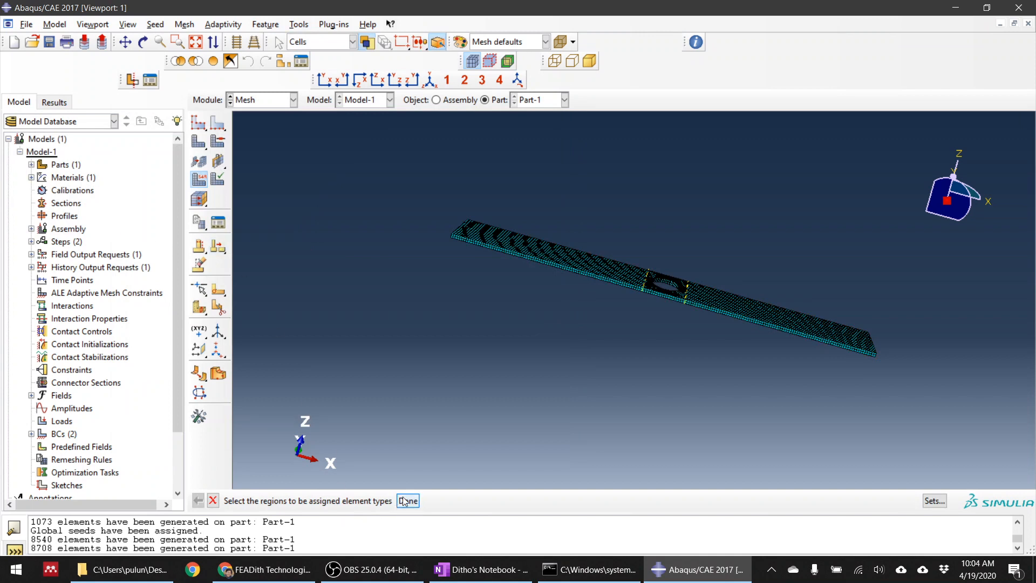
{"action": "left_click", "coordinate": [407, 500]}
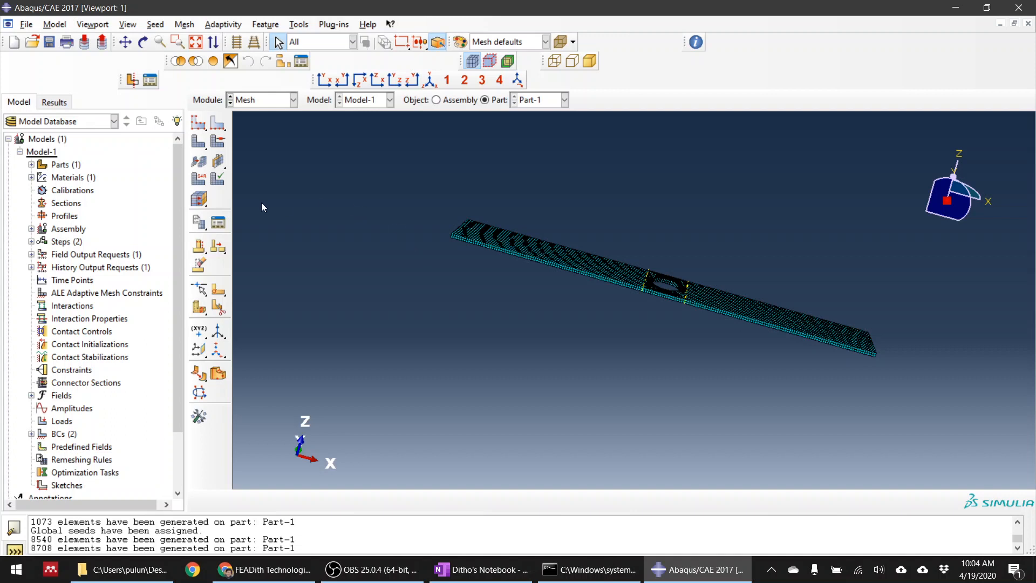
Examine the stack orientation of the plate's cells around the hole without assigning a stack direction
{"action": "left_click", "coordinate": [199, 199]}
{"action": "scroll", "coordinate": [689, 283], "scroll_direction": "up", "scroll_amount": 5}
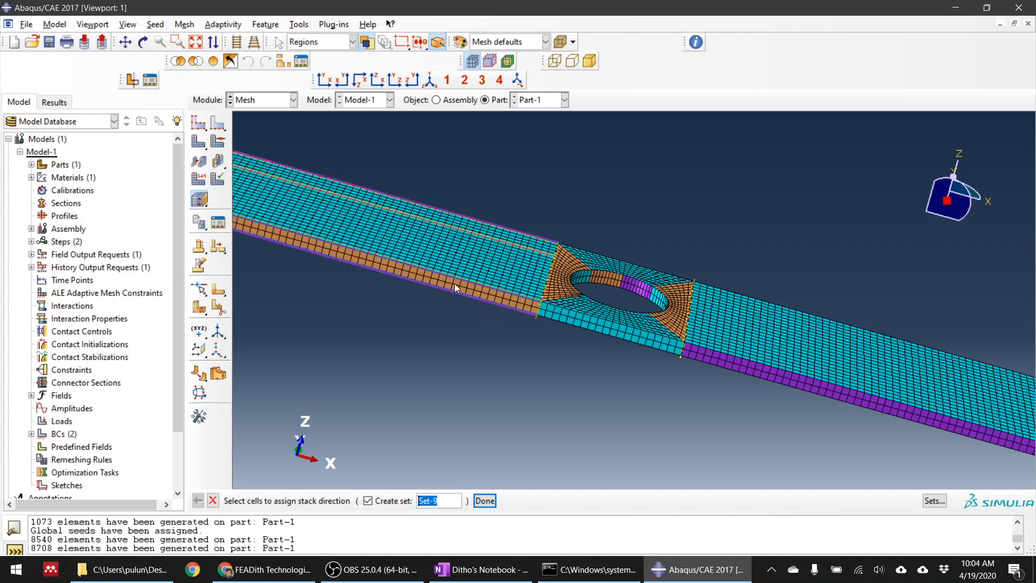
{"action": "scroll", "coordinate": [455, 289], "scroll_direction": "up", "scroll_amount": 1}
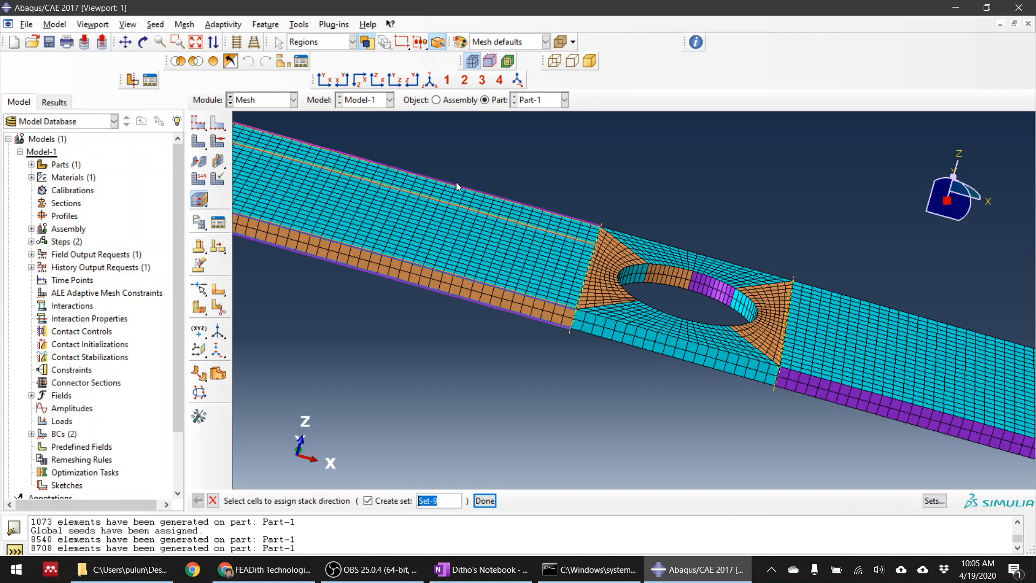
{"action": "left_click", "coordinate": [213, 501]}
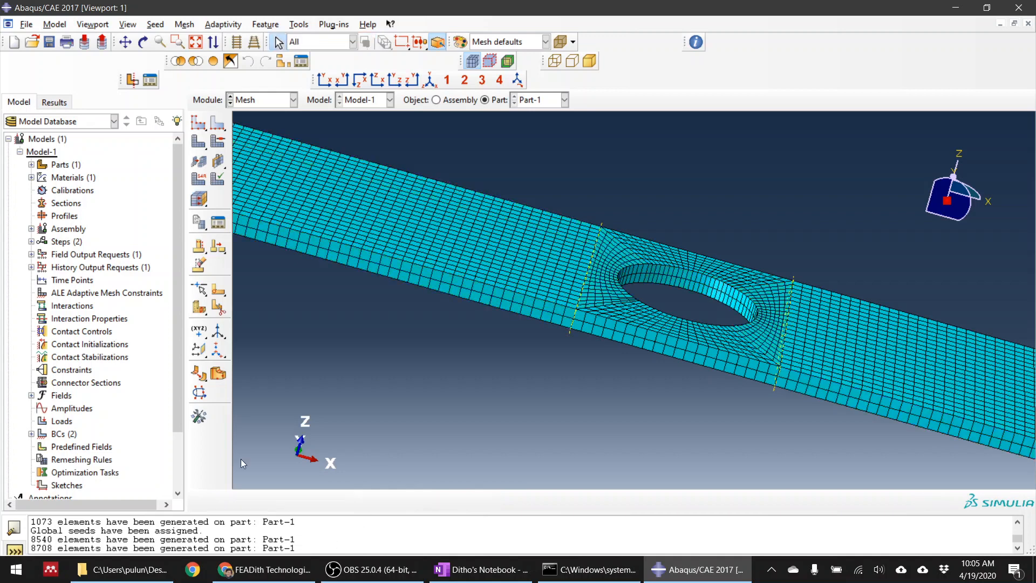
{"action": "scroll", "coordinate": [464, 321], "scroll_direction": "down", "scroll_amount": 3}
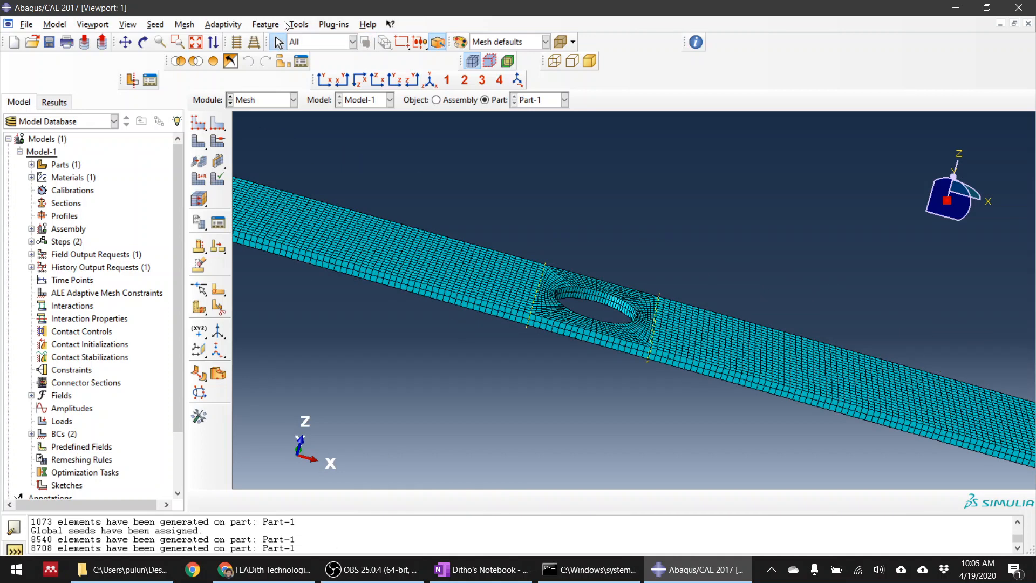
Create an analysis job named nostackcorrect from Model-1 in the Job module
{"action": "left_click", "coordinate": [270, 100]}
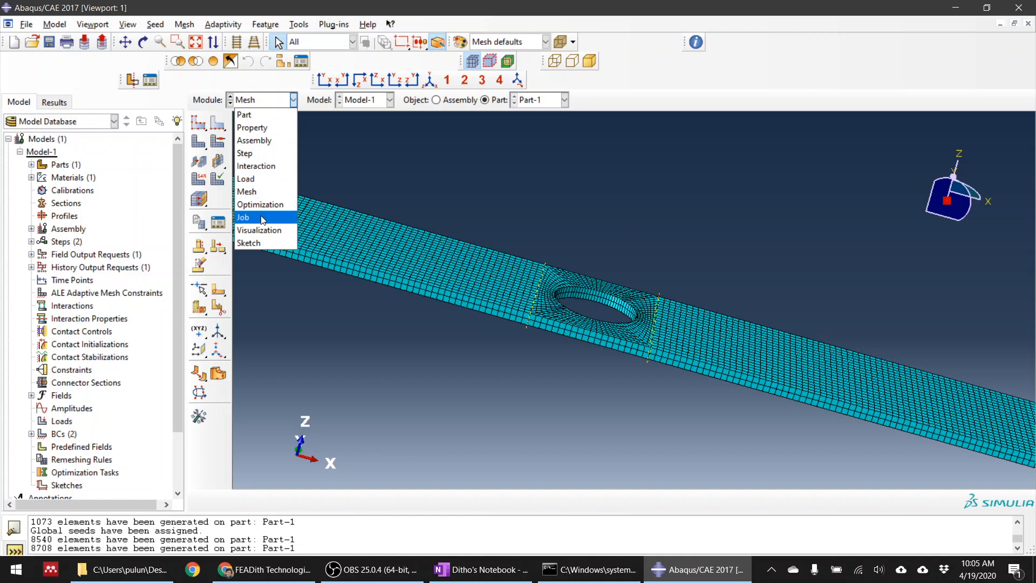
{"action": "left_click", "coordinate": [246, 217]}
{"action": "left_click", "coordinate": [218, 124]}
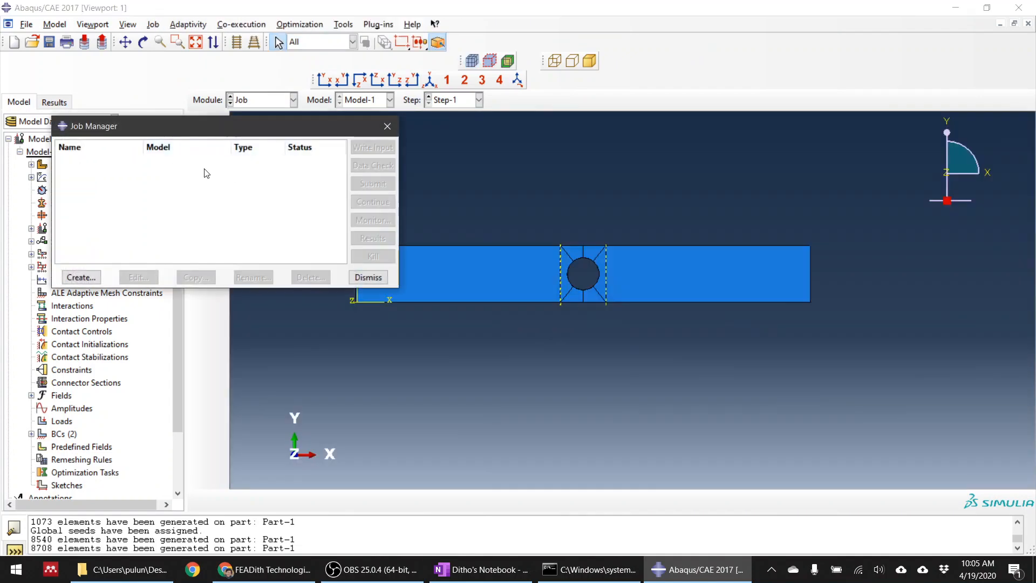
{"action": "left_click", "coordinate": [79, 278]}
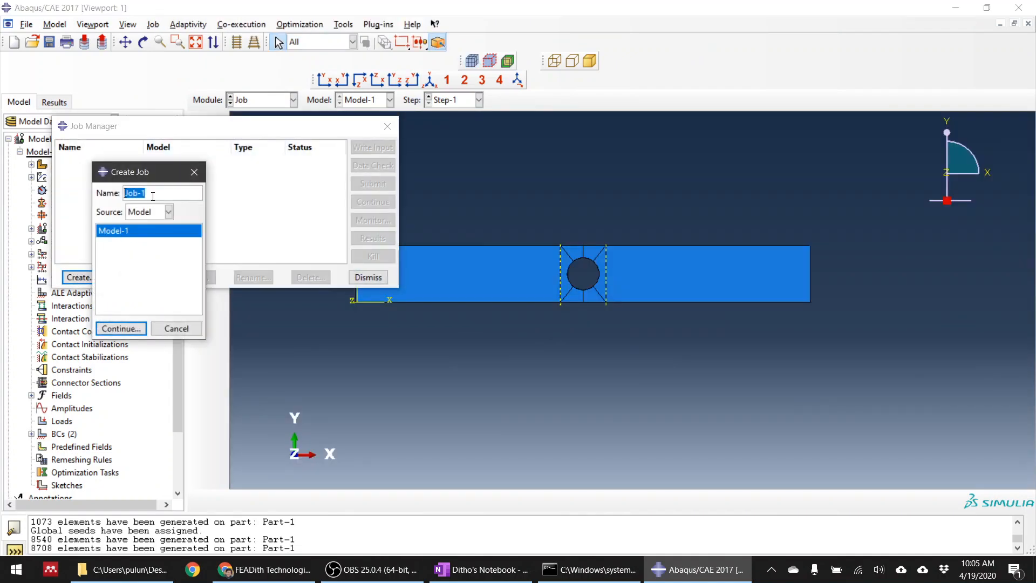
{"action": "type", "text": "nostackcorrect"}
{"action": "left_click", "coordinate": [121, 329]}
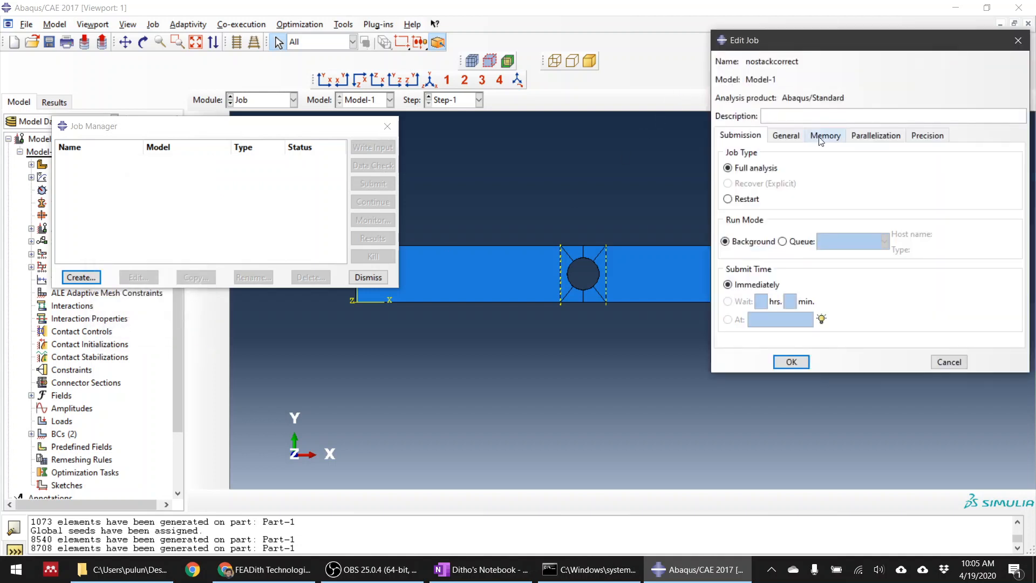
Set the nostackcorrect job to run on 3 processors and submit it for full analysis
{"action": "left_click", "coordinate": [875, 135]}
{"action": "left_click", "coordinate": [724, 154]}
{"action": "left_click", "coordinate": [843, 151]}
{"action": "left_click", "coordinate": [843, 152]}
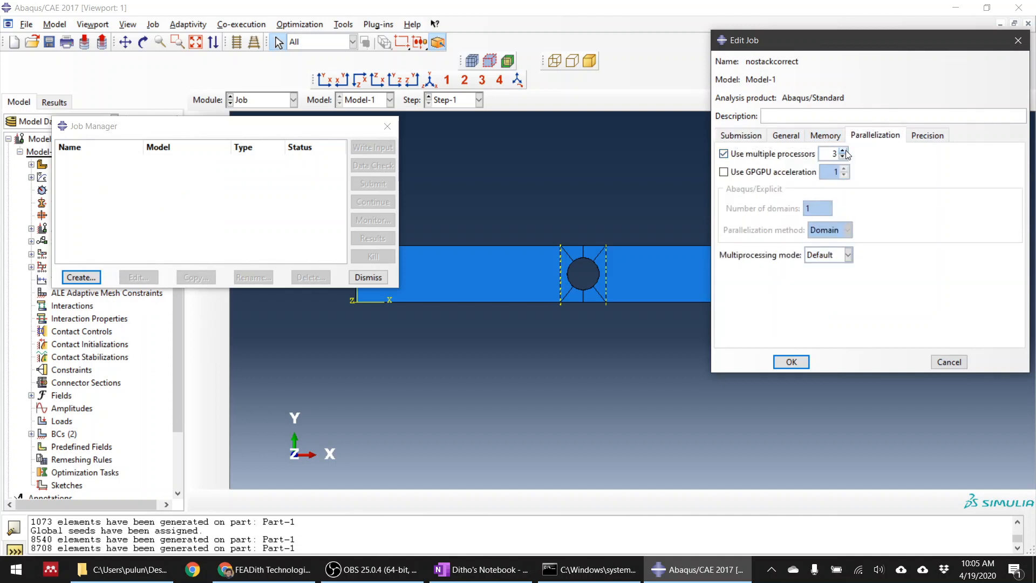
{"action": "left_click", "coordinate": [793, 362]}
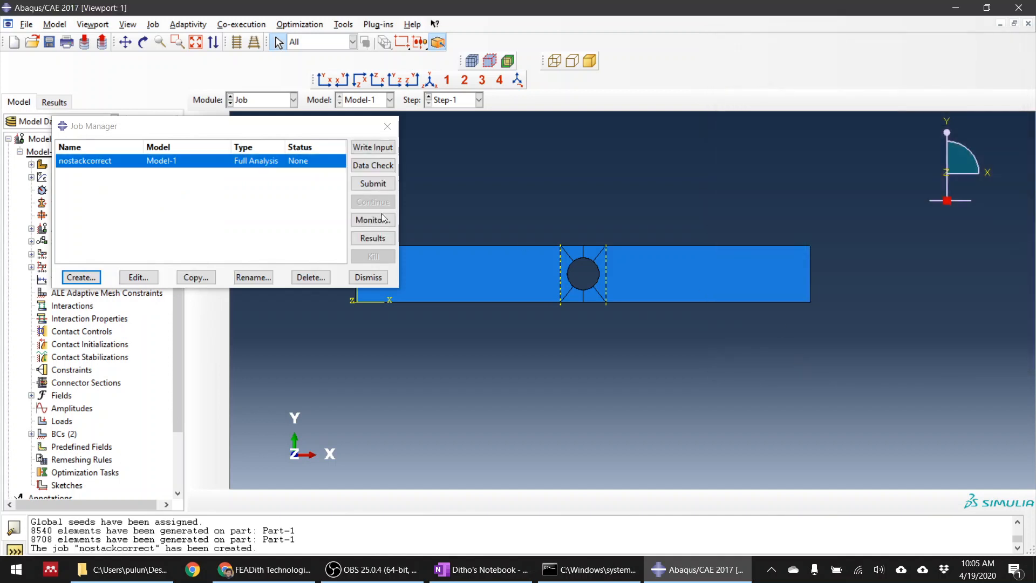
{"action": "left_click", "coordinate": [373, 183]}
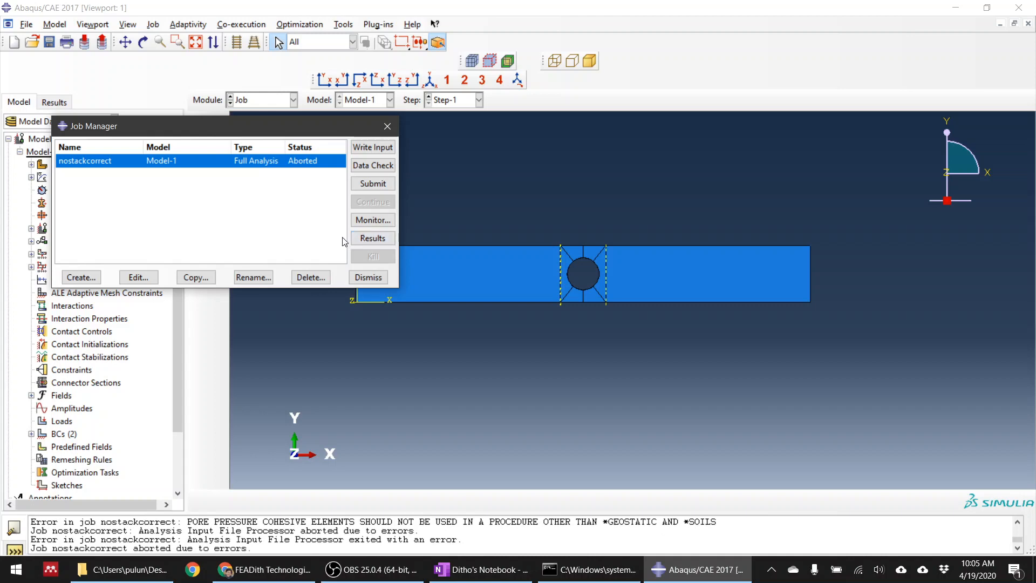
Monitor the nostackcorrect job and read its error messages in an enlarged monitor window
{"action": "left_click", "coordinate": [372, 220]}
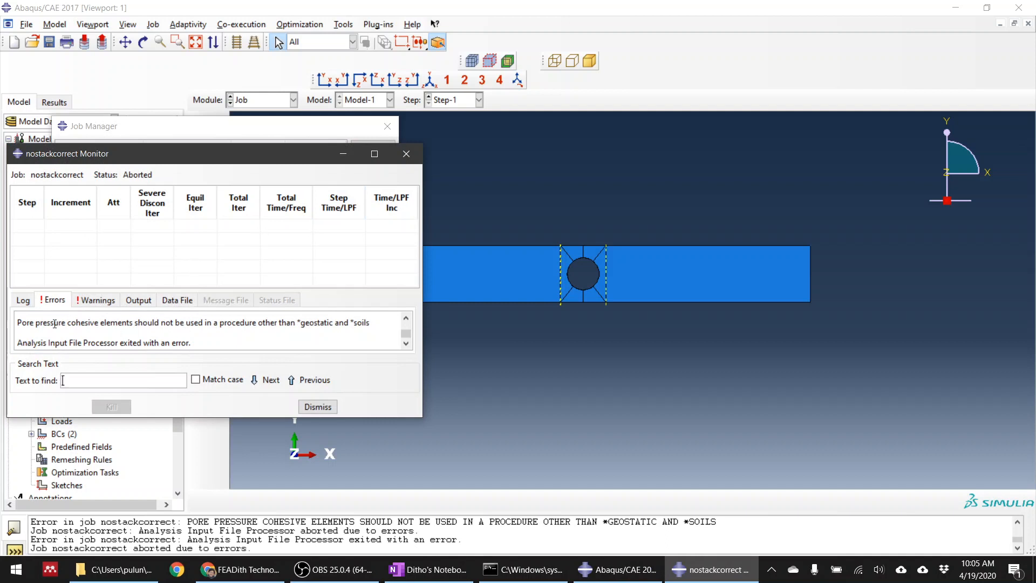
{"action": "left_click_drag", "start_coordinate": [53, 322], "coordinate": [216, 326]}
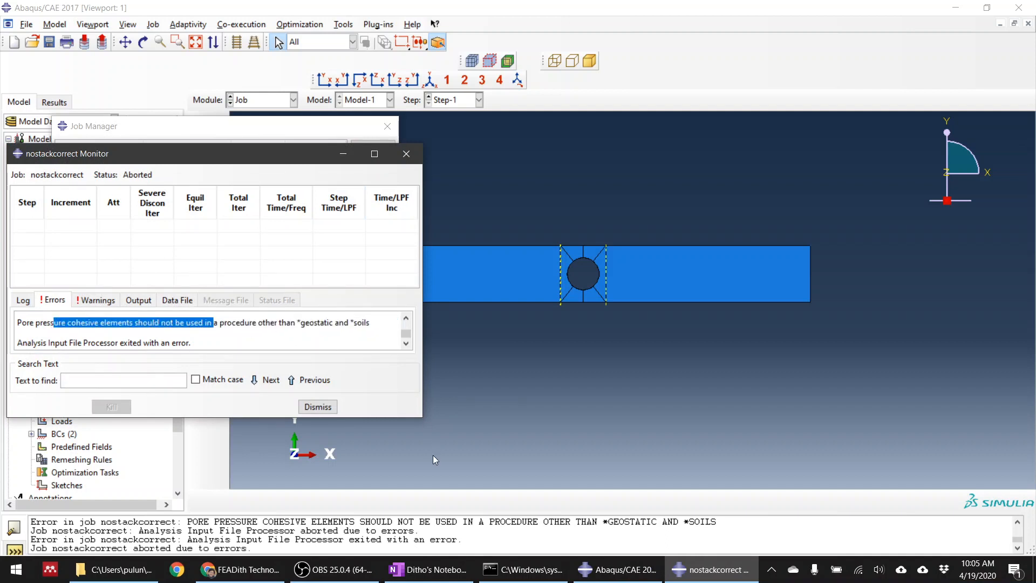
{"action": "left_click_drag", "start_coordinate": [422, 416], "coordinate": [496, 495]}
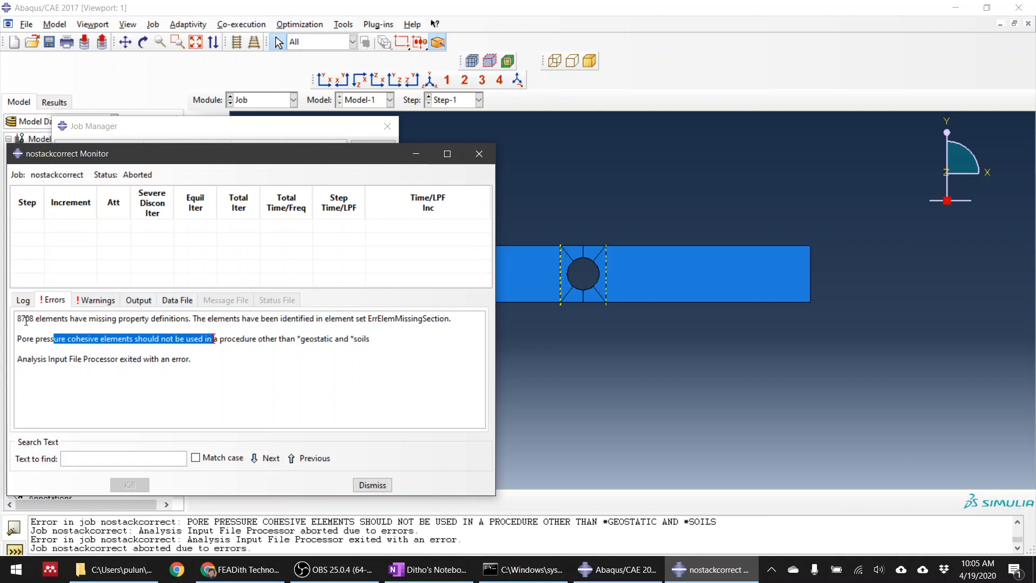
{"action": "left_click_drag", "start_coordinate": [17, 319], "coordinate": [198, 322]}
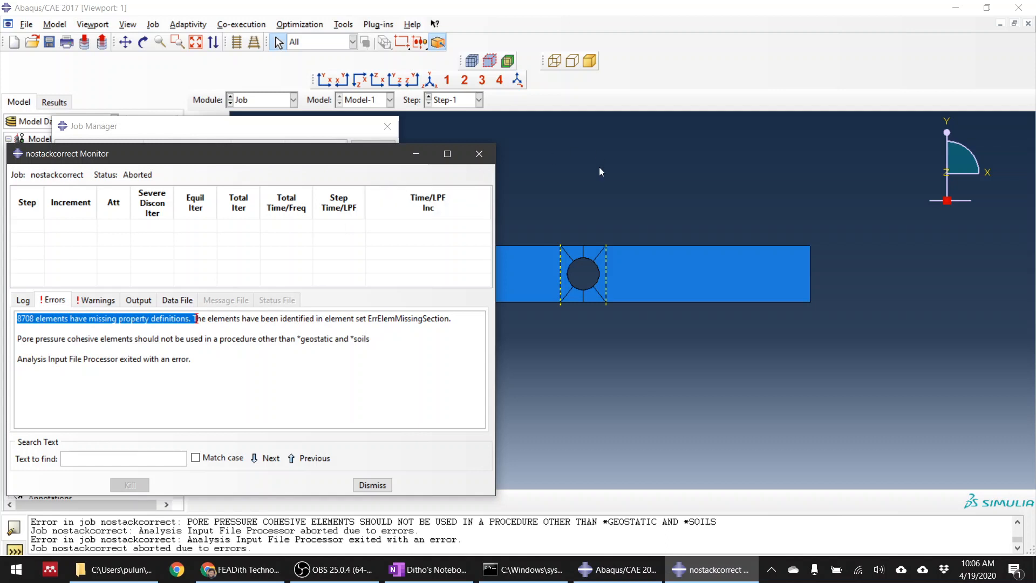
{"action": "left_click", "coordinate": [478, 154]}
{"action": "left_click", "coordinate": [293, 100]}
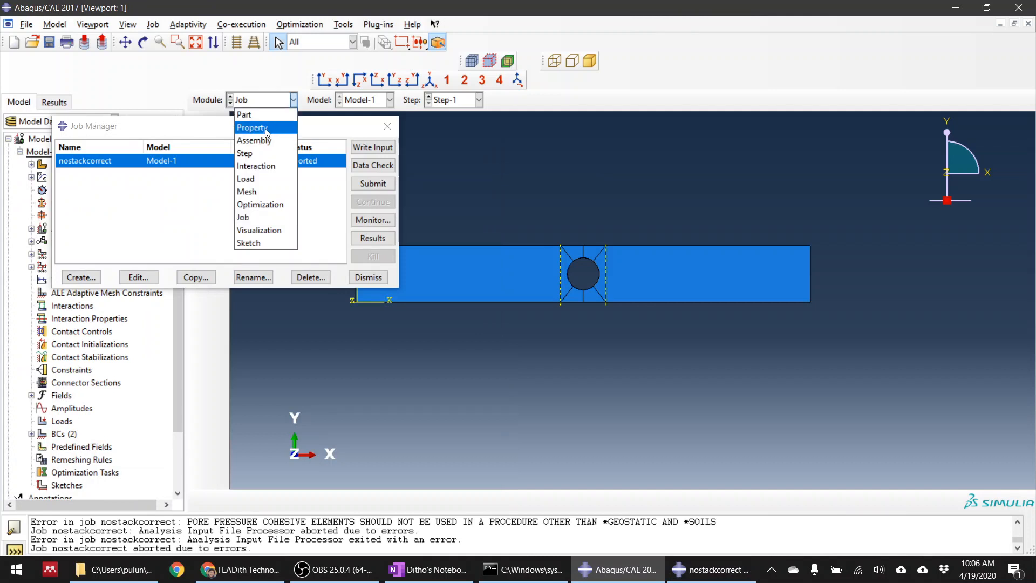
{"action": "left_click", "coordinate": [520, 176]}
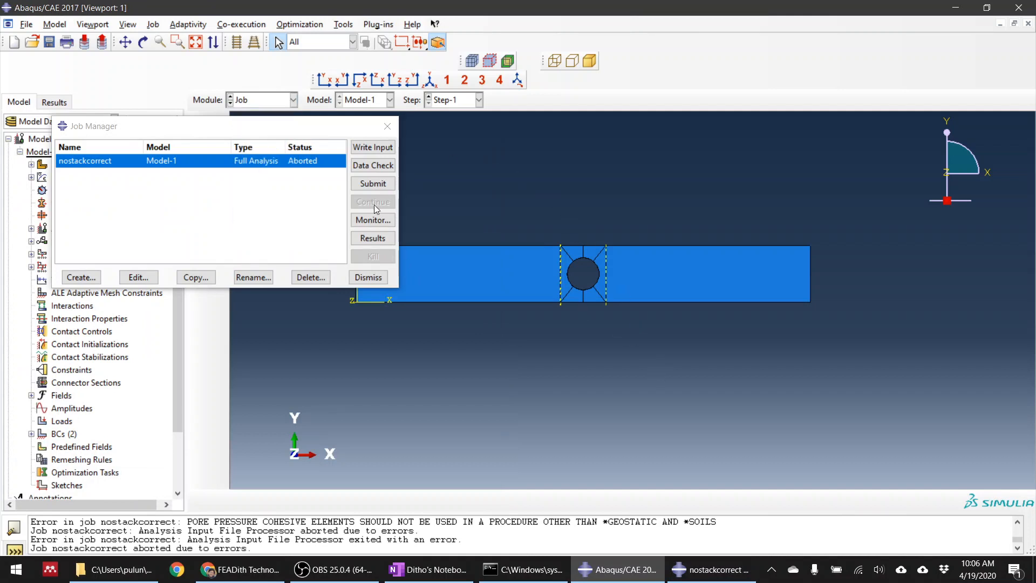
{"action": "left_click", "coordinate": [374, 220]}
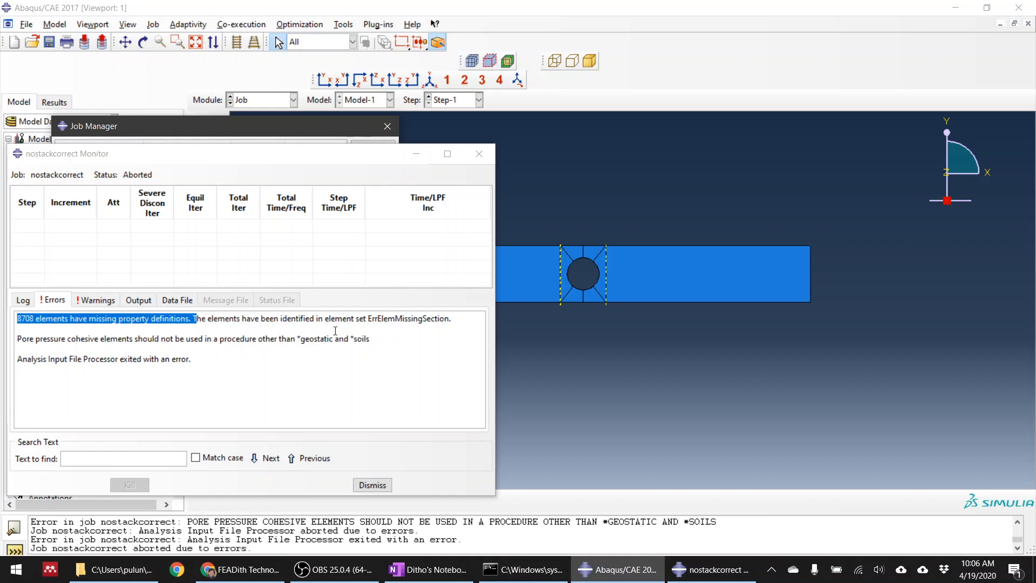
{"action": "left_click", "coordinate": [479, 154]}
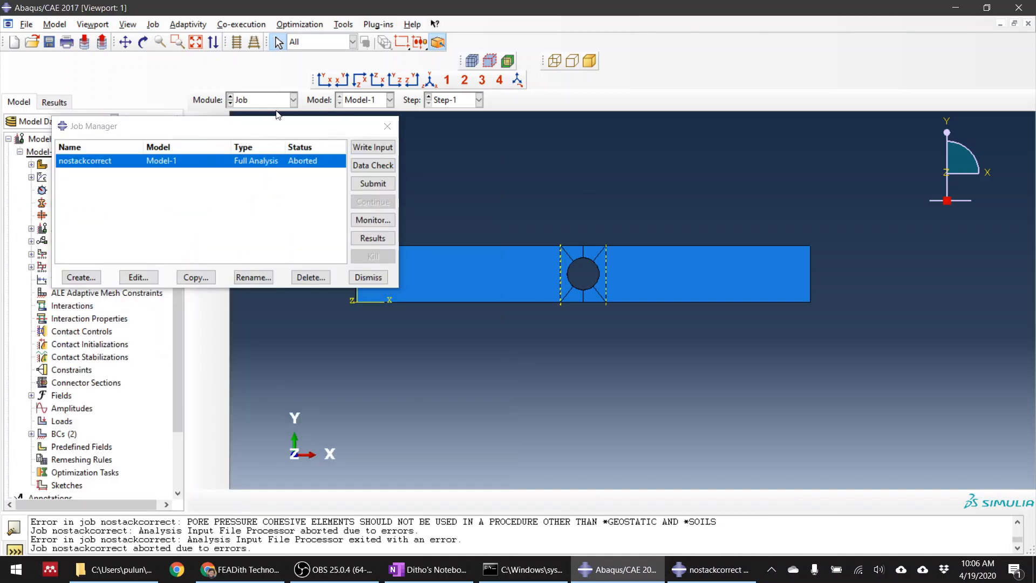
Return to the Mesh module and make Part-1 the meshing object instead of the assembly
{"action": "left_click", "coordinate": [387, 127]}
{"action": "left_click", "coordinate": [270, 100]}
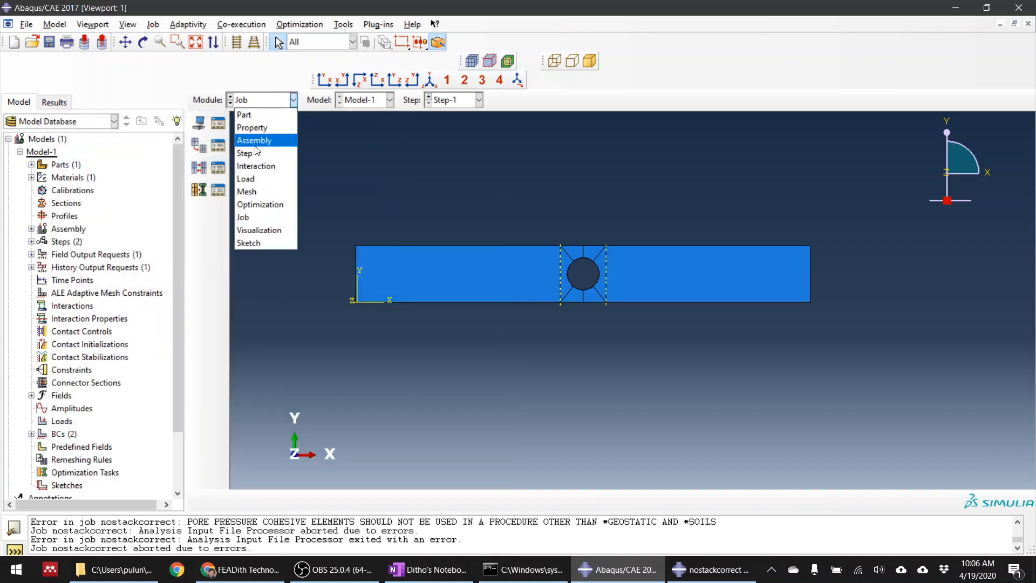
{"action": "left_click", "coordinate": [259, 191]}
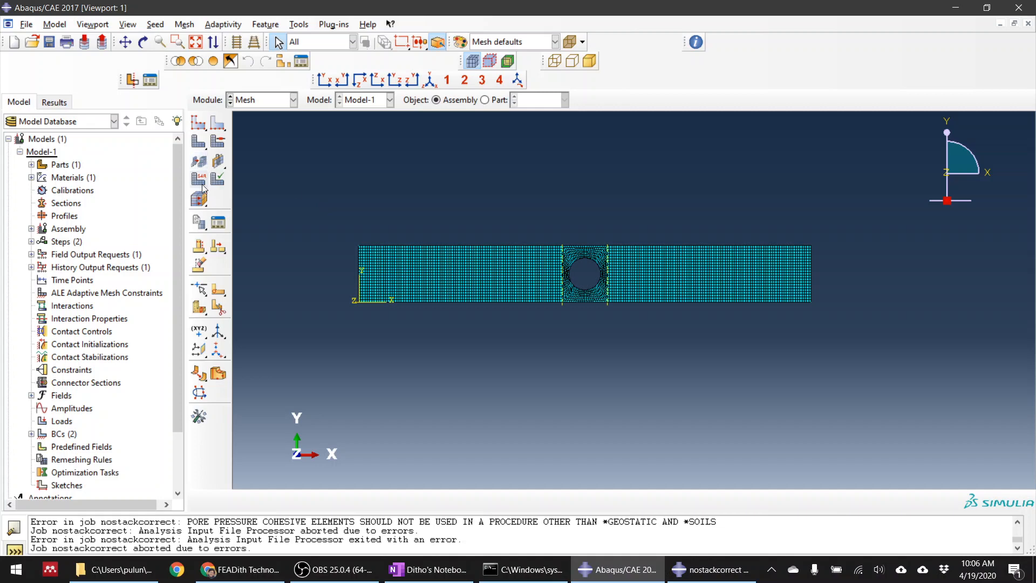
{"action": "left_click", "coordinate": [204, 184]}
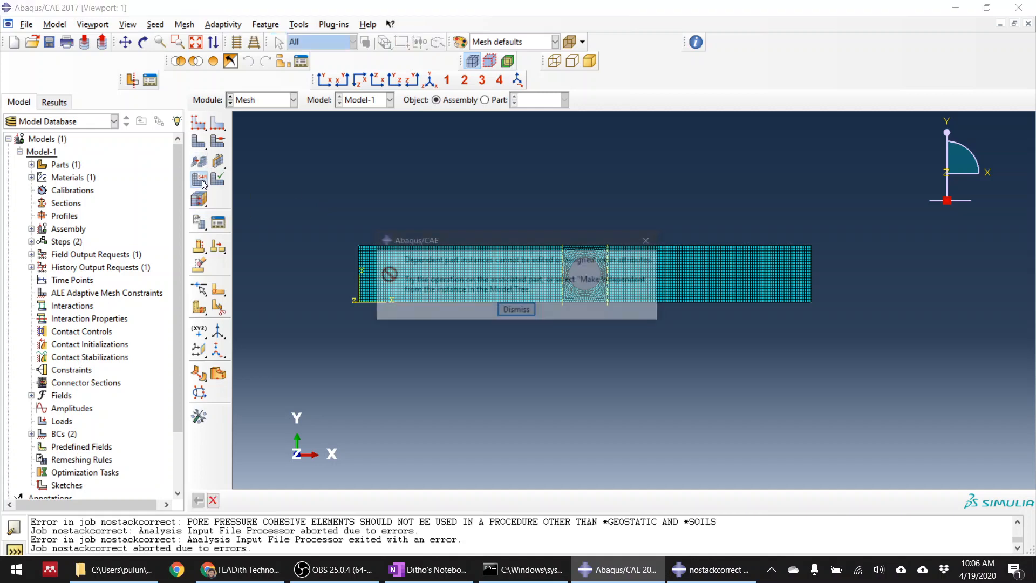
{"action": "left_click", "coordinate": [516, 310]}
{"action": "left_click", "coordinate": [485, 101]}
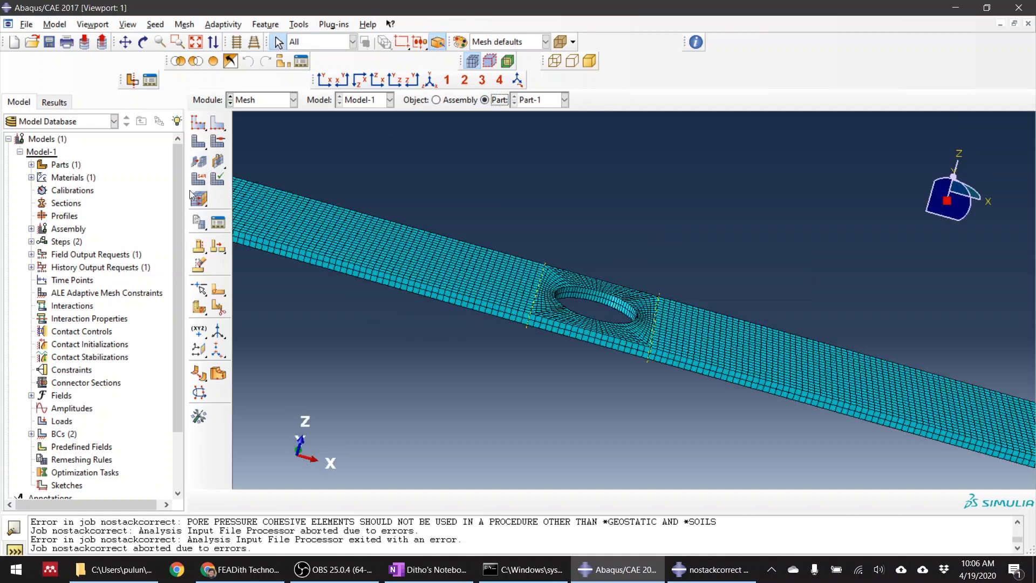
Select all cells of the plate for element type assignment and choose the Continuum Shell family from the Standard library
{"action": "left_click", "coordinate": [199, 180]}
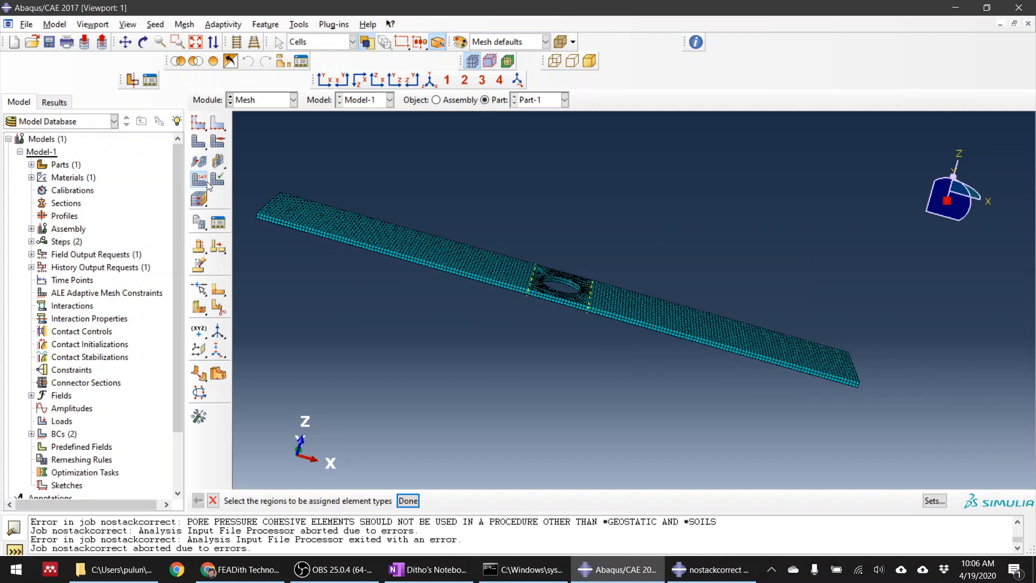
{"action": "left_click_drag", "start_coordinate": [243, 163], "coordinate": [886, 436]}
{"action": "middle_click", "coordinate": [886, 433]}
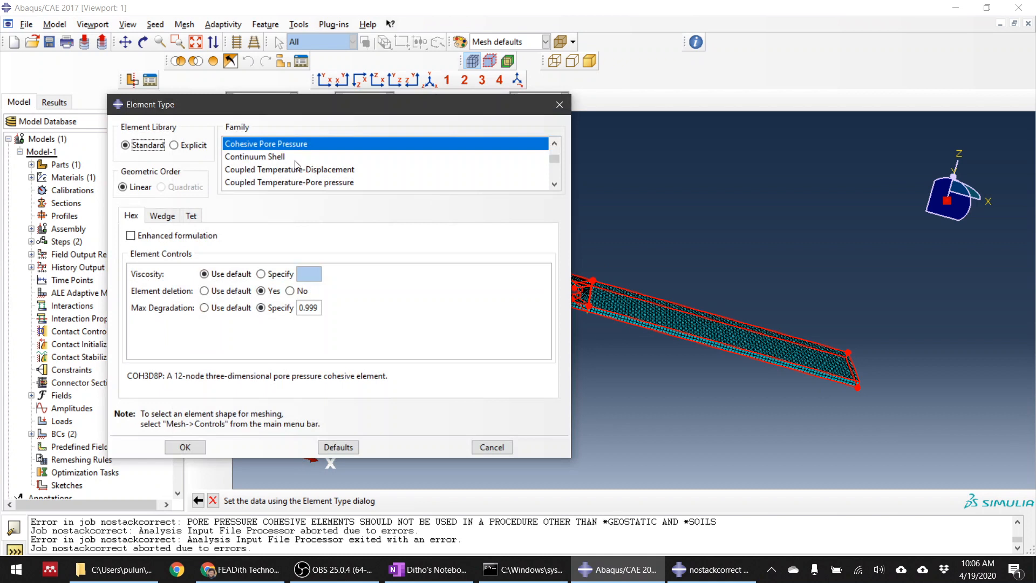
{"action": "left_click", "coordinate": [258, 159]}
{"action": "left_click", "coordinate": [258, 145]}
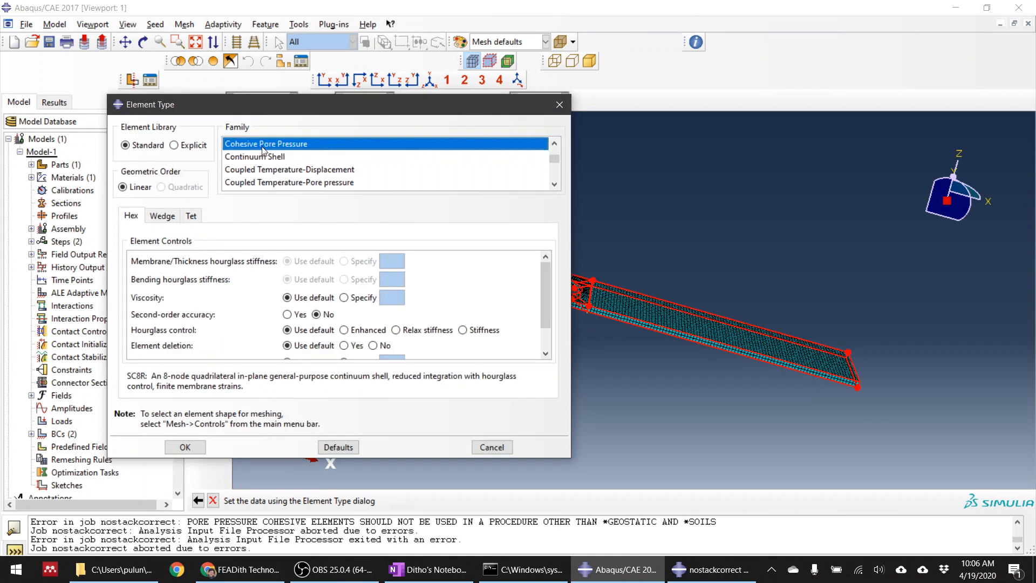
{"action": "left_click", "coordinate": [259, 158]}
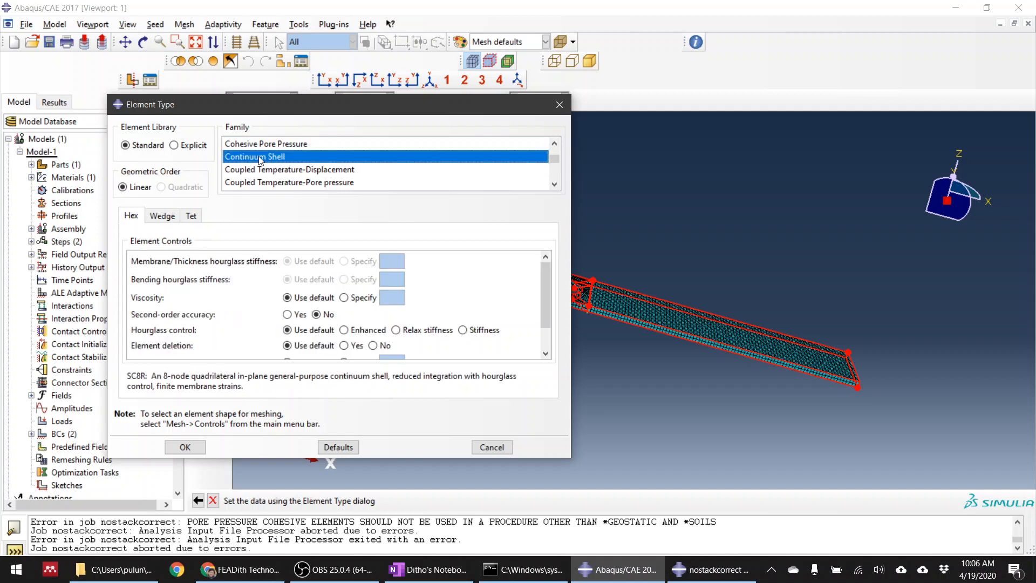
Assign the continuum shell elements with second-order accuracy, enhanced hourglass control, element deletion enabled and a max degradation of 0.999
{"action": "left_click", "coordinate": [287, 315]}
{"action": "scroll", "coordinate": [290, 320], "scroll_direction": "down", "scroll_amount": 1}
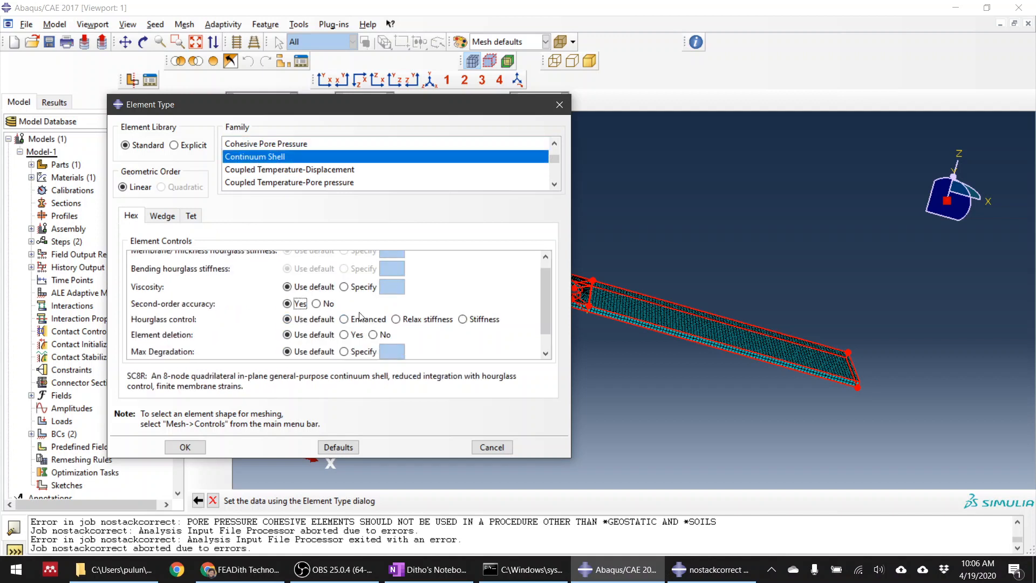
{"action": "left_click", "coordinate": [348, 314]}
{"action": "scroll", "coordinate": [358, 325], "scroll_direction": "down", "scroll_amount": 1}
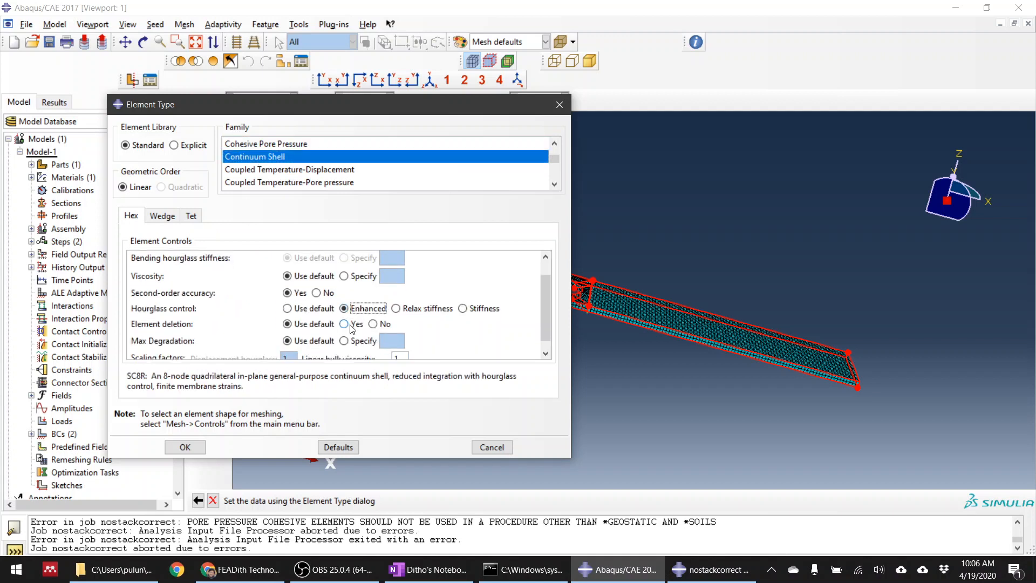
{"action": "left_click", "coordinate": [344, 324]}
{"action": "left_click", "coordinate": [345, 341]}
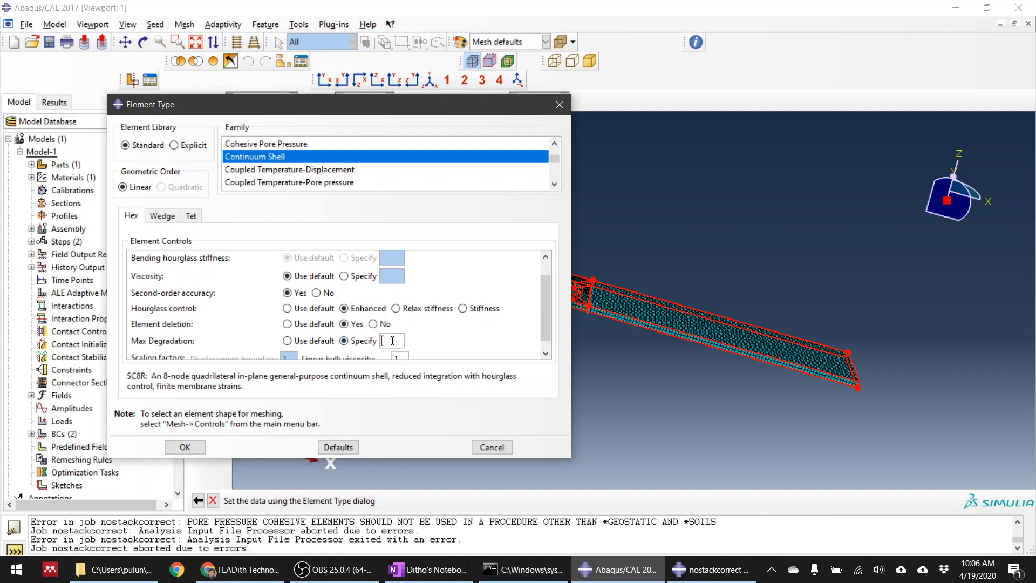
{"action": "left_click", "coordinate": [392, 340]}
{"action": "type", "text": "0.999"}
{"action": "scroll", "coordinate": [429, 276], "scroll_direction": "down", "scroll_amount": 1}
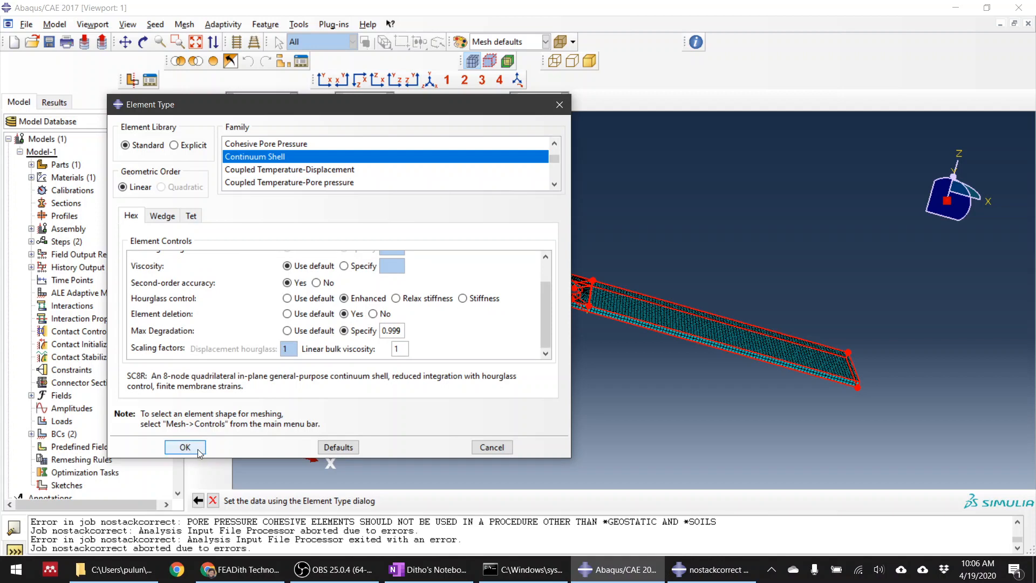
{"action": "left_click", "coordinate": [181, 447]}
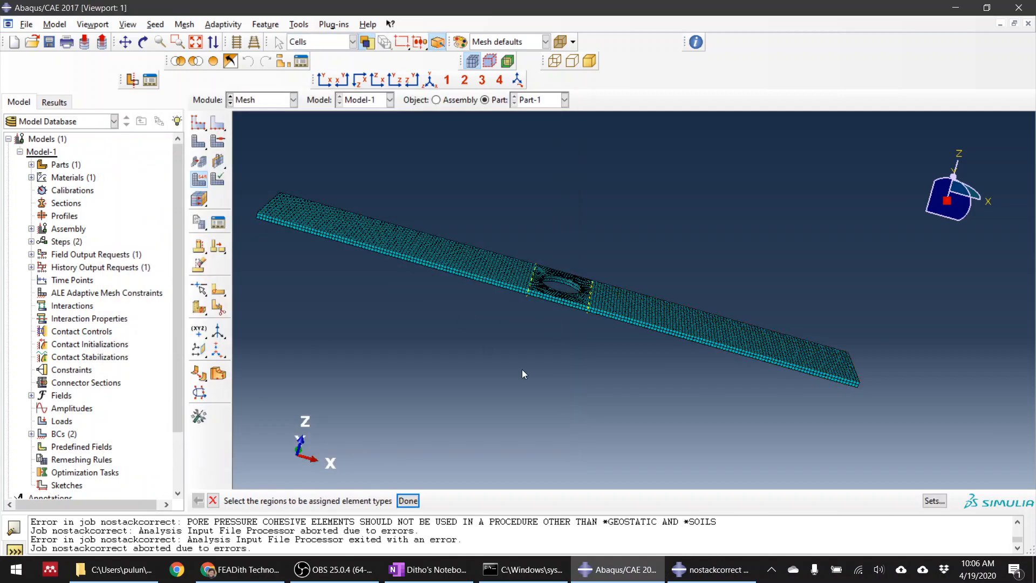
{"action": "left_click", "coordinate": [408, 501]}
Switch to the Job module and review the error messages from the aborted nostackcorrect run in its monitor
{"action": "left_click", "coordinate": [246, 100]}
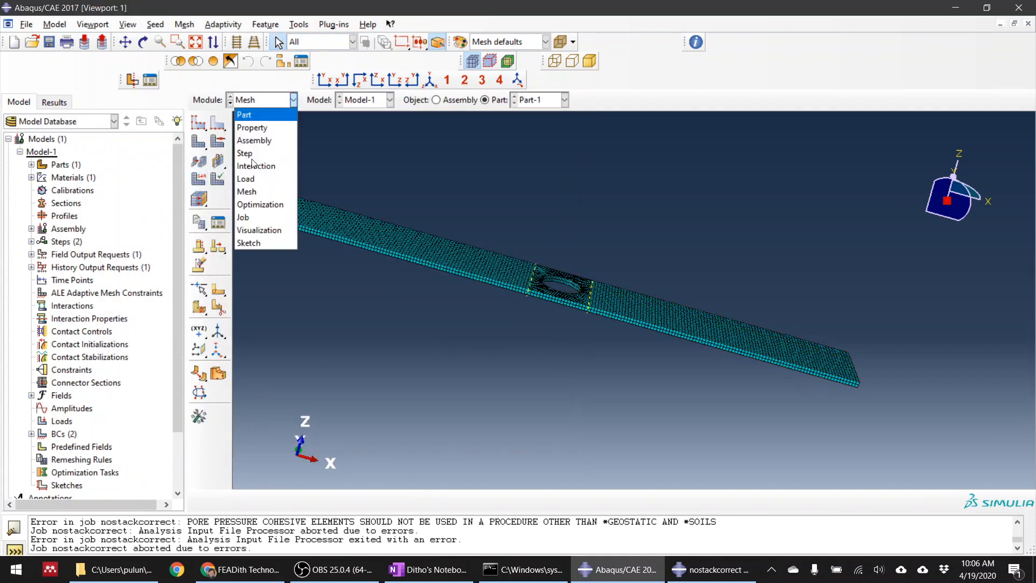
{"action": "left_click", "coordinate": [263, 217]}
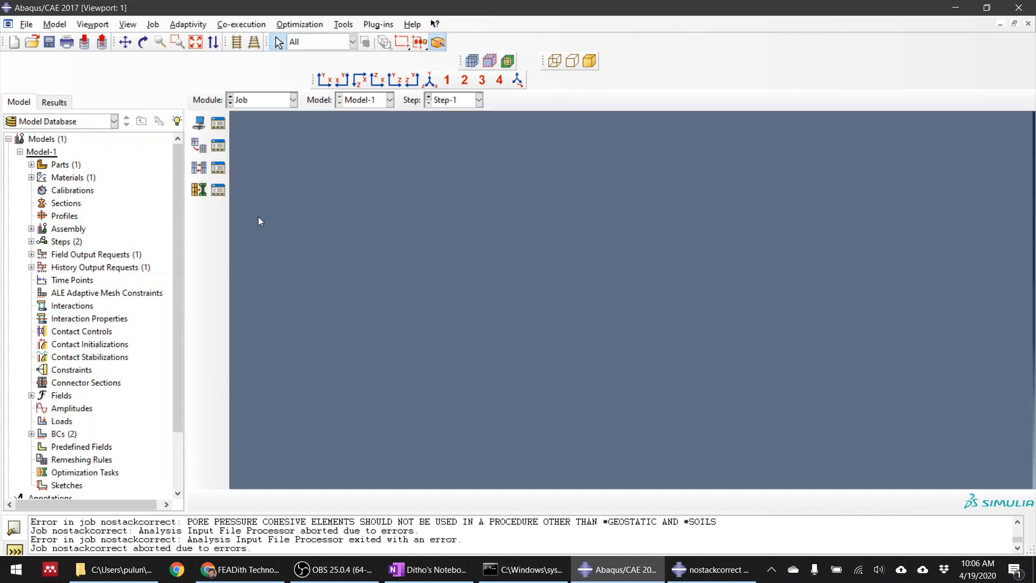
{"action": "left_click", "coordinate": [216, 140]}
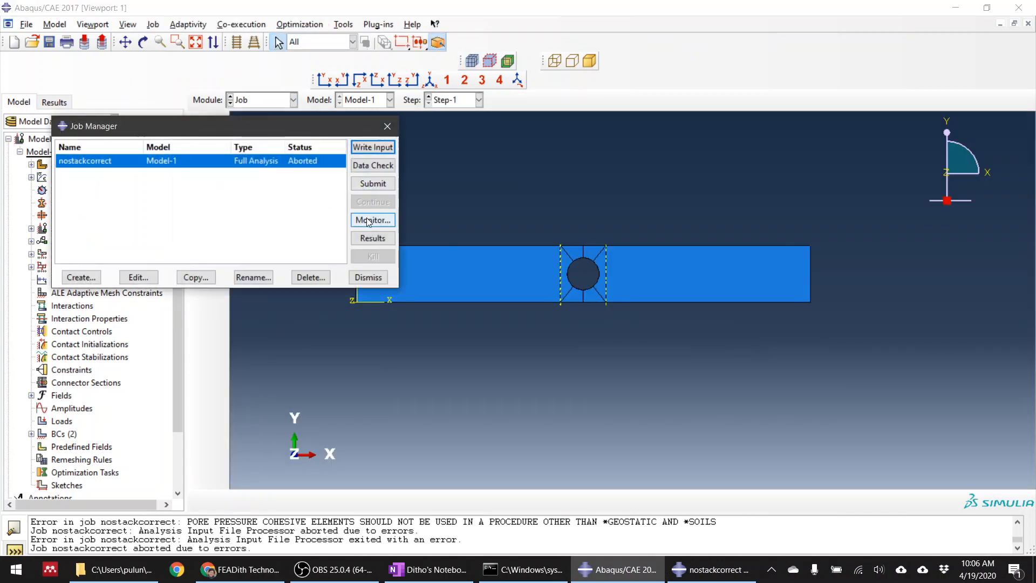
{"action": "left_click", "coordinate": [370, 221]}
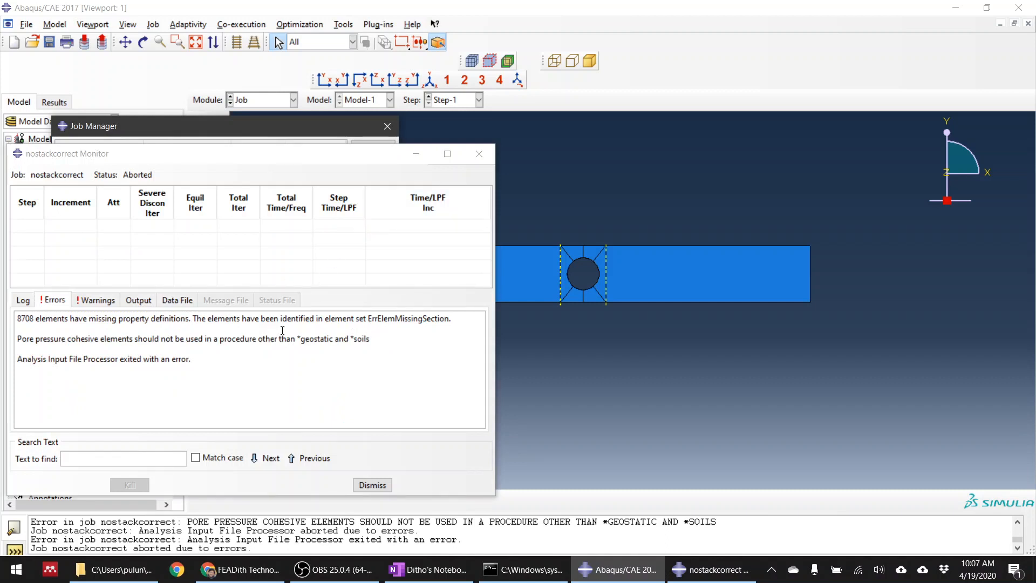
{"action": "left_click_drag", "start_coordinate": [23, 337], "coordinate": [178, 346]}
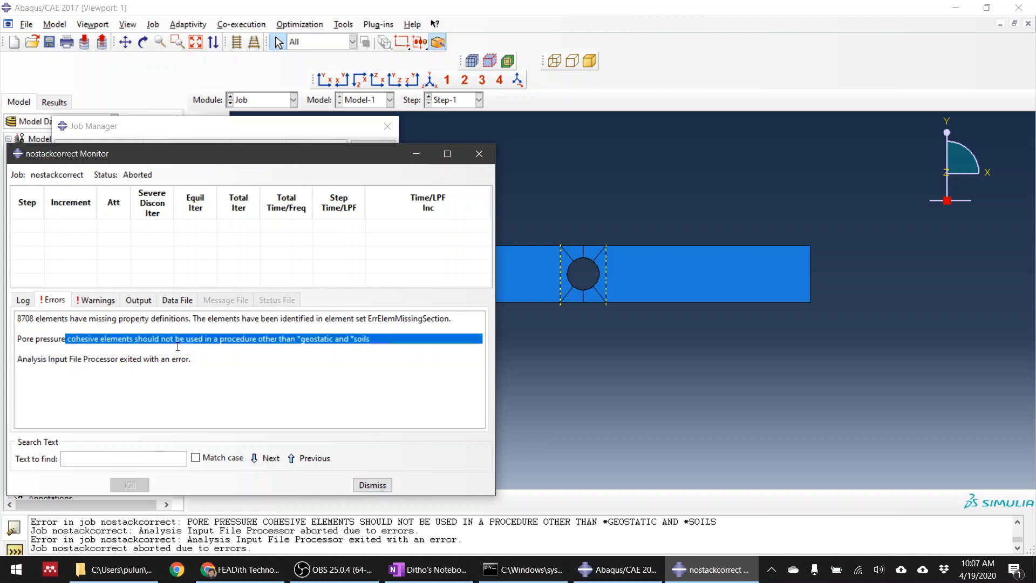
{"action": "left_click", "coordinate": [372, 485]}
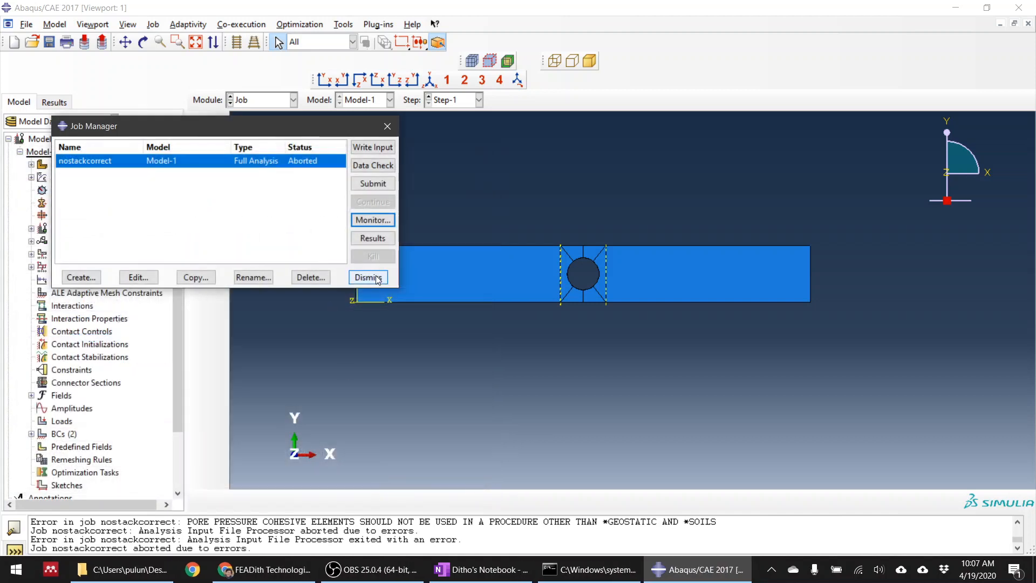
Resubmit the nostackcorrect job, overwriting its existing job files, and place its monitor window clear of the Job Manager
{"action": "left_click", "coordinate": [373, 184]}
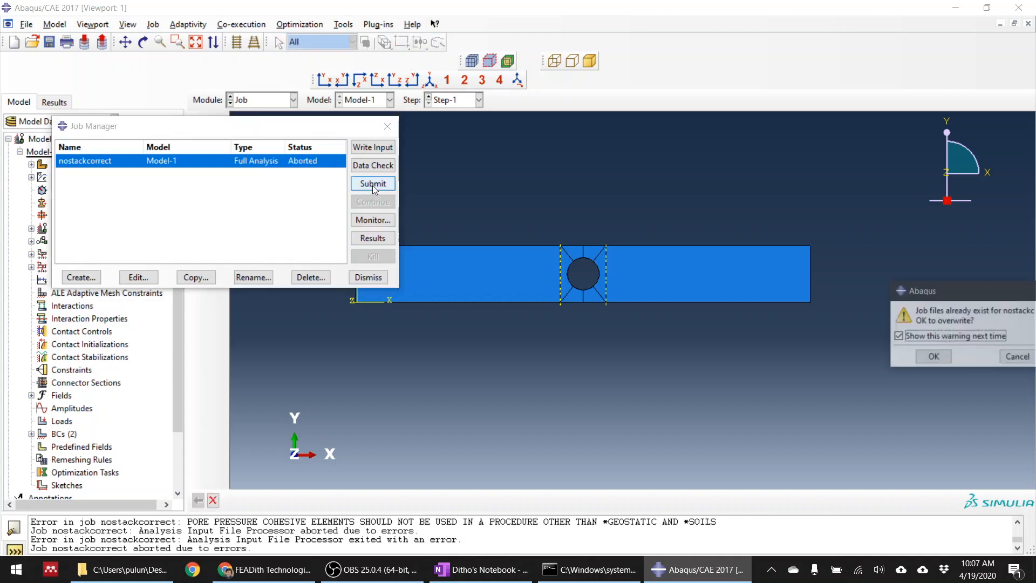
{"action": "left_click", "coordinate": [930, 353]}
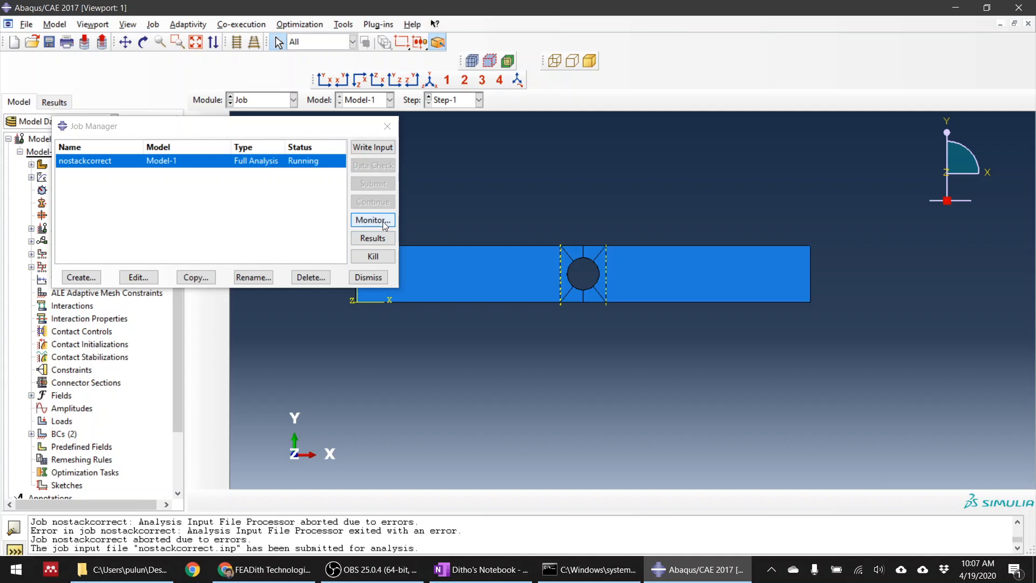
{"action": "left_click", "coordinate": [383, 221]}
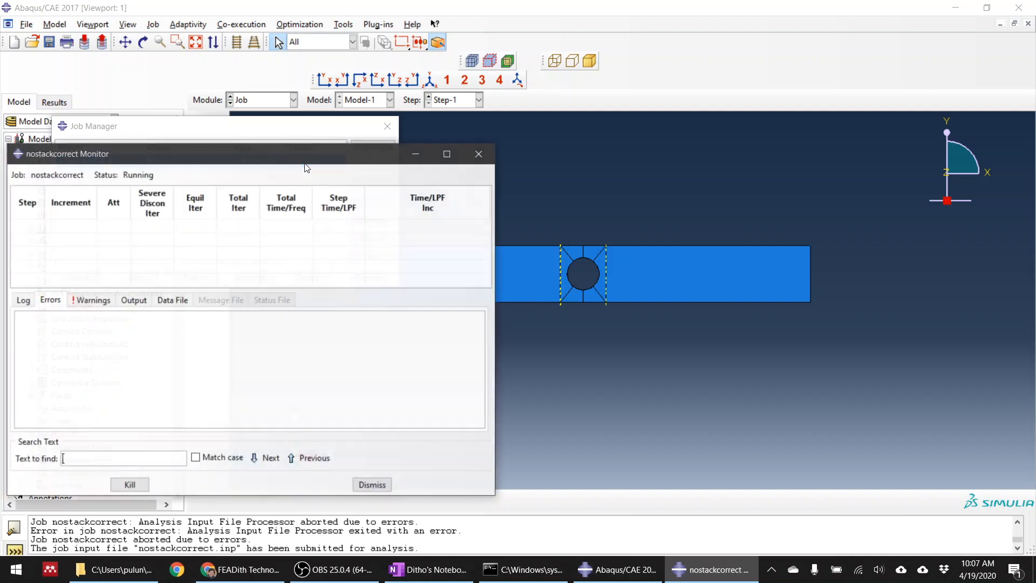
{"action": "left_click_drag", "start_coordinate": [289, 159], "coordinate": [754, 75]}
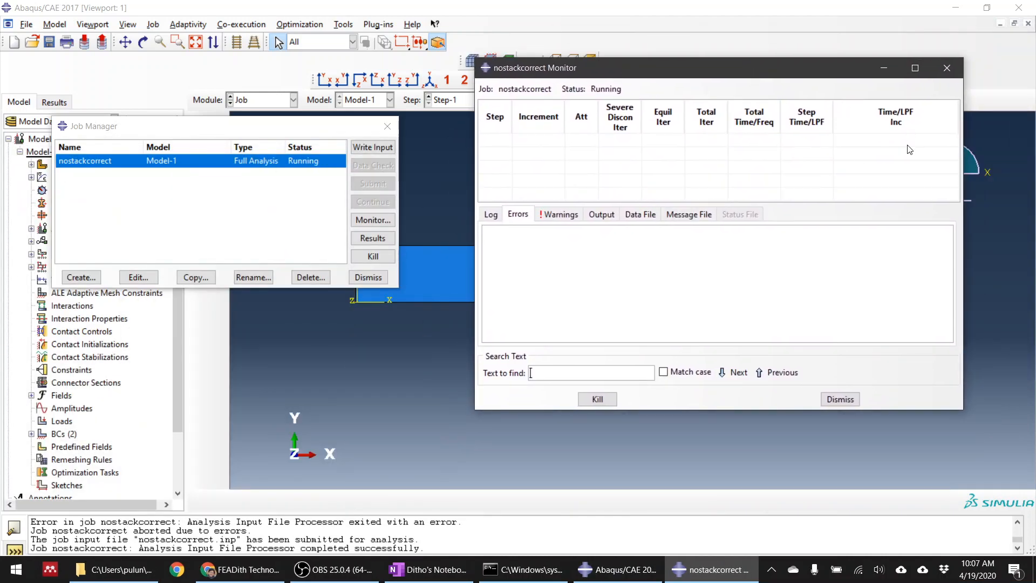
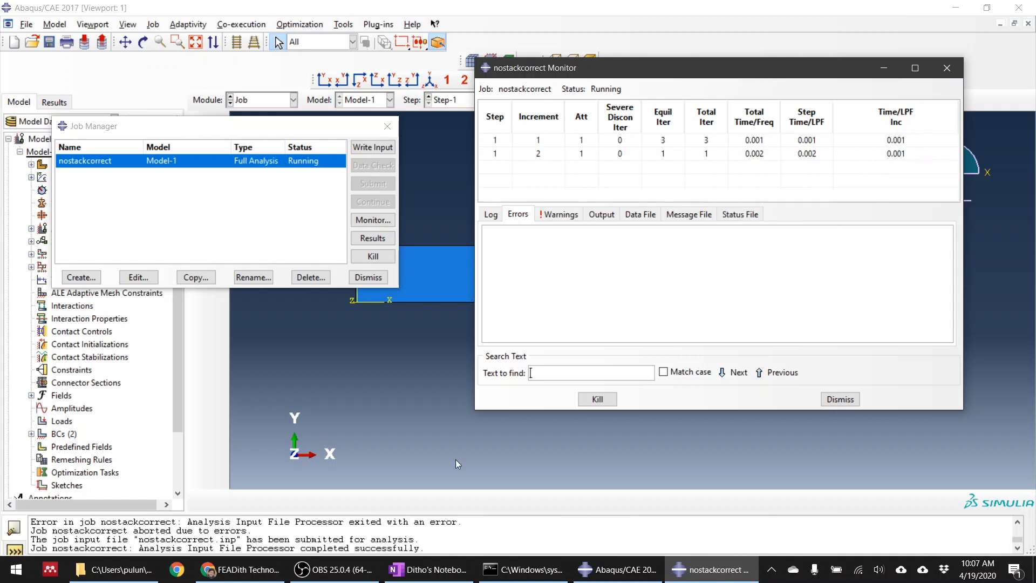
{"action": "left_click", "coordinate": [336, 569]}
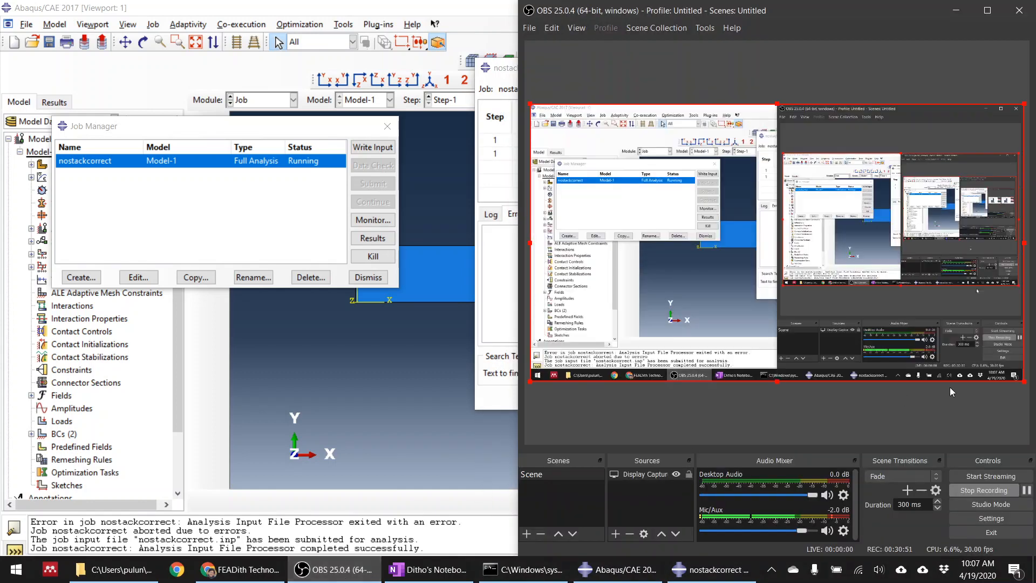
{"action": "left_click", "coordinate": [1026, 490]}
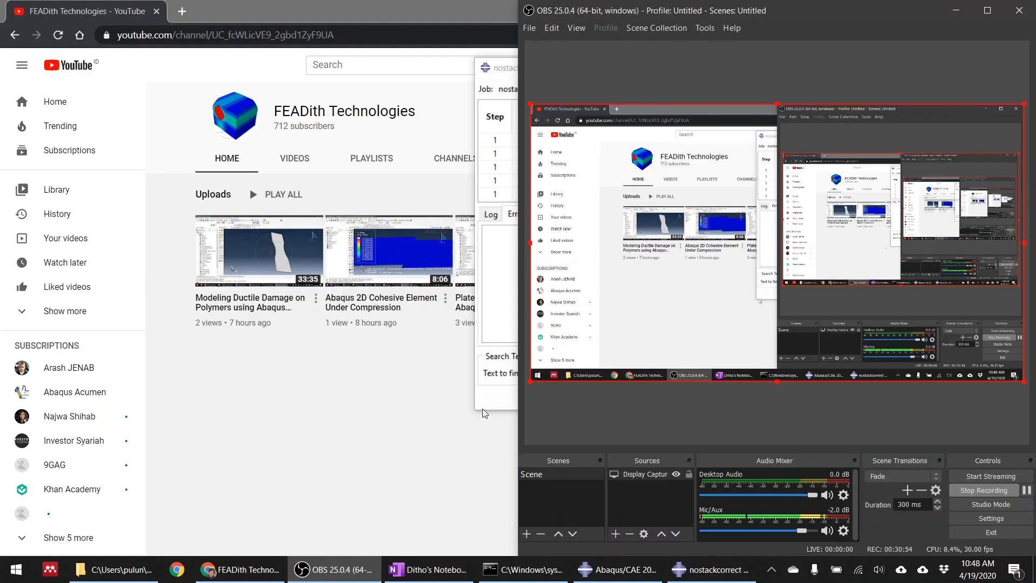
Check the nostackcorrect job's monitor, then return to Abaqus/CAE and open the job's results from the Job module
{"action": "left_click", "coordinate": [502, 402]}
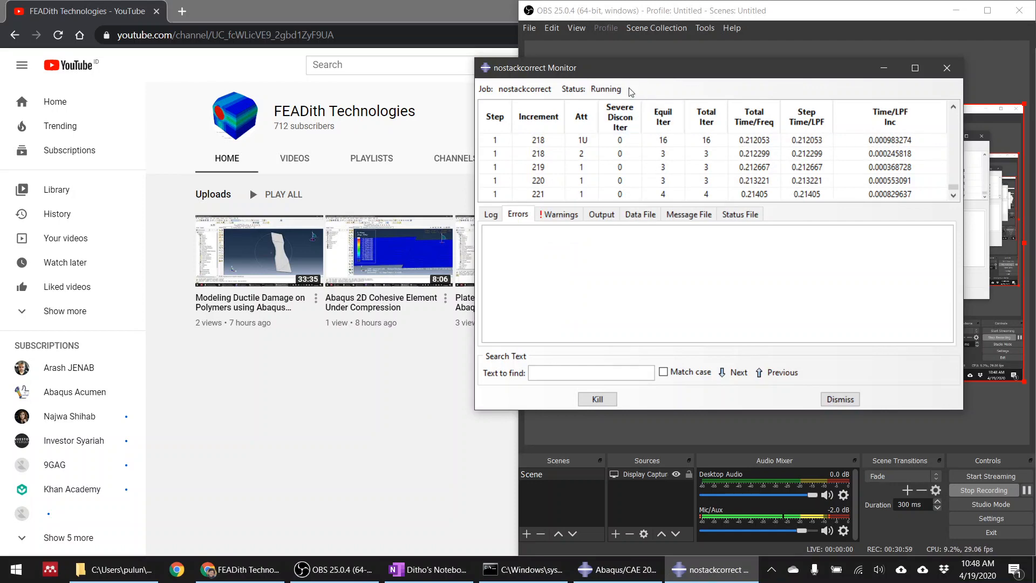
{"action": "left_click_drag", "start_coordinate": [605, 67], "coordinate": [359, 107]}
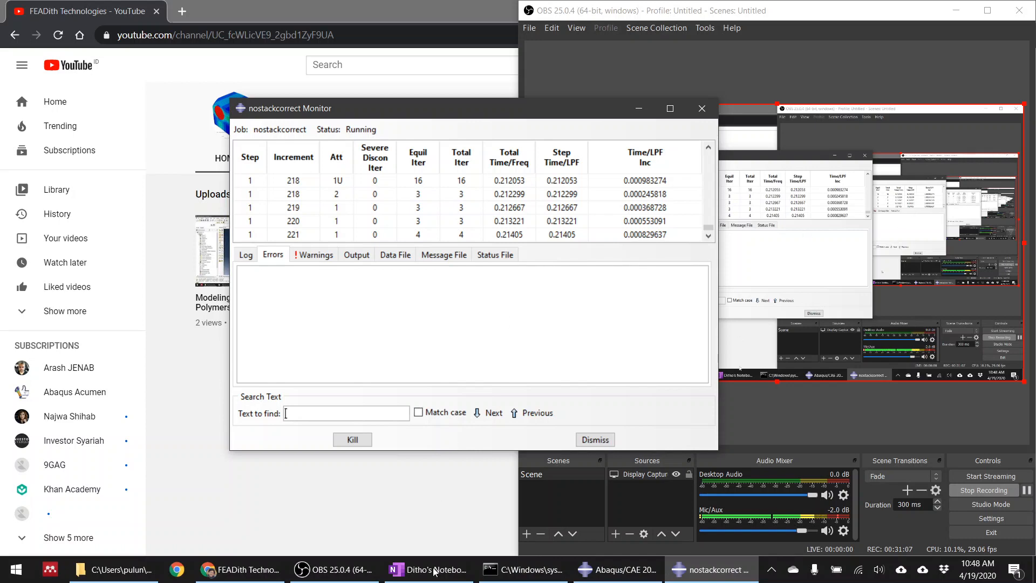
{"action": "left_click", "coordinate": [601, 579]}
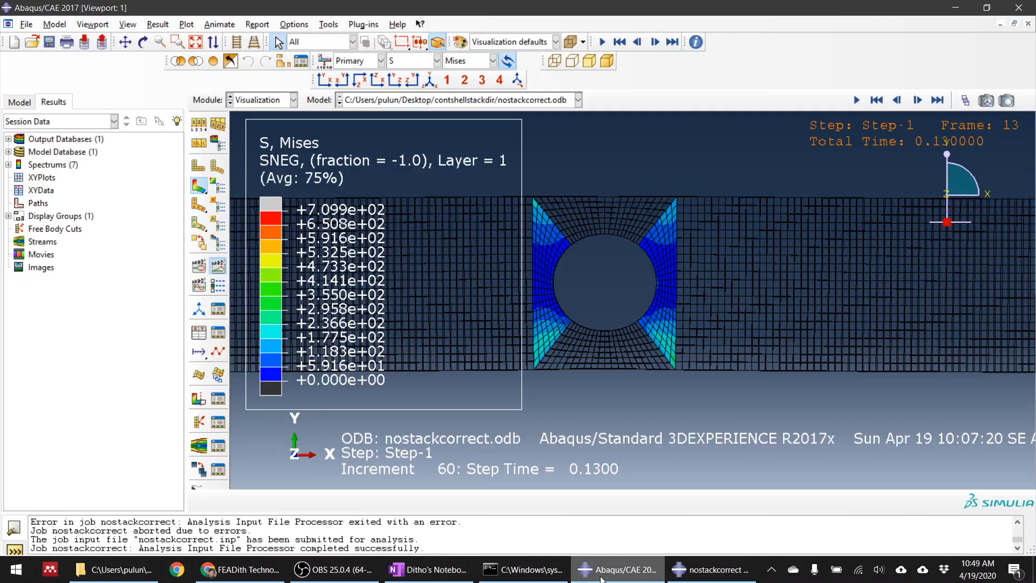
{"action": "left_click", "coordinate": [260, 99]}
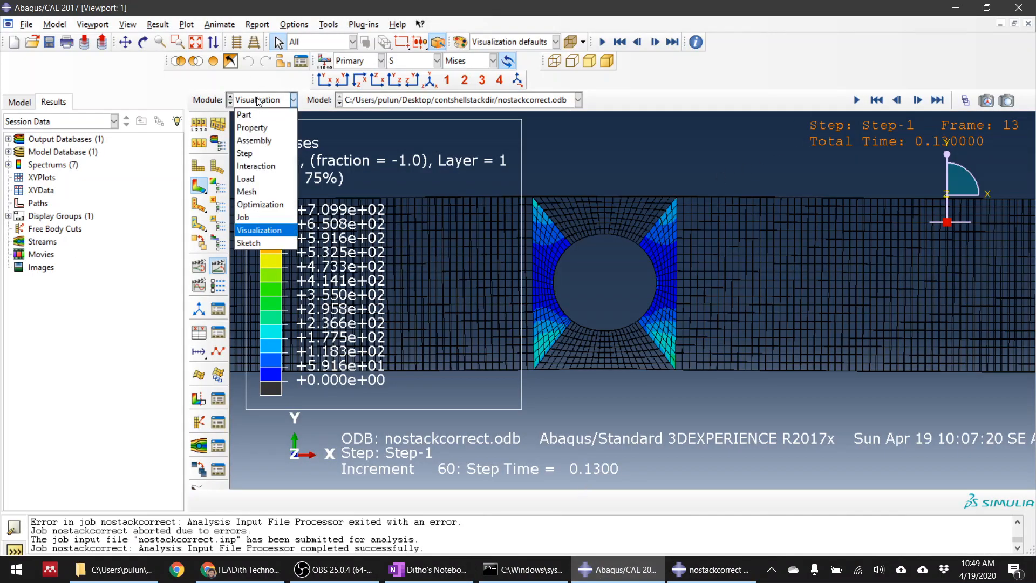
{"action": "left_click", "coordinate": [257, 216]}
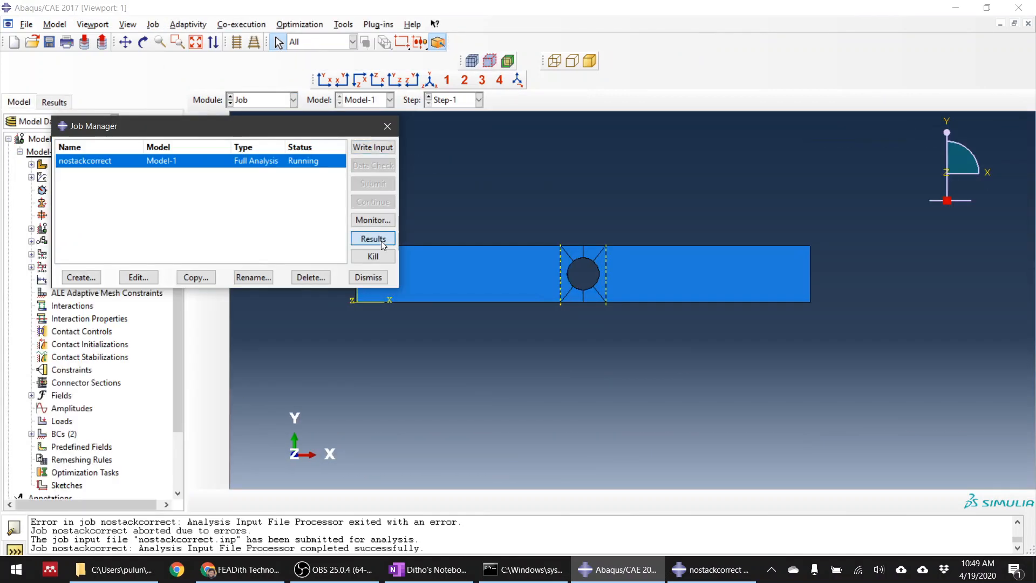
{"action": "left_click", "coordinate": [381, 241]}
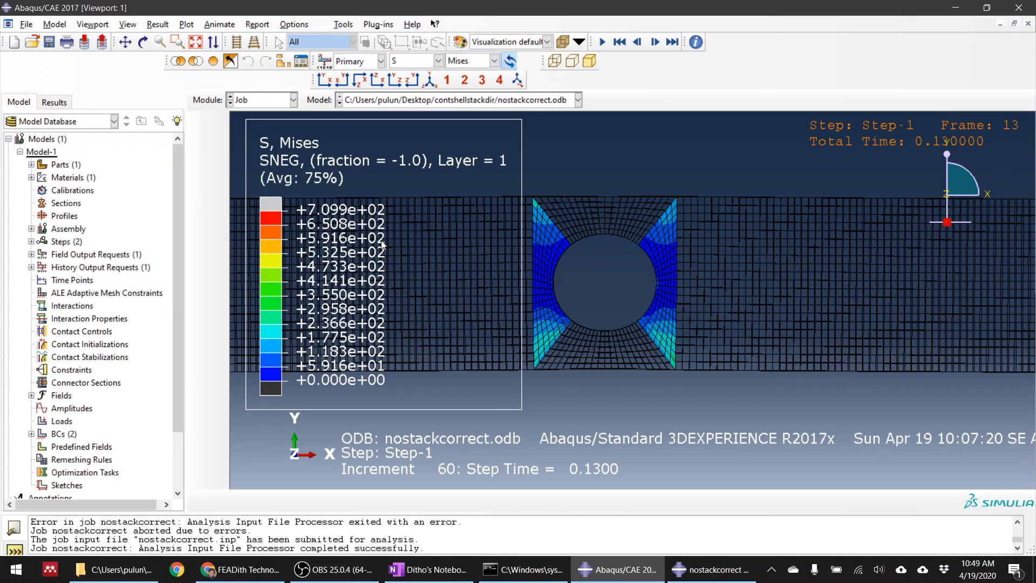
Examine the Mises stress contours and distorted elements around the plate's hole from the front and at an angle
{"action": "scroll", "coordinate": [632, 213], "scroll_direction": "up", "scroll_amount": 7}
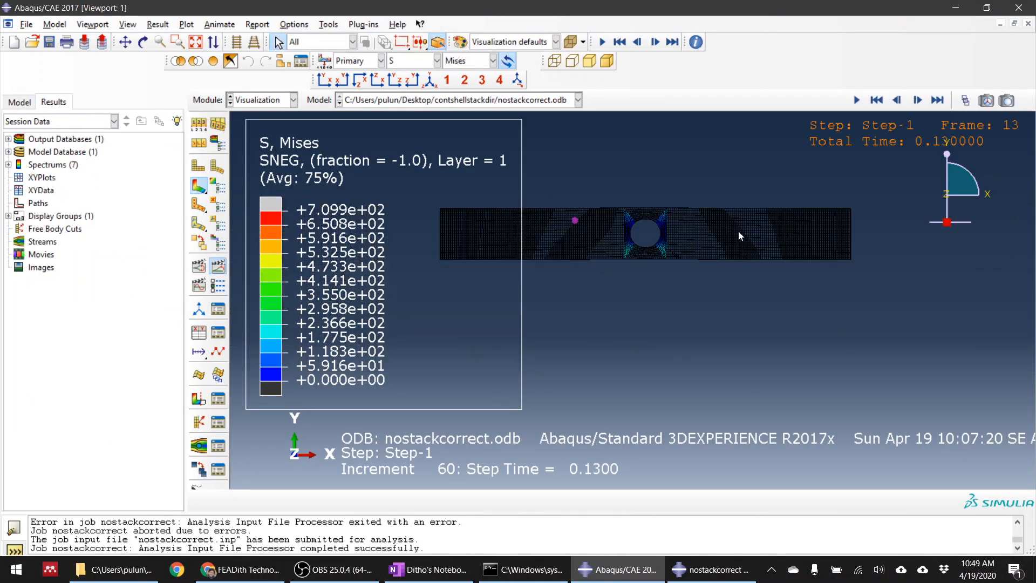
{"action": "scroll", "coordinate": [540, 241], "scroll_direction": "down", "scroll_amount": 9}
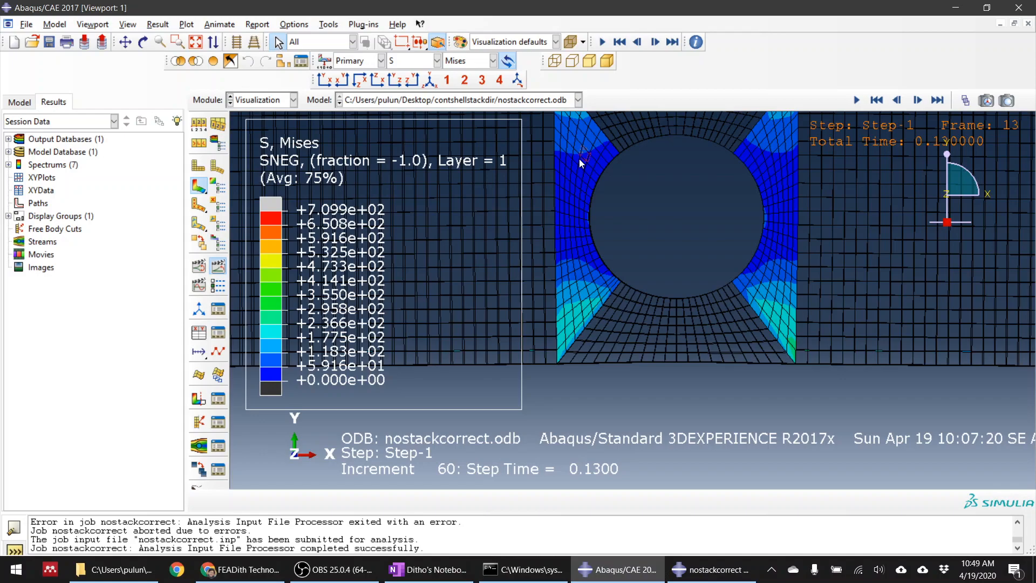
{"action": "left_click_drag", "start_coordinate": [797, 220], "coordinate": [832, 247], "text": "ctrl+alt"}
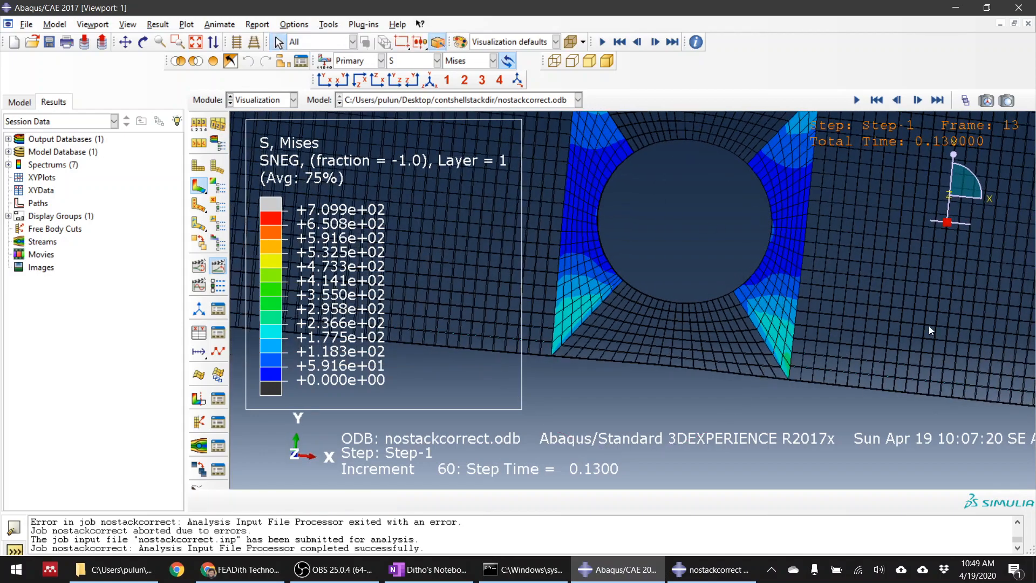
{"action": "left_click_drag", "start_coordinate": [922, 305], "coordinate": [661, 237], "text": "ctrl+alt"}
{"action": "scroll", "coordinate": [664, 292], "scroll_direction": "up", "scroll_amount": 4}
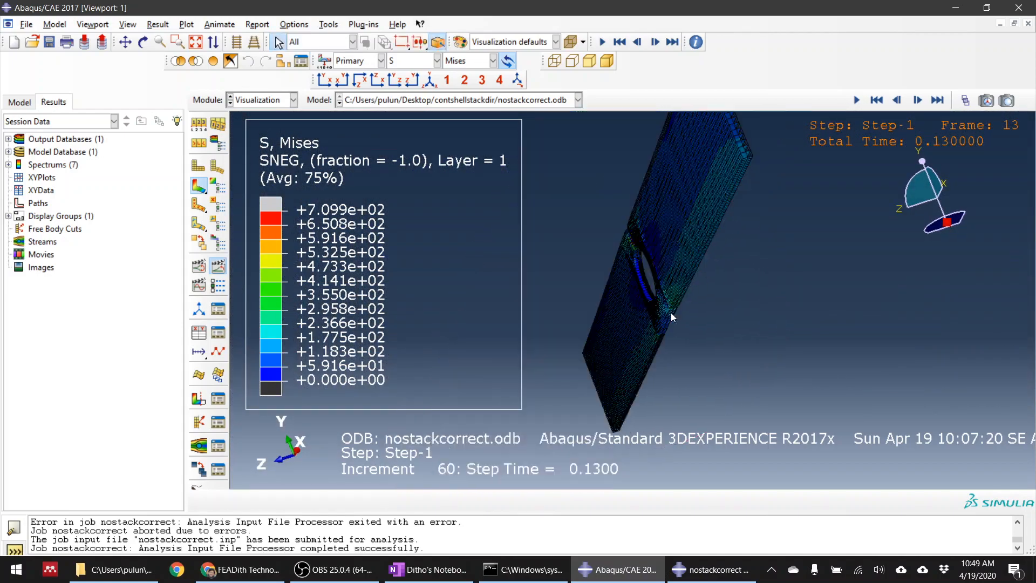
{"action": "scroll", "coordinate": [640, 258], "scroll_direction": "down", "scroll_amount": 8}
{"action": "scroll", "coordinate": [651, 218], "scroll_direction": "down", "scroll_amount": 2}
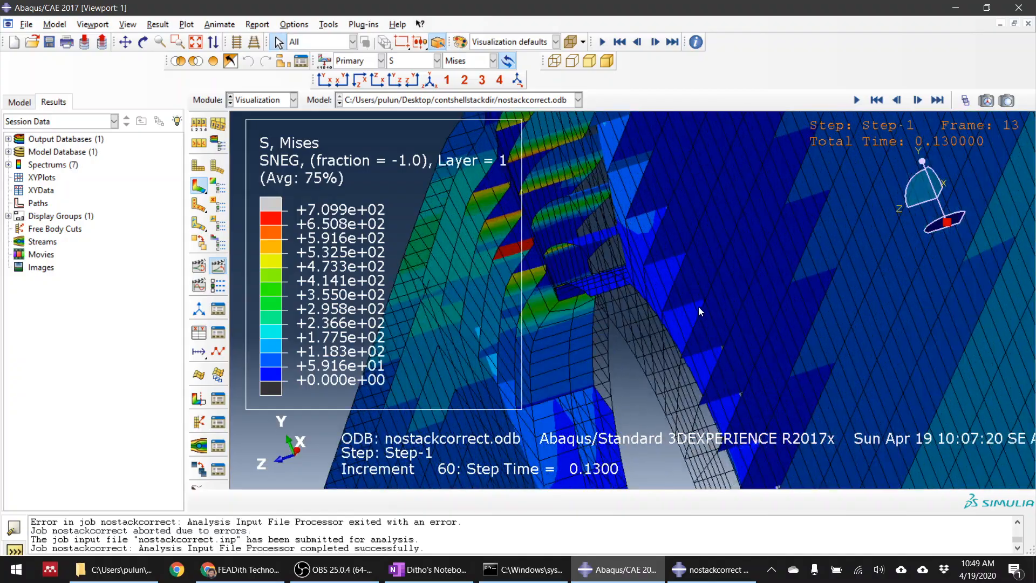
{"action": "left_click_drag", "start_coordinate": [698, 306], "coordinate": [742, 353], "text": "ctrl+alt"}
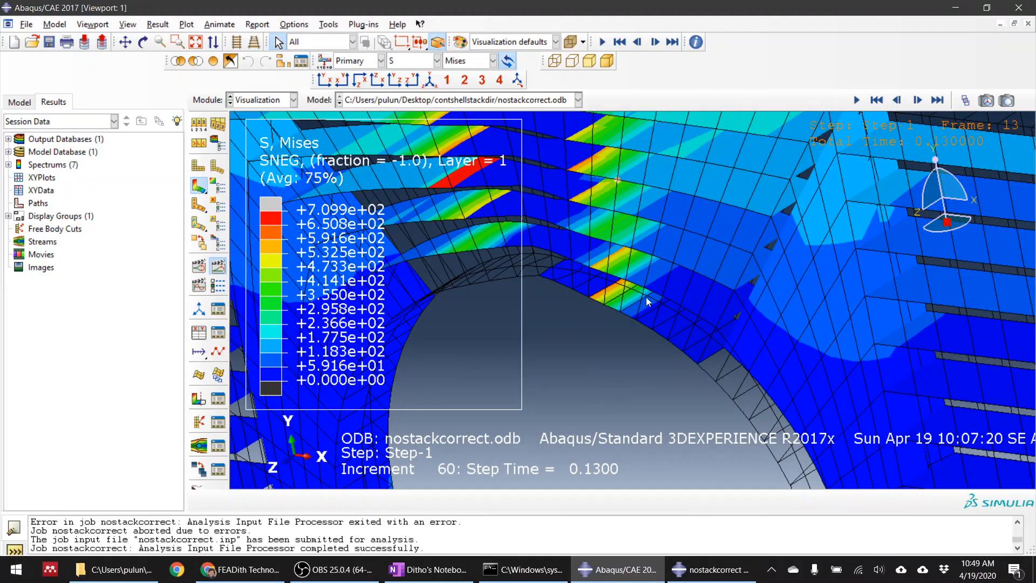
{"action": "scroll", "coordinate": [631, 293], "scroll_direction": "down", "scroll_amount": 3}
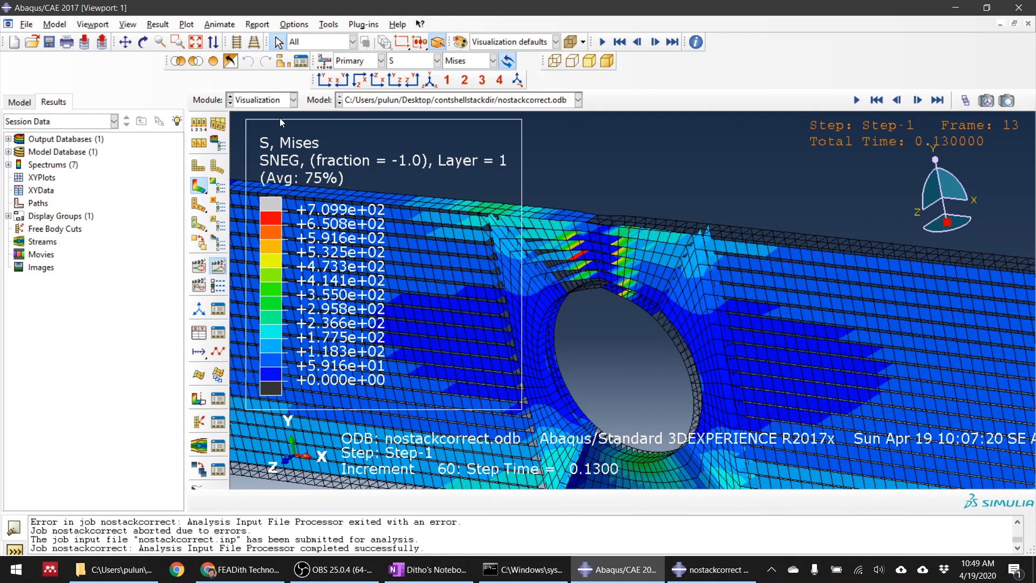
Restore the front XY view of the plate and examine the element layers beside the hole
{"action": "left_click", "coordinate": [323, 80]}
{"action": "scroll", "coordinate": [673, 307], "scroll_direction": "up", "scroll_amount": 3}
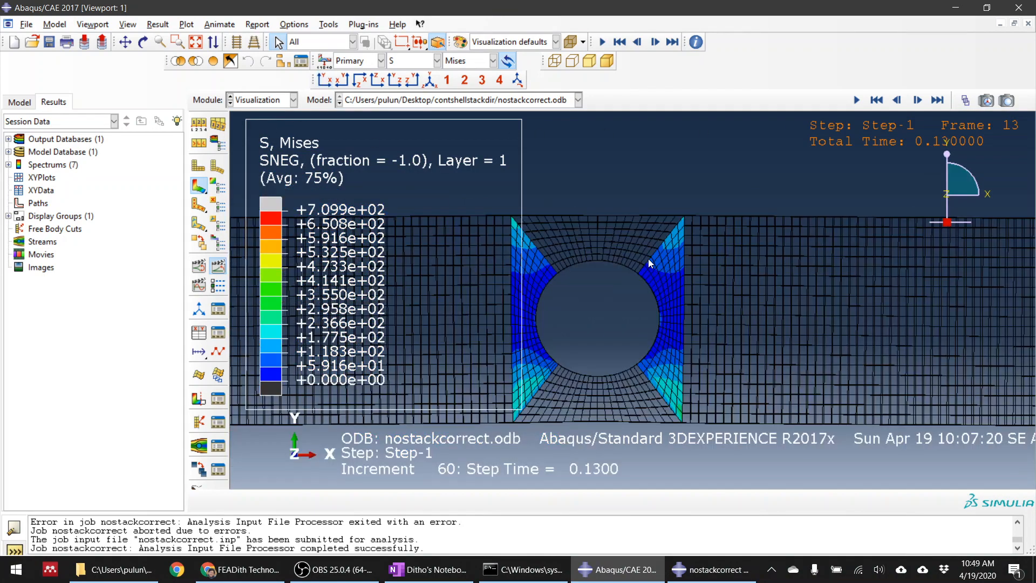
{"action": "scroll", "coordinate": [646, 259], "scroll_direction": "up", "scroll_amount": 3}
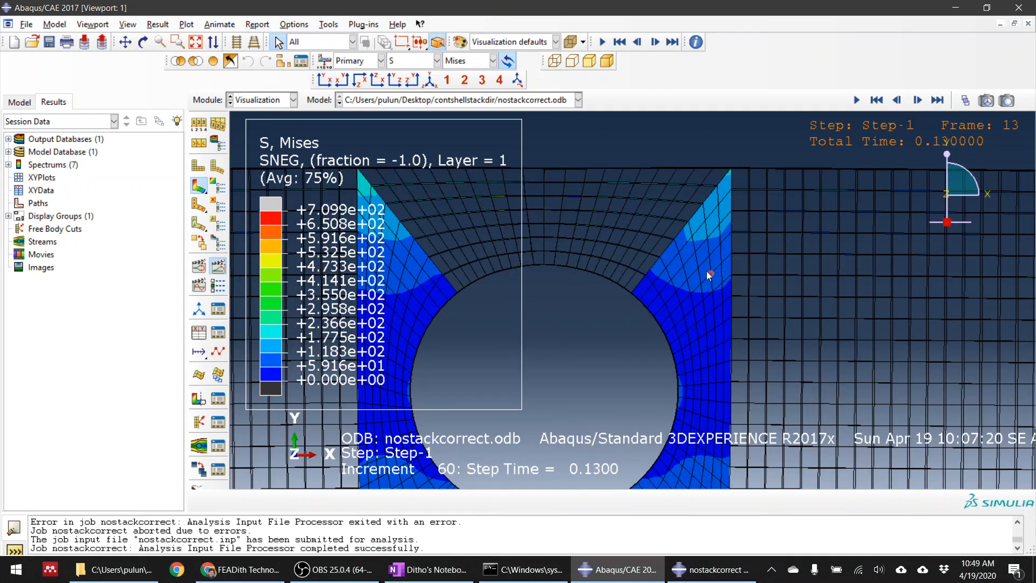
{"action": "scroll", "coordinate": [614, 190], "scroll_direction": "up", "scroll_amount": 3}
{"action": "scroll", "coordinate": [633, 211], "scroll_direction": "up", "scroll_amount": 3}
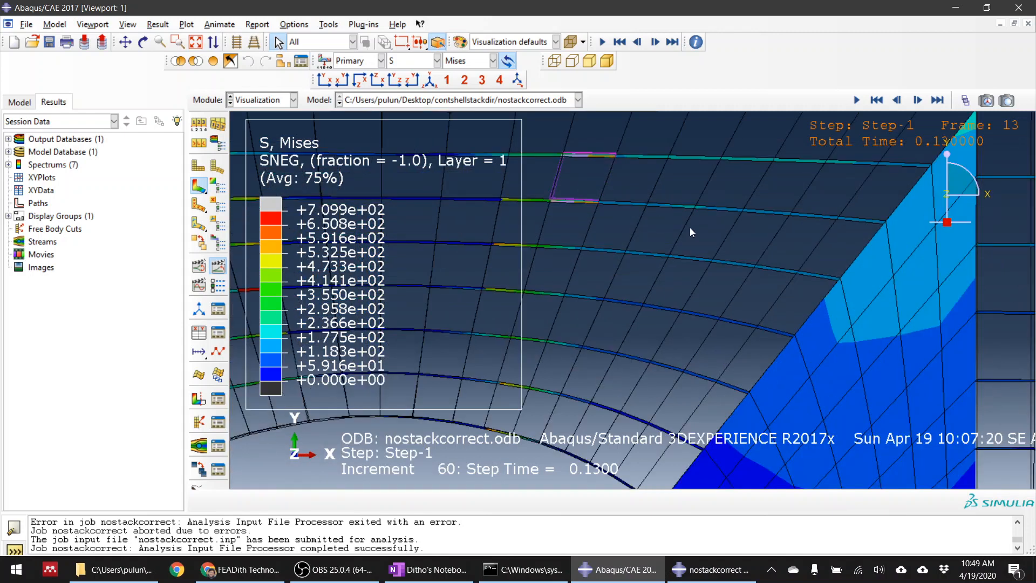
{"action": "scroll", "coordinate": [768, 240], "scroll_direction": "down", "scroll_amount": 6}
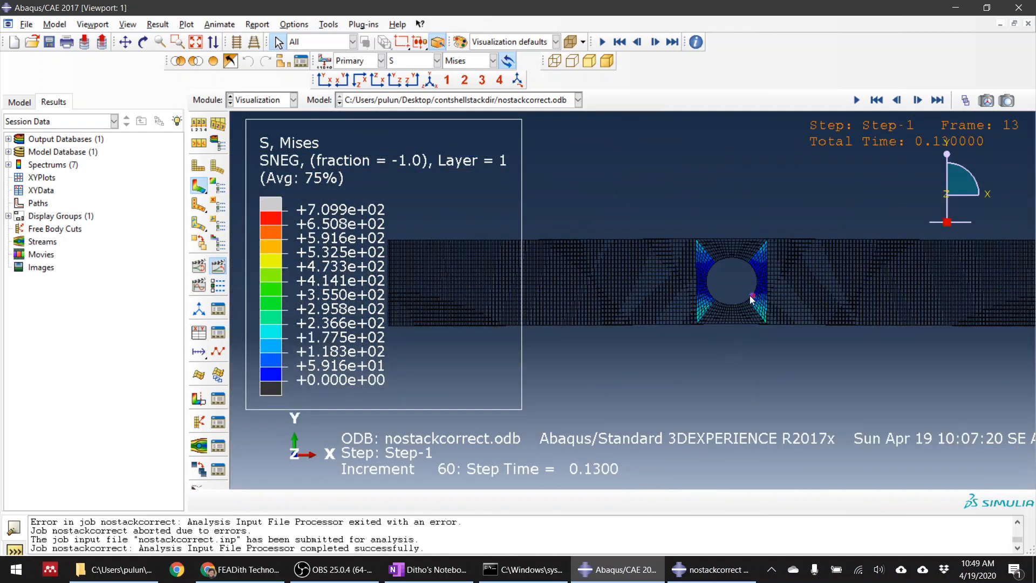
{"action": "scroll", "coordinate": [752, 300], "scroll_direction": "up", "scroll_amount": 1}
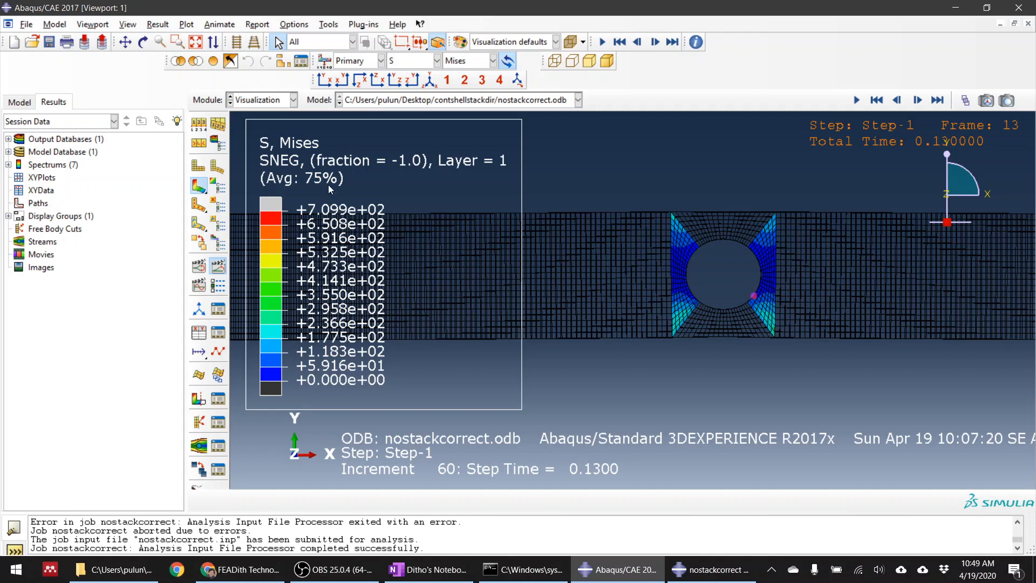
Set a uniform deformation scale factor of 10 in the common plot options
{"action": "left_click", "coordinate": [194, 128]}
{"action": "left_click", "coordinate": [716, 313]}
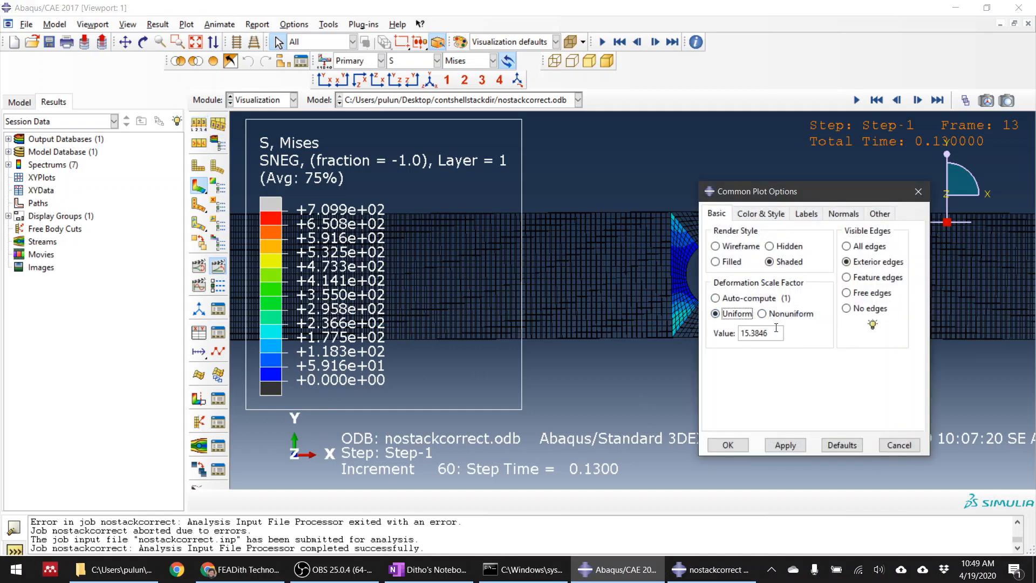
{"action": "left_click_drag", "start_coordinate": [762, 333], "coordinate": [706, 332]}
{"action": "left_click_drag", "start_coordinate": [770, 332], "coordinate": [705, 333]}
{"action": "type", "text": "10"}
{"action": "left_click", "coordinate": [779, 444]}
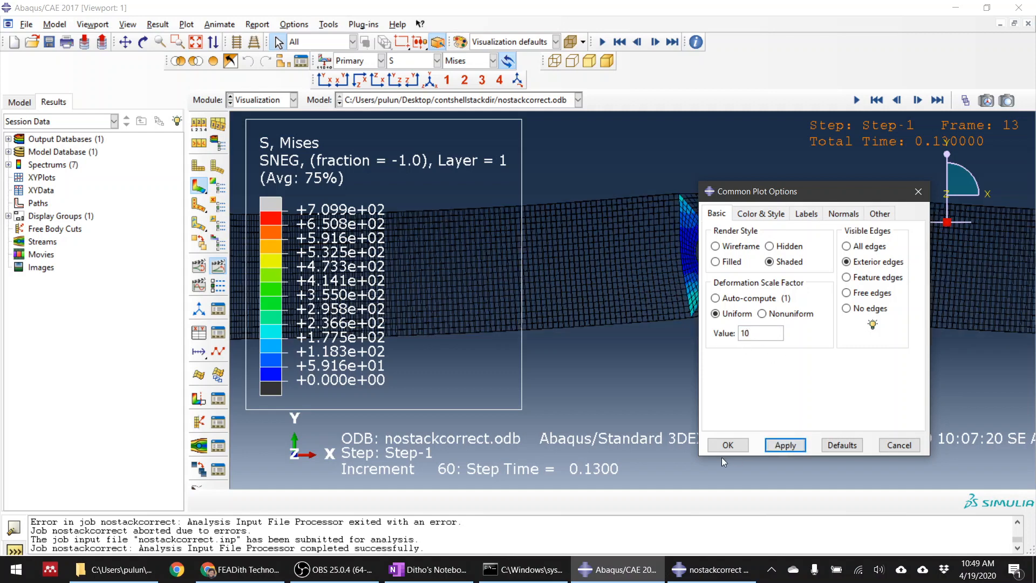
{"action": "left_click", "coordinate": [724, 445]}
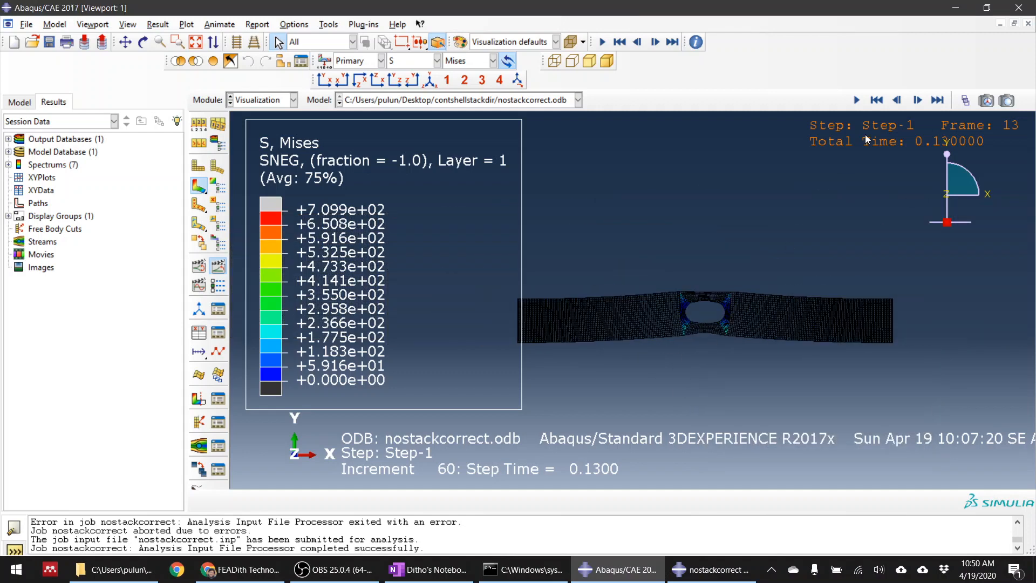
Play the deformation animation of the plate, stop it at frame 0 and inspect the undeformed hole region
{"action": "left_click", "coordinate": [857, 100]}
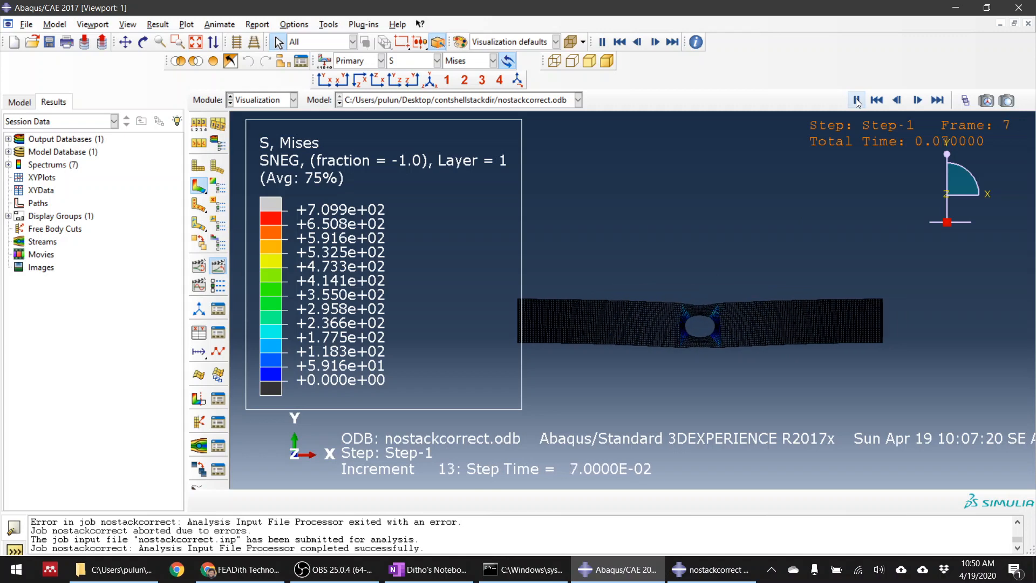
{"action": "left_click", "coordinate": [857, 100]}
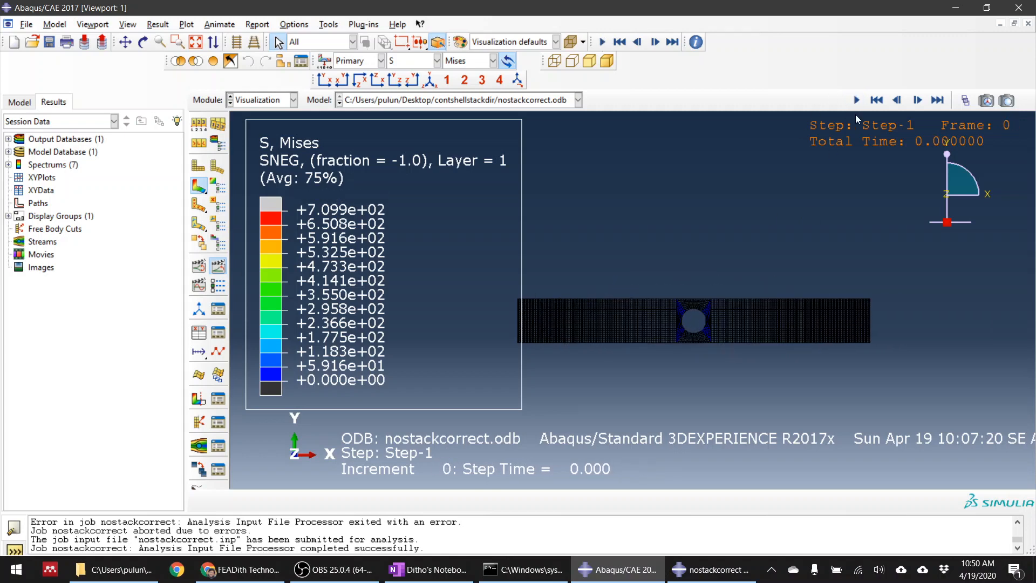
{"action": "scroll", "coordinate": [857, 114], "scroll_direction": "up", "scroll_amount": 2}
{"action": "scroll", "coordinate": [623, 388], "scroll_direction": "up", "scroll_amount": 4}
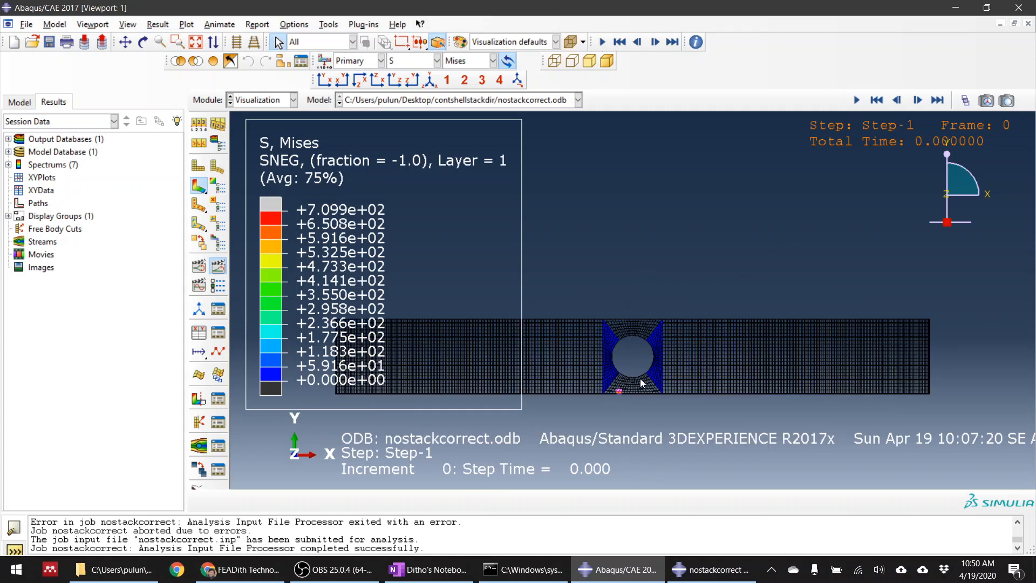
Switch to OneNote to review the sketches of the holed plate at the start of the page, then return to Abaqus/CAE
{"action": "left_click", "coordinate": [428, 570]}
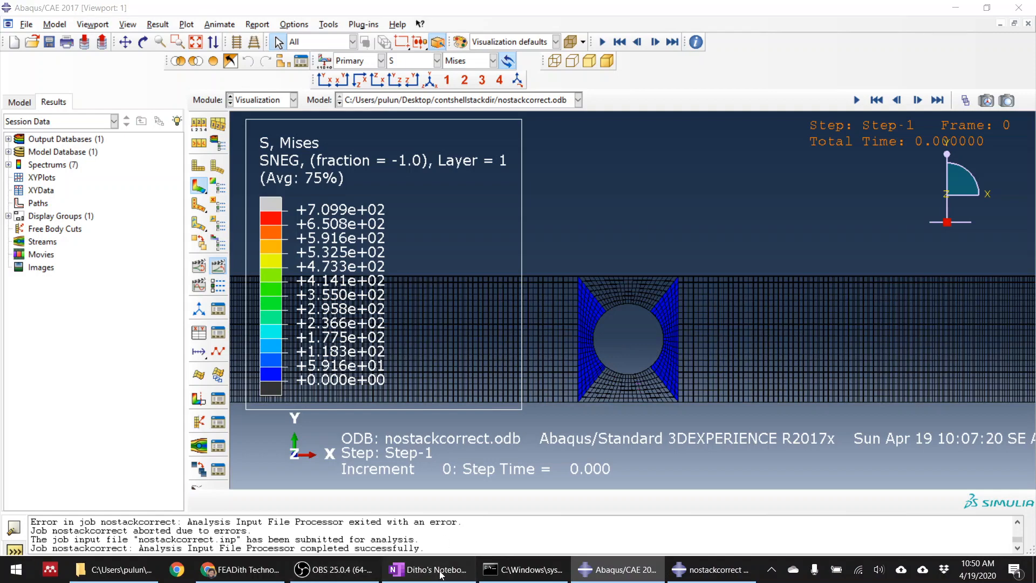
{"action": "scroll", "coordinate": [662, 305], "scroll_direction": "up", "scroll_amount": 10}
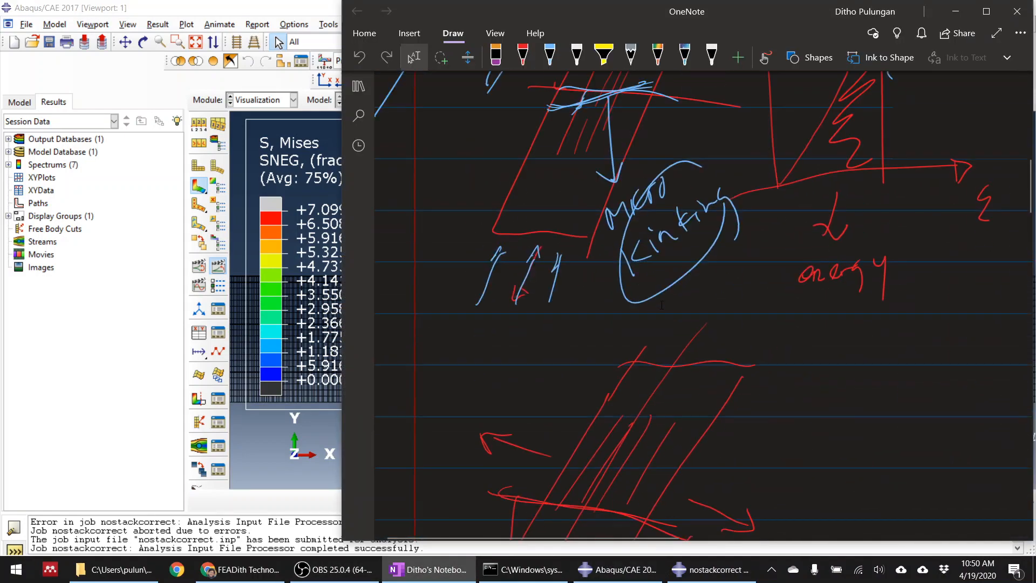
{"action": "scroll", "coordinate": [662, 306], "scroll_direction": "up", "scroll_amount": 5}
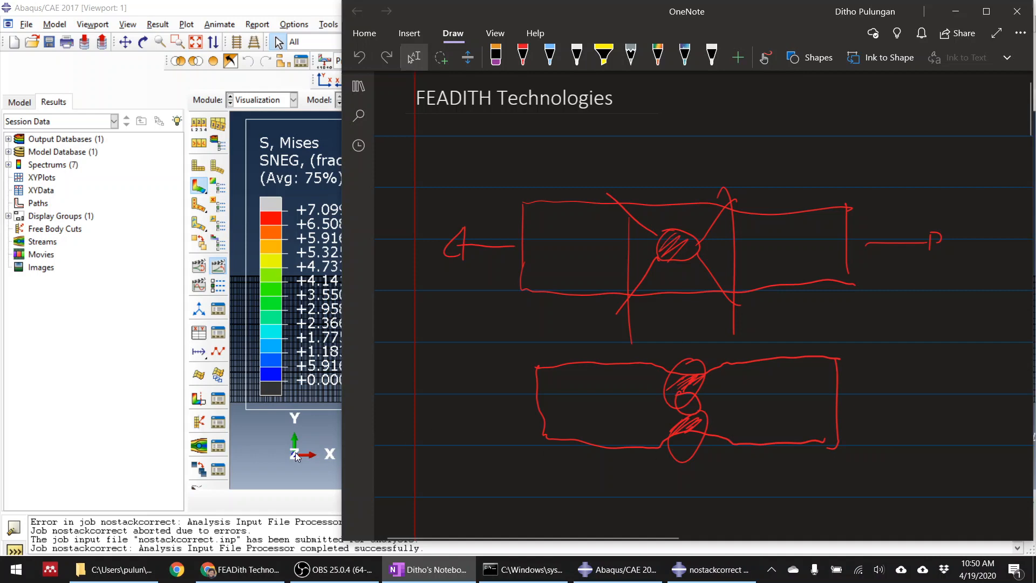
{"action": "left_click", "coordinate": [256, 444]}
Show the last available result frame and step back to frame 10 to examine how the hole region deforms
{"action": "left_click", "coordinate": [938, 101]}
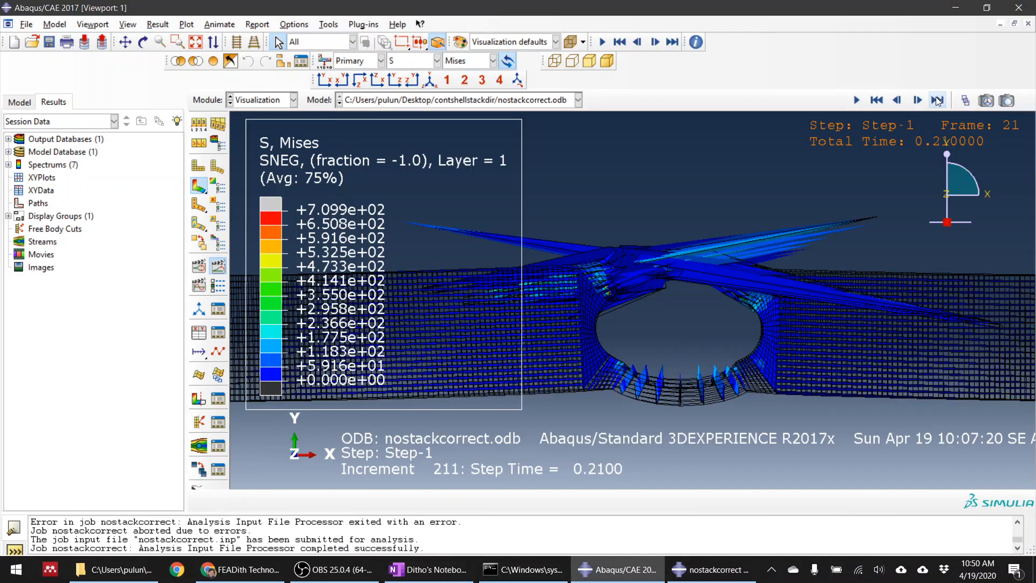
{"action": "left_click", "coordinate": [897, 101]}
{"action": "left_click", "coordinate": [897, 100]}
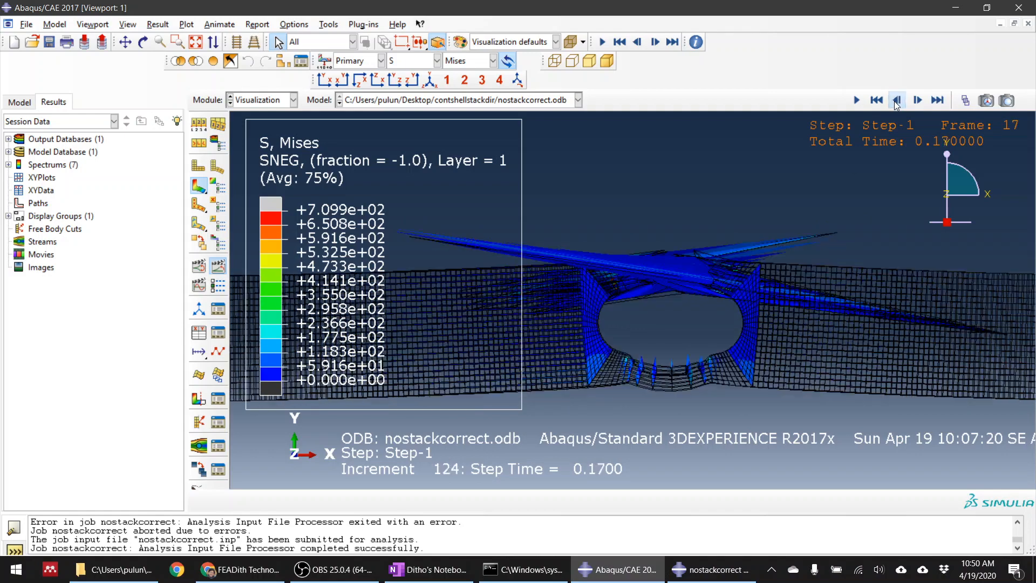
{"action": "left_click", "coordinate": [896, 101]}
{"action": "left_click", "coordinate": [897, 100]}
{"action": "left_click", "coordinate": [896, 100]}
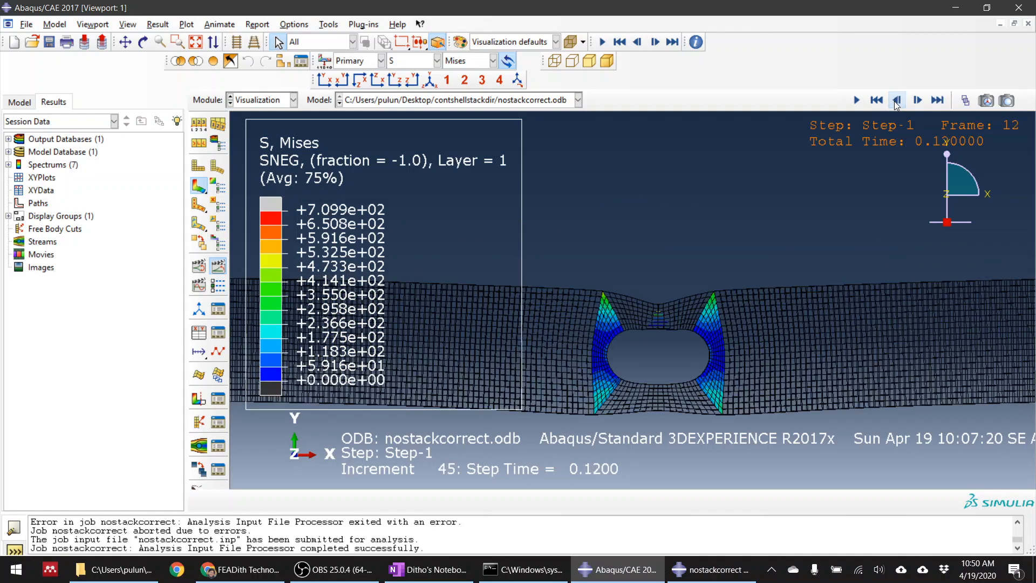
{"action": "left_click", "coordinate": [896, 100]}
{"action": "left_click", "coordinate": [897, 100]}
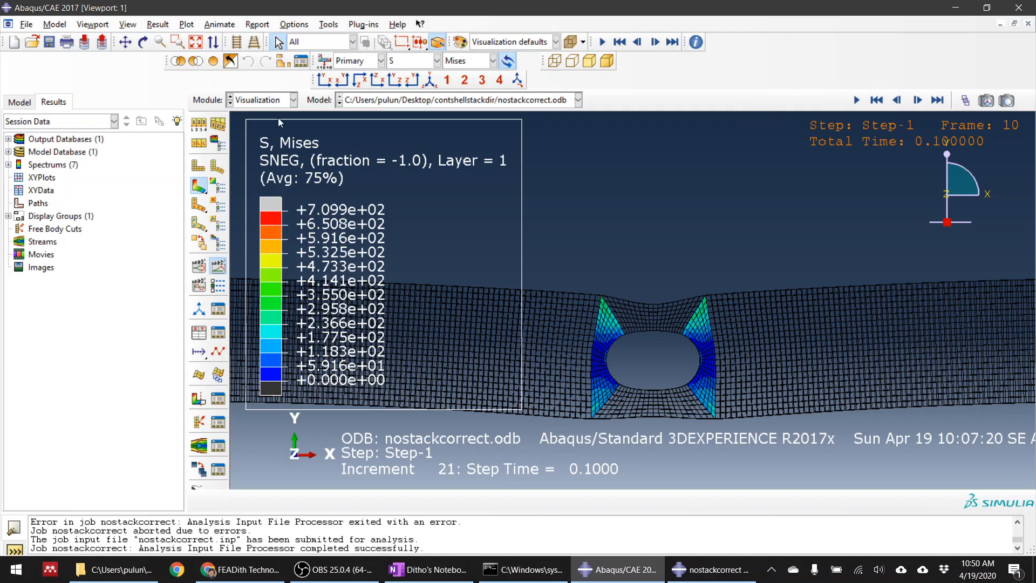
Return to the Job module and kill the running nostackcorrect job
{"action": "left_click", "coordinate": [272, 103]}
{"action": "left_click", "coordinate": [243, 217]}
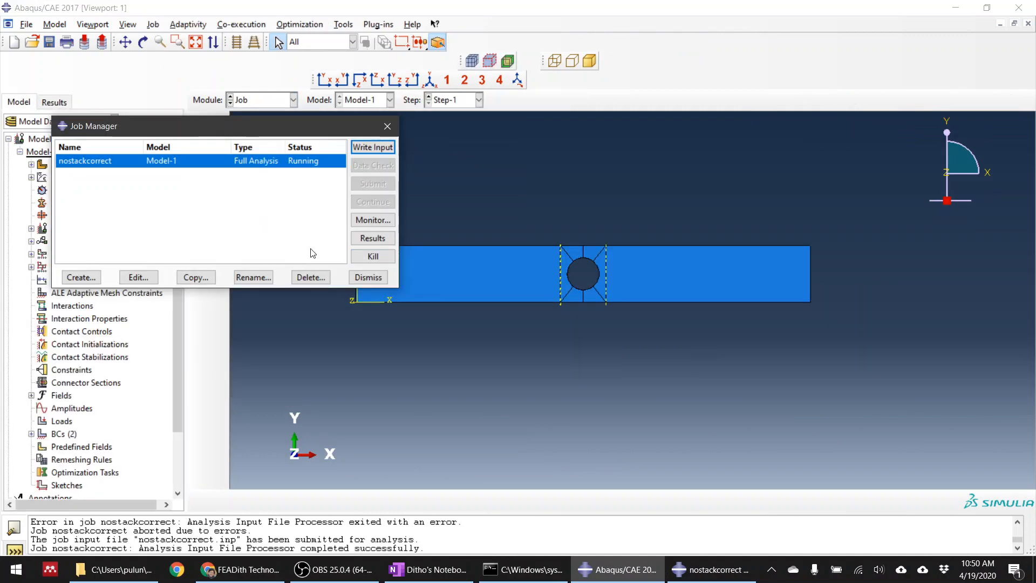
{"action": "left_click", "coordinate": [373, 256]}
{"action": "left_click", "coordinate": [486, 300]}
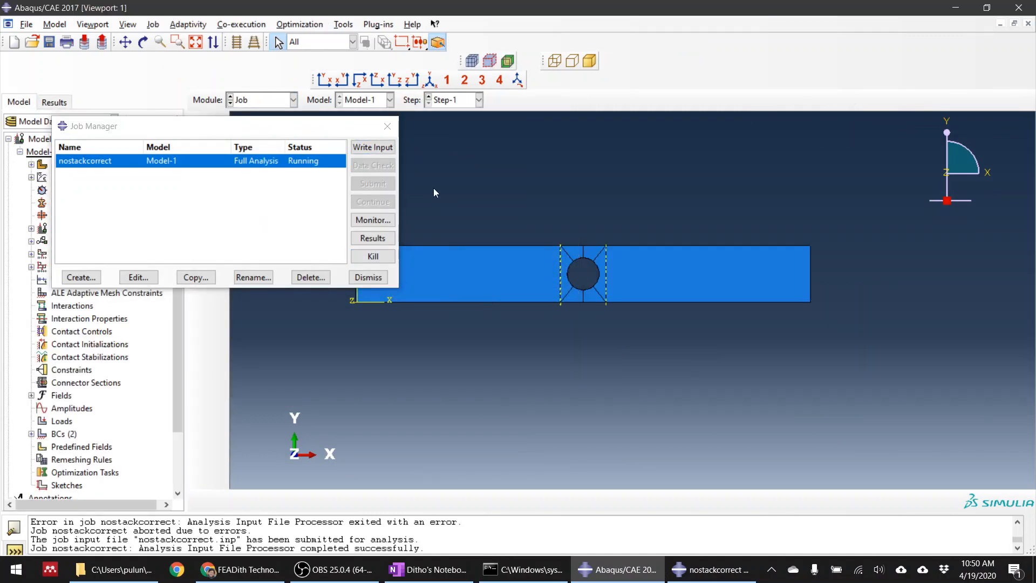
Switch to the Mesh module and query the mesh stack orientation of the plate assembly
{"action": "left_click_drag", "start_coordinate": [322, 126], "coordinate": [302, 333]}
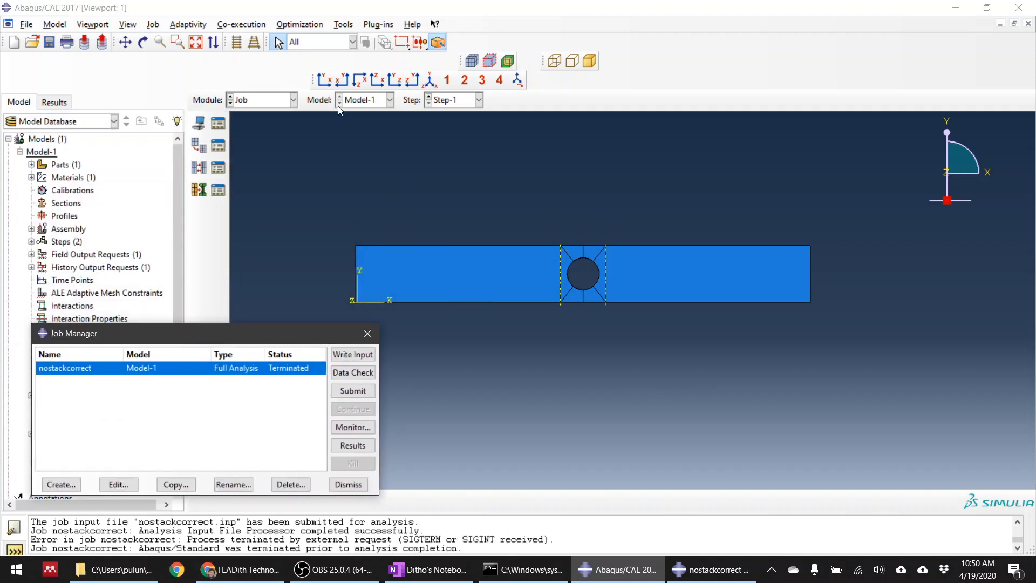
{"action": "left_click", "coordinate": [279, 102]}
{"action": "left_click", "coordinate": [274, 192]}
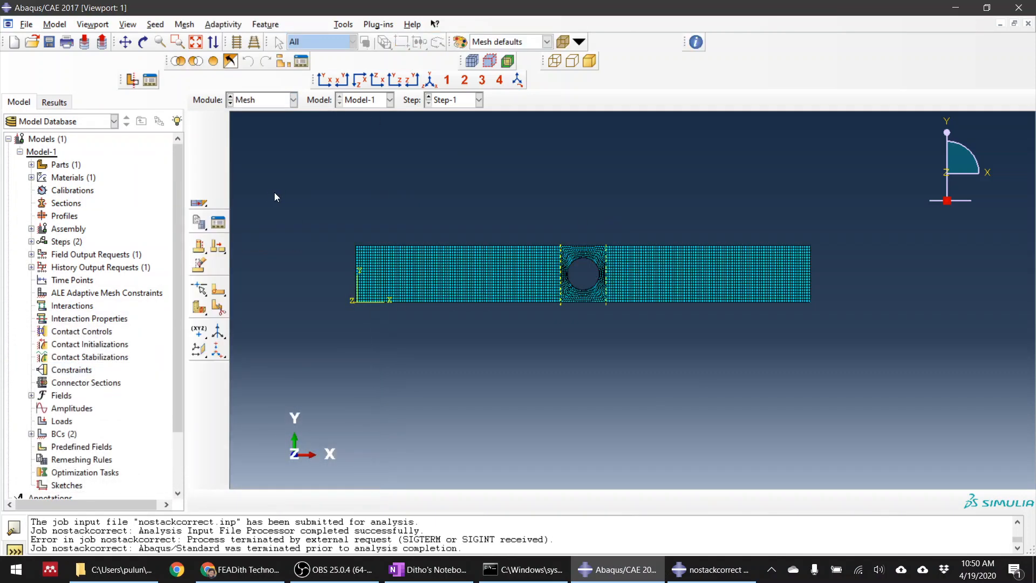
{"action": "left_click_drag", "start_coordinate": [535, 393], "coordinate": [580, 371], "text": "ctrl+alt"}
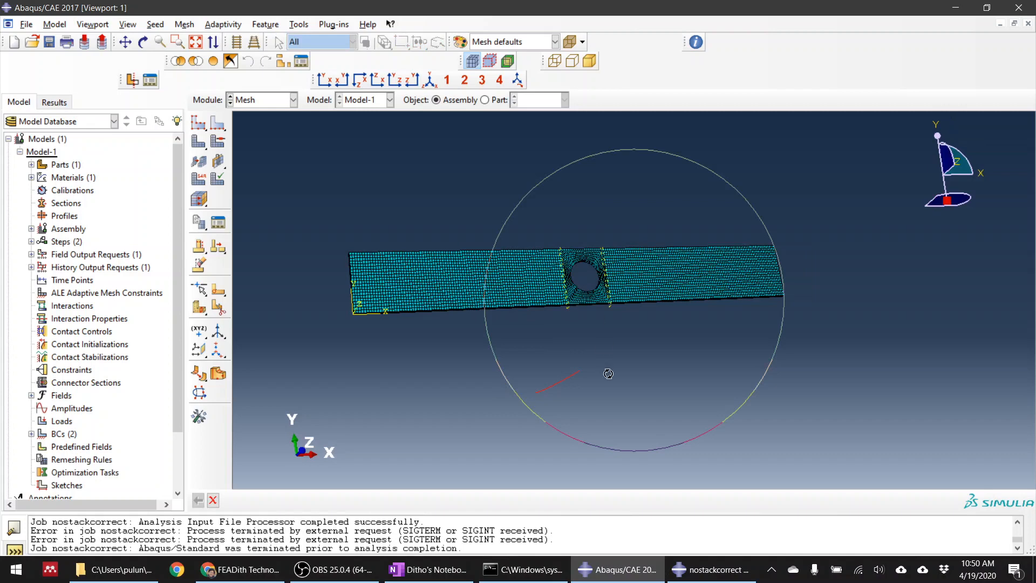
{"action": "left_click_drag", "start_coordinate": [417, 295], "coordinate": [598, 294], "text": "ctrl+alt"}
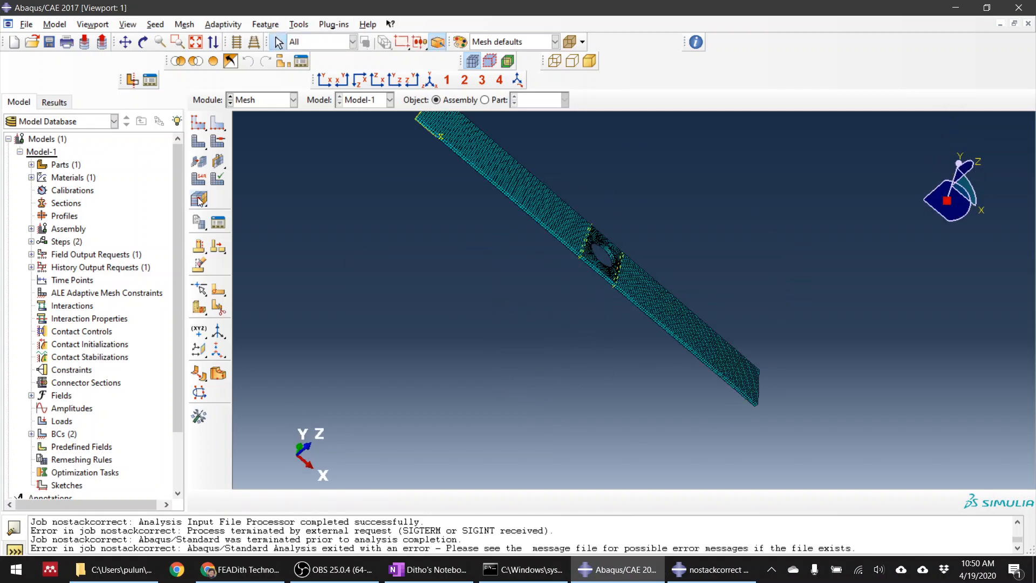
{"action": "left_click", "coordinate": [297, 24]}
{"action": "left_click", "coordinate": [305, 38]}
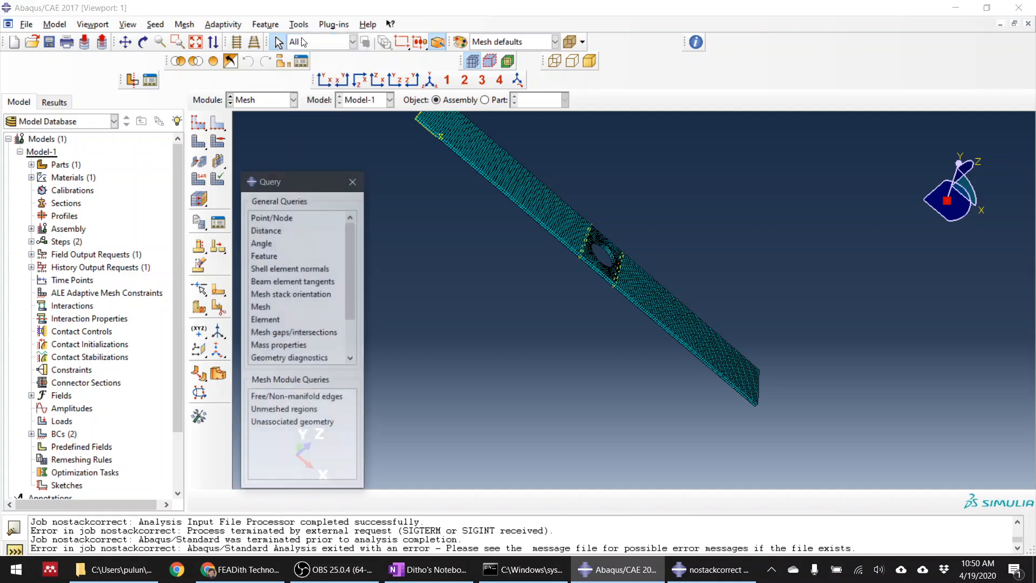
{"action": "left_click", "coordinate": [303, 295]}
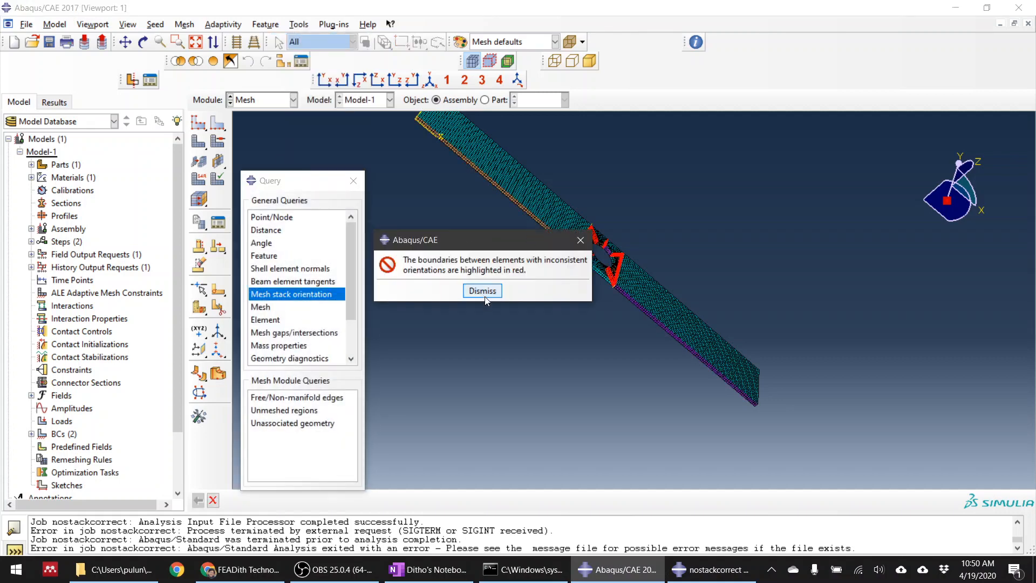
{"action": "left_click", "coordinate": [493, 291]}
Examine the stack orientation colours and highlighted boundaries around the hole from both sides of the plate, and close the query
{"action": "scroll", "coordinate": [610, 245], "scroll_direction": "up", "scroll_amount": 5}
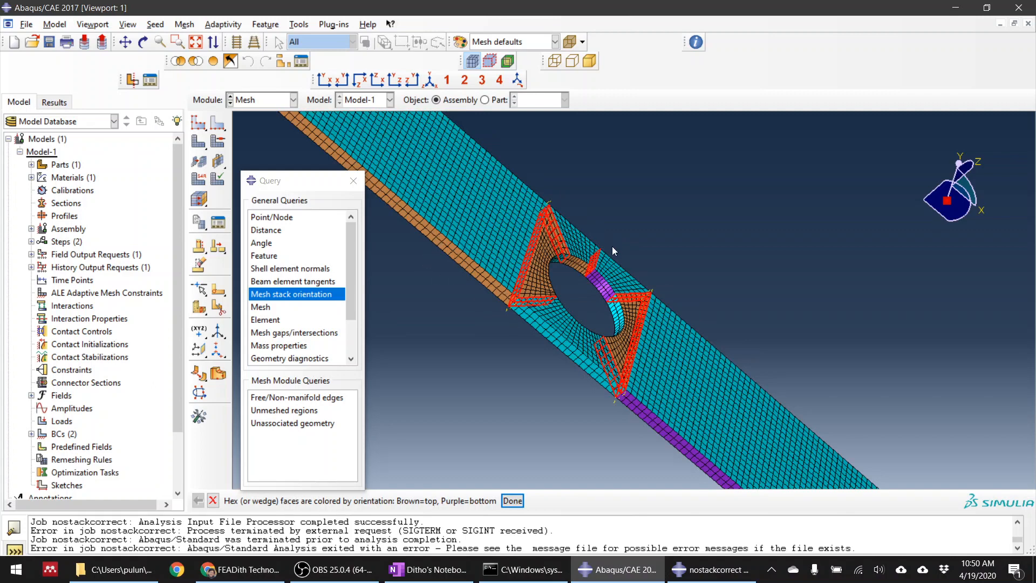
{"action": "left_click", "coordinate": [354, 180]}
{"action": "scroll", "coordinate": [519, 325], "scroll_direction": "down", "scroll_amount": 5}
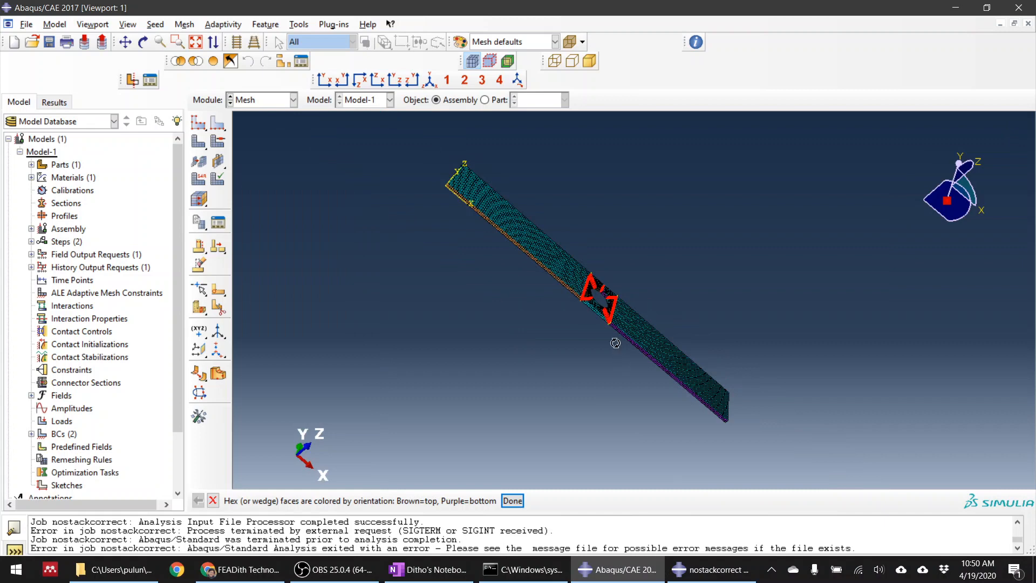
{"action": "left_click_drag", "start_coordinate": [616, 342], "coordinate": [497, 210], "text": "ctrl+alt"}
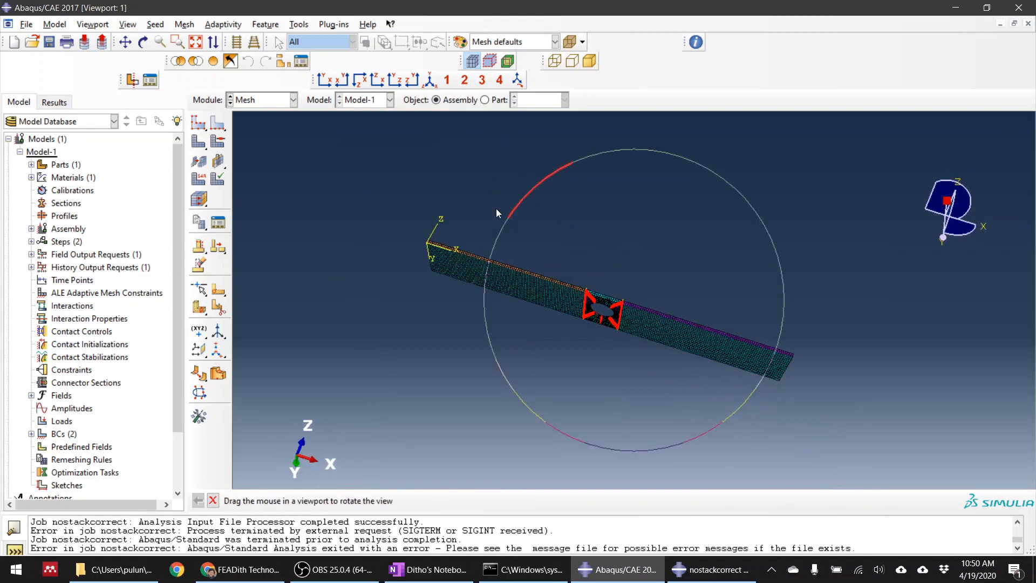
{"action": "scroll", "coordinate": [636, 310], "scroll_direction": "up", "scroll_amount": 2}
{"action": "scroll", "coordinate": [603, 307], "scroll_direction": "down", "scroll_amount": 1}
{"action": "scroll", "coordinate": [555, 288], "scroll_direction": "up", "scroll_amount": 1}
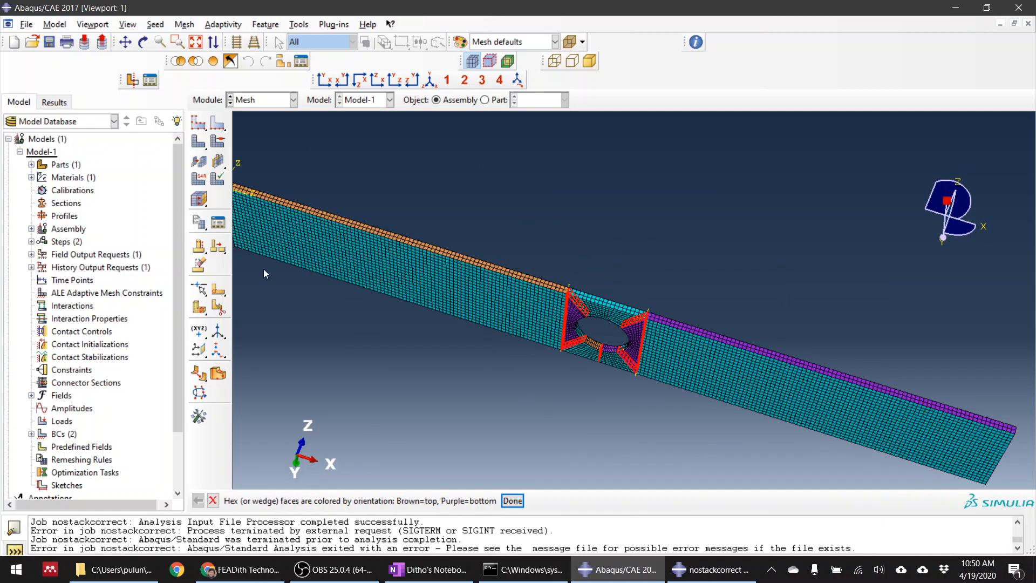
Try to assign a stack direction on the assembly, and change the meshing object to Part-1
{"action": "left_click", "coordinate": [200, 200]}
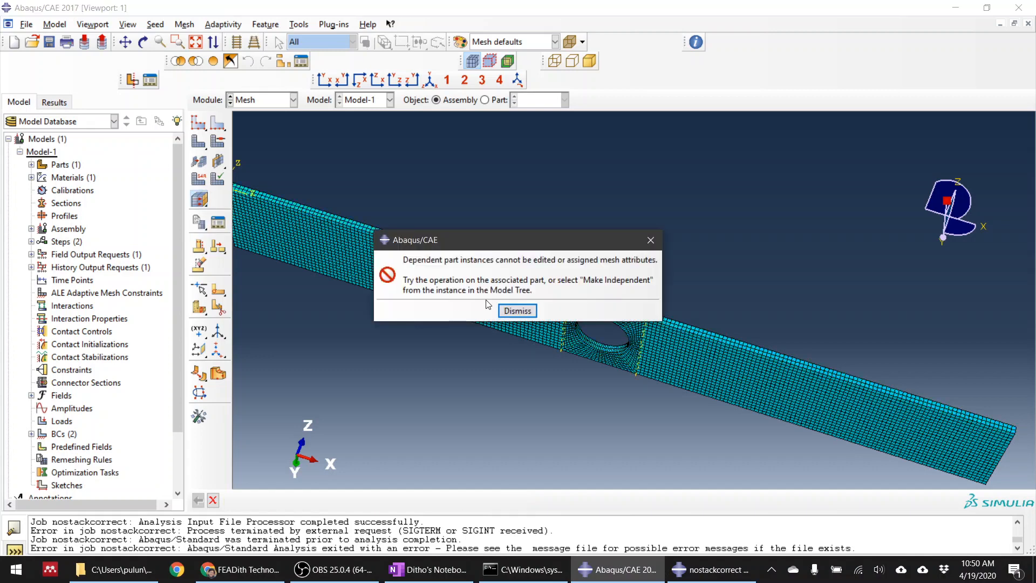
{"action": "left_click", "coordinate": [515, 312]}
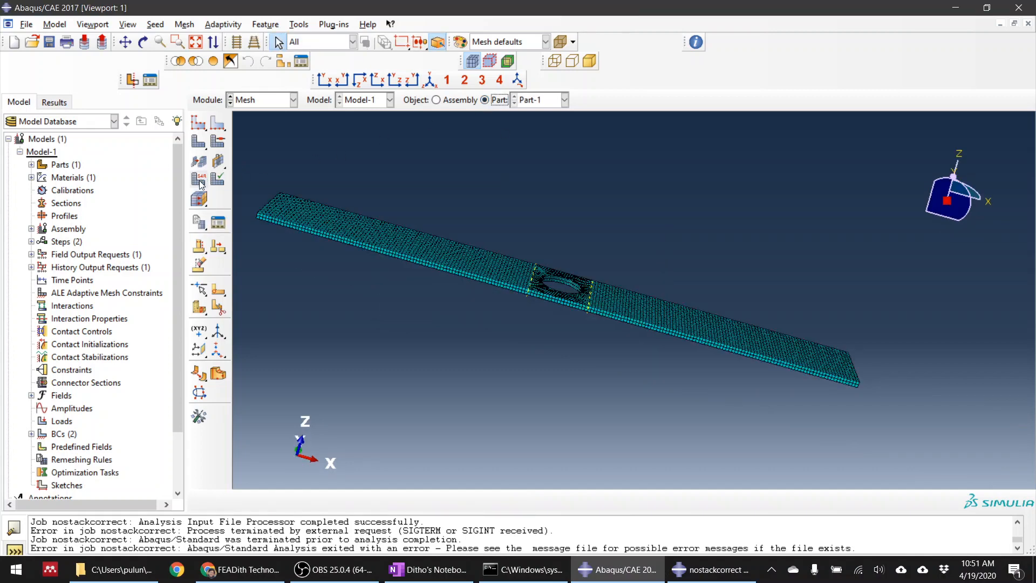
{"action": "left_click_drag", "start_coordinate": [596, 309], "coordinate": [615, 215], "text": "ctrl+alt"}
Start assigning a stack direction on Part-1 and select all cells of the plate as the region
{"action": "left_click", "coordinate": [200, 199]}
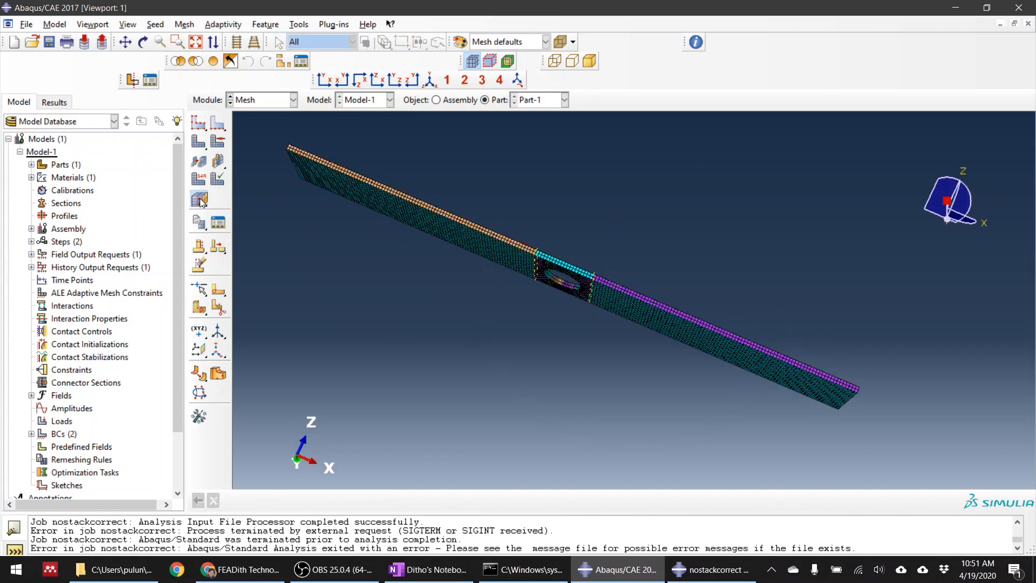
{"action": "left_click_drag", "start_coordinate": [474, 222], "coordinate": [824, 475], "text": "ctrl+alt"}
{"action": "left_click", "coordinate": [935, 501]}
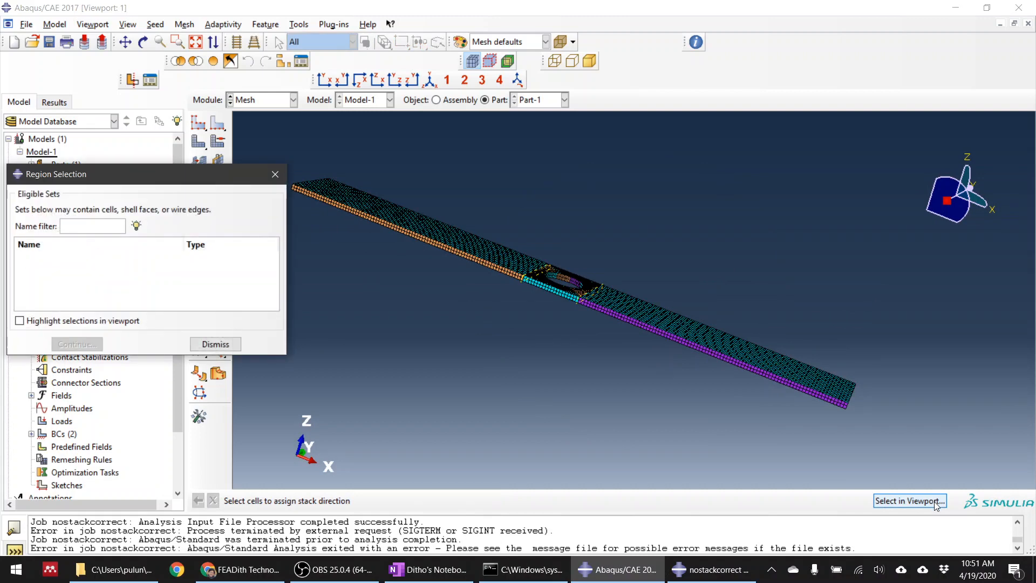
{"action": "left_click", "coordinate": [275, 174]}
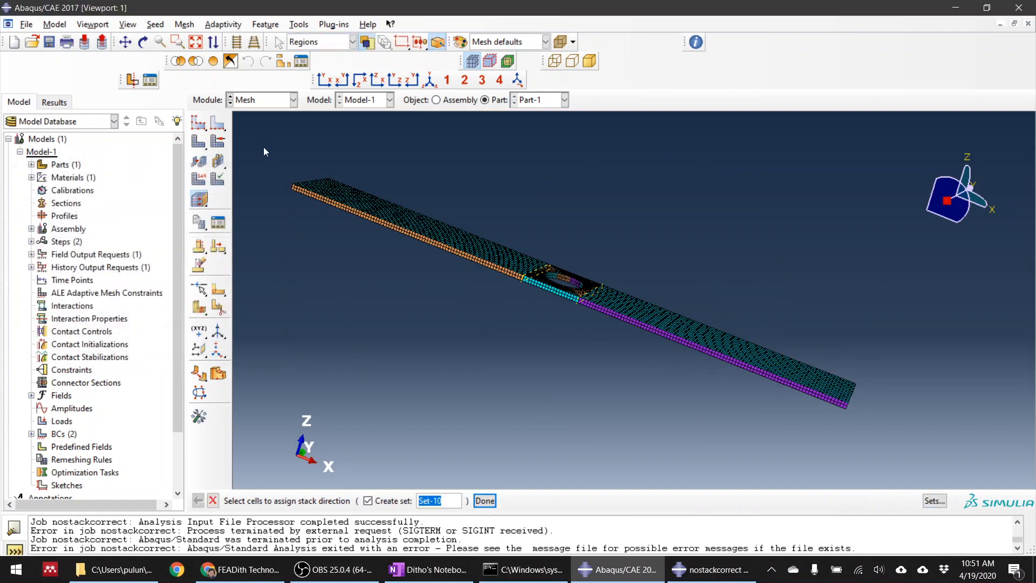
{"action": "left_click_drag", "start_coordinate": [259, 142], "coordinate": [915, 443]}
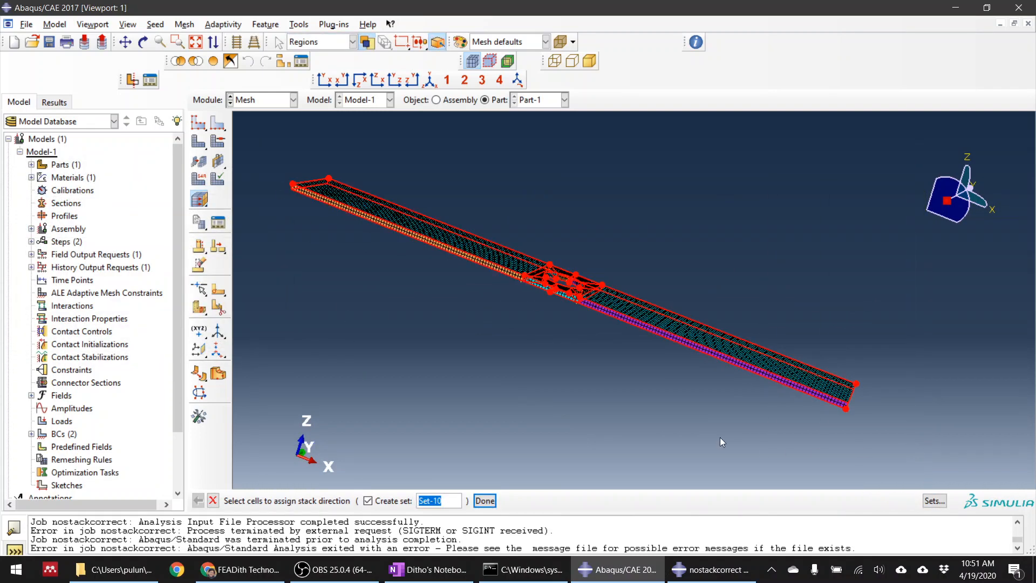
{"action": "left_click", "coordinate": [490, 502]}
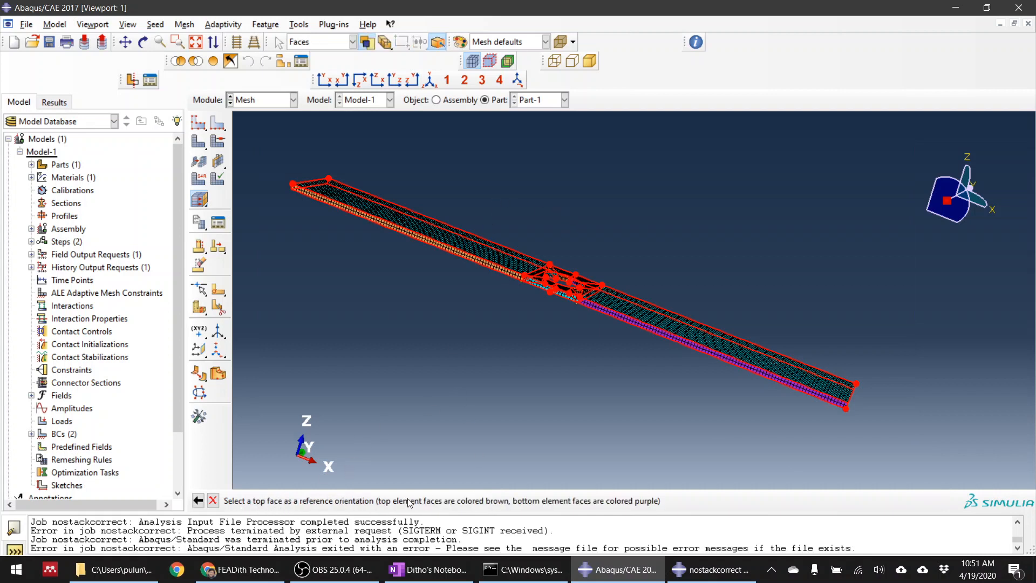
Assign the stack direction using the plate's upper face beside the hole as the top reference, inspect the plate and end the command
{"action": "left_click_drag", "start_coordinate": [629, 288], "coordinate": [587, 332], "text": "ctrl+alt"}
{"action": "scroll", "coordinate": [549, 284], "scroll_direction": "down", "scroll_amount": 4}
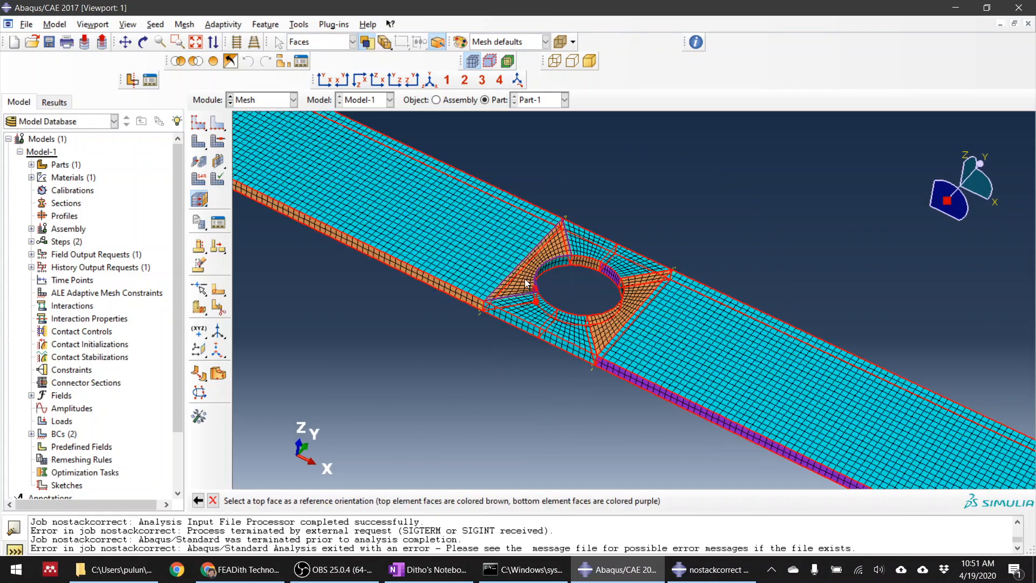
{"action": "left_click", "coordinate": [526, 282]}
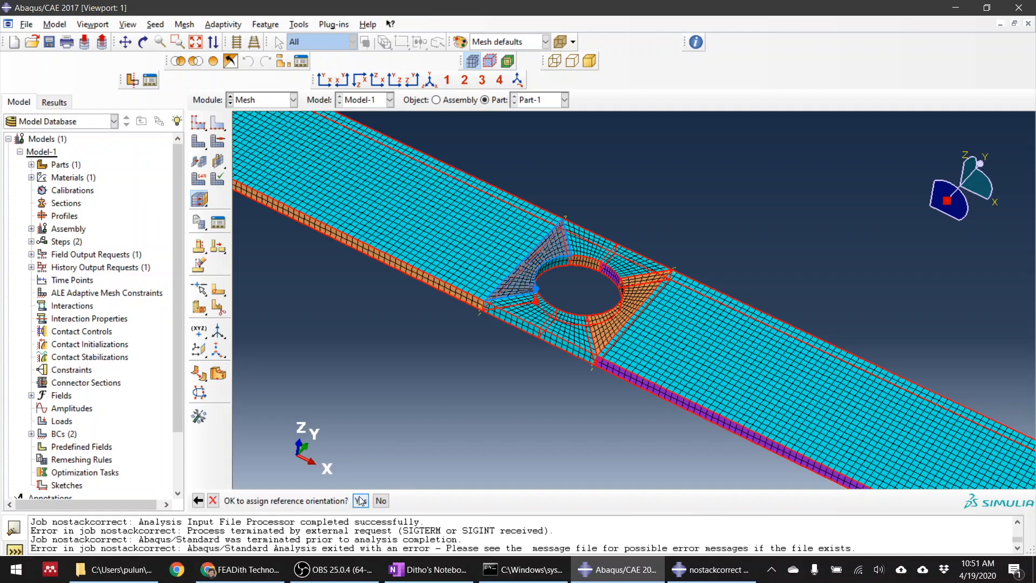
{"action": "left_click", "coordinate": [381, 500]}
{"action": "left_click_drag", "start_coordinate": [544, 418], "coordinate": [504, 350], "text": "ctrl+alt"}
{"action": "scroll", "coordinate": [505, 350], "scroll_direction": "up", "scroll_amount": 3}
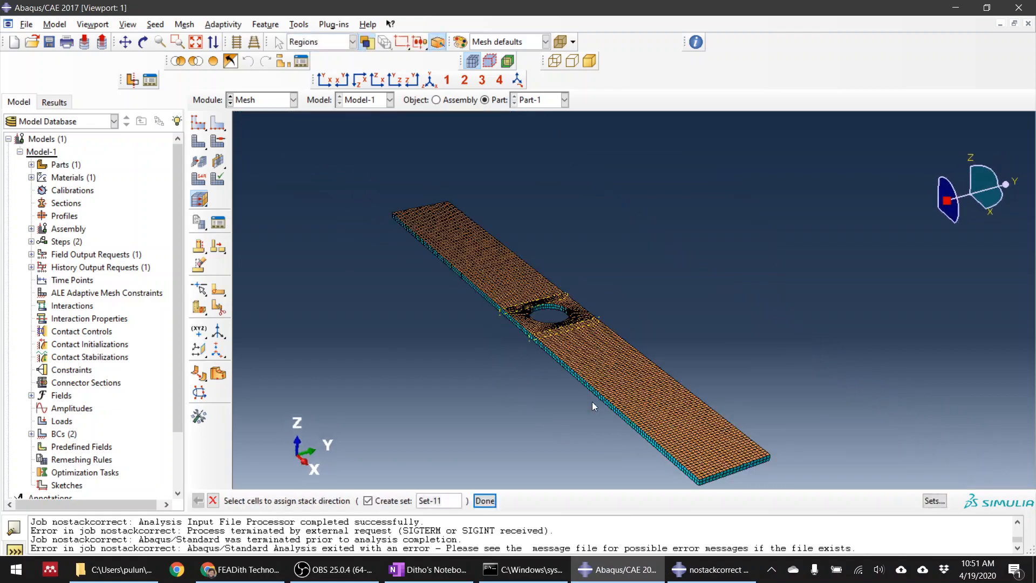
{"action": "left_click_drag", "start_coordinate": [561, 416], "coordinate": [594, 377], "text": "ctrl+alt"}
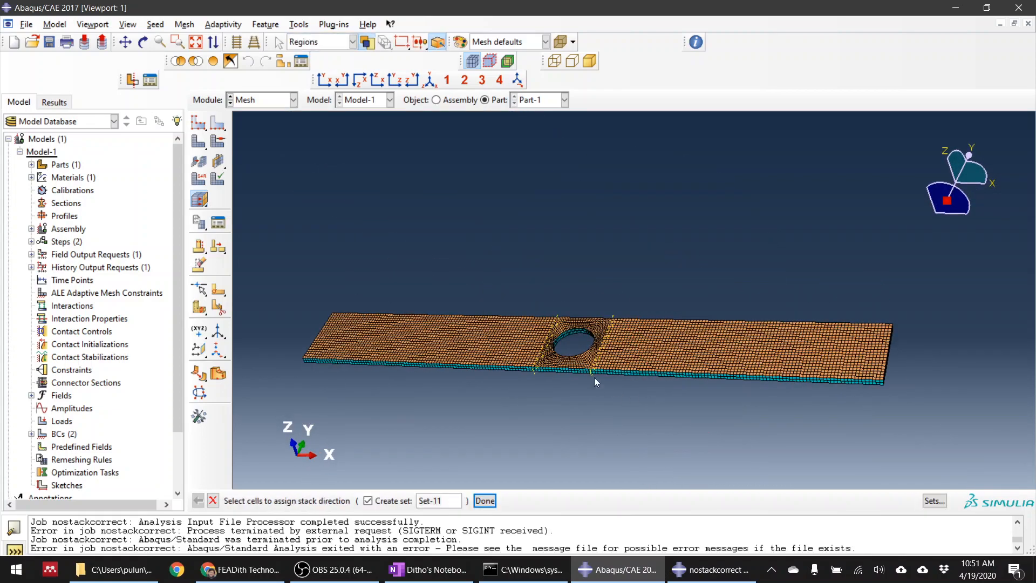
{"action": "left_click_drag", "start_coordinate": [437, 349], "coordinate": [513, 400], "text": "ctrl+alt"}
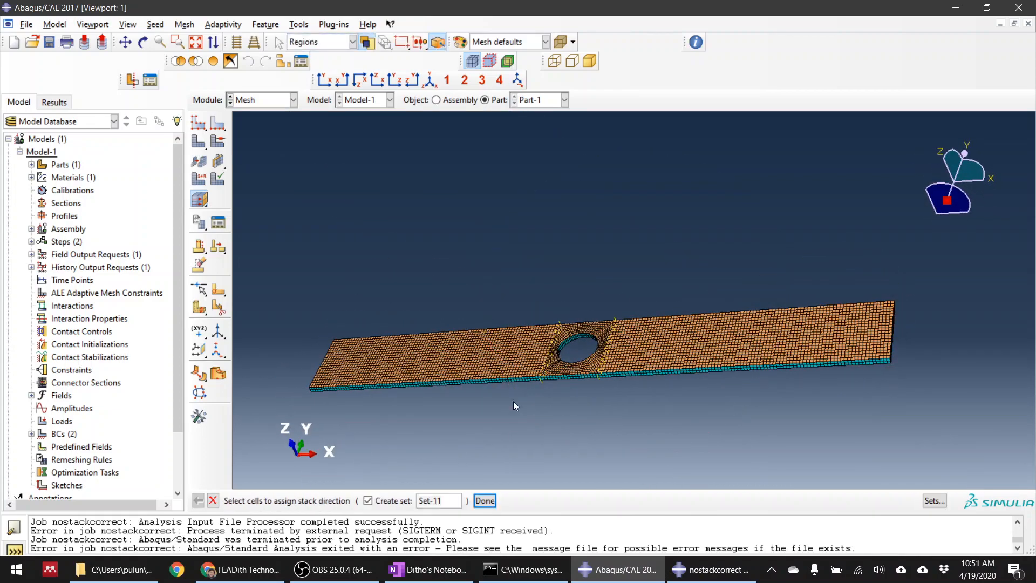
{"action": "left_click", "coordinate": [213, 500]}
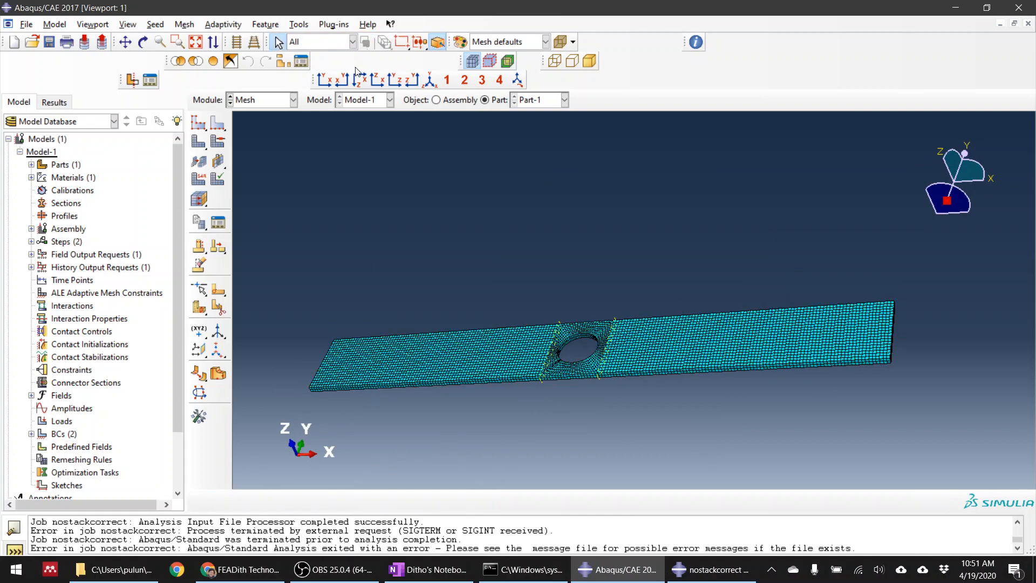
Query the mesh stack orientation of Part-1 to check that the elements are oriented consistently, and close the query
{"action": "left_click", "coordinate": [298, 25]}
{"action": "left_click", "coordinate": [299, 40]}
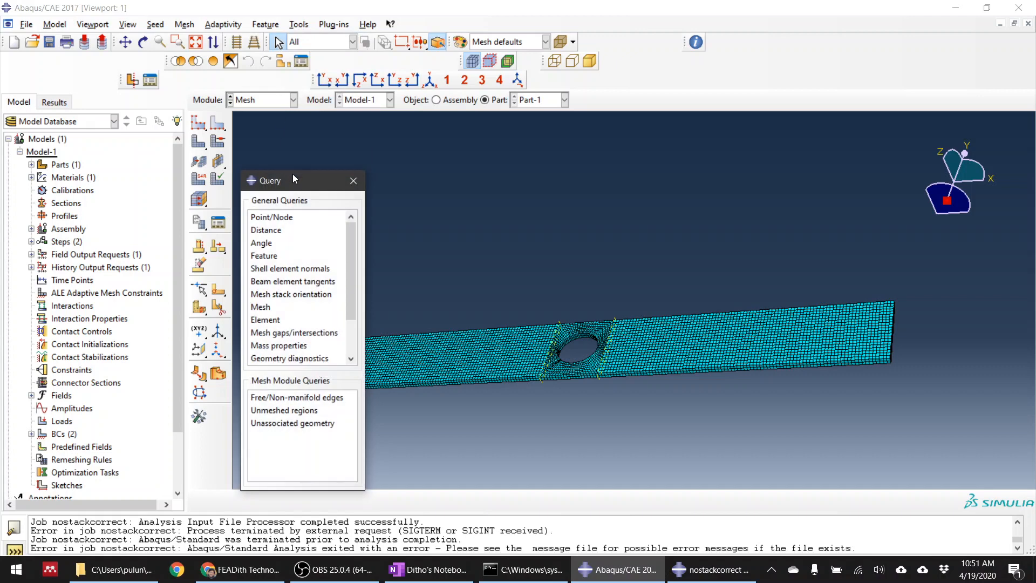
{"action": "left_click_drag", "start_coordinate": [293, 173], "coordinate": [96, 136]}
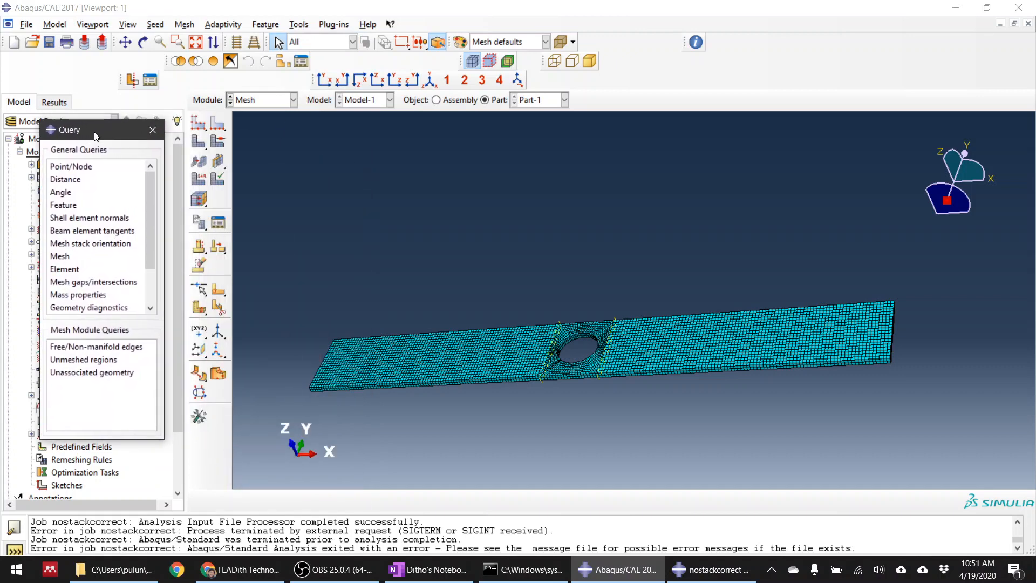
{"action": "left_click_drag", "start_coordinate": [149, 204], "coordinate": [152, 218]}
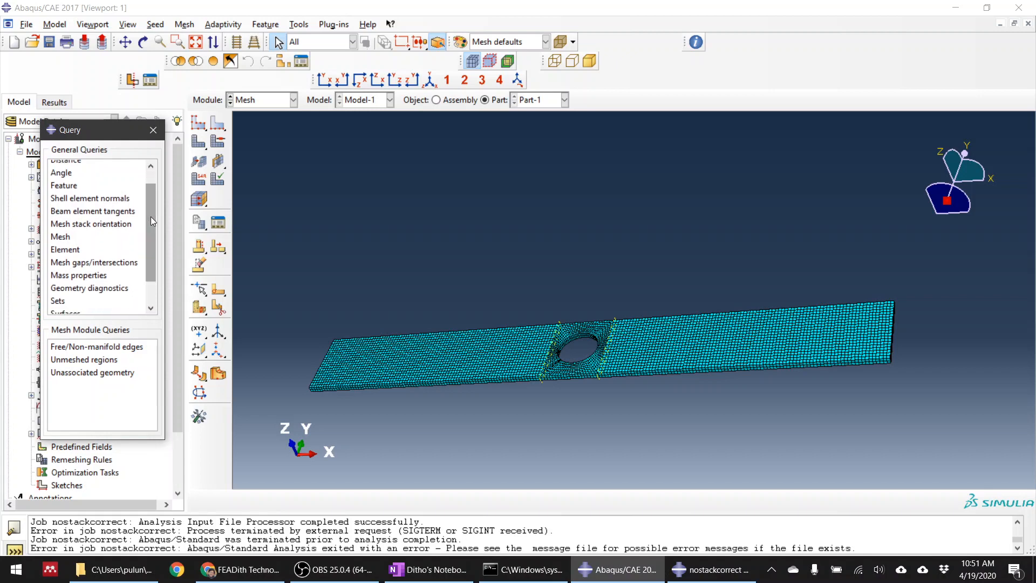
{"action": "left_click", "coordinate": [90, 223]}
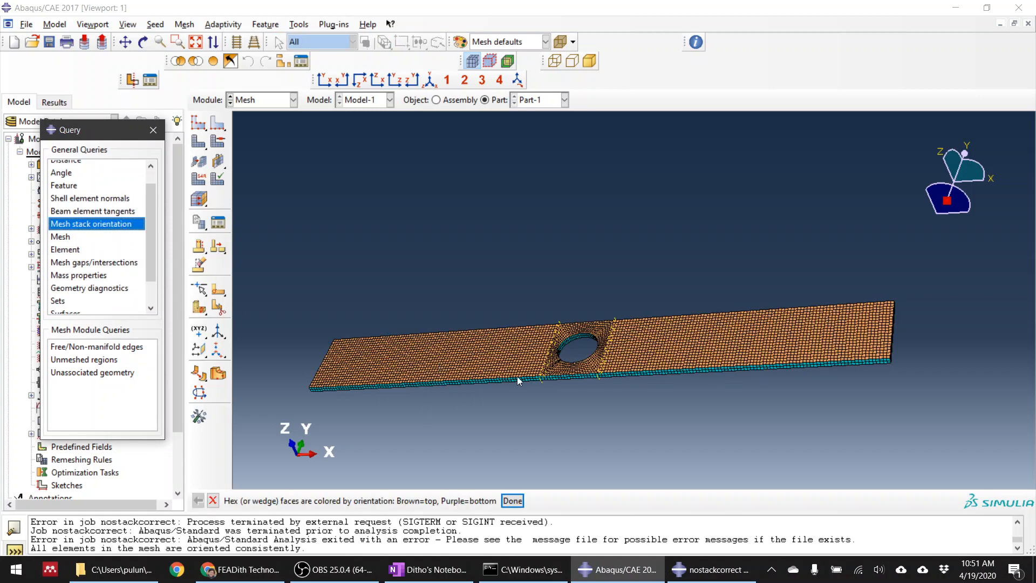
{"action": "scroll", "coordinate": [490, 335], "scroll_direction": "down", "scroll_amount": 1}
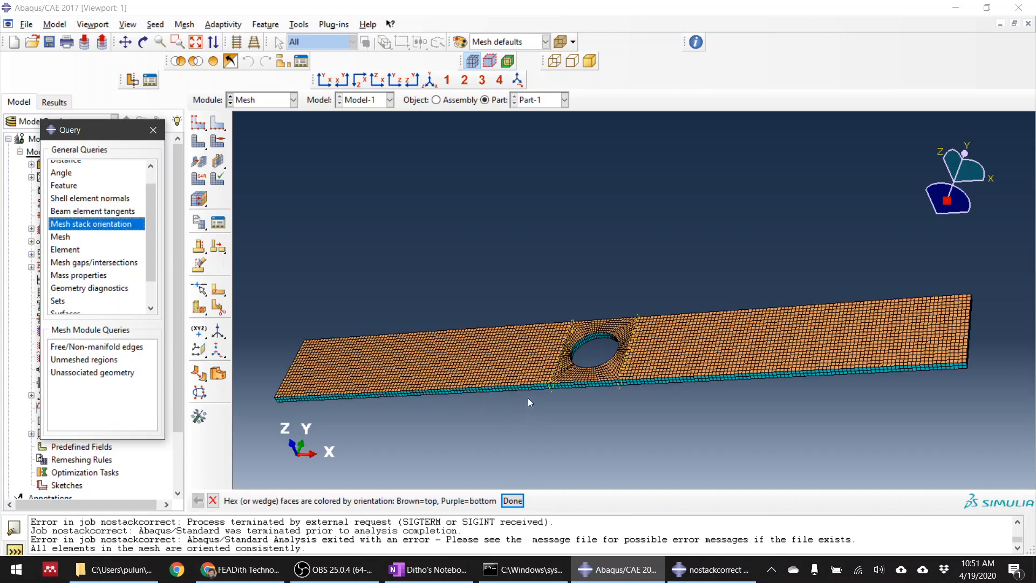
{"action": "left_click_drag", "start_coordinate": [89, 127], "coordinate": [134, 131]}
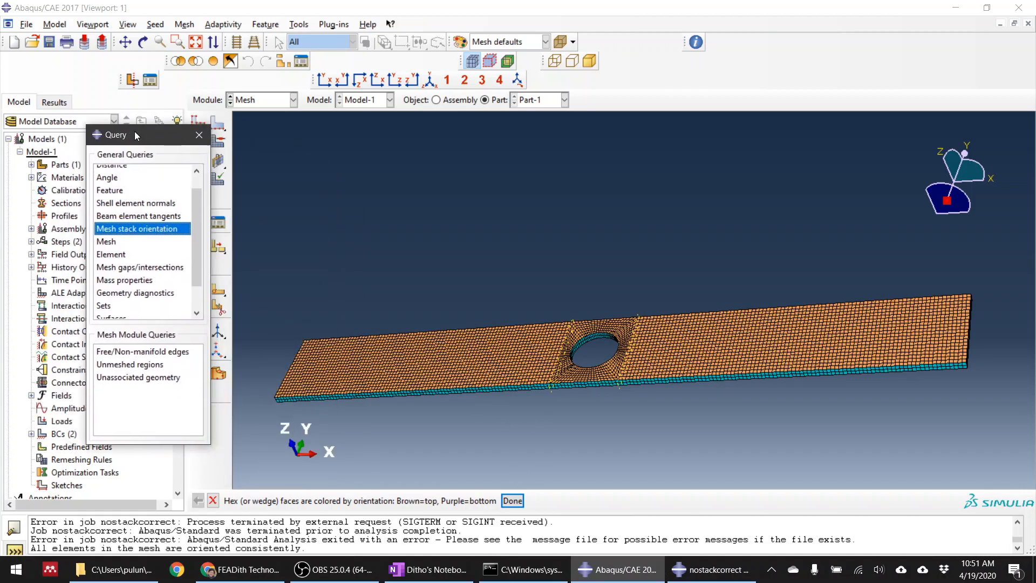
{"action": "left_click", "coordinate": [152, 230]}
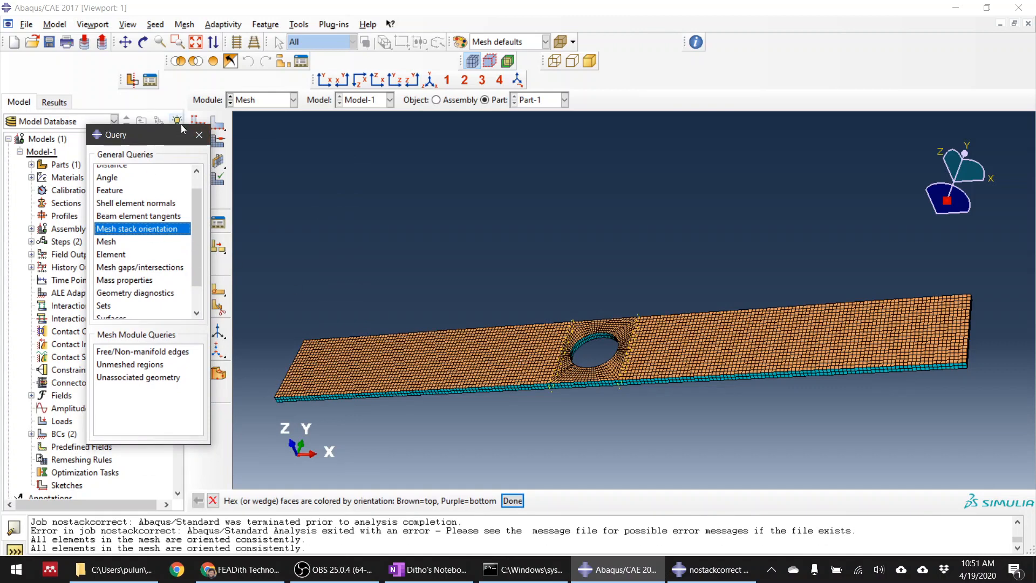
{"action": "left_click", "coordinate": [198, 136]}
Resubmit the nostackcorrect job in the Job module, overwriting its existing files, and open its monitor
{"action": "left_click", "coordinate": [265, 100]}
{"action": "left_click", "coordinate": [258, 220]}
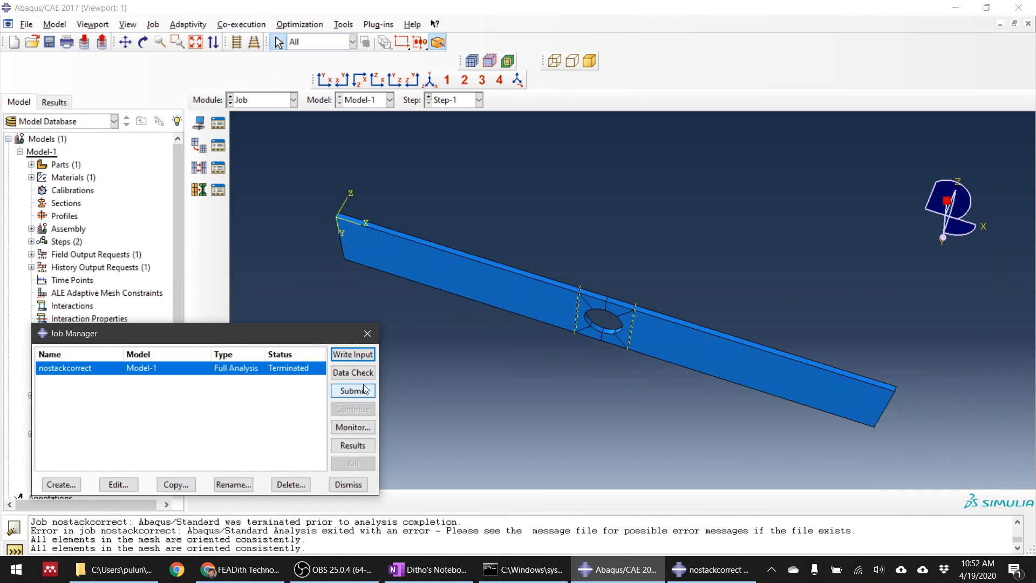
{"action": "left_click", "coordinate": [353, 391]}
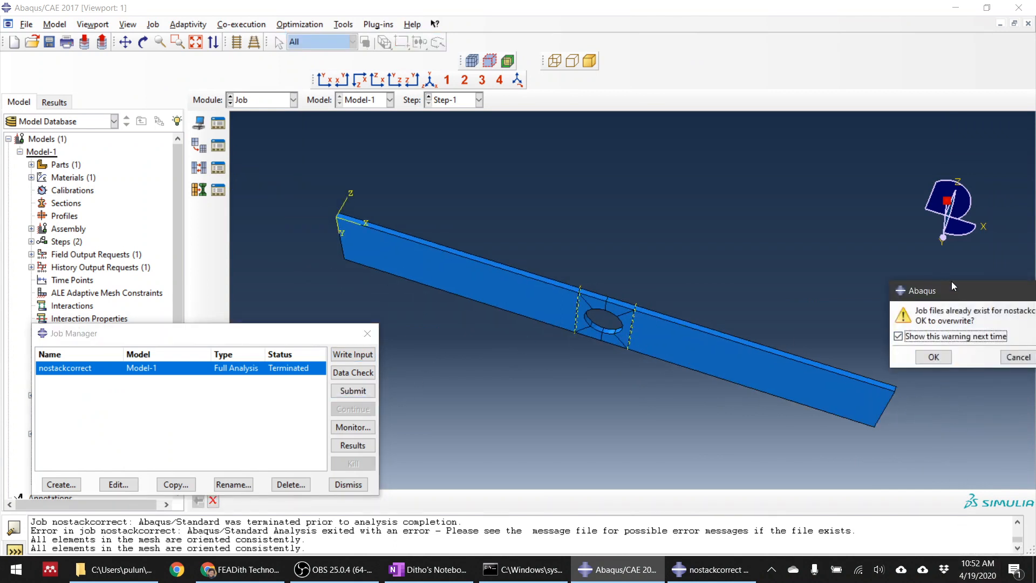
{"action": "left_click_drag", "start_coordinate": [952, 286], "coordinate": [744, 269]}
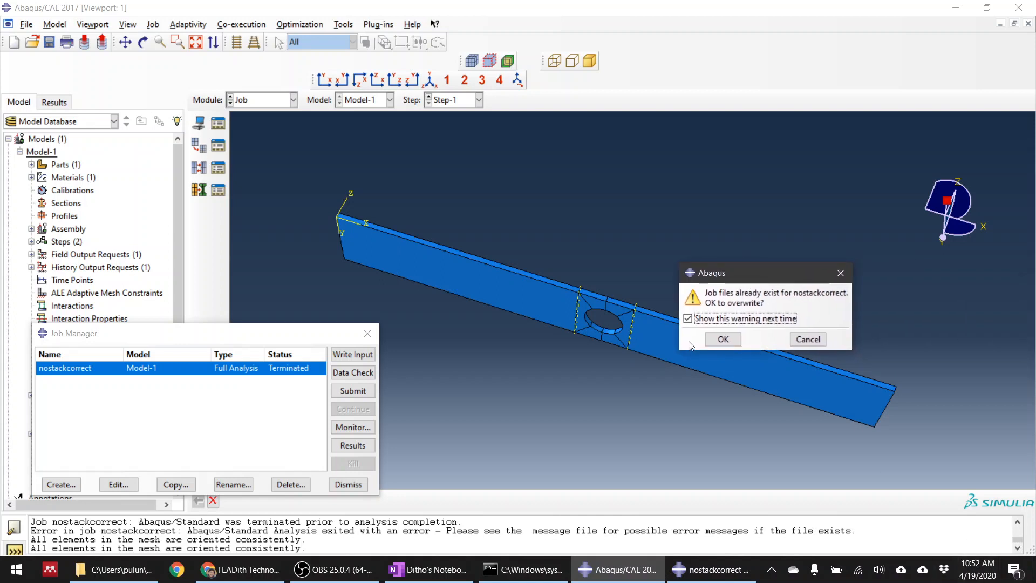
{"action": "left_click", "coordinate": [722, 340]}
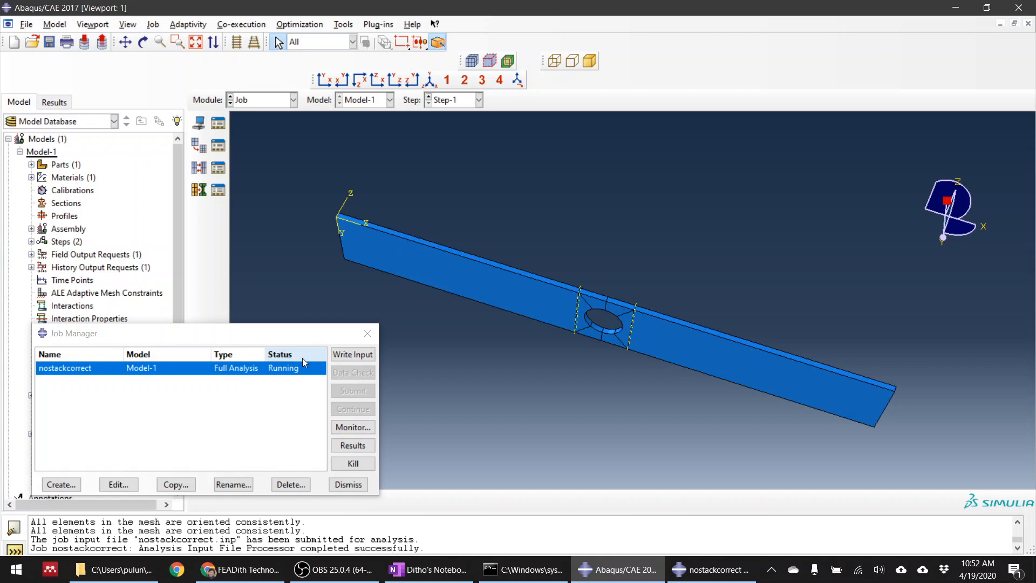
{"action": "left_click", "coordinate": [352, 427]}
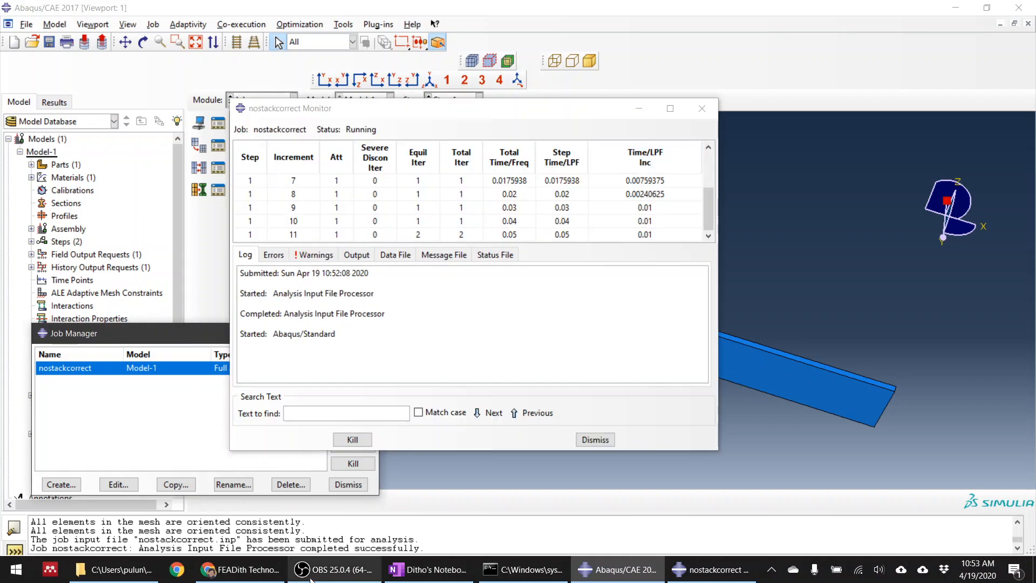
{"action": "left_click", "coordinate": [330, 574]}
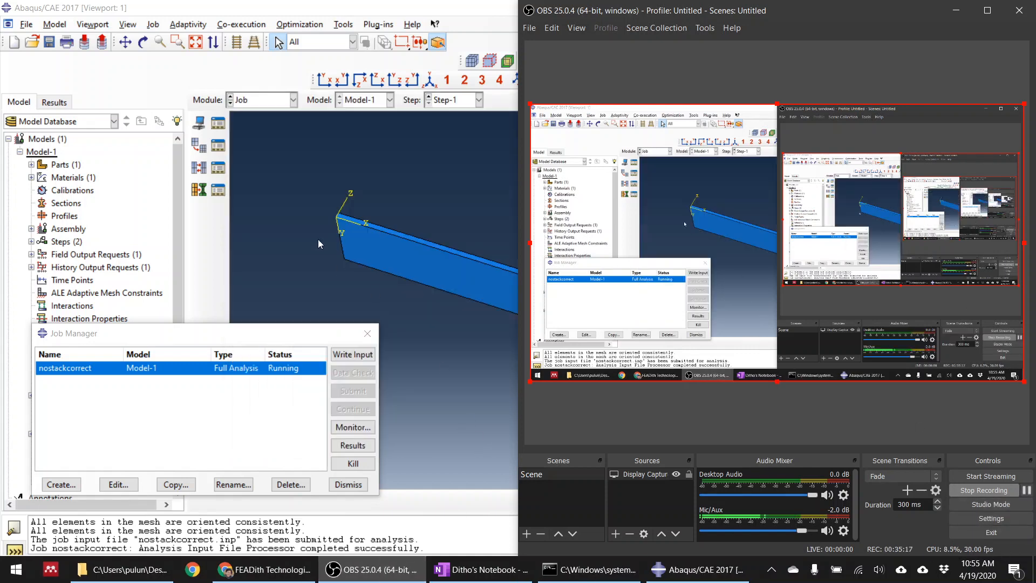
{"action": "left_click", "coordinate": [390, 174]}
Open the nostackcorrect job's results, animate the Mises stress contours over the time history, stop the animation and go to the last frame
{"action": "left_click_drag", "start_coordinate": [295, 337], "coordinate": [322, 230]}
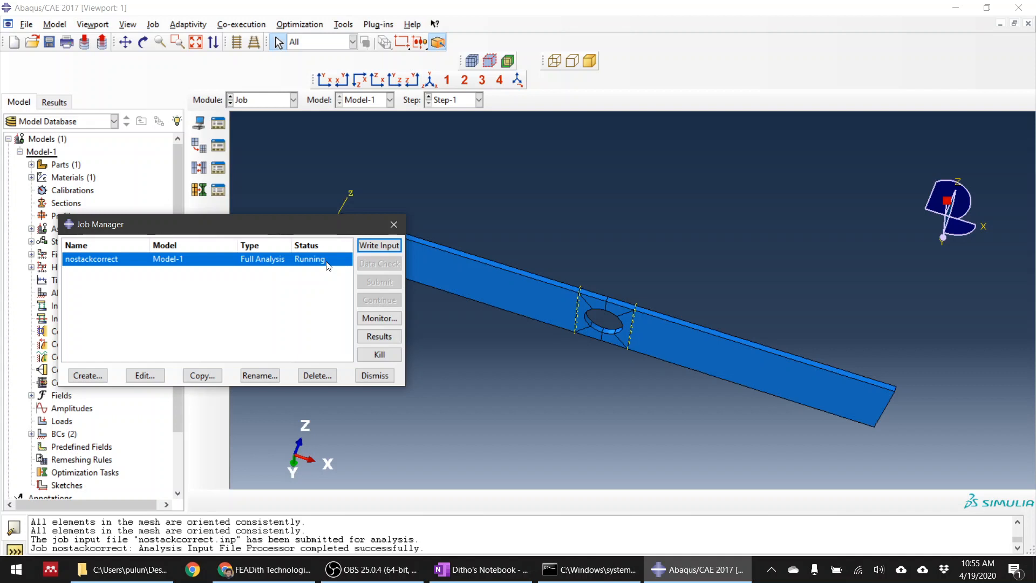
{"action": "left_click", "coordinate": [379, 336]}
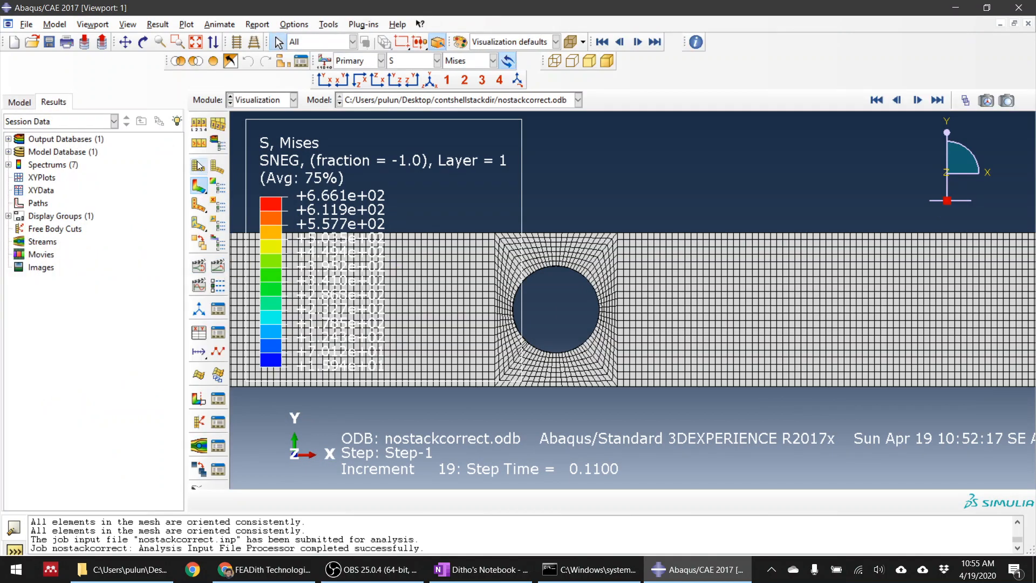
{"action": "left_click", "coordinate": [218, 266]}
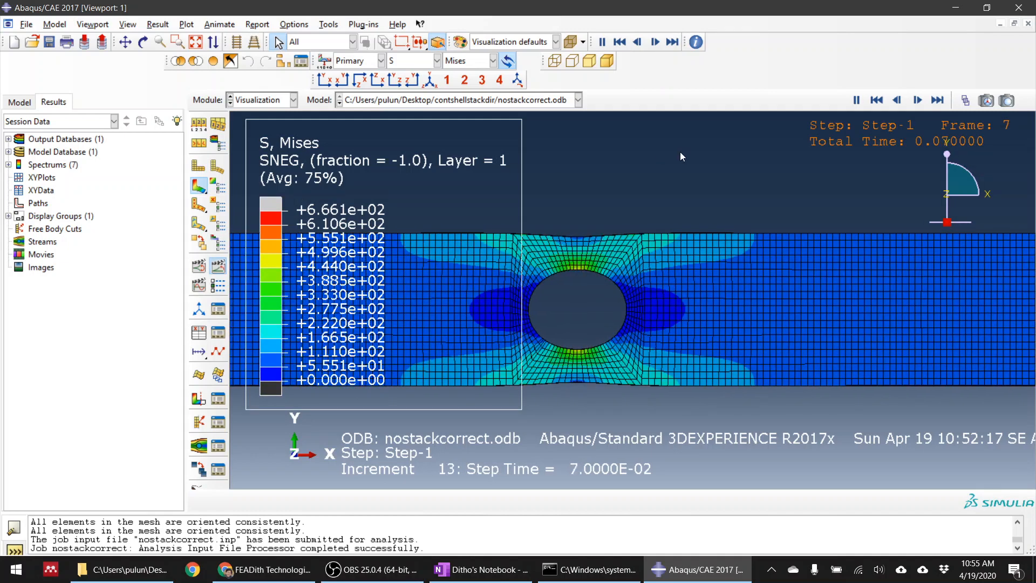
{"action": "left_click", "coordinate": [856, 100]}
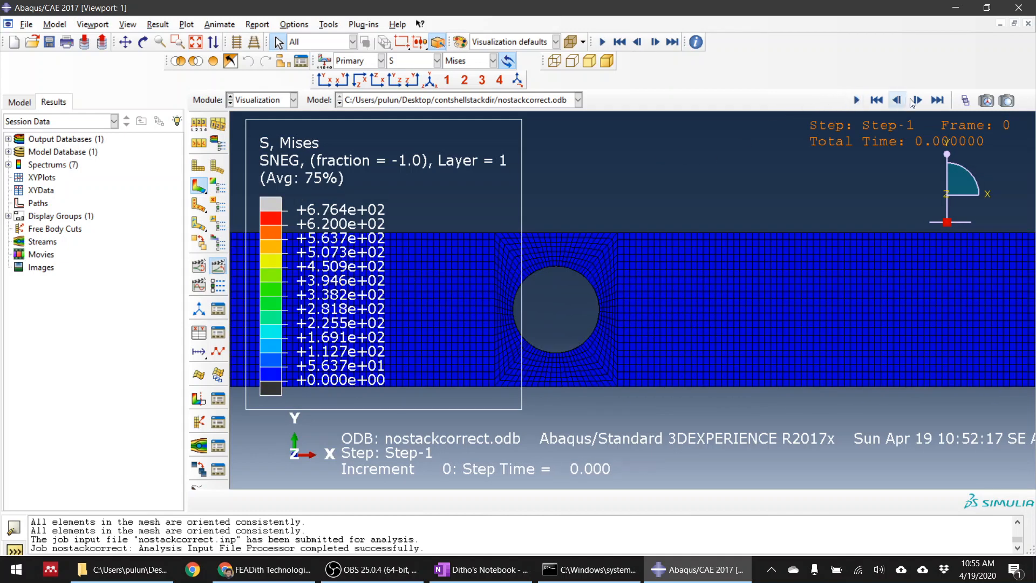
{"action": "left_click", "coordinate": [938, 100]}
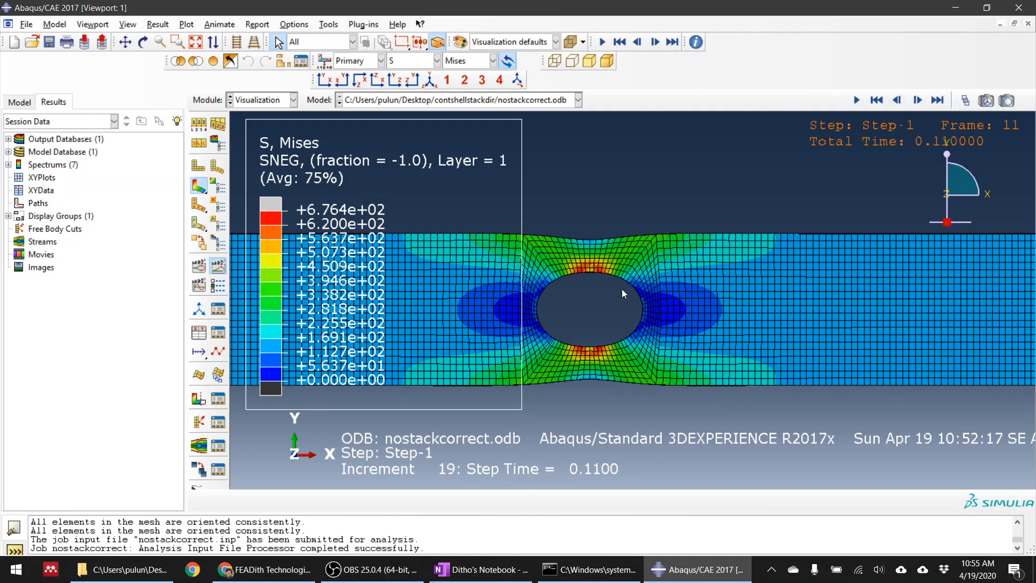
Examine the Mises stress contours around the hole of the deformed plate from several angles and restore the XY front view
{"action": "scroll", "coordinate": [648, 299], "scroll_direction": "down", "scroll_amount": 3}
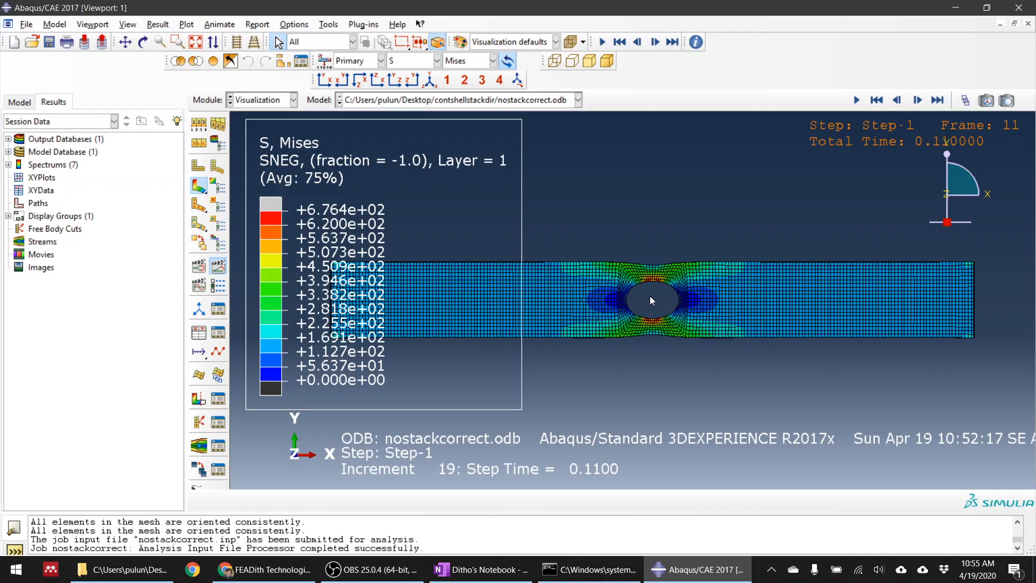
{"action": "left_click_drag", "start_coordinate": [678, 302], "coordinate": [651, 189], "text": "ctrl+alt"}
{"action": "scroll", "coordinate": [650, 280], "scroll_direction": "up", "scroll_amount": 6}
{"action": "left_click_drag", "start_coordinate": [667, 341], "coordinate": [667, 279], "text": "ctrl+alt"}
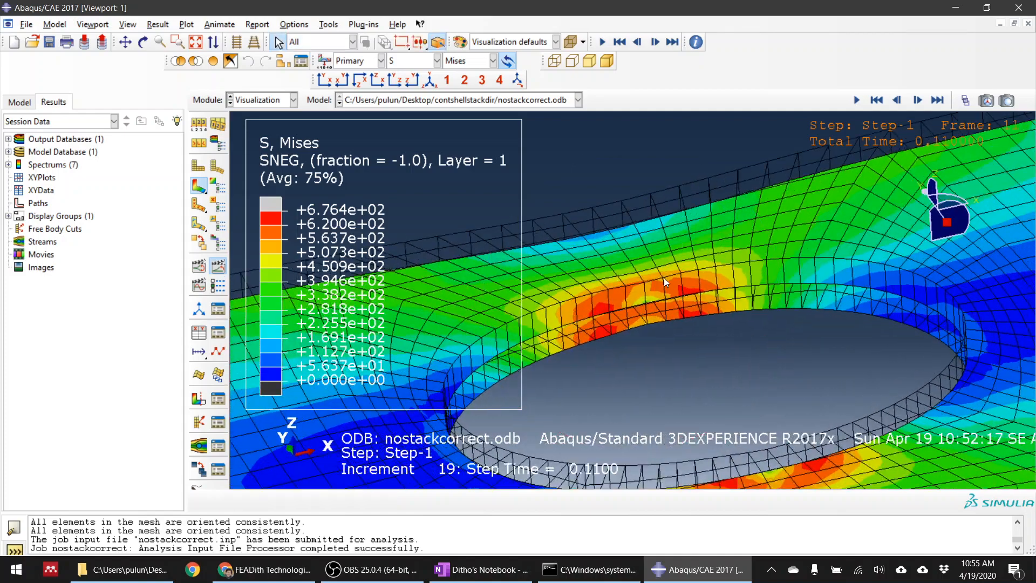
{"action": "scroll", "coordinate": [675, 284], "scroll_direction": "down", "scroll_amount": 7}
{"action": "left_click_drag", "start_coordinate": [676, 314], "coordinate": [621, 363], "text": "ctrl+alt"}
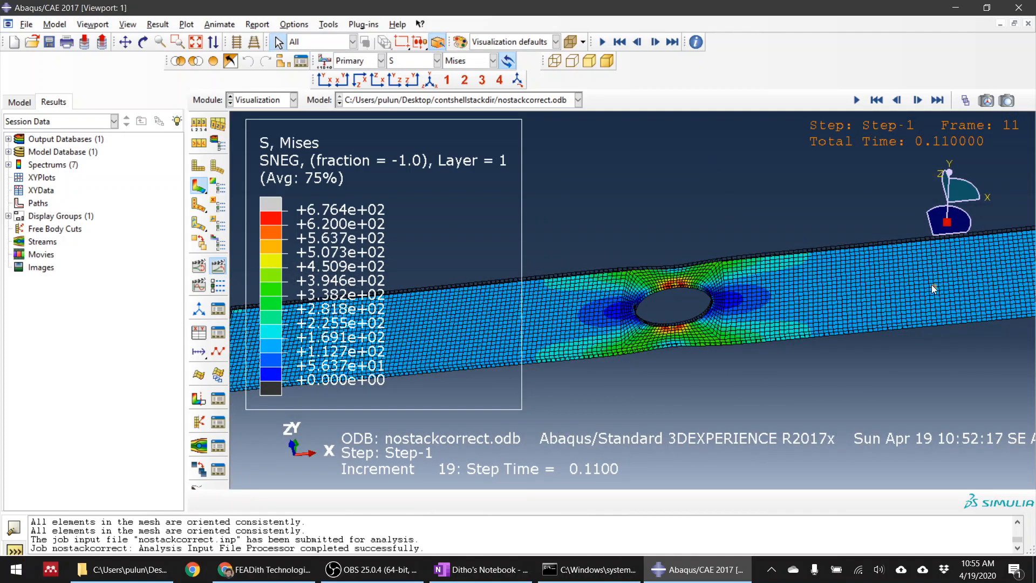
{"action": "left_click_drag", "start_coordinate": [767, 309], "coordinate": [777, 255], "text": "ctrl+alt"}
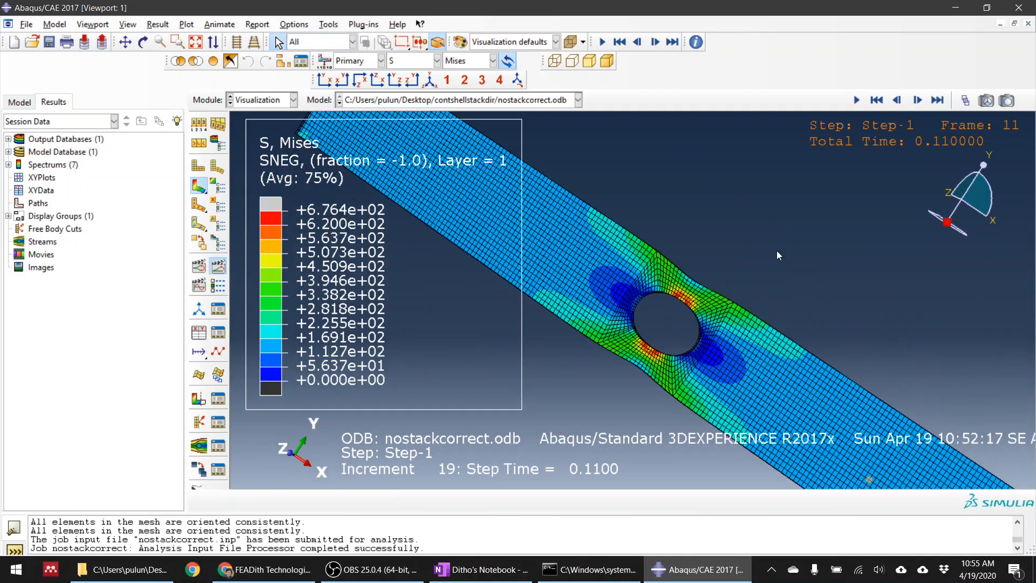
{"action": "left_click", "coordinate": [325, 80]}
{"action": "scroll", "coordinate": [577, 229], "scroll_direction": "up", "scroll_amount": 2}
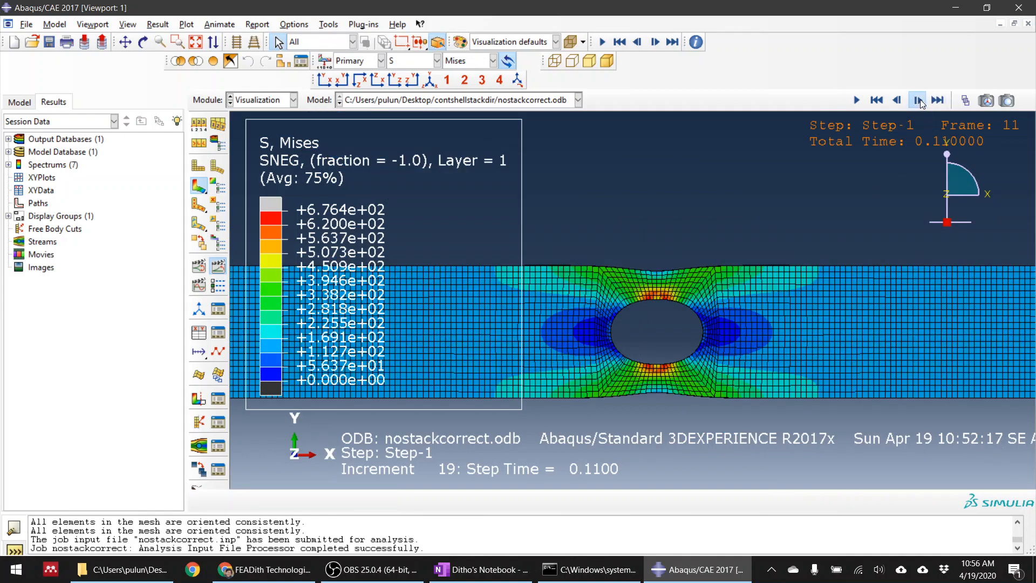
Compare the undeformed first frame with the last frame of the Mises stress result
{"action": "left_click", "coordinate": [881, 100]}
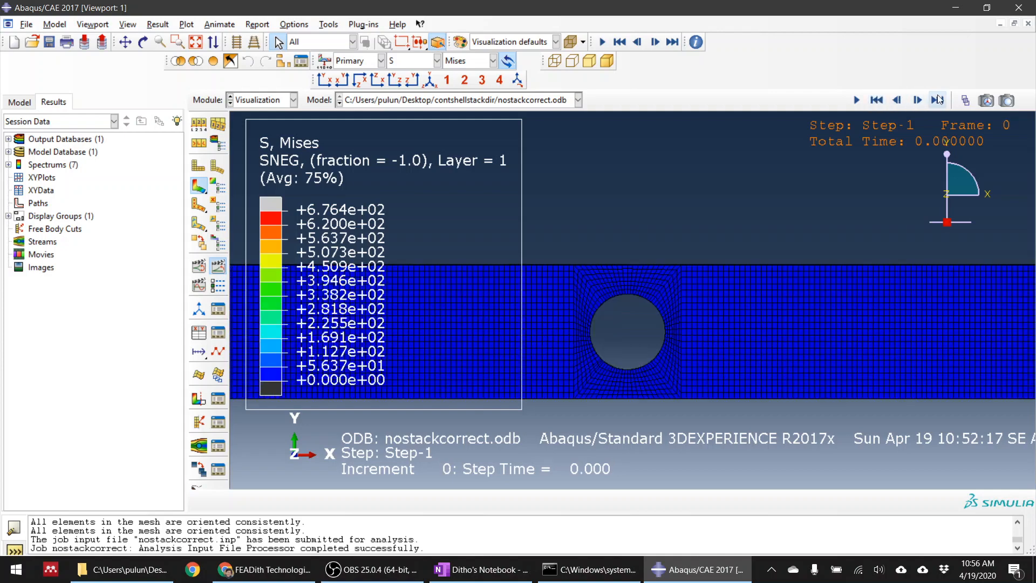
{"action": "left_click", "coordinate": [938, 100]}
{"action": "left_click", "coordinate": [856, 100]}
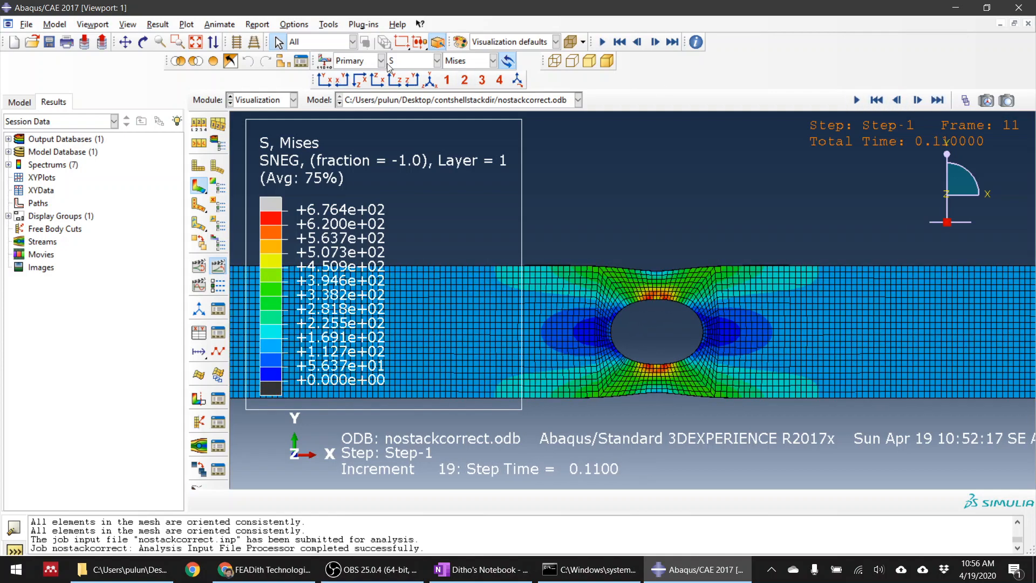
Plot the Hashin initiation criterion HSNFCCRT on the deformed plate, followed by the fibre tension criterion HSNFTCRT
{"action": "left_click", "coordinate": [410, 61]}
{"action": "left_click", "coordinate": [414, 140]}
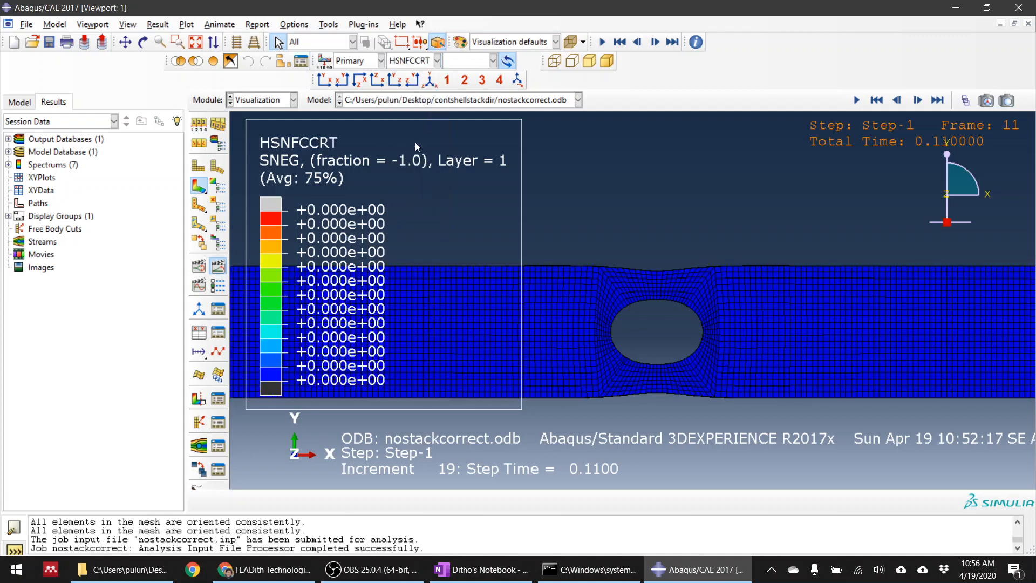
{"action": "left_click", "coordinate": [411, 61]}
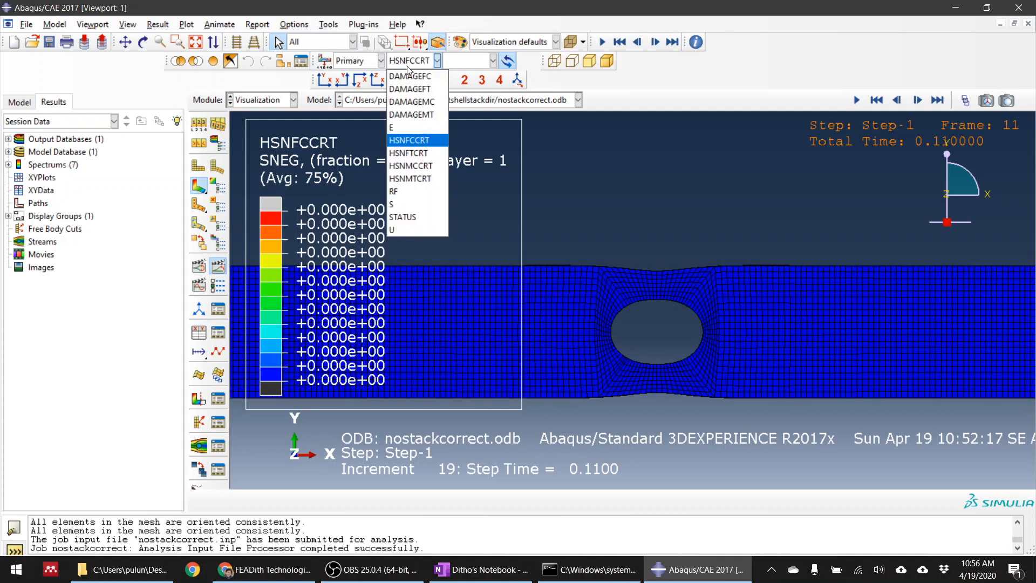
{"action": "left_click", "coordinate": [426, 160]}
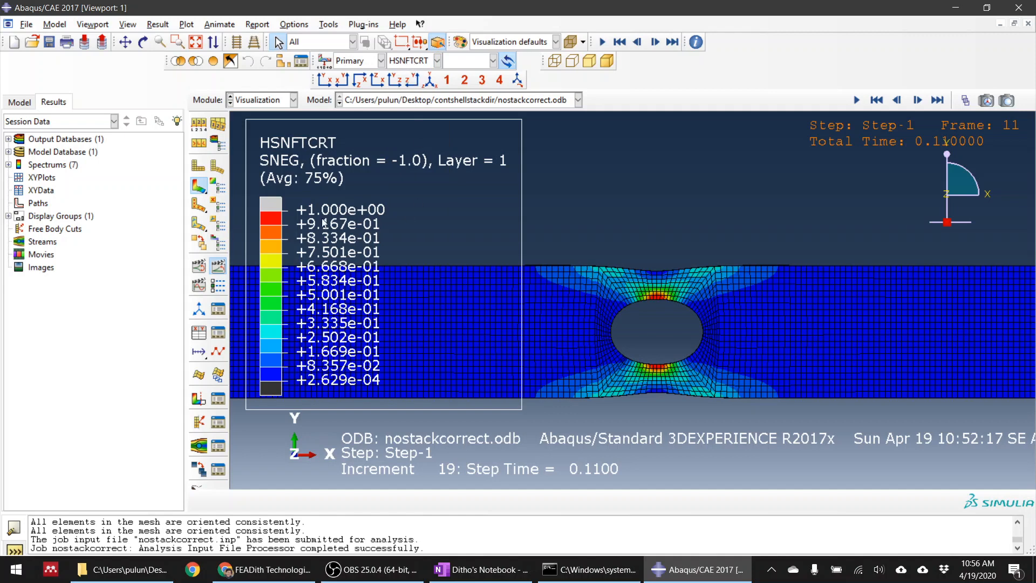
Plot the fibre tension damage variable DAMAGEFT and examine the elements at the hole's edges
{"action": "left_click", "coordinate": [402, 60]}
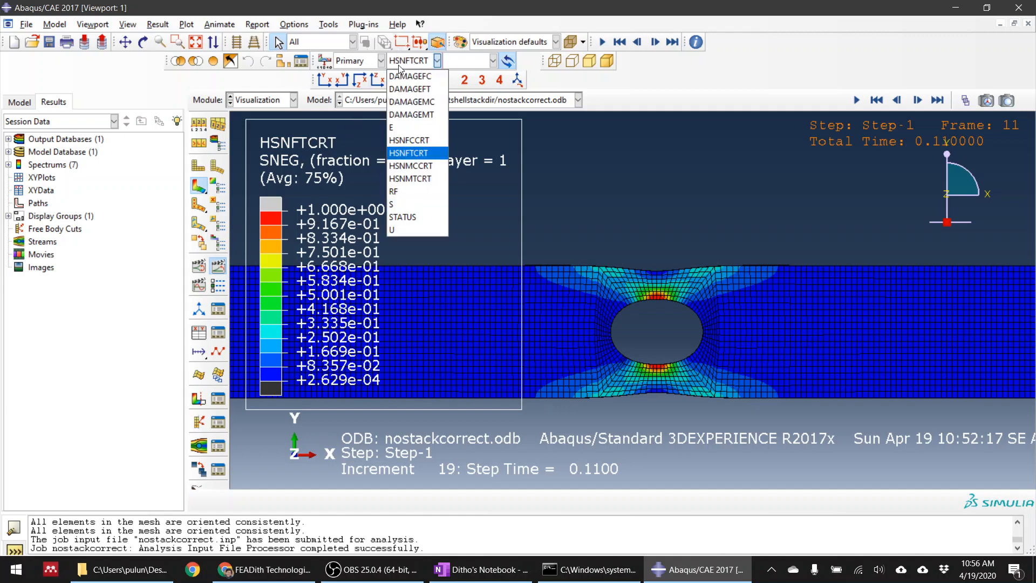
{"action": "left_click", "coordinate": [412, 90]}
{"action": "scroll", "coordinate": [670, 308], "scroll_direction": "down", "scroll_amount": 3}
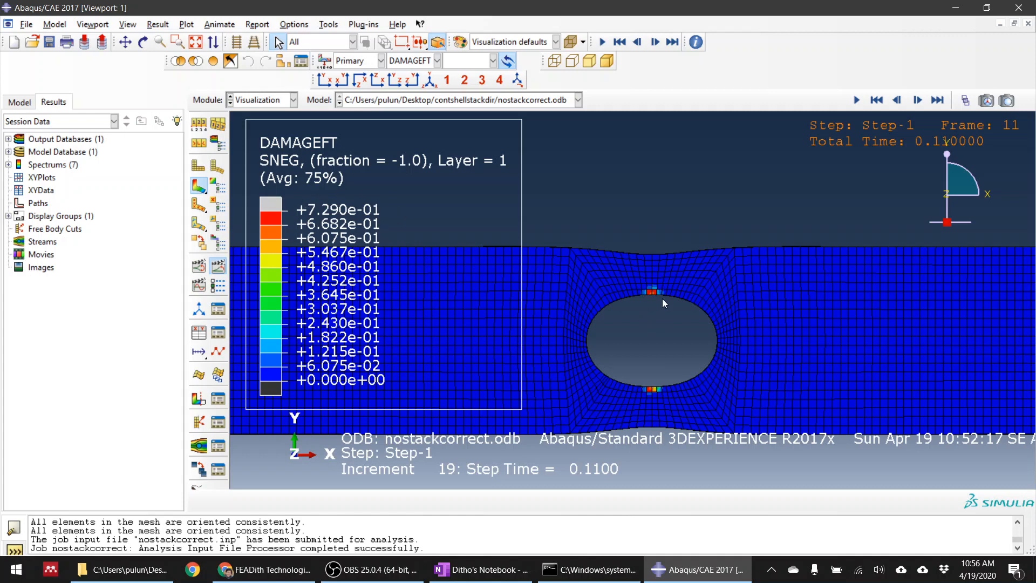
{"action": "scroll", "coordinate": [663, 299], "scroll_direction": "down", "scroll_amount": 1}
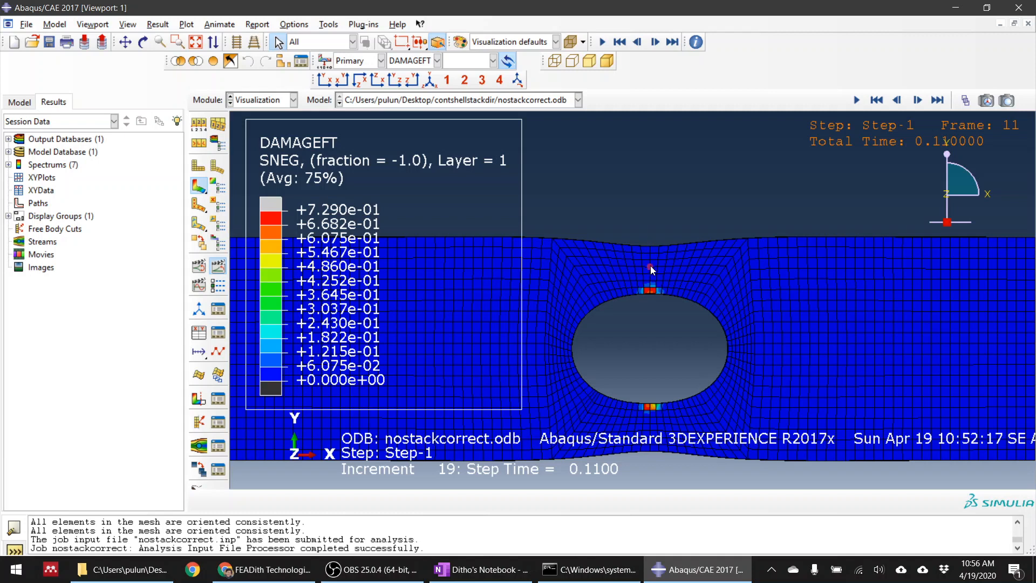
Return to the Job module and check the progress of the running nostackcorrect job in its monitor
{"action": "left_click", "coordinate": [263, 101]}
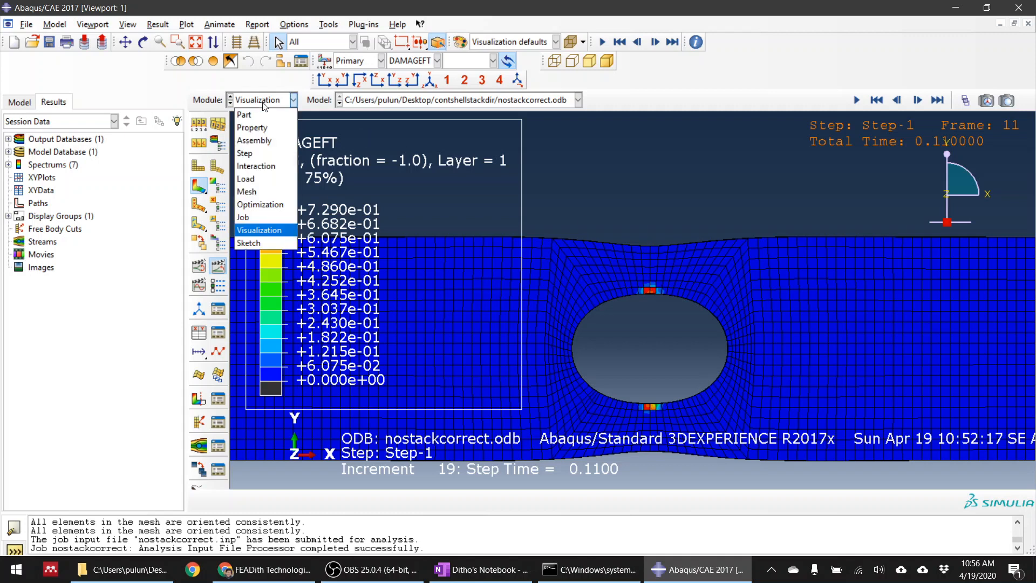
{"action": "left_click", "coordinate": [253, 217]}
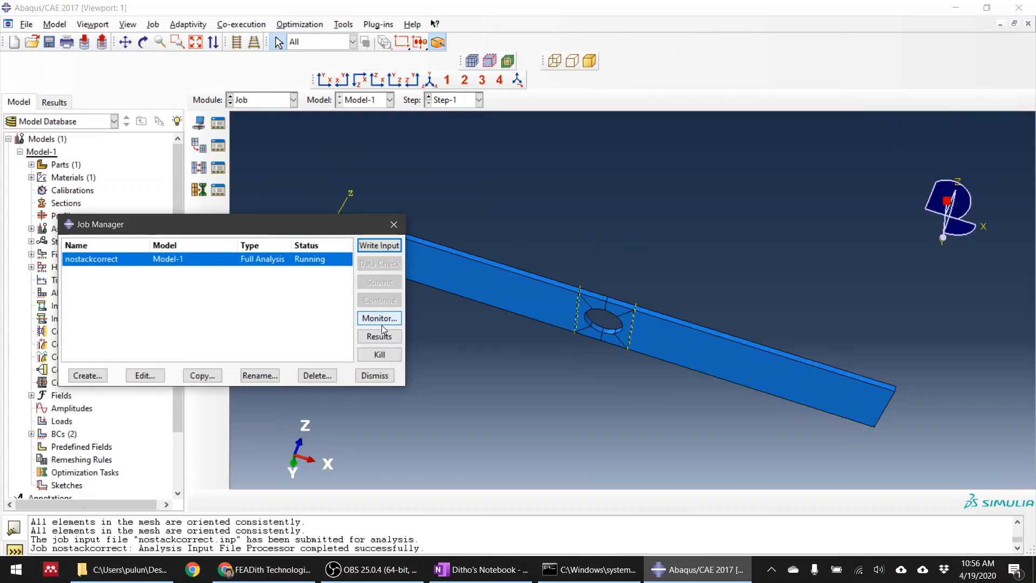
{"action": "left_click", "coordinate": [444, 317]}
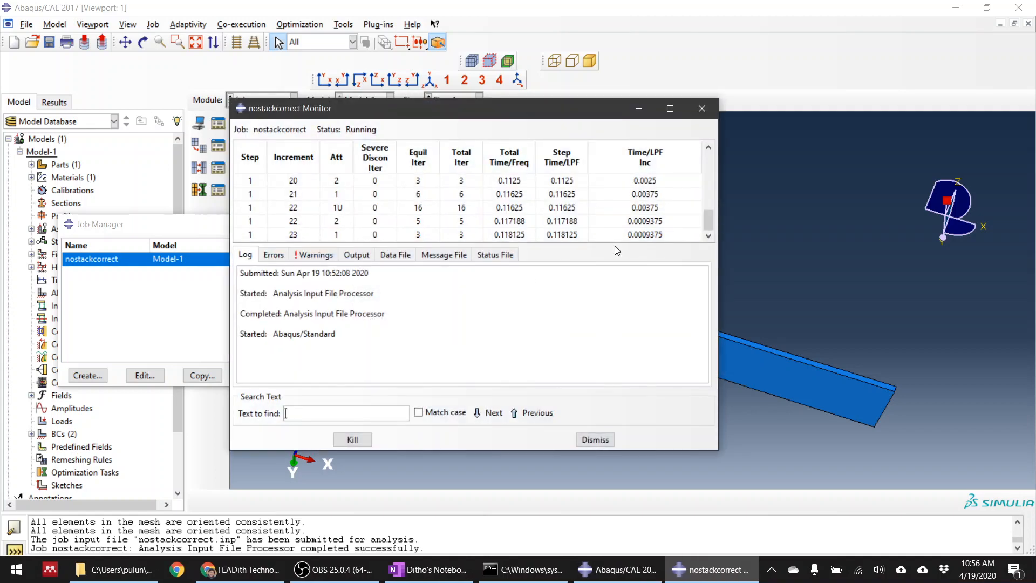
{"action": "left_click", "coordinate": [801, 190]}
Reopen the results of the nostackcorrect job and play the DAMAGEFT time history animation
{"action": "left_click", "coordinate": [274, 104]}
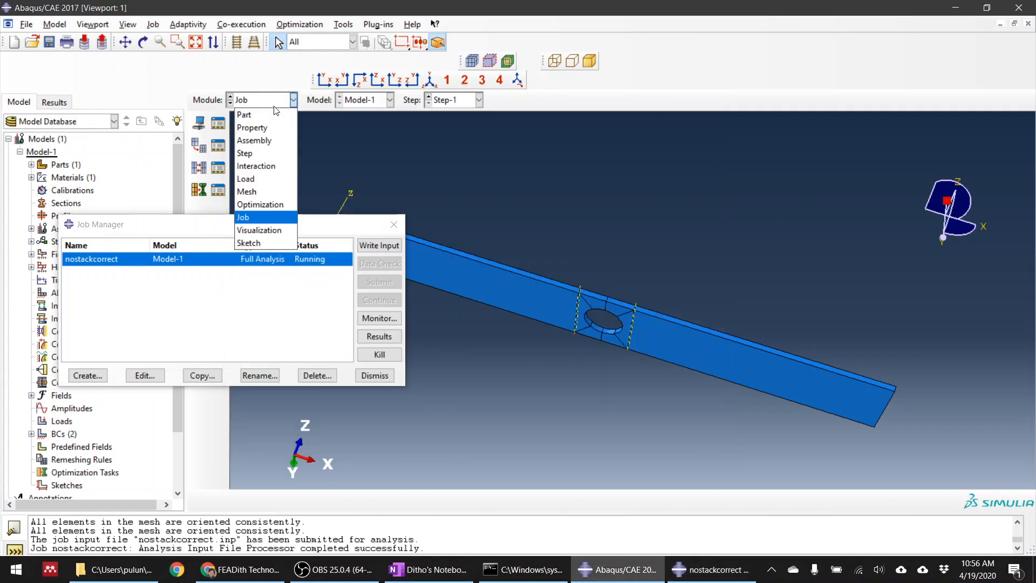
{"action": "left_click", "coordinate": [516, 295]}
{"action": "left_click", "coordinate": [381, 342]}
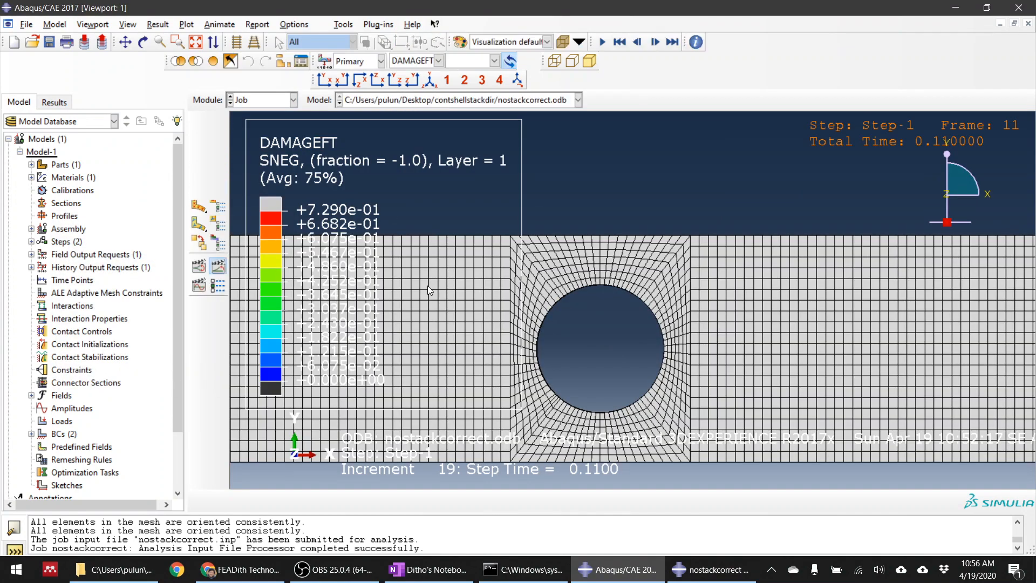
{"action": "left_click", "coordinate": [856, 100]}
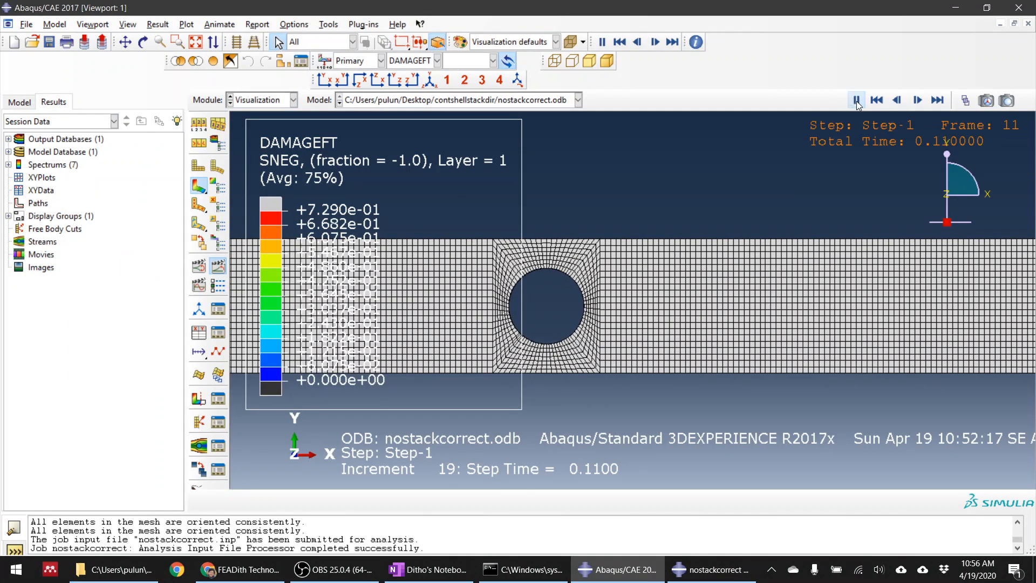
Switch the contour plot to stress S, Mises, stop the animation and show the last frame around the hole
{"action": "left_click", "coordinate": [401, 65]}
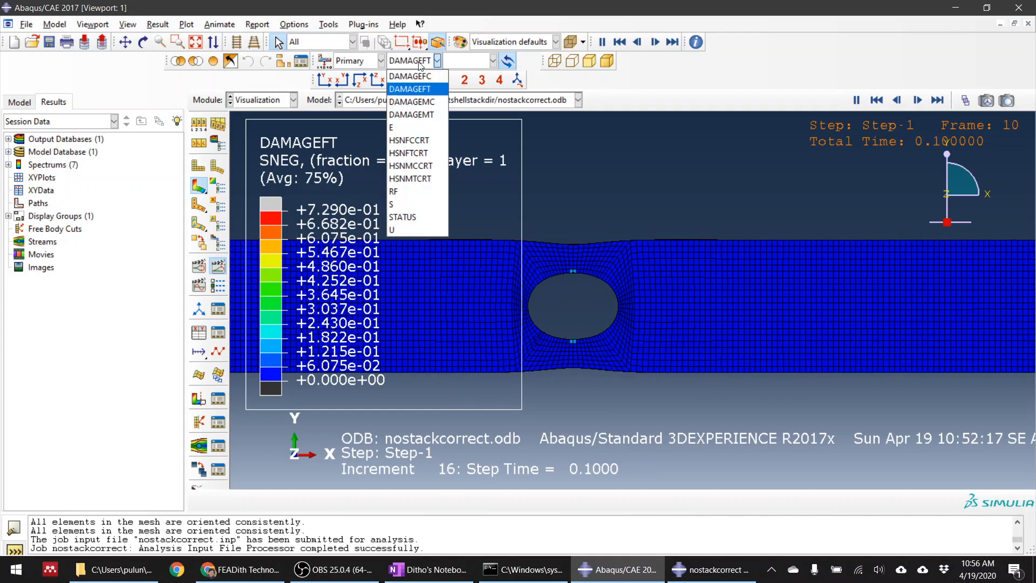
{"action": "left_click", "coordinate": [400, 206]}
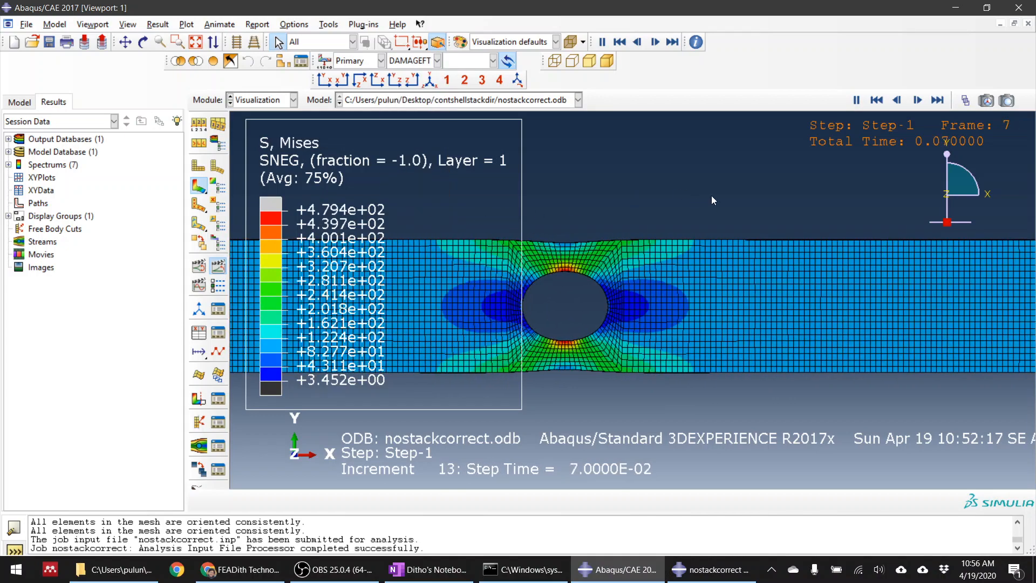
{"action": "left_click", "coordinate": [857, 101]}
{"action": "left_click", "coordinate": [939, 102]}
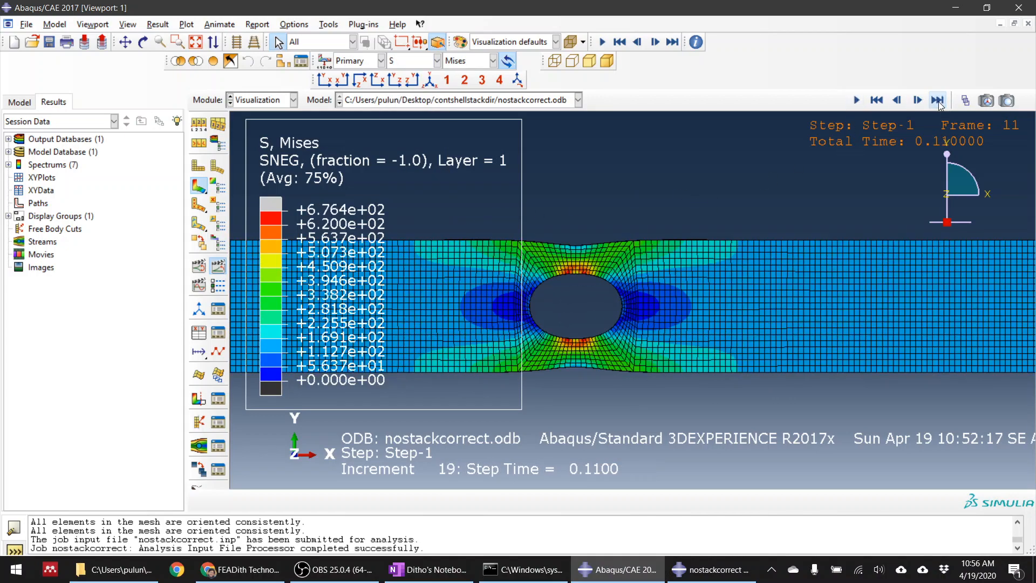
{"action": "scroll", "coordinate": [562, 343], "scroll_direction": "up", "scroll_amount": 2}
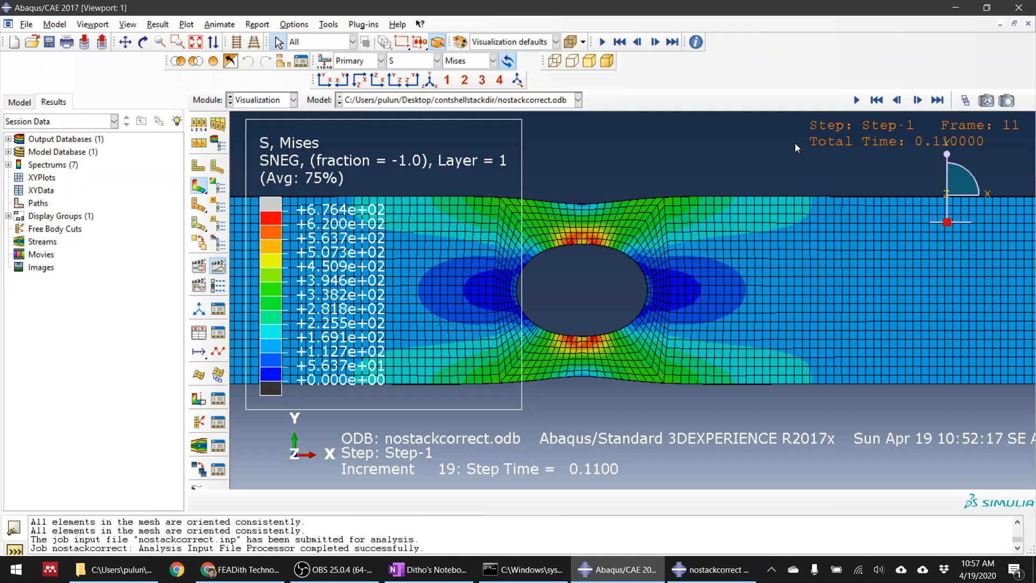
{"action": "left_click", "coordinate": [333, 570]}
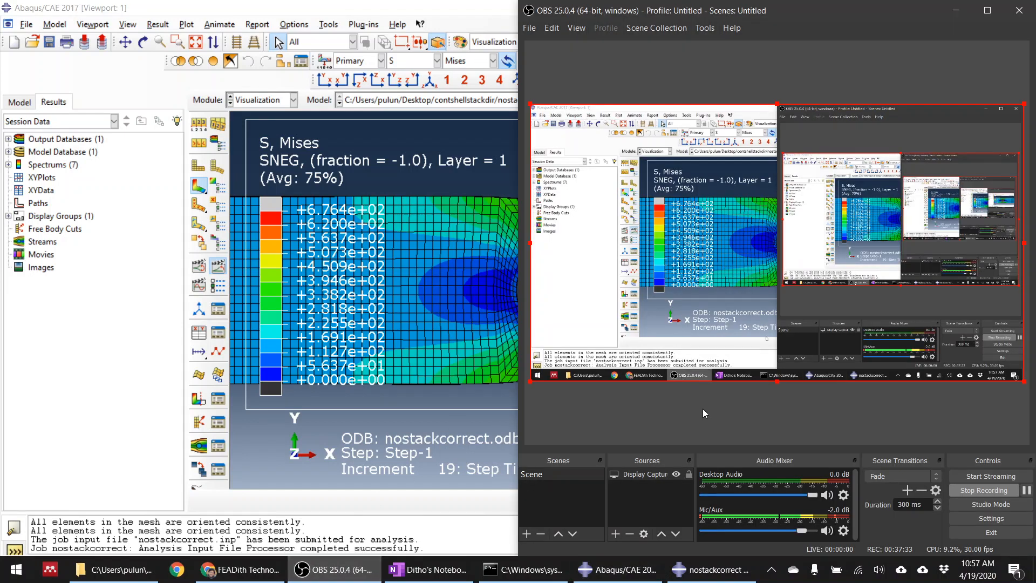